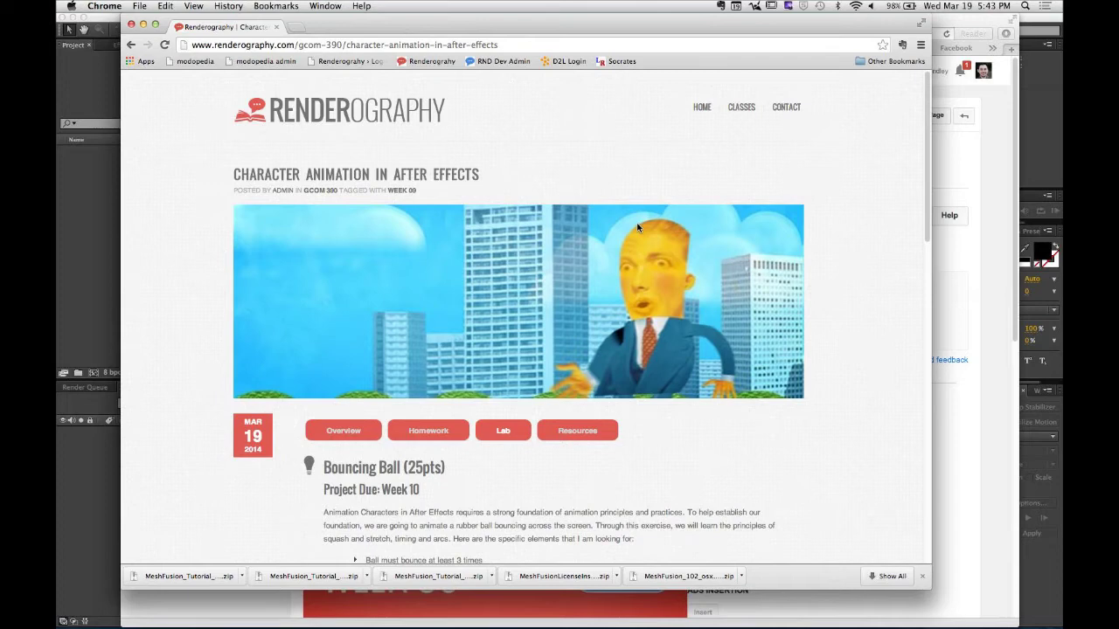
Open the Homework section of the class page and review the Banana Man assignment's requirements.
{"action": "left_click", "coordinate": [429, 430]}
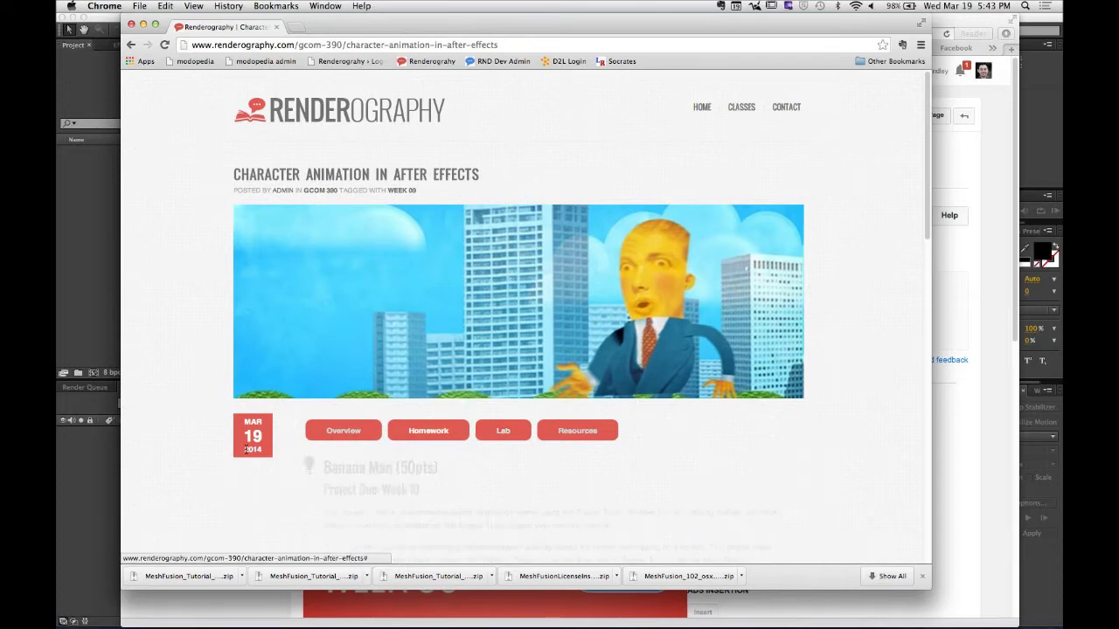
{"action": "scroll", "coordinate": [238, 419], "scroll_direction": "down", "scroll_amount": 1}
{"action": "scroll", "coordinate": [237, 419], "scroll_direction": "down", "scroll_amount": 5}
{"action": "scroll", "coordinate": [239, 422], "scroll_direction": "up", "scroll_amount": 2}
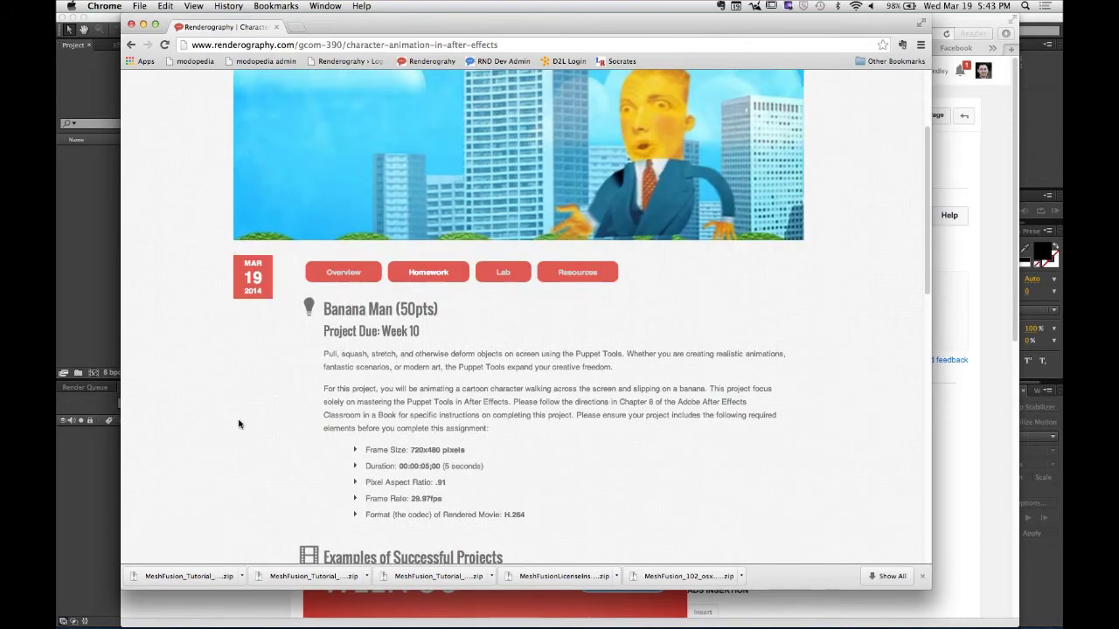
{"action": "scroll", "coordinate": [239, 424], "scroll_direction": "down", "scroll_amount": 6}
{"action": "scroll", "coordinate": [238, 423], "scroll_direction": "up", "scroll_amount": 5}
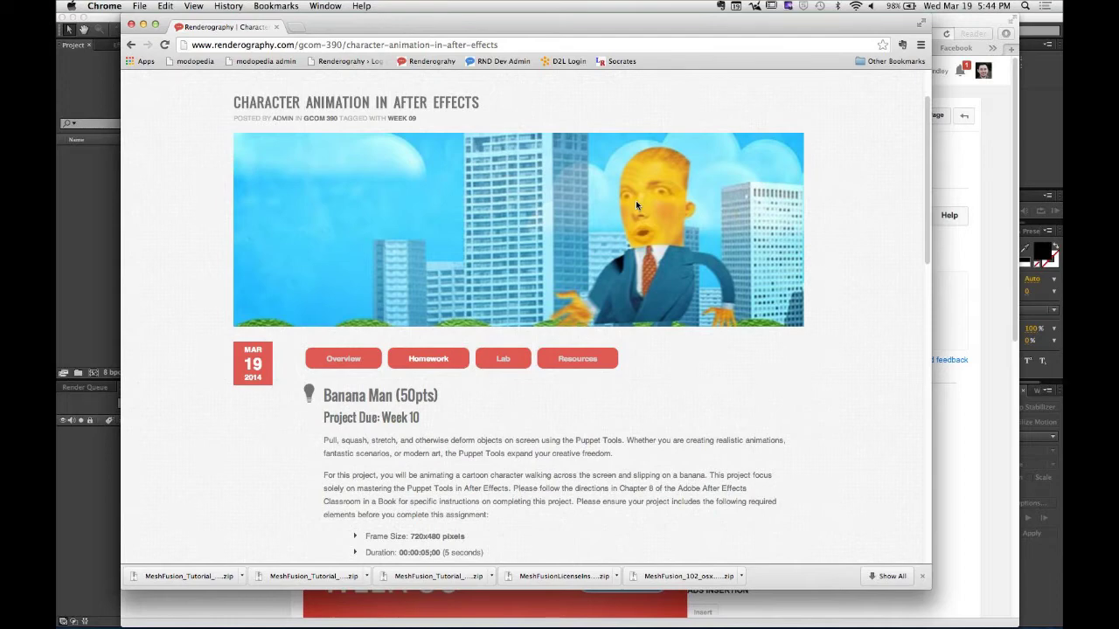
Open the Lab section and review the Bouncing Ball requirements, example video and submission instructions.
{"action": "left_click", "coordinate": [503, 358]}
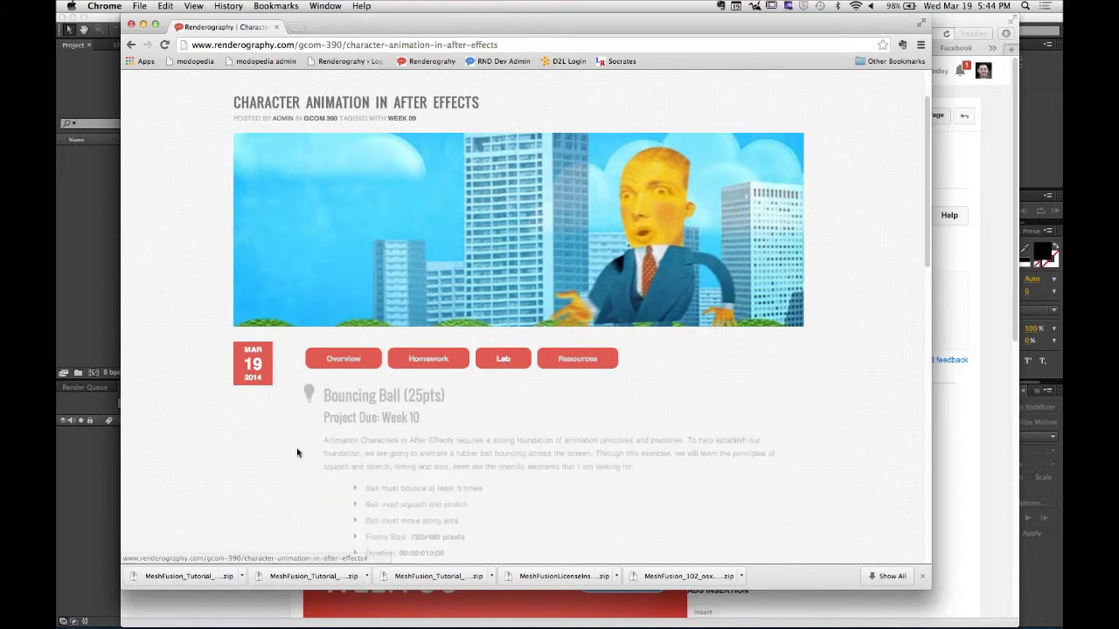
{"action": "scroll", "coordinate": [280, 433], "scroll_direction": "down", "scroll_amount": 5}
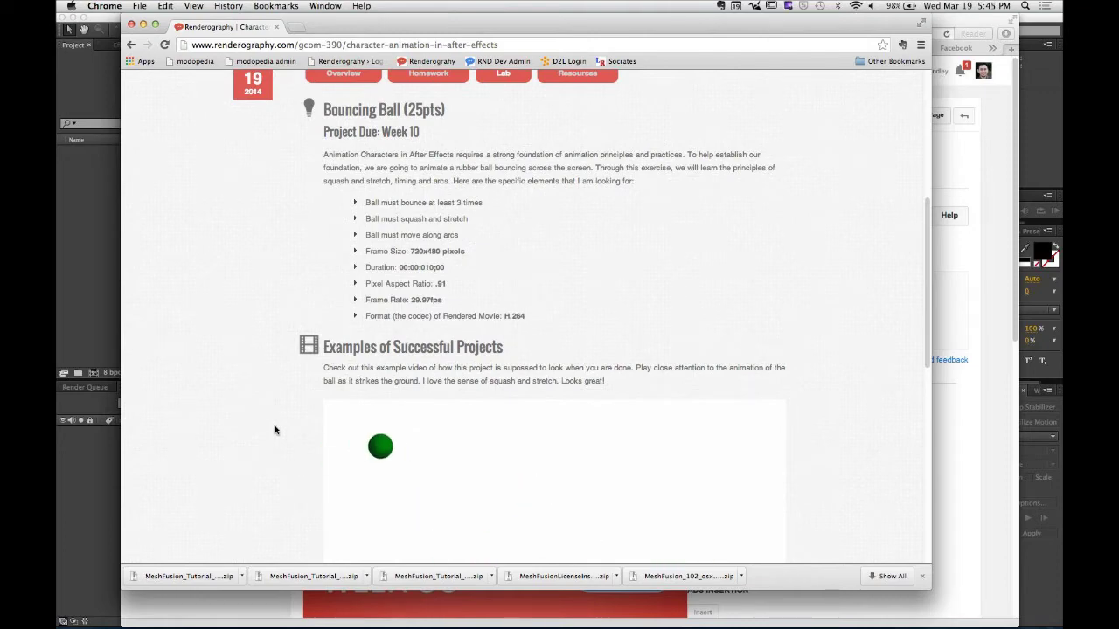
{"action": "scroll", "coordinate": [276, 429], "scroll_direction": "down", "scroll_amount": 5}
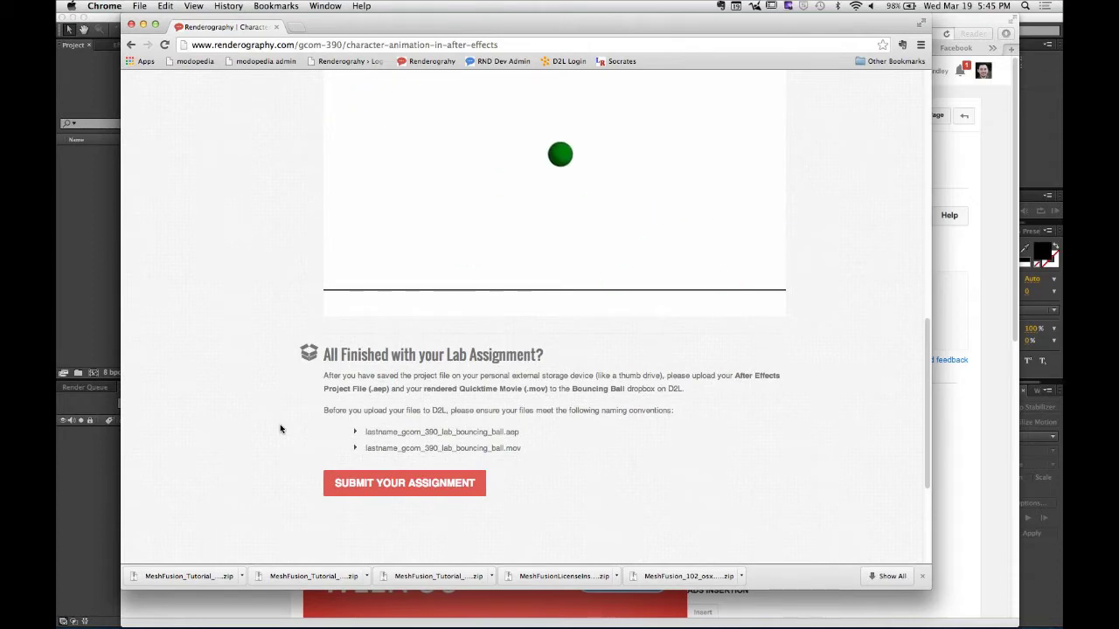
{"action": "scroll", "coordinate": [279, 427], "scroll_direction": "up", "scroll_amount": 3}
{"action": "scroll", "coordinate": [276, 425], "scroll_direction": "up", "scroll_amount": 5}
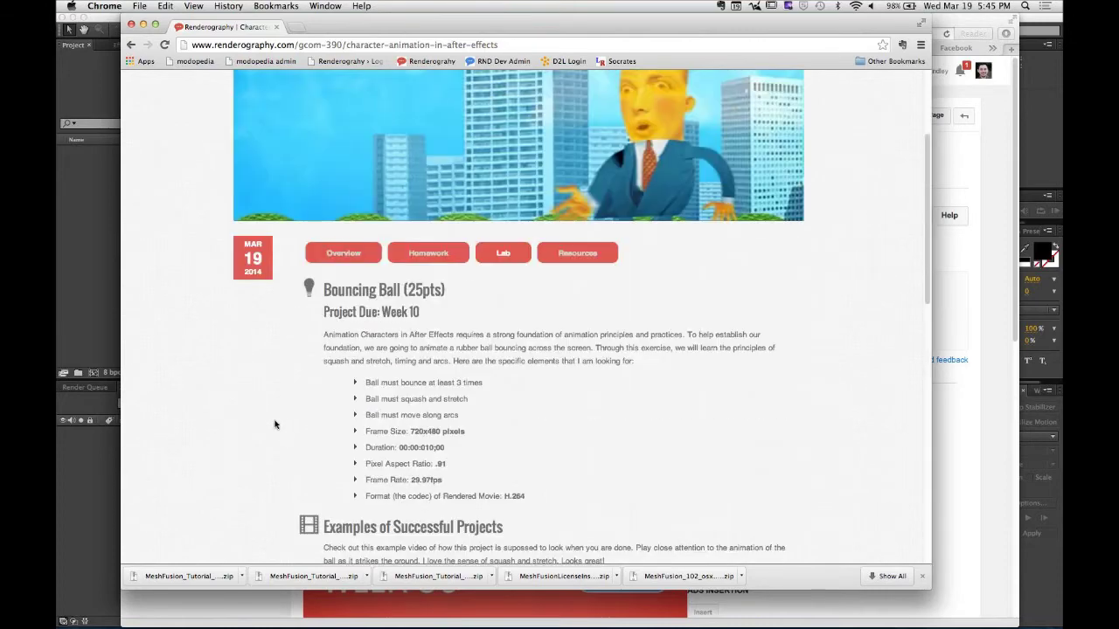
Open the Resources section and look over the Important Documents list.
{"action": "left_click", "coordinate": [603, 253]}
{"action": "scroll", "coordinate": [252, 355], "scroll_direction": "down", "scroll_amount": 2}
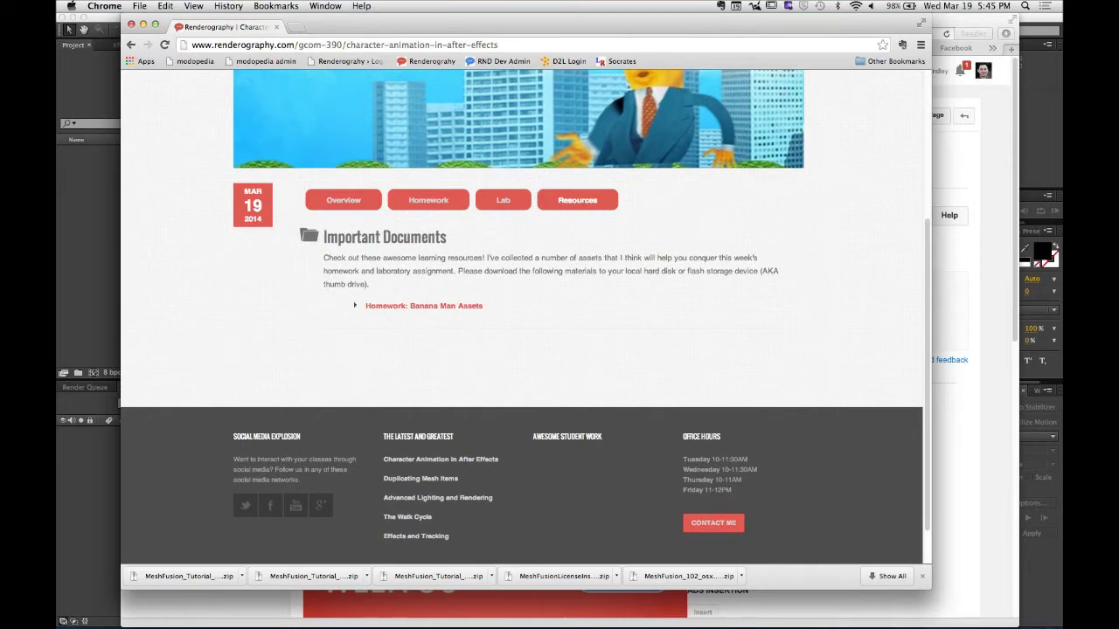
Hide the Chrome browser and switch to After Effects.
{"action": "left_click", "coordinate": [104, 6]}
{"action": "left_click", "coordinate": [137, 118]}
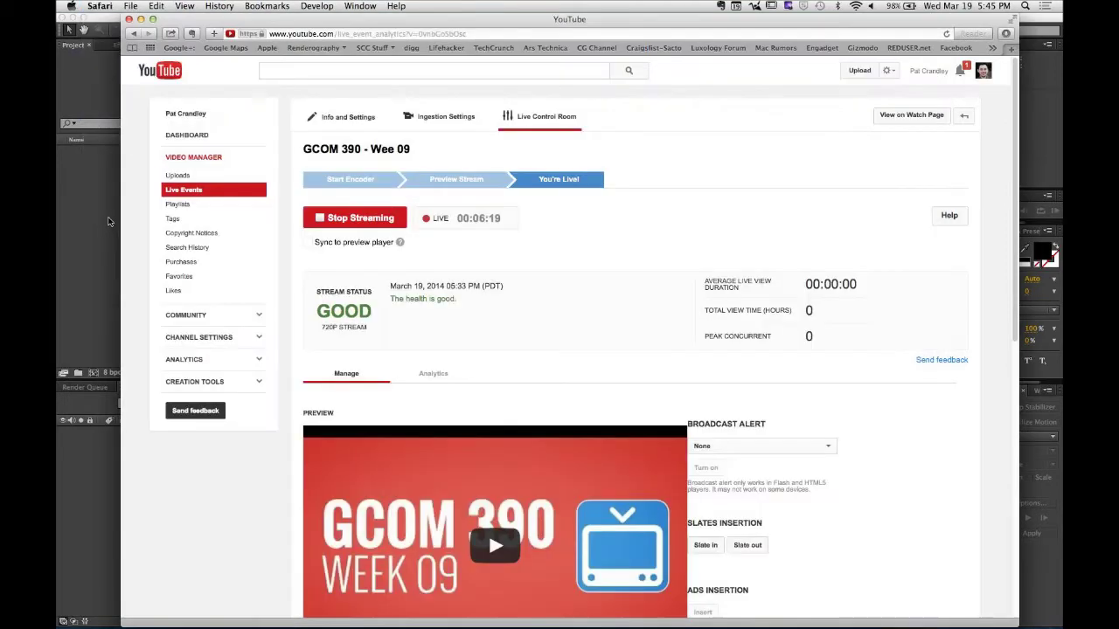
{"action": "left_click", "coordinate": [109, 221]}
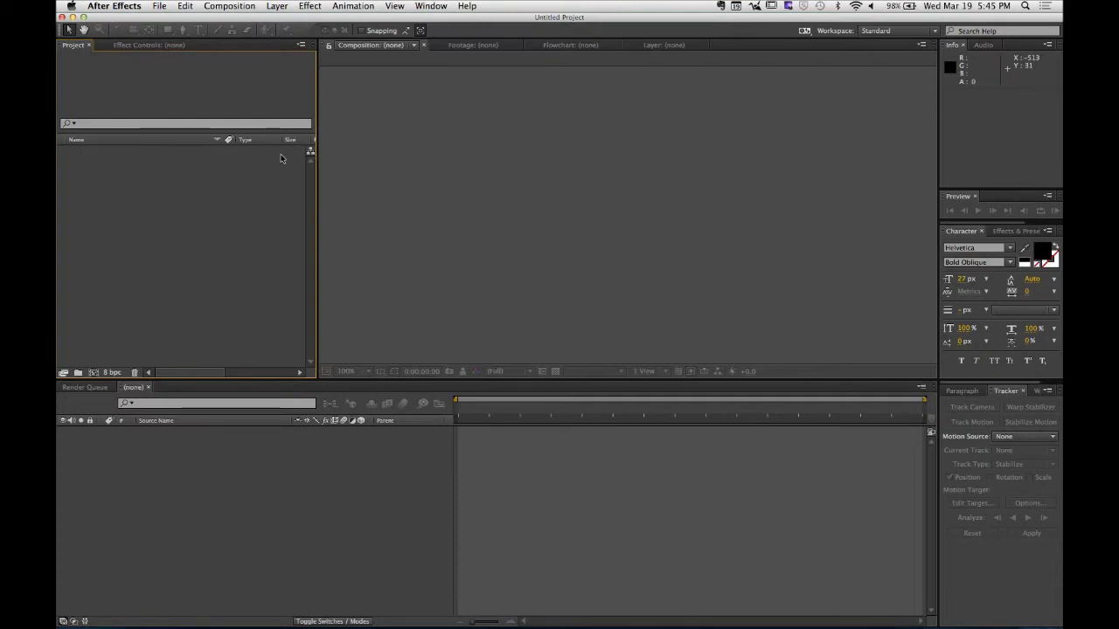
Create a new composition 1280 px wide and 720 px high with square pixels.
{"action": "left_click", "coordinate": [237, 6]}
{"action": "left_click", "coordinate": [237, 20]}
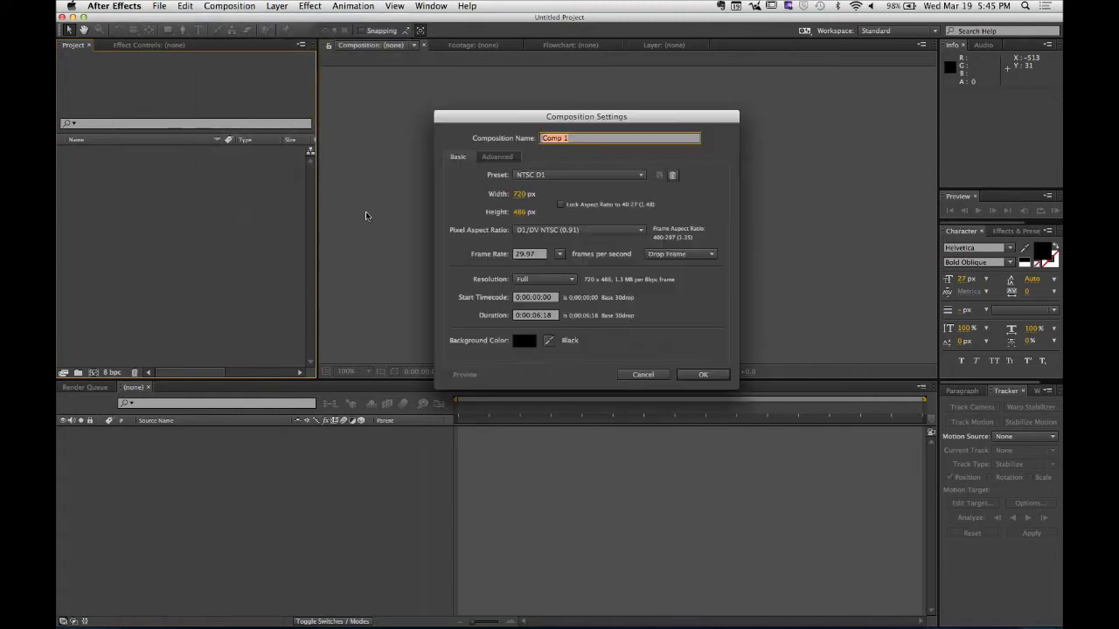
{"action": "left_click", "coordinate": [576, 176]}
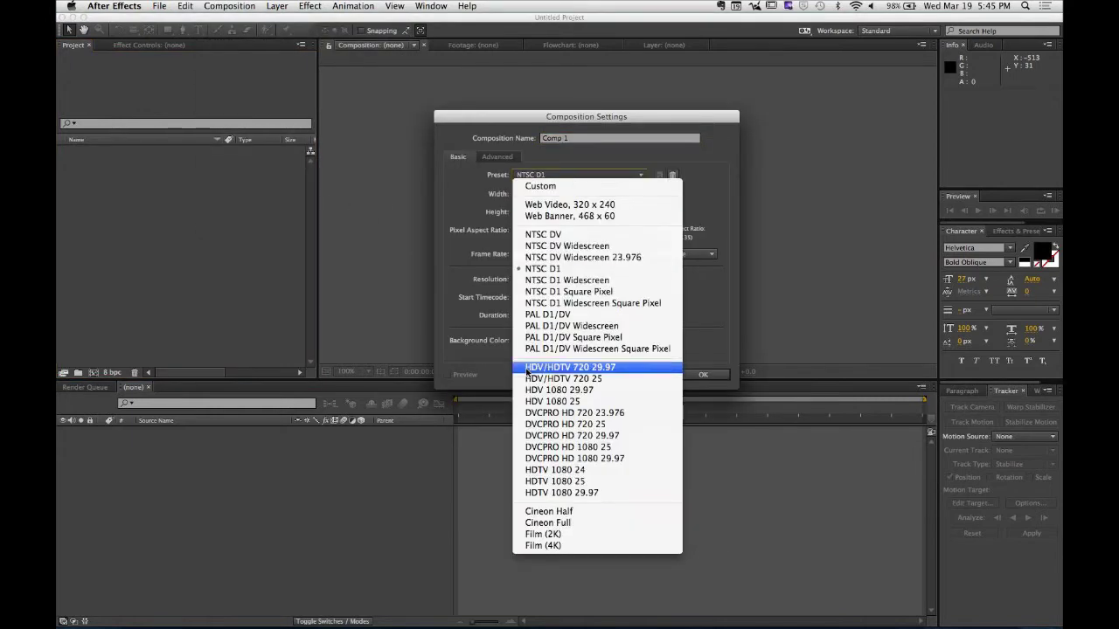
{"action": "left_click", "coordinate": [544, 187]}
{"action": "left_click", "coordinate": [521, 204]}
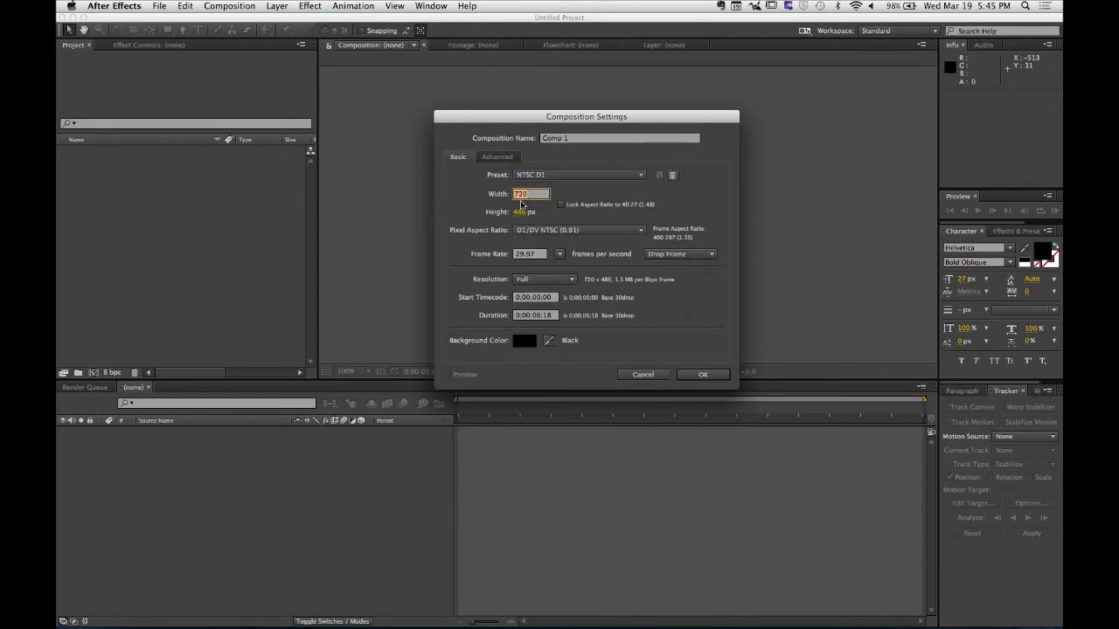
{"action": "type", "text": "1280"}
{"action": "key", "text": "Tab"}
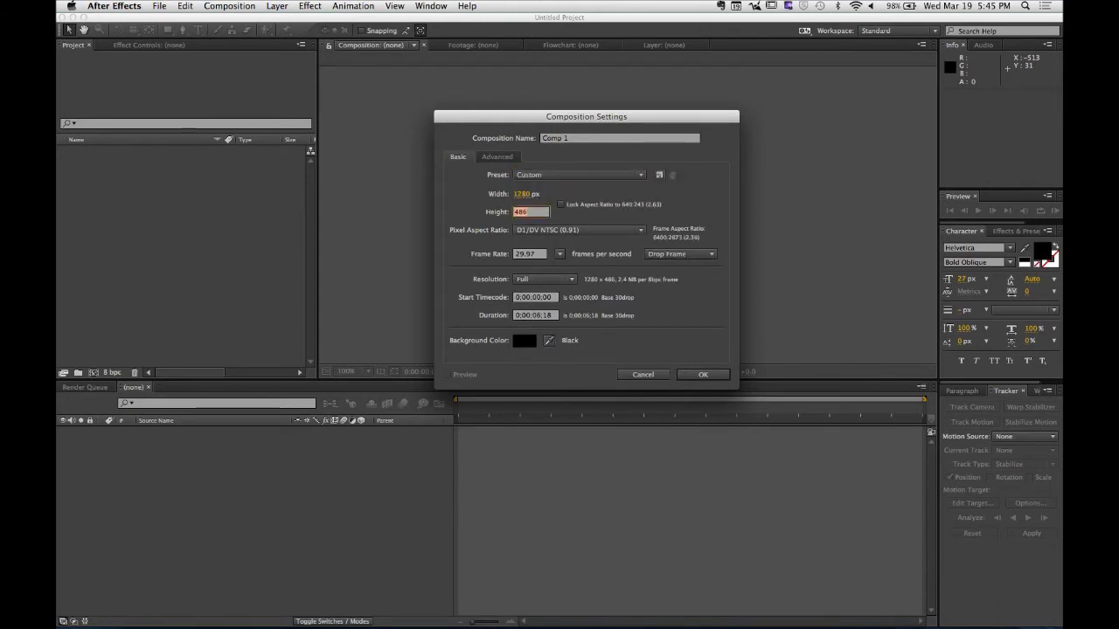
{"action": "type", "text": "720"}
{"action": "left_click", "coordinate": [586, 231]}
{"action": "left_click", "coordinate": [576, 239]}
{"action": "left_click", "coordinate": [703, 374]}
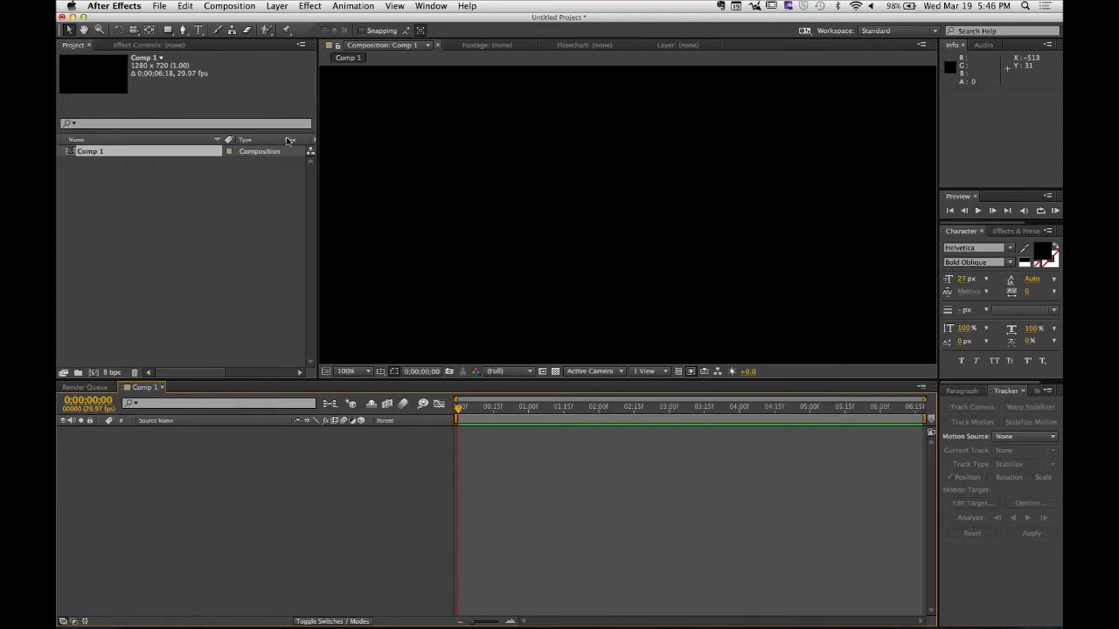
Add a new red solid layer 300 px wide and 300 px high to the composition.
{"action": "left_click", "coordinate": [145, 292]}
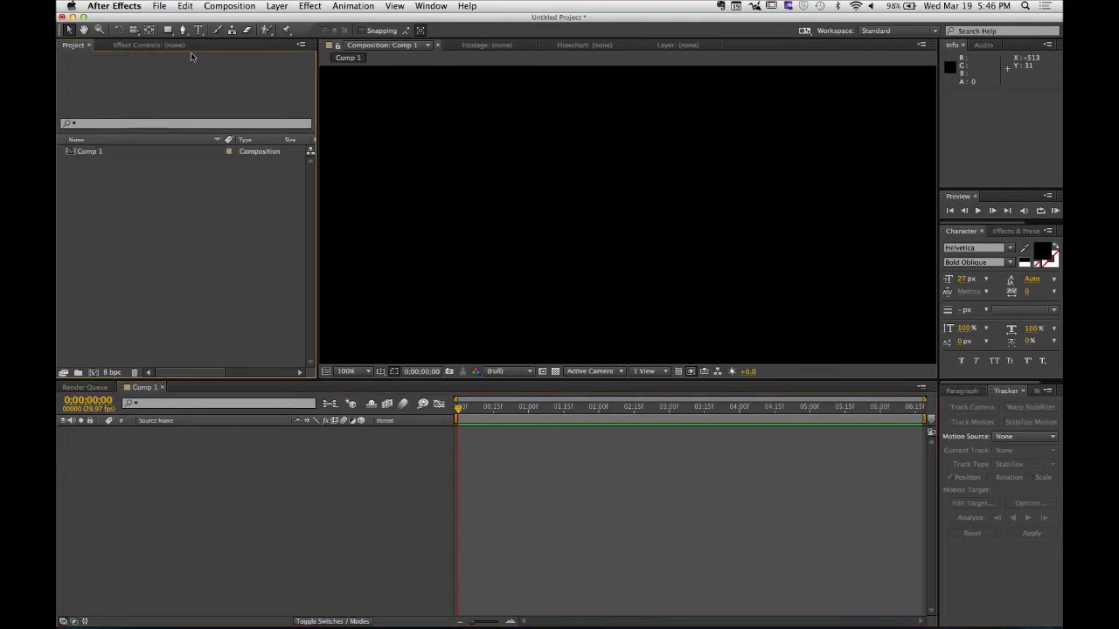
{"action": "left_click", "coordinate": [276, 6]}
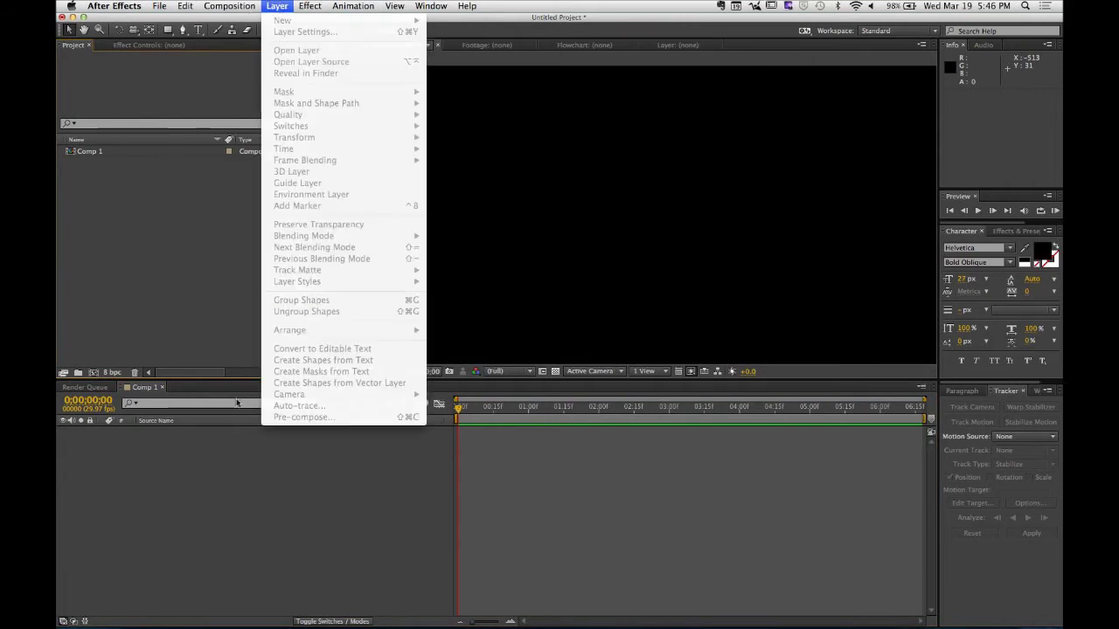
{"action": "left_click", "coordinate": [276, 6]}
{"action": "left_click", "coordinate": [277, 7]}
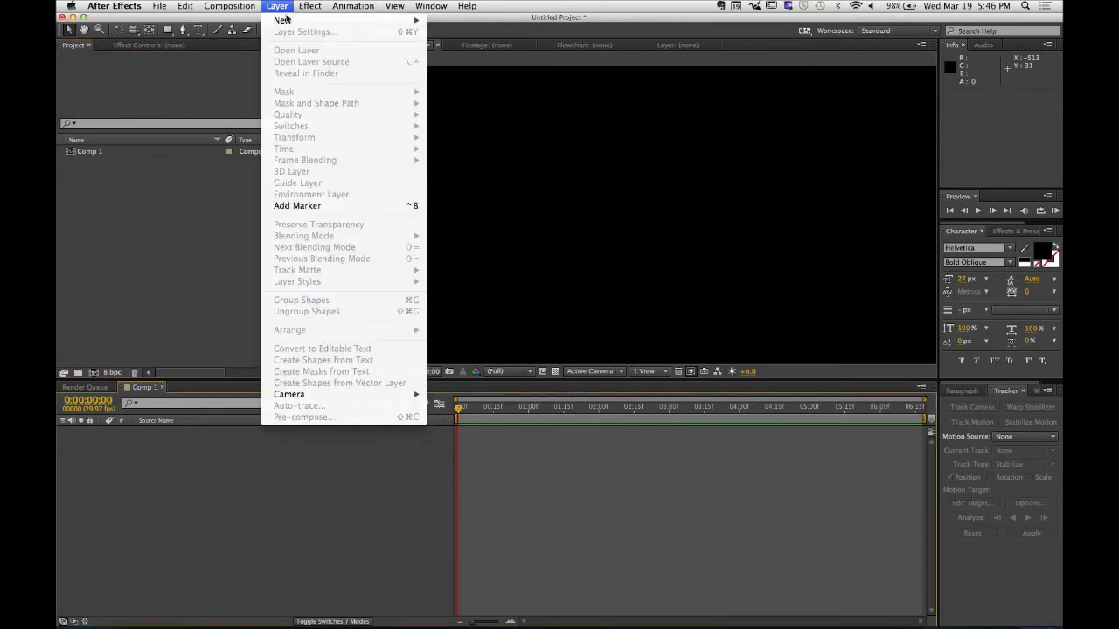
{"action": "mouse_move", "coordinate": [398, 28]}
{"action": "left_click", "coordinate": [453, 35]}
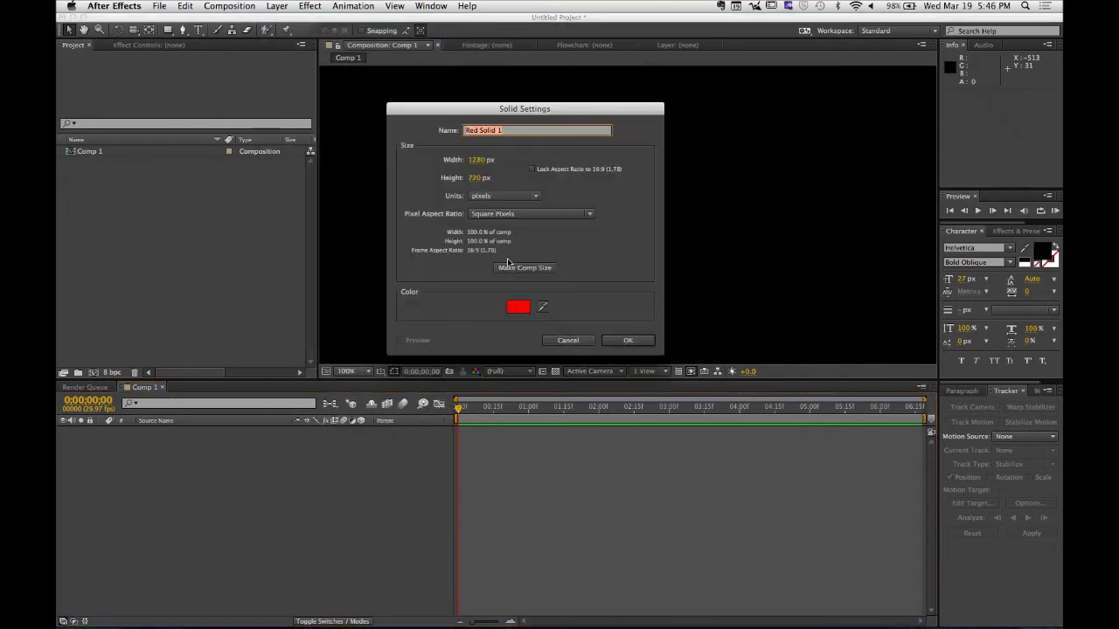
{"action": "left_click", "coordinate": [478, 163]}
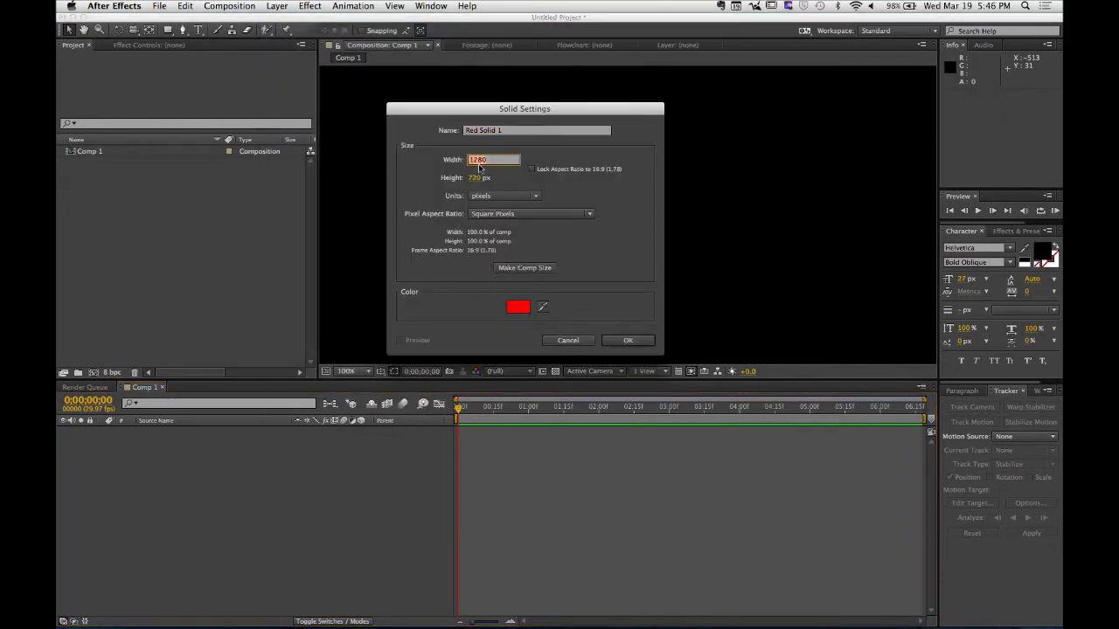
{"action": "type", "text": "300"}
{"action": "key", "text": "Tab"}
{"action": "type", "text": "300"}
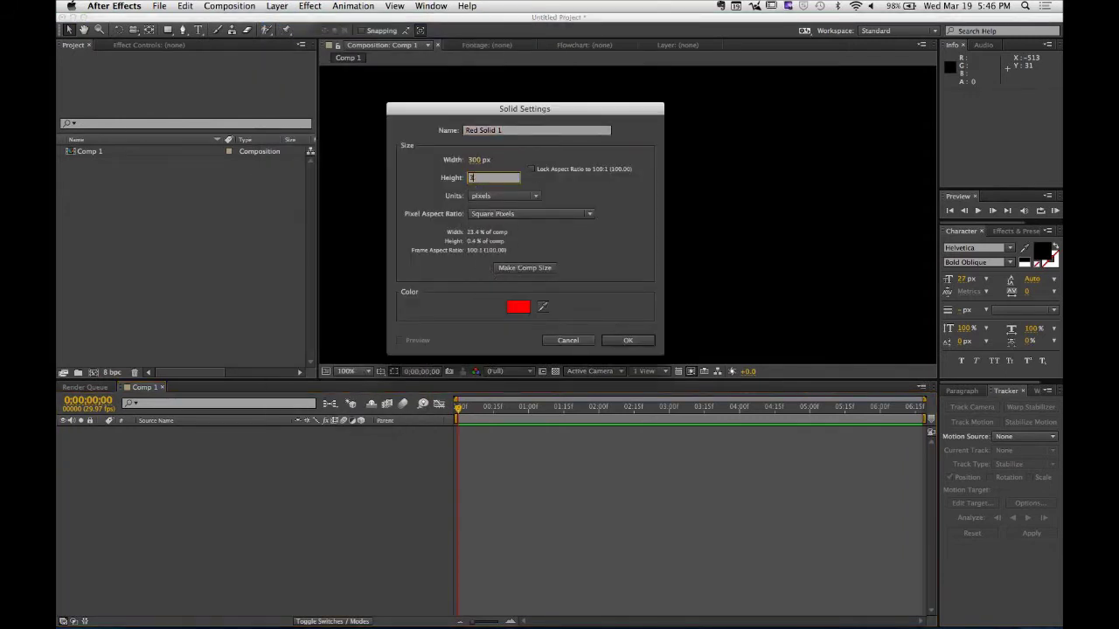
{"action": "left_click", "coordinate": [627, 340]}
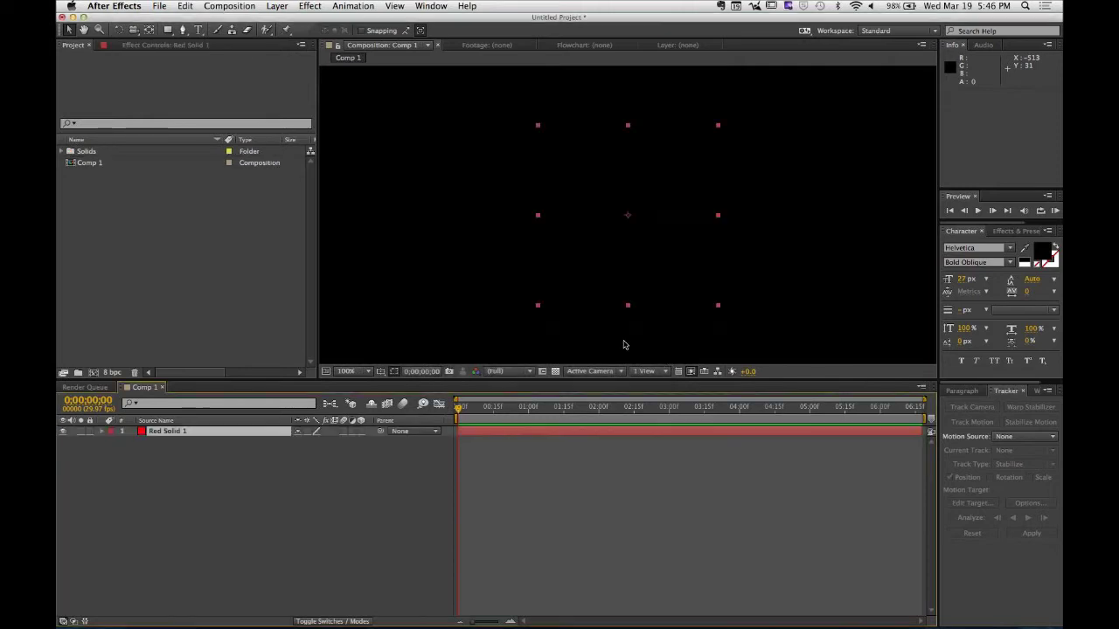
Move the red square to the upper-left corner of the composition, at about position 190, 172.
{"action": "left_click", "coordinate": [389, 481]}
{"action": "key", "text": "comma"}
{"action": "left_click", "coordinate": [583, 219]}
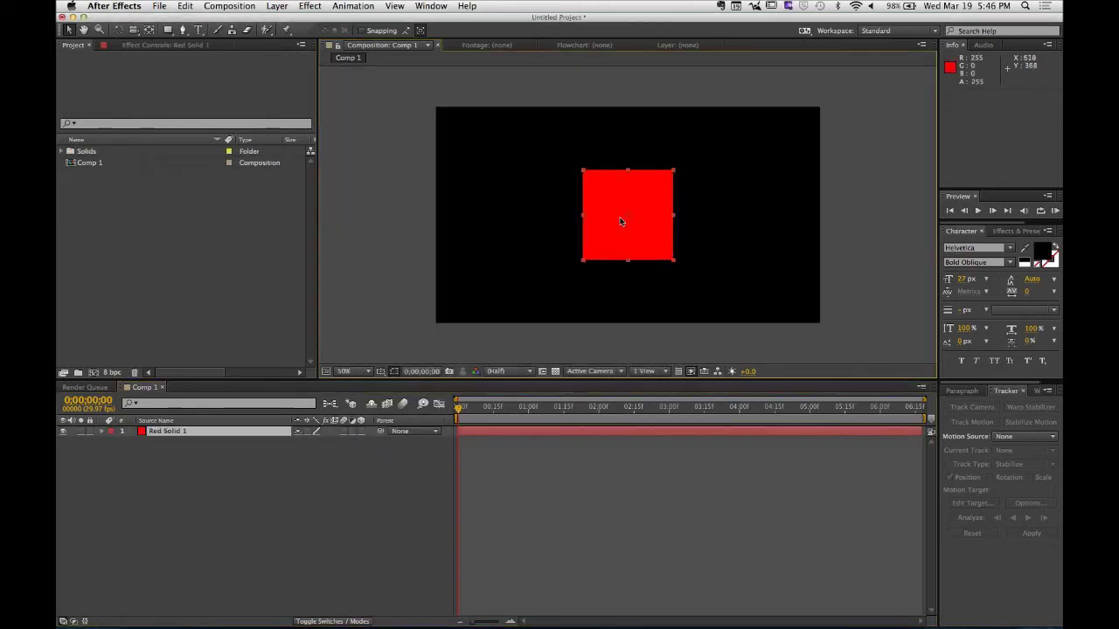
{"action": "left_click_drag", "start_coordinate": [584, 219], "coordinate": [485, 160]}
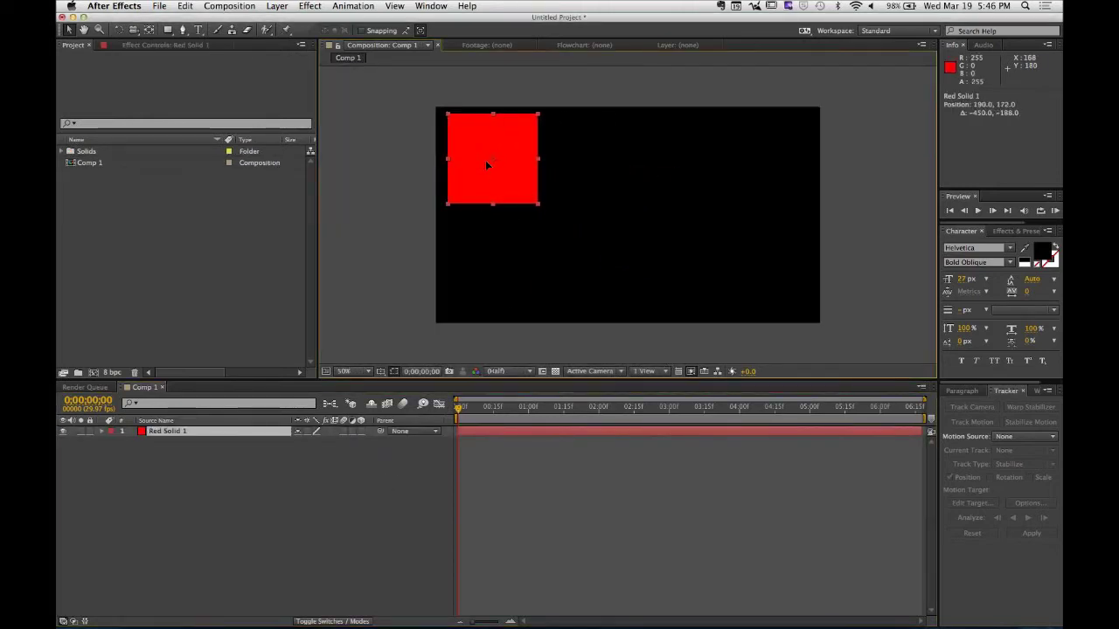
Rename the red solid's layer as Red Box.
{"action": "left_click", "coordinate": [271, 481]}
{"action": "left_click", "coordinate": [162, 434]}
{"action": "key", "text": "Return"}
{"action": "type", "text": "Re"}
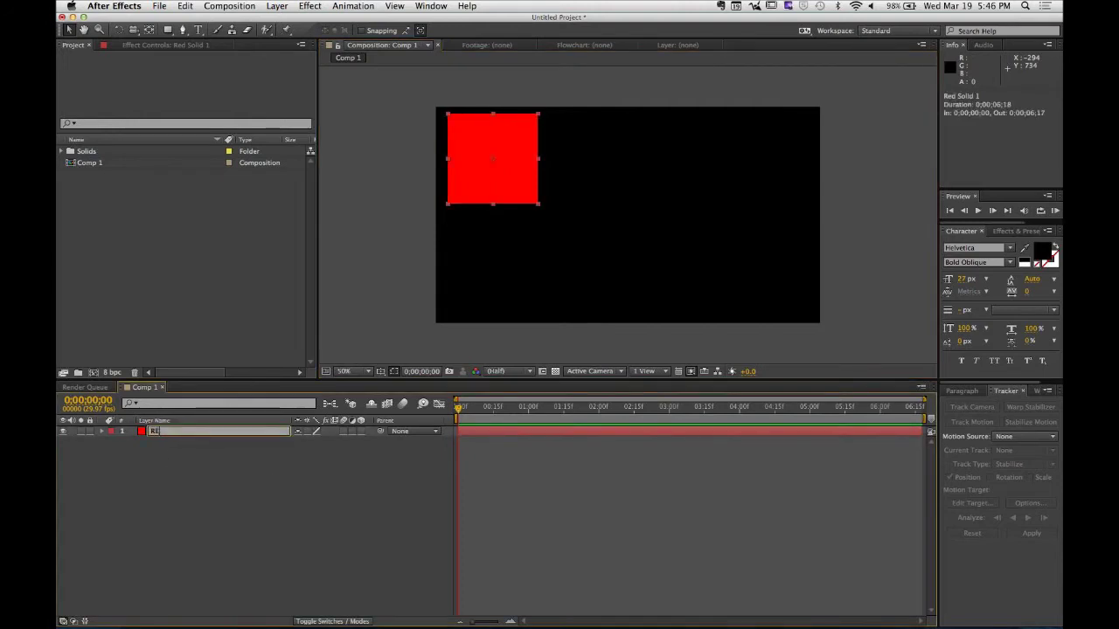
{"action": "key", "text": "BackSpace"}
{"action": "key", "text": "BackSpace"}
{"action": "type", "text": "Red Box"}
{"action": "key", "text": "Return"}
{"action": "left_click", "coordinate": [156, 505]}
Duplicate the Red Box layer and rename the copy as Blue Box.
{"action": "left_click", "coordinate": [161, 435]}
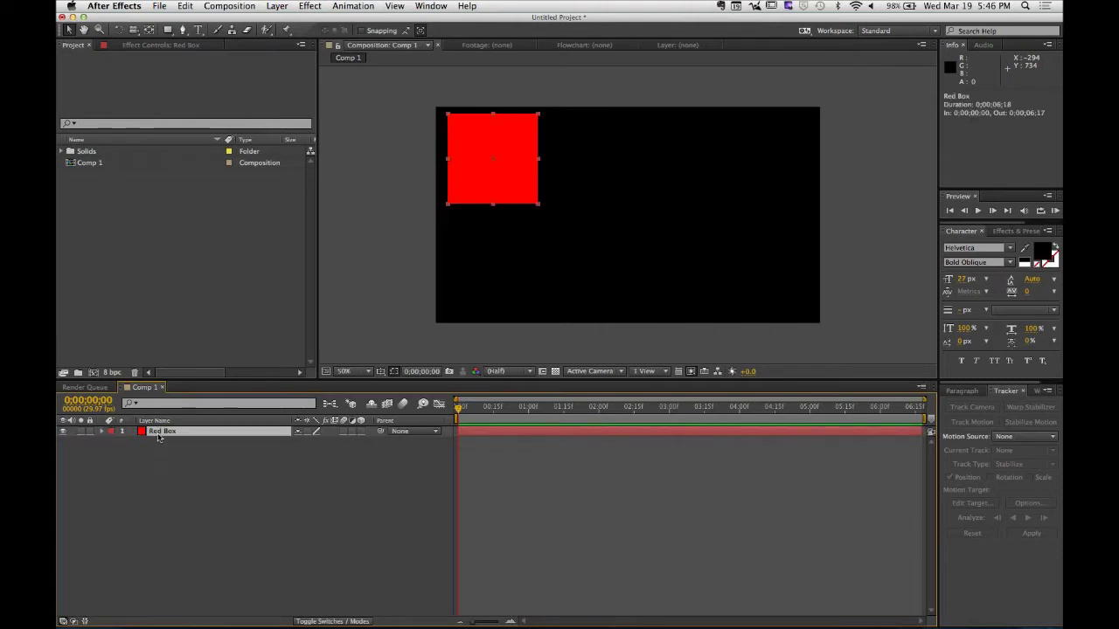
{"action": "key", "text": "super+d"}
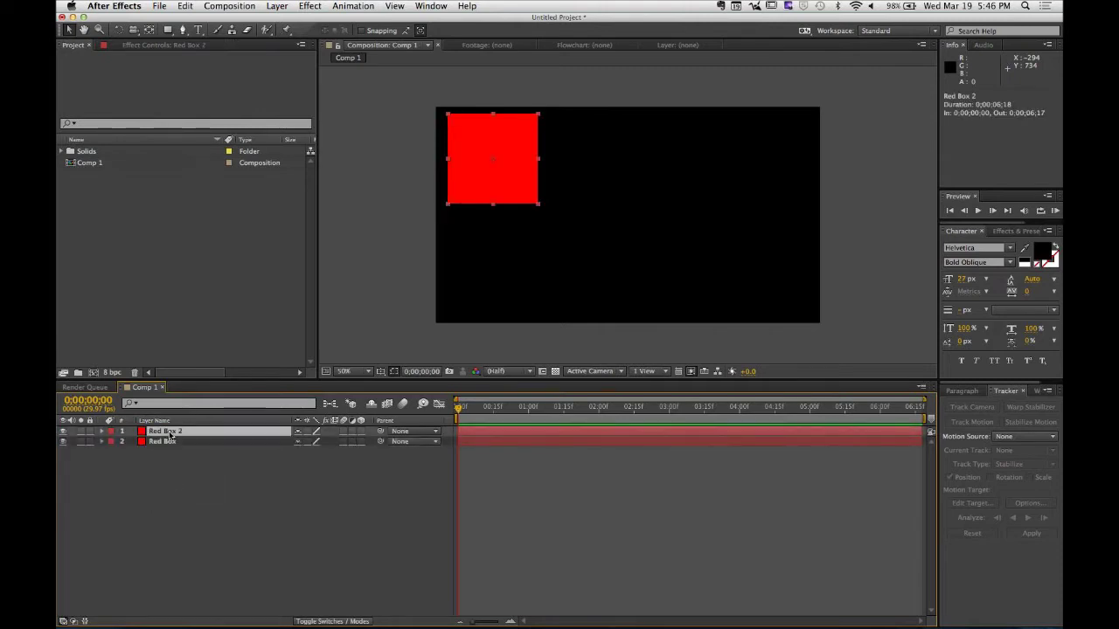
{"action": "key", "text": "Return"}
{"action": "type", "text": "Blue Box"}
{"action": "key", "text": "Return"}
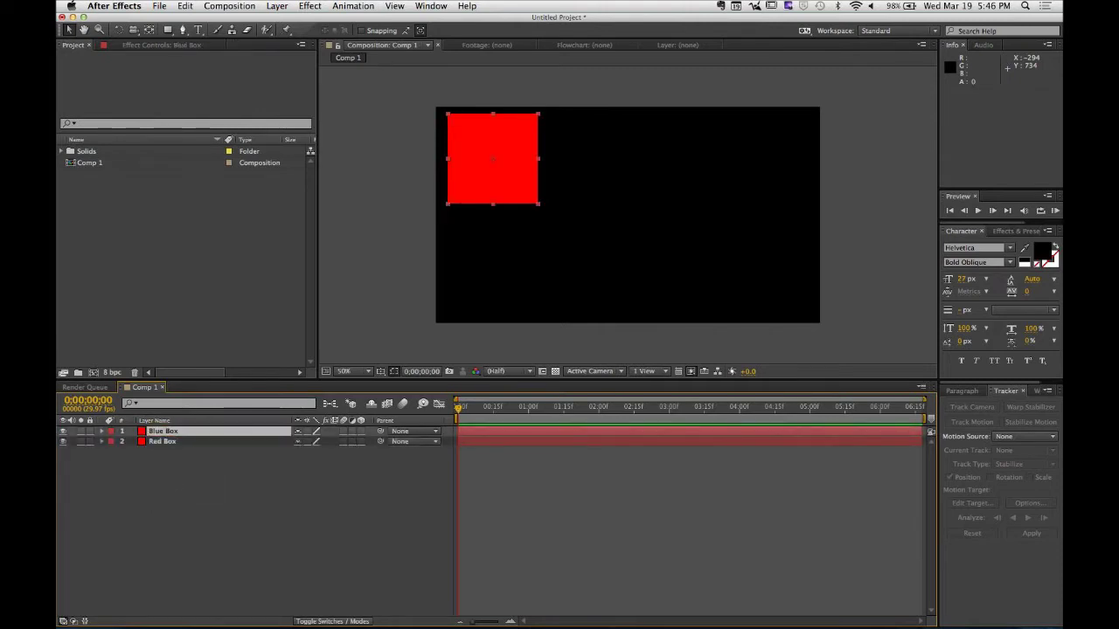
Move the Blue Box layer below the Red Box layer in the layer stack.
{"action": "left_click", "coordinate": [171, 460]}
{"action": "left_click_drag", "start_coordinate": [166, 432], "coordinate": [171, 463]}
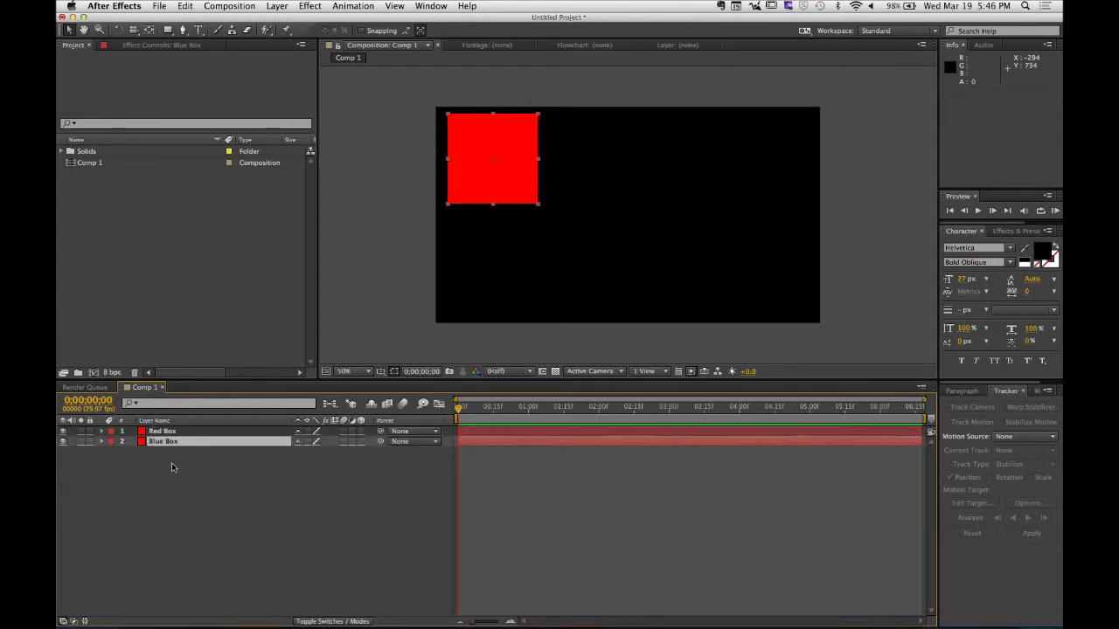
{"action": "left_click", "coordinate": [171, 463]}
Change the Blue Box layer's solid colour to blue (000FFF), applying it as a new solid.
{"action": "left_click", "coordinate": [277, 6]}
{"action": "mouse_move", "coordinate": [311, 6]}
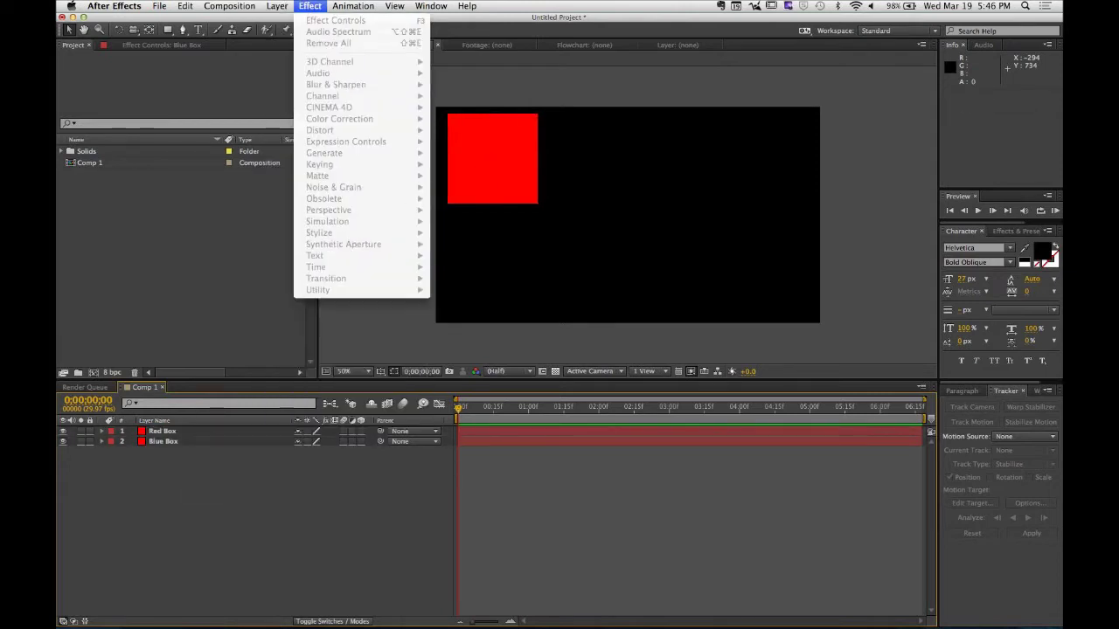
{"action": "left_click", "coordinate": [227, 498]}
{"action": "left_click", "coordinate": [186, 441]}
{"action": "left_click", "coordinate": [277, 7]}
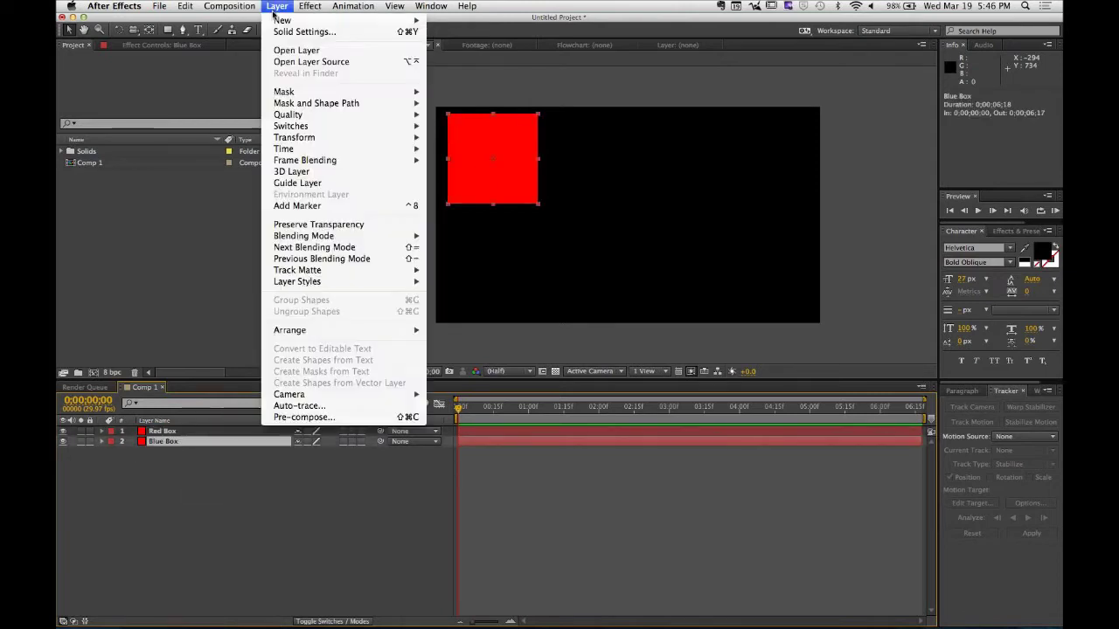
{"action": "left_click", "coordinate": [301, 32]}
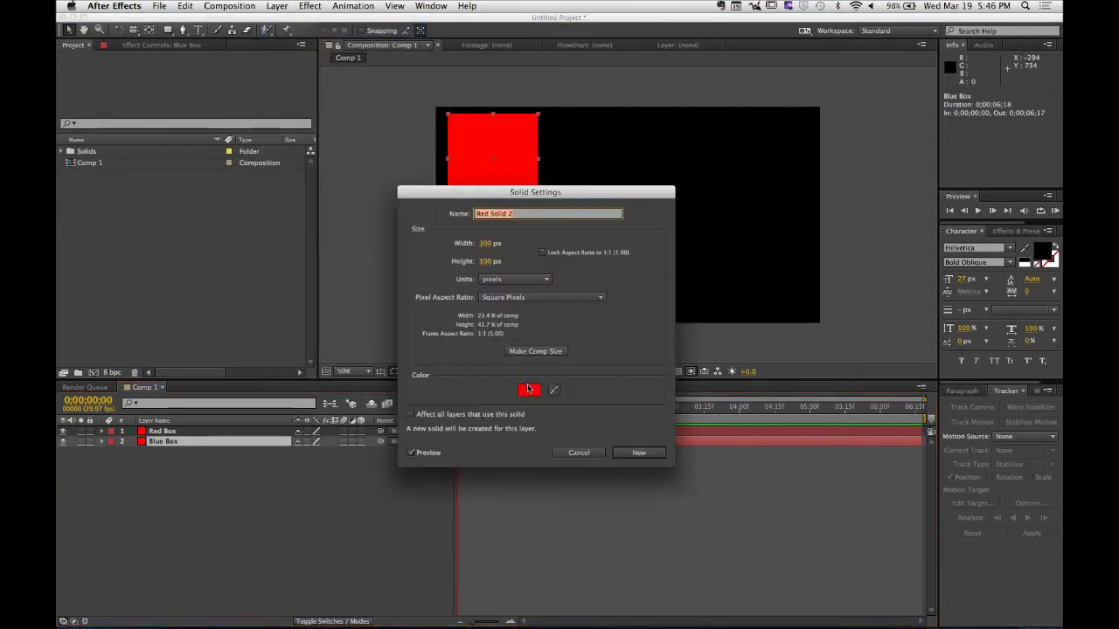
{"action": "left_click", "coordinate": [530, 389]}
{"action": "left_click", "coordinate": [430, 423]}
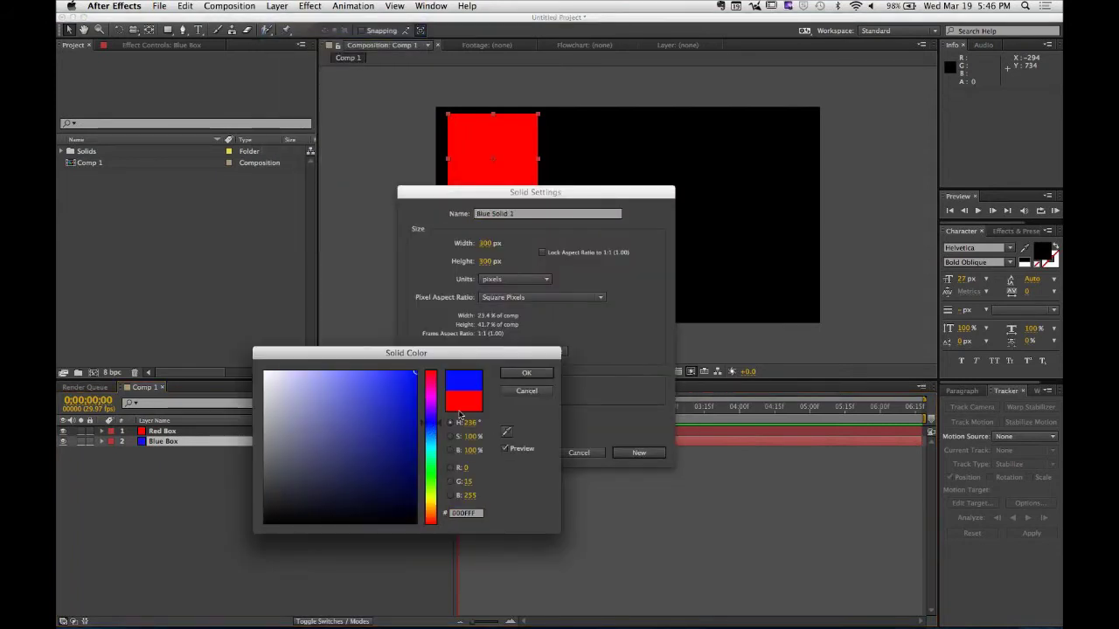
{"action": "left_click", "coordinate": [524, 373]}
{"action": "left_click", "coordinate": [639, 452]}
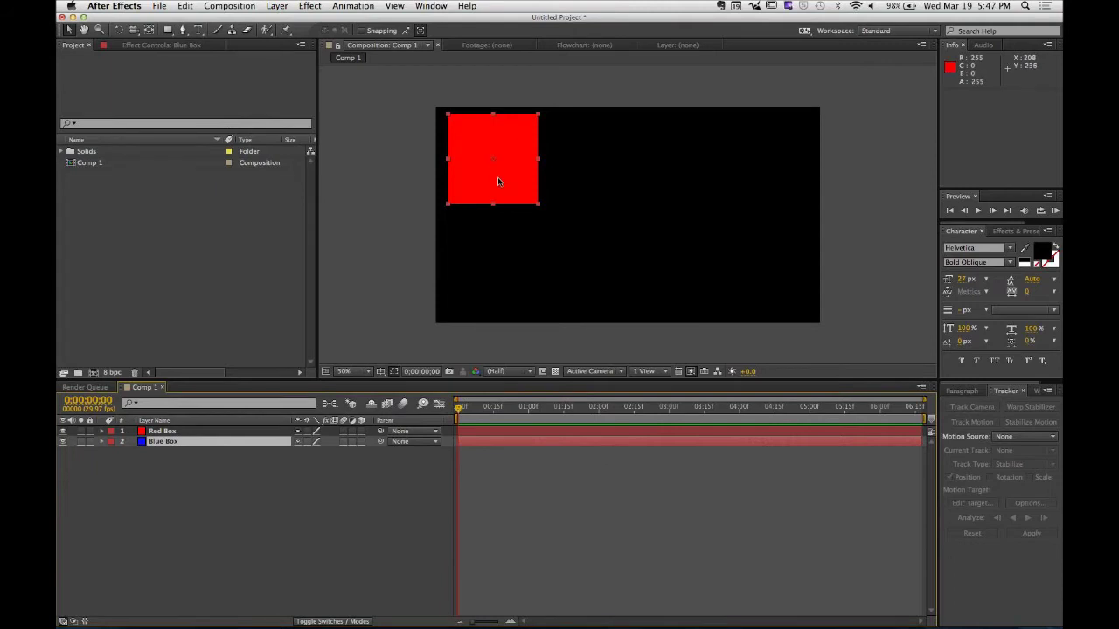
Move the blue square straight down in the composition, placing it directly beneath the red square, and deselect it.
{"action": "left_click_drag", "start_coordinate": [497, 176], "coordinate": [499, 280]}
{"action": "left_click", "coordinate": [324, 520]}
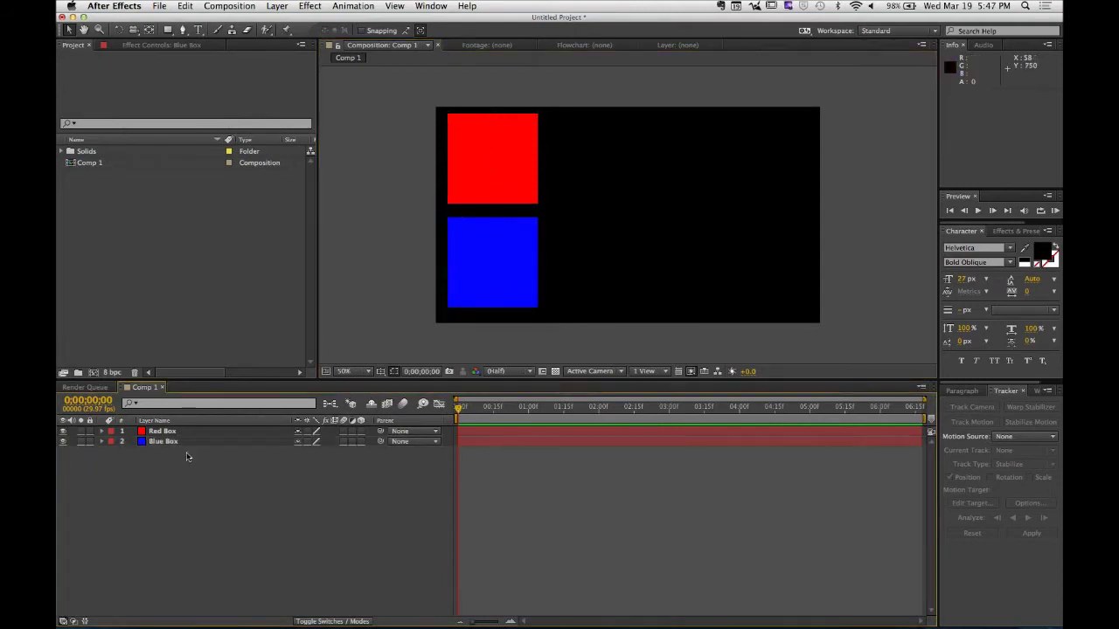
Enable Position keyframing on both the Red Box and Blue Box layers, adding keyframes at 0;00;00;00.
{"action": "left_click", "coordinate": [188, 434]}
{"action": "left_click", "coordinate": [191, 441]}
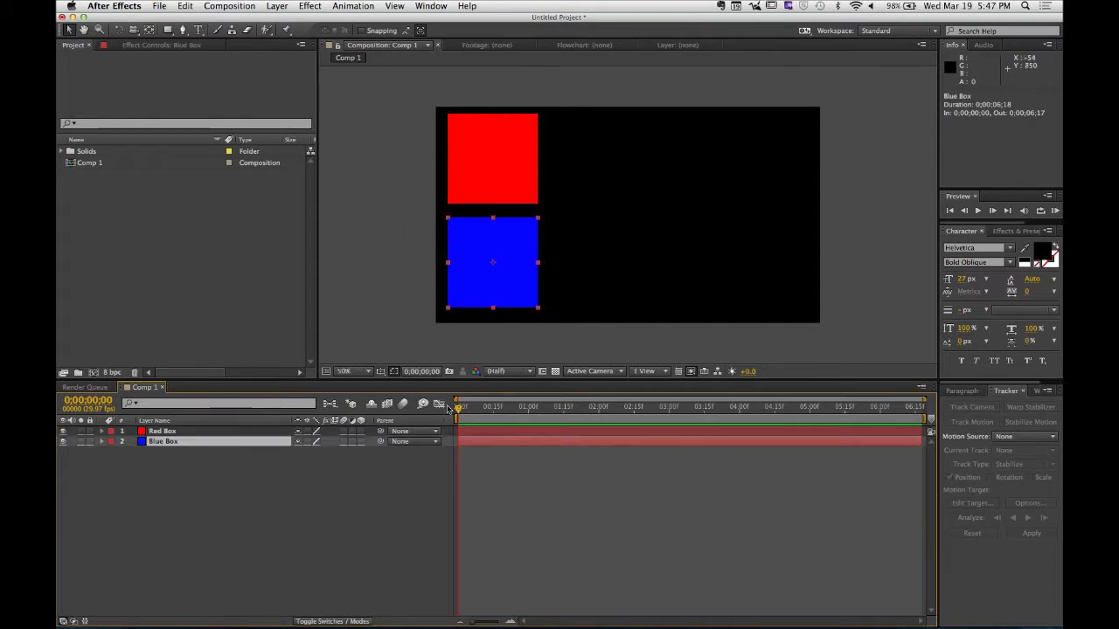
{"action": "left_click", "coordinate": [367, 505]}
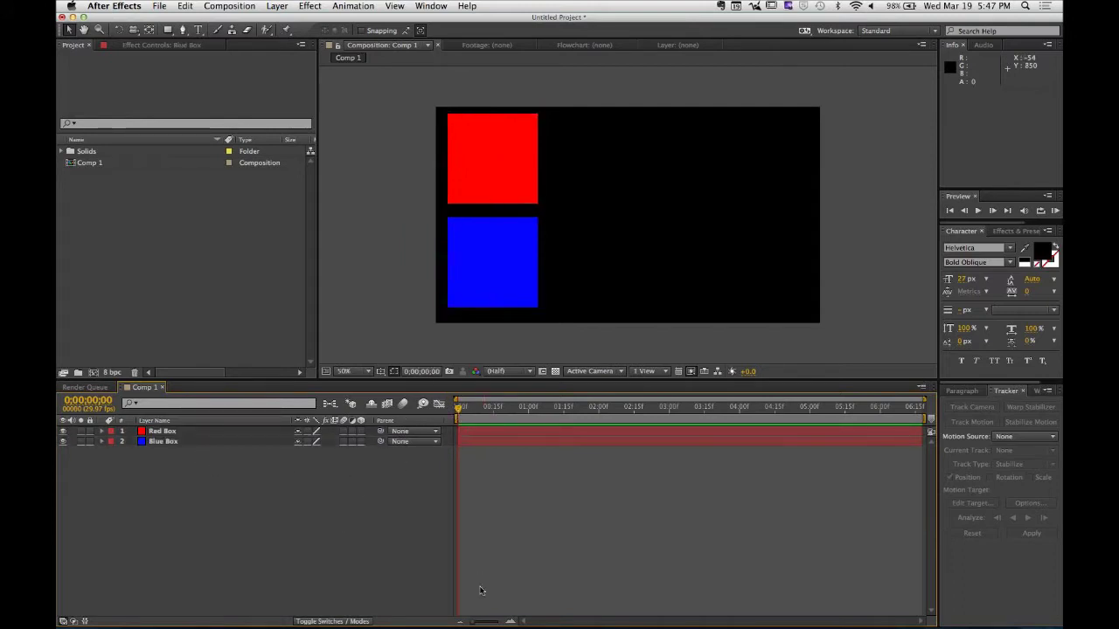
{"action": "left_click_drag", "start_coordinate": [925, 399], "coordinate": [695, 399]}
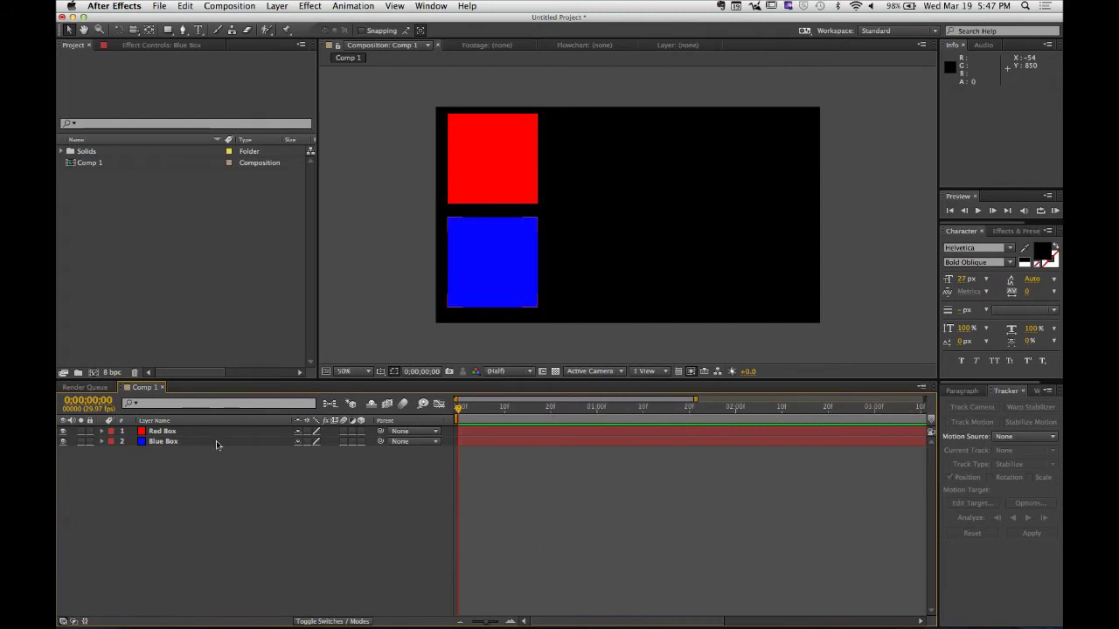
{"action": "left_click", "coordinate": [186, 433]}
{"action": "left_click", "coordinate": [184, 444], "text": "shift"}
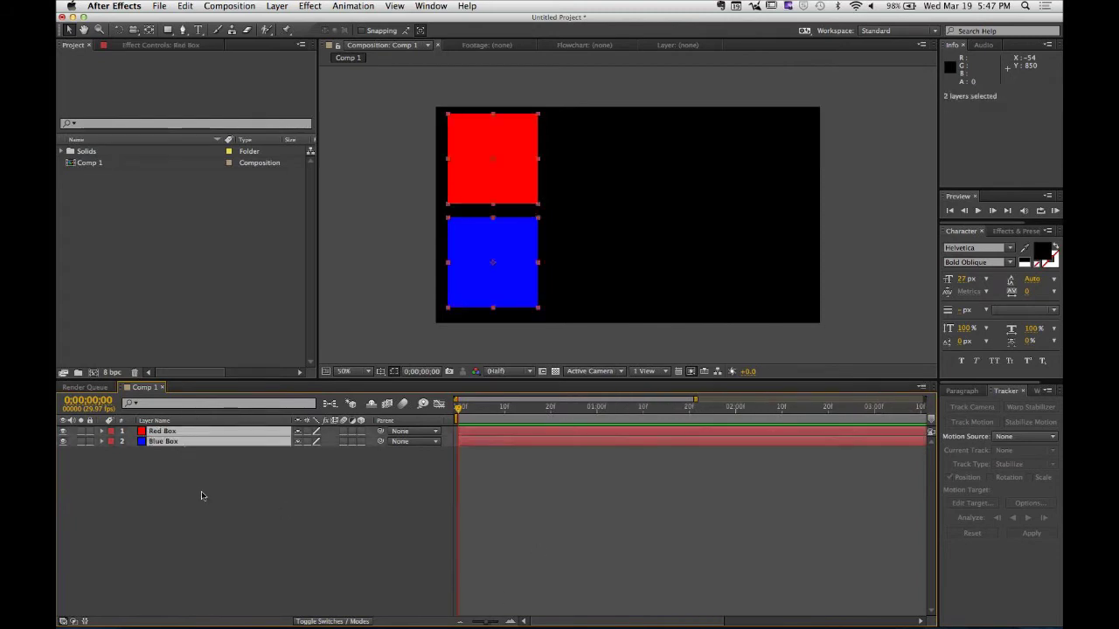
{"action": "key", "text": "p"}
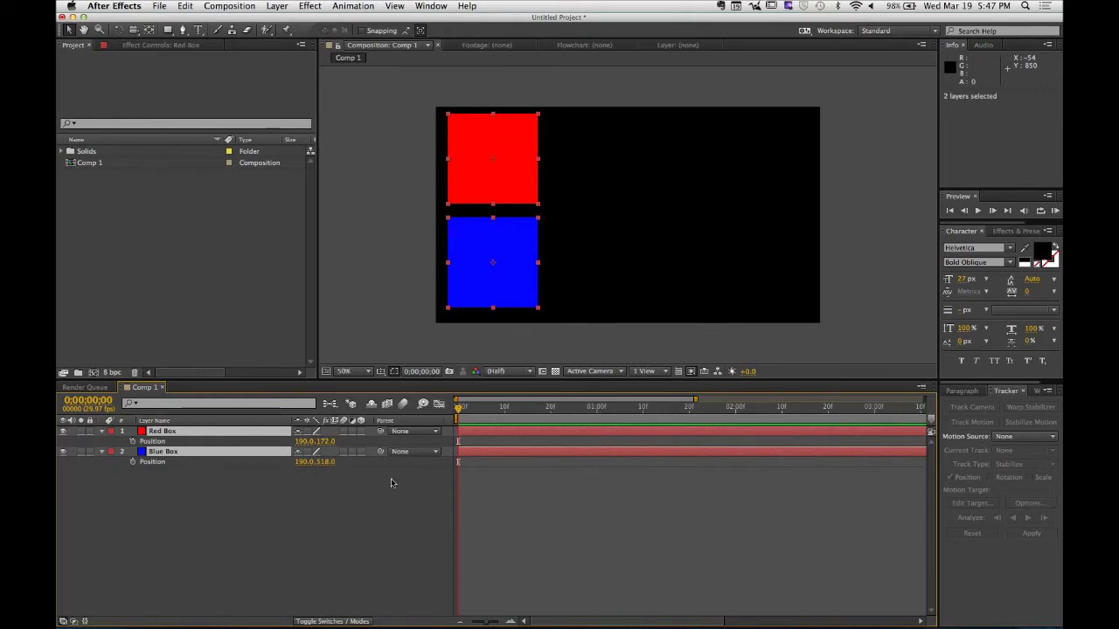
{"action": "left_click", "coordinate": [132, 442]}
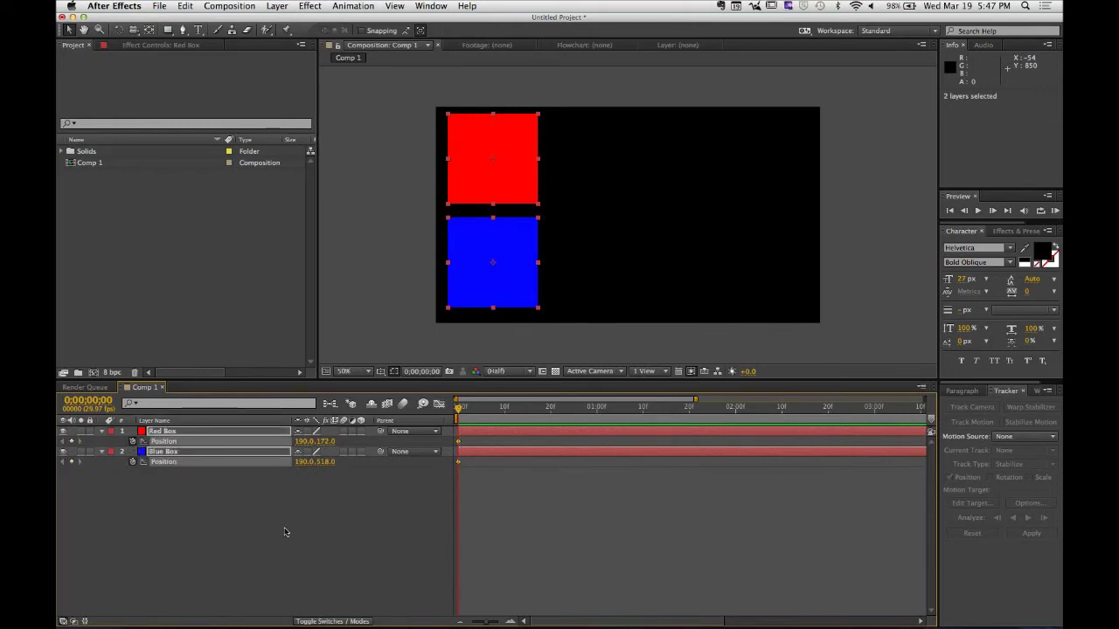
At 0;00;03;00, move both boxes horizontally to X position 1094 to keyframe their end positions.
{"action": "left_click_drag", "start_coordinate": [551, 413], "coordinate": [876, 412]}
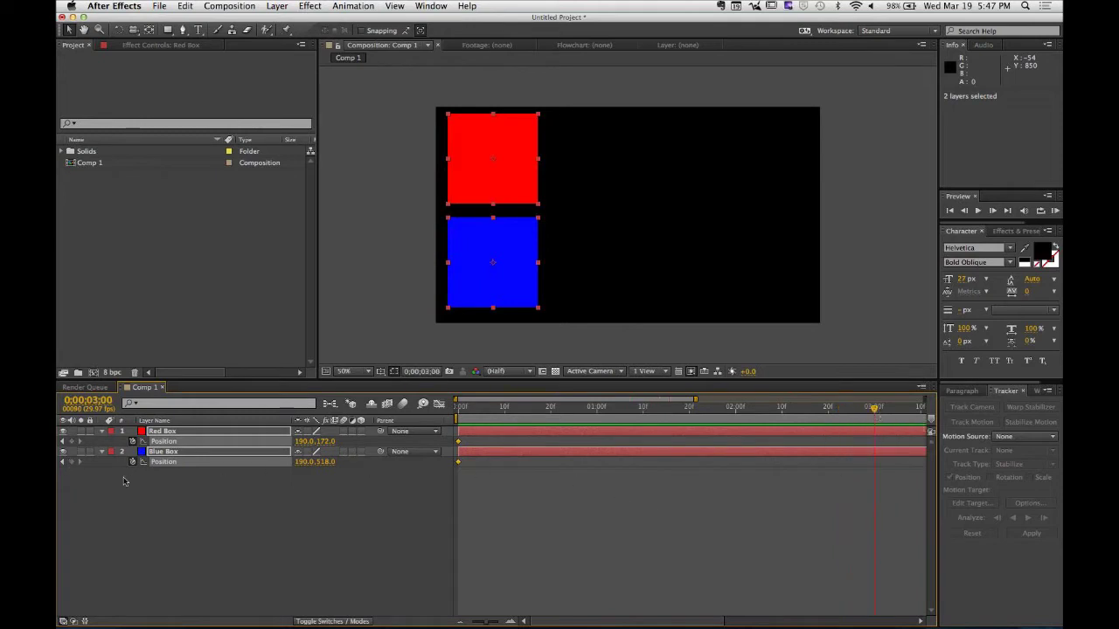
{"action": "left_click_drag", "start_coordinate": [313, 460], "coordinate": [860, 447]}
{"action": "left_click", "coordinate": [726, 503]}
Play the movement of both boxes from the start of the composition, and stop it past the end keyframes.
{"action": "key", "text": "Home"}
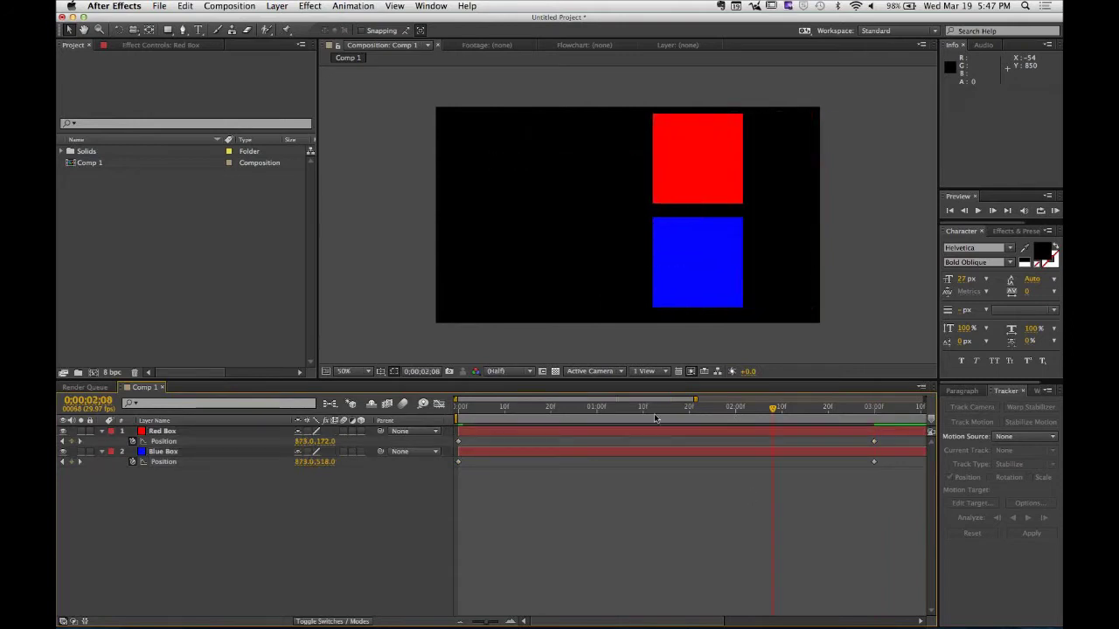
{"action": "key", "text": "space"}
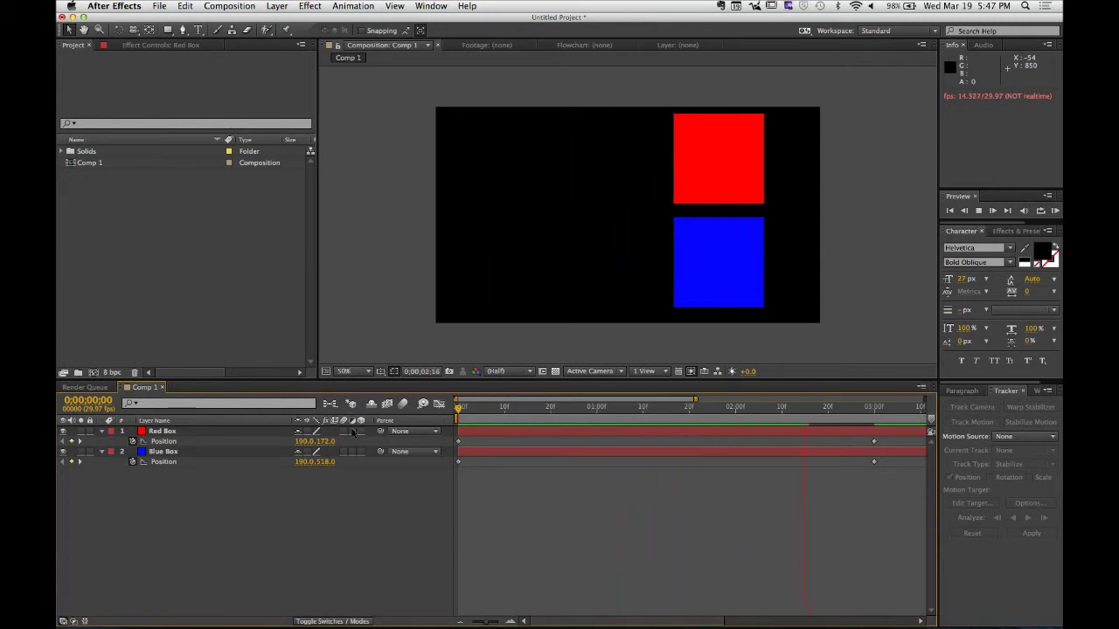
{"action": "key", "text": "space"}
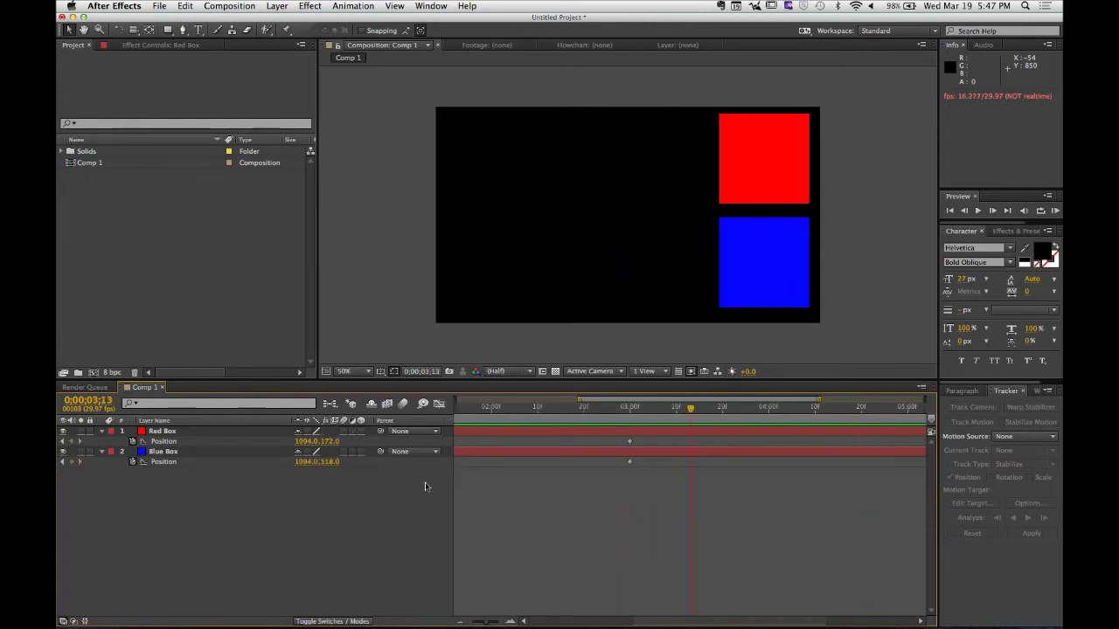
Move the end Position keyframes of both boxes earlier to 0;00;01;15 and return to the composition start.
{"action": "scroll", "coordinate": [564, 552], "scroll_direction": "left", "scroll_amount": 5}
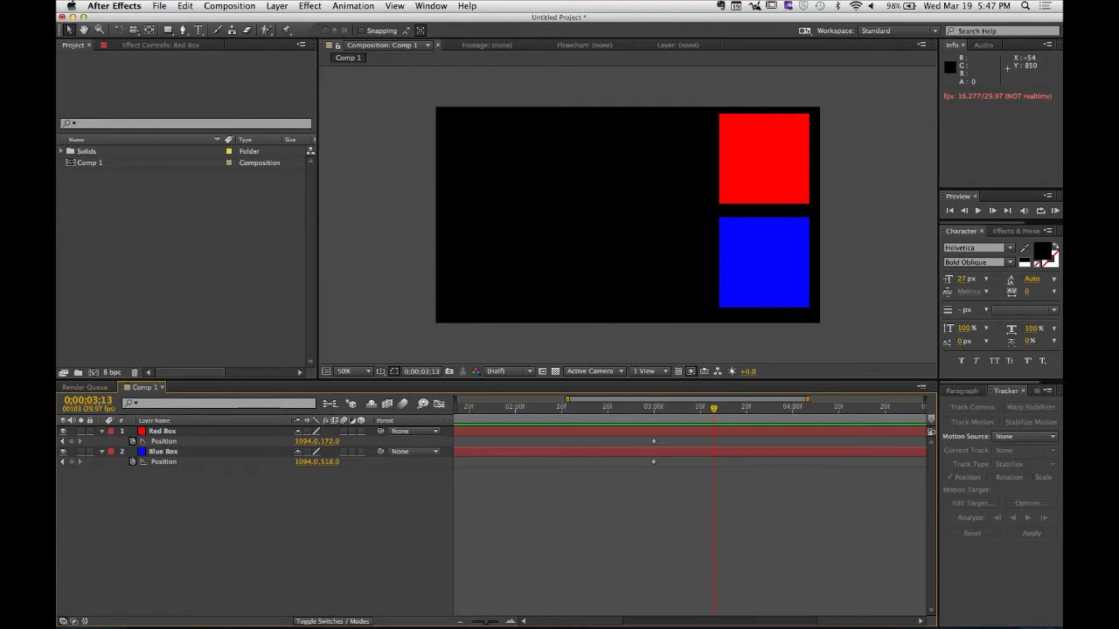
{"action": "left_click", "coordinate": [873, 441]}
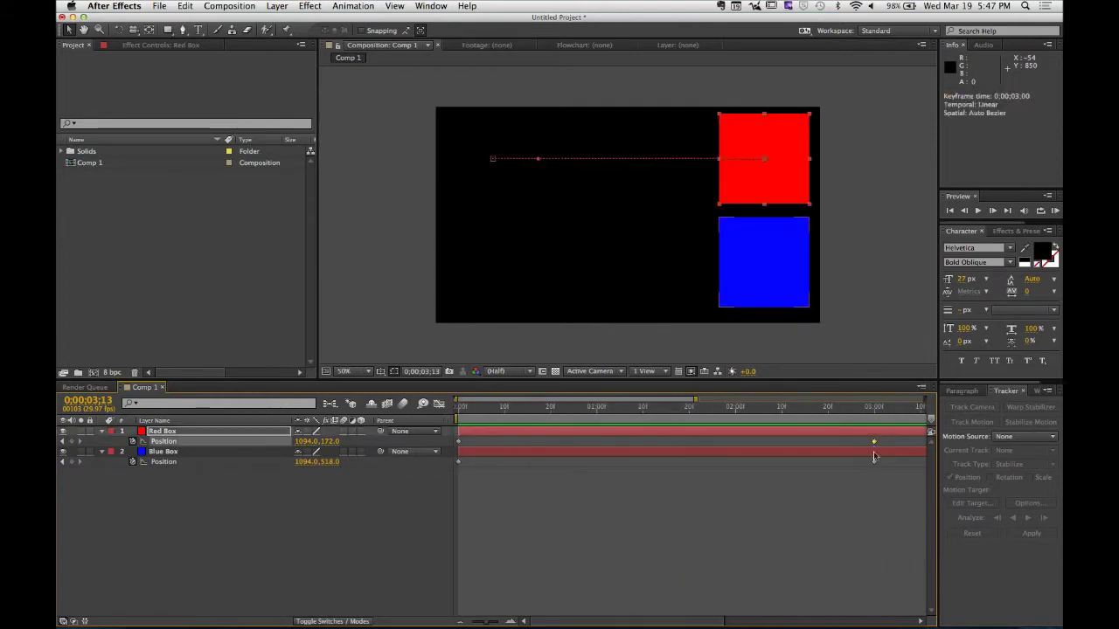
{"action": "left_click", "coordinate": [873, 462], "text": "shift"}
{"action": "left_click_drag", "start_coordinate": [873, 441], "coordinate": [456, 414]}
Play the shortened box animation twice and deselect the layers.
{"action": "key", "text": "space"}
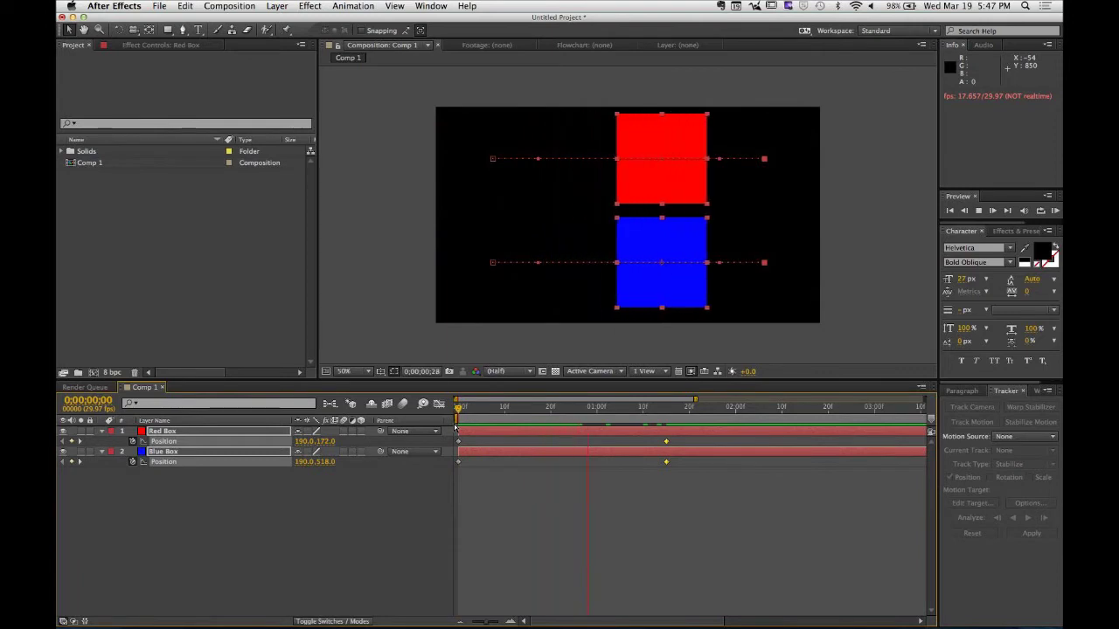
{"action": "key", "text": "space"}
{"action": "key", "text": "space"}
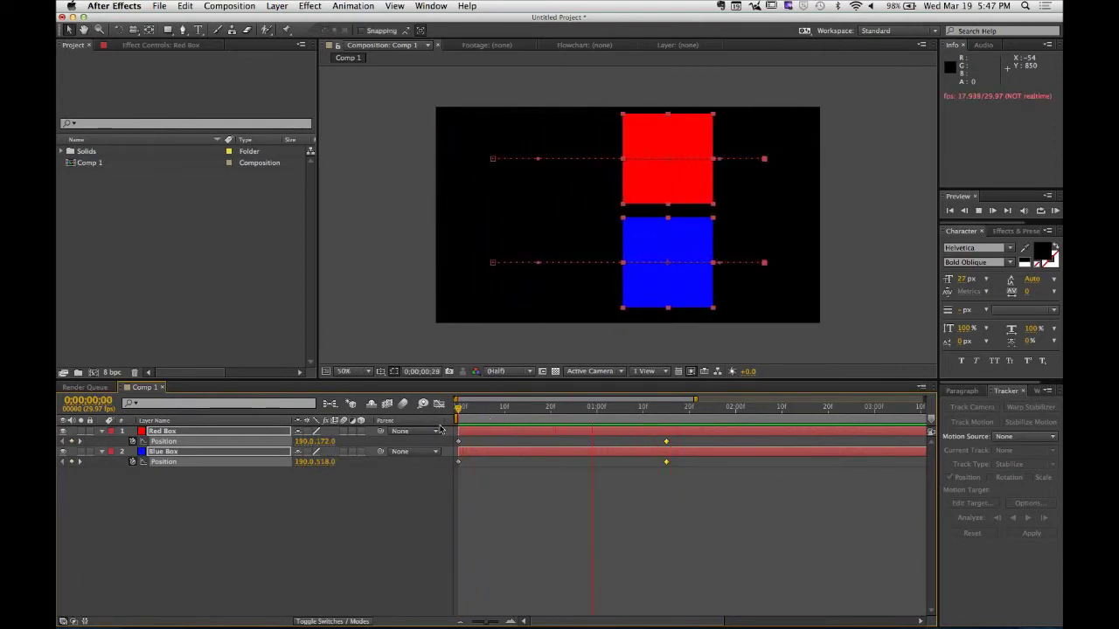
{"action": "key", "text": "space"}
{"action": "left_click", "coordinate": [601, 546]}
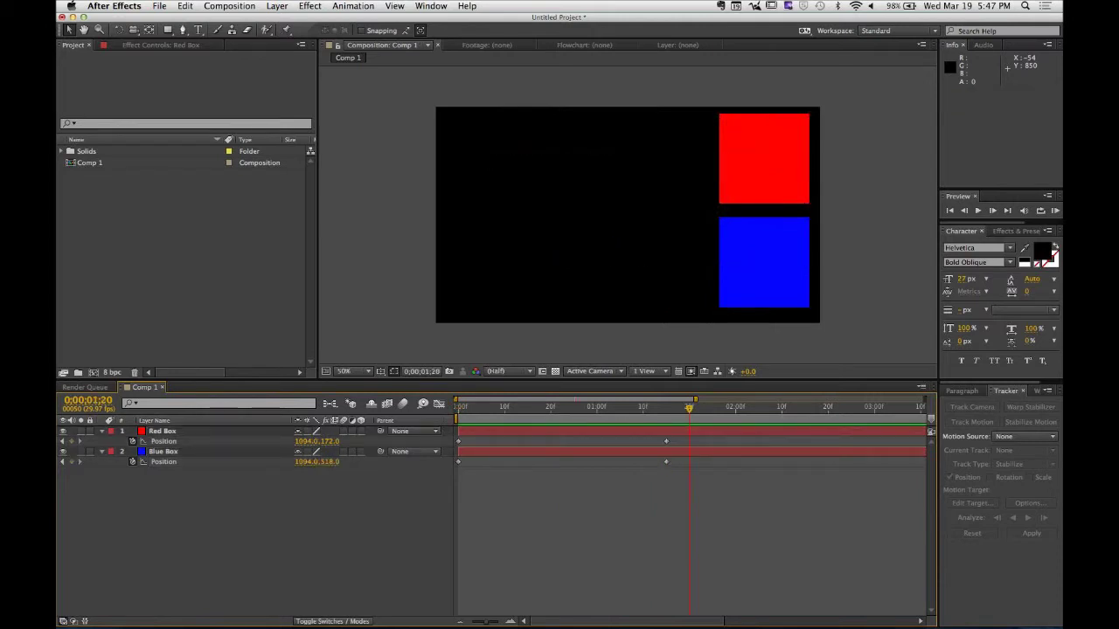
Shorten the work area so it ends at 0;00;02;00, and return the current time to the start.
{"action": "mouse_move", "coordinate": [485, 622]}
{"action": "left_mouse_down"}
{"action": "mouse_move", "coordinate": [496, 621]}
{"action": "mouse_move", "coordinate": [485, 621]}
{"action": "left_mouse_up"}
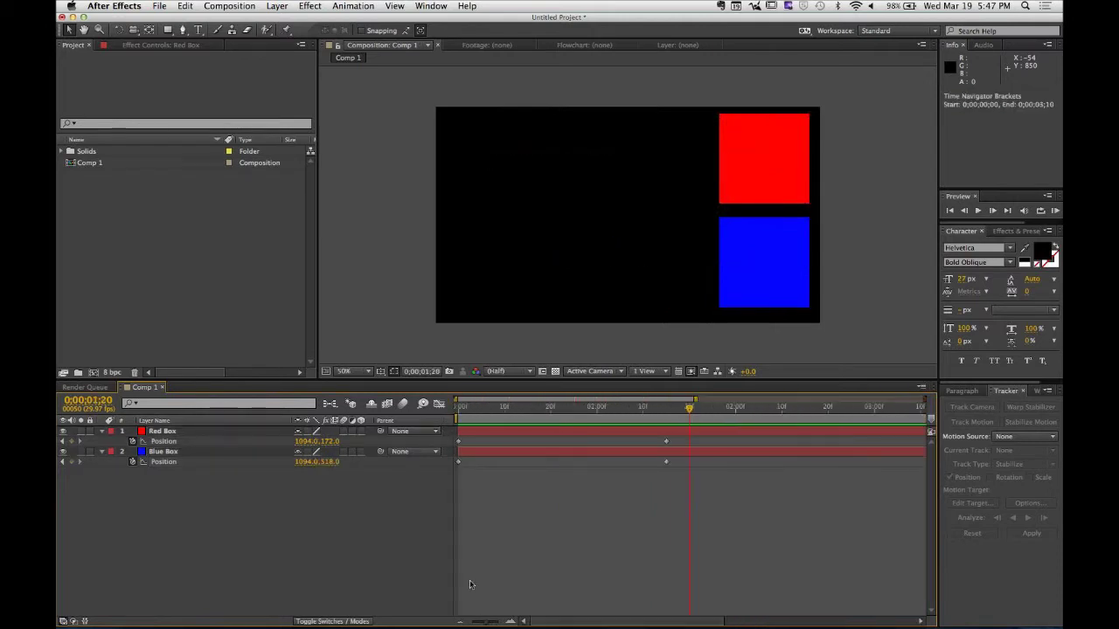
{"action": "left_click_drag", "start_coordinate": [568, 621], "coordinate": [756, 622]}
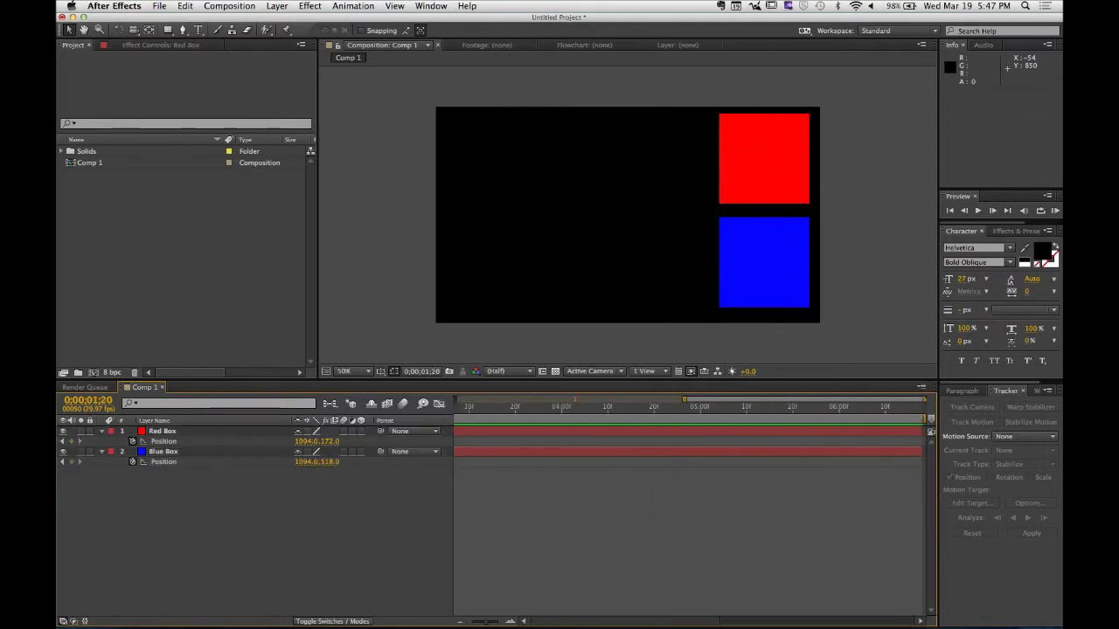
{"action": "left_click_drag", "start_coordinate": [805, 398], "coordinate": [576, 399]}
{"action": "left_click_drag", "start_coordinate": [675, 418], "coordinate": [424, 459]}
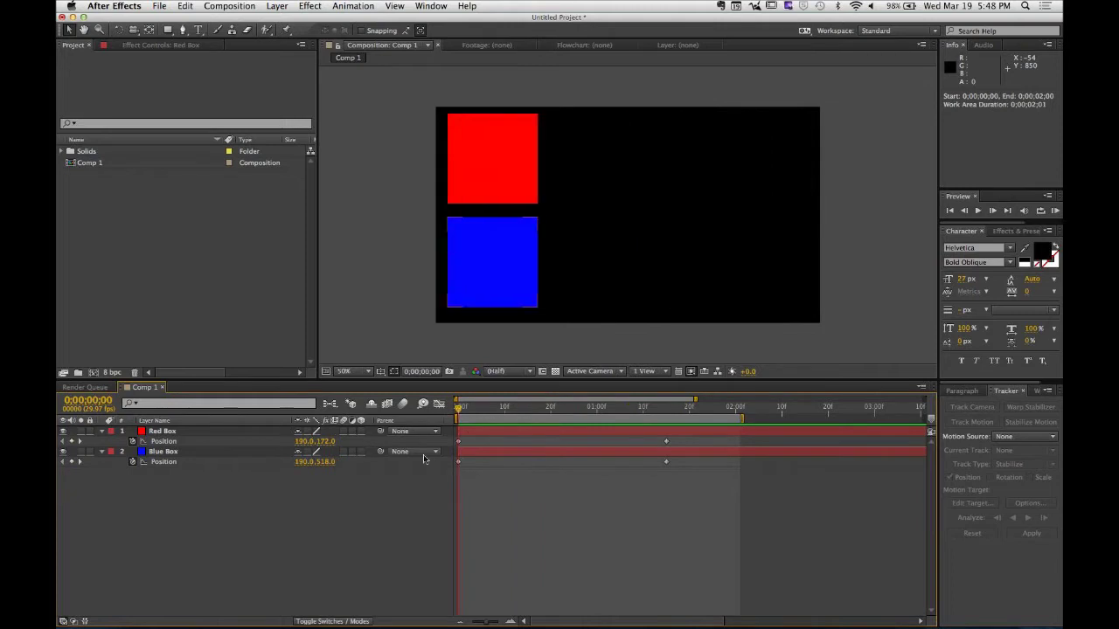
{"action": "left_click", "coordinate": [722, 446]}
{"action": "left_click", "coordinate": [558, 578]}
{"action": "mouse_move", "coordinate": [741, 418]}
{"action": "left_mouse_down"}
{"action": "mouse_move", "coordinate": [787, 418]}
{"action": "mouse_move", "coordinate": [678, 418]}
{"action": "mouse_move", "coordinate": [844, 419]}
{"action": "mouse_move", "coordinate": [741, 419]}
{"action": "left_mouse_up"}
Preview both boxes moving at constant speed within the shortened work area, stopping at 0;00;01;00.
{"action": "left_click", "coordinate": [648, 463]}
{"action": "left_click", "coordinate": [647, 501]}
{"action": "key", "text": "space"}
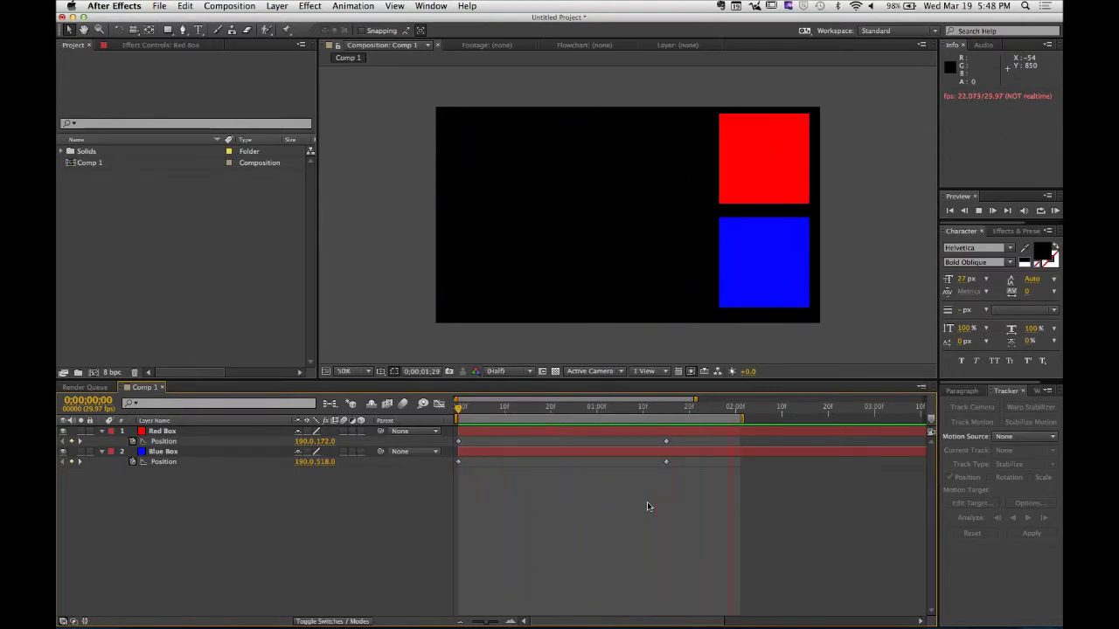
{"action": "key", "text": "space"}
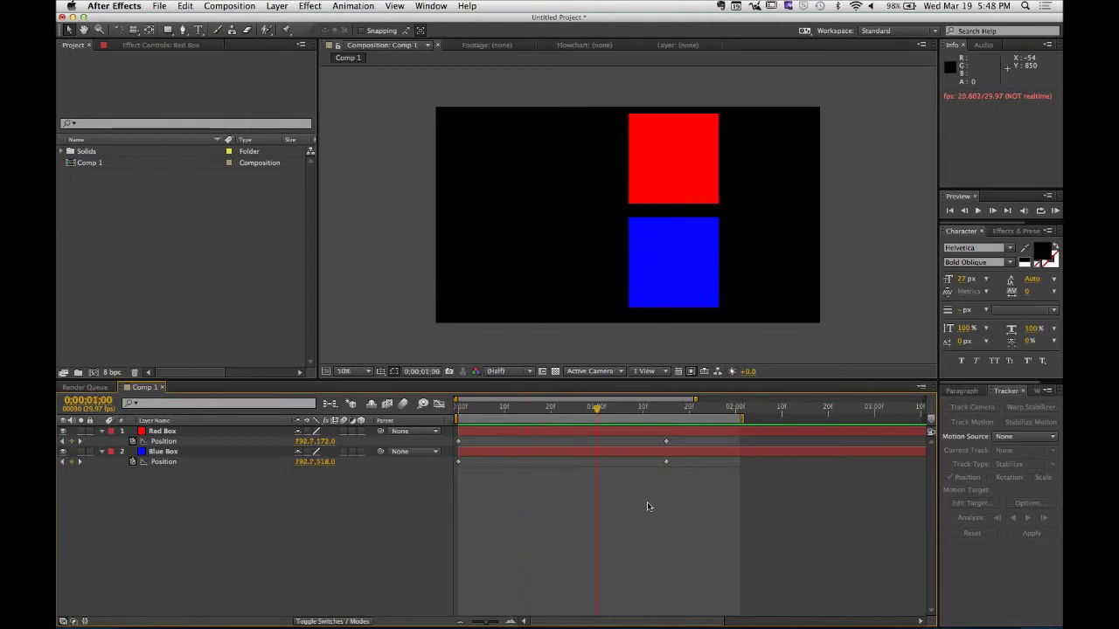
Return to the composition start and apply Easy Ease to the Blue Box layer's first Position keyframe.
{"action": "left_click", "coordinate": [162, 431]}
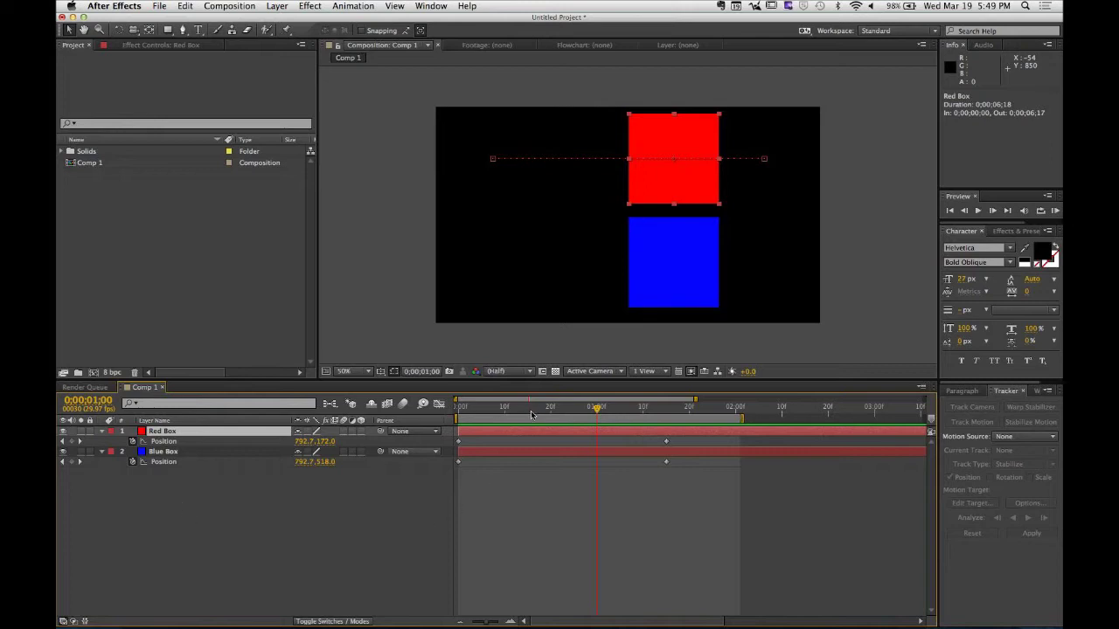
{"action": "left_click_drag", "start_coordinate": [531, 415], "coordinate": [409, 452]}
{"action": "left_click", "coordinate": [458, 462]}
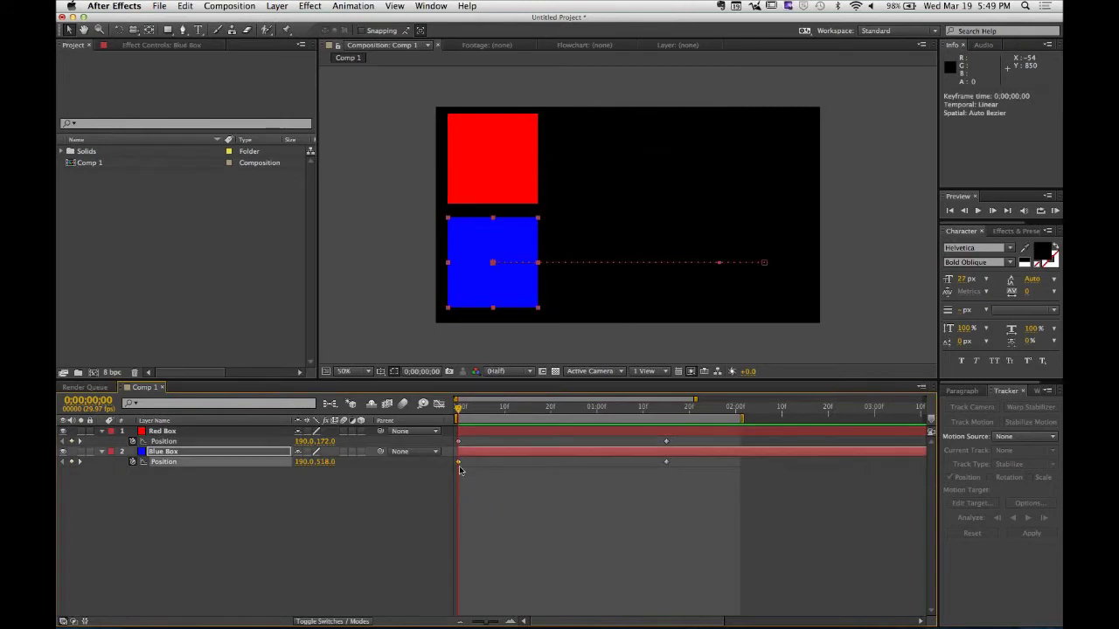
{"action": "right_click", "coordinate": [459, 463]}
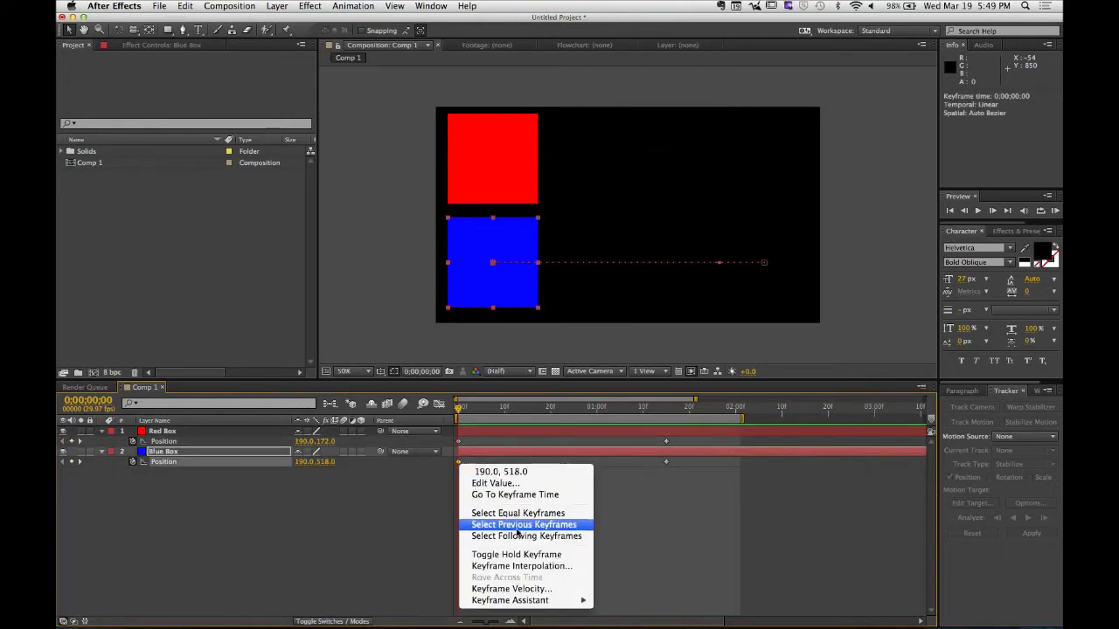
{"action": "mouse_move", "coordinate": [519, 603]}
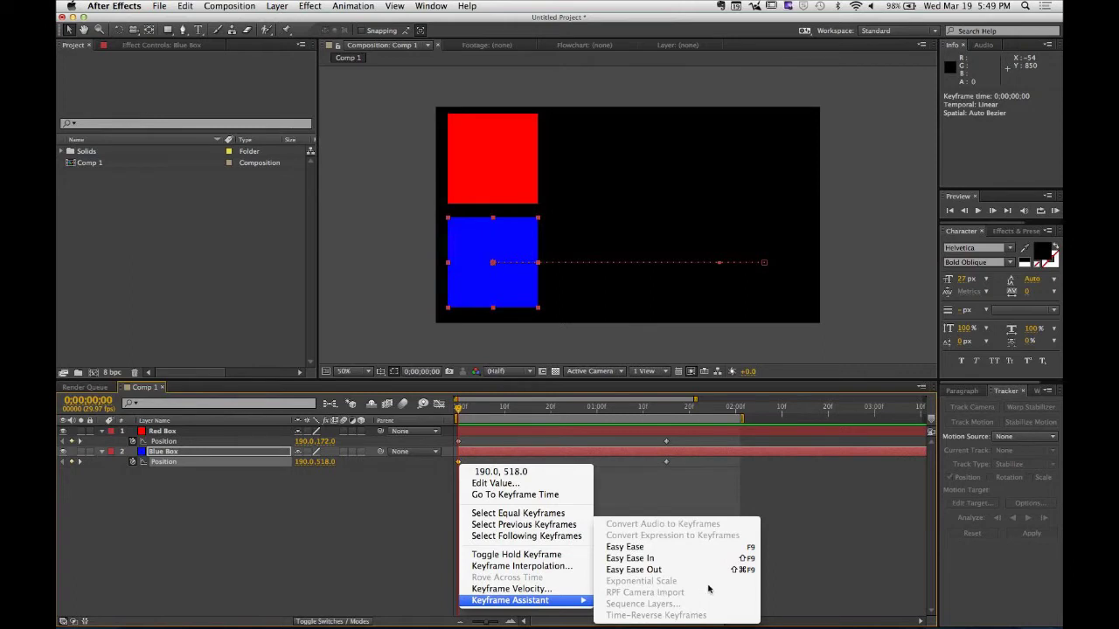
{"action": "left_click", "coordinate": [636, 548]}
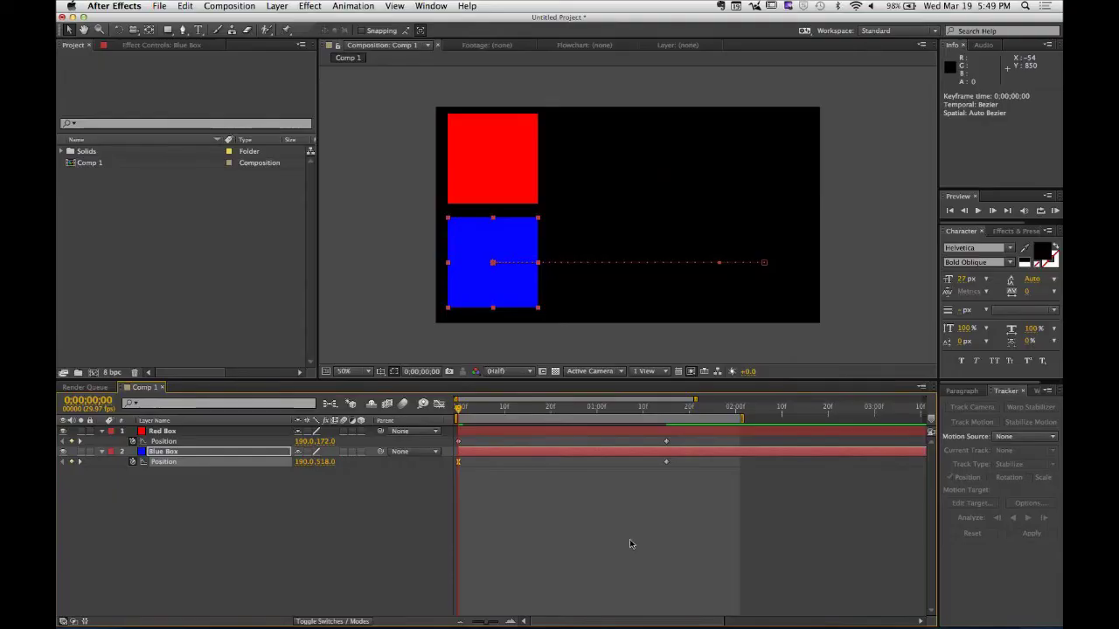
Apply Easy Ease to the Blue Box layer's end Position keyframe at 0;00;01;15.
{"action": "left_click", "coordinate": [674, 486]}
{"action": "left_click", "coordinate": [666, 462]}
{"action": "right_click", "coordinate": [666, 463]}
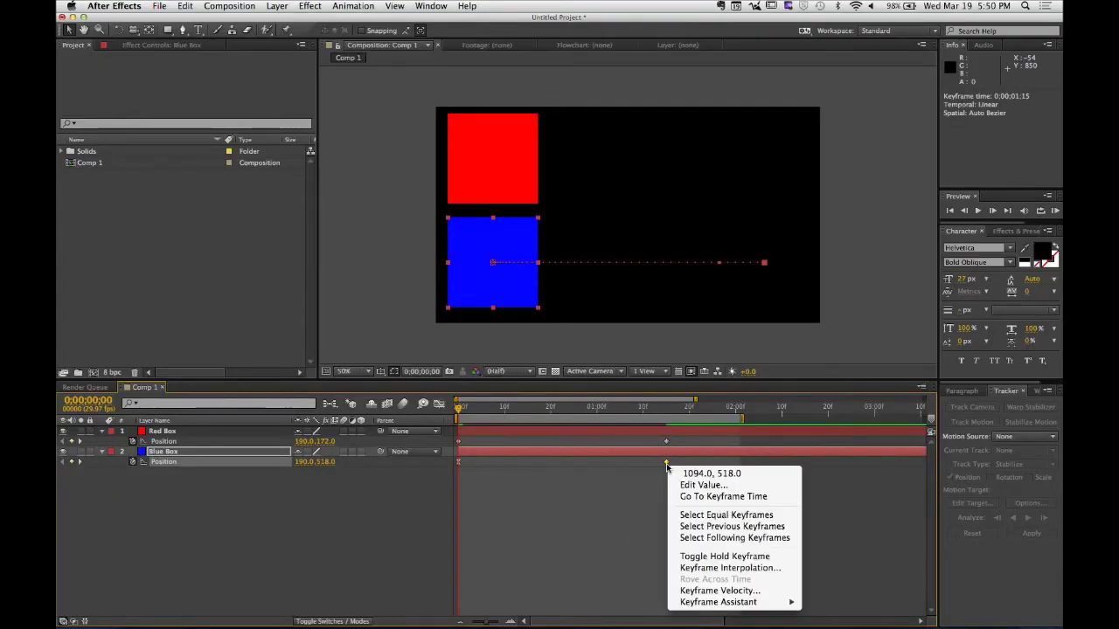
{"action": "mouse_move", "coordinate": [707, 605]}
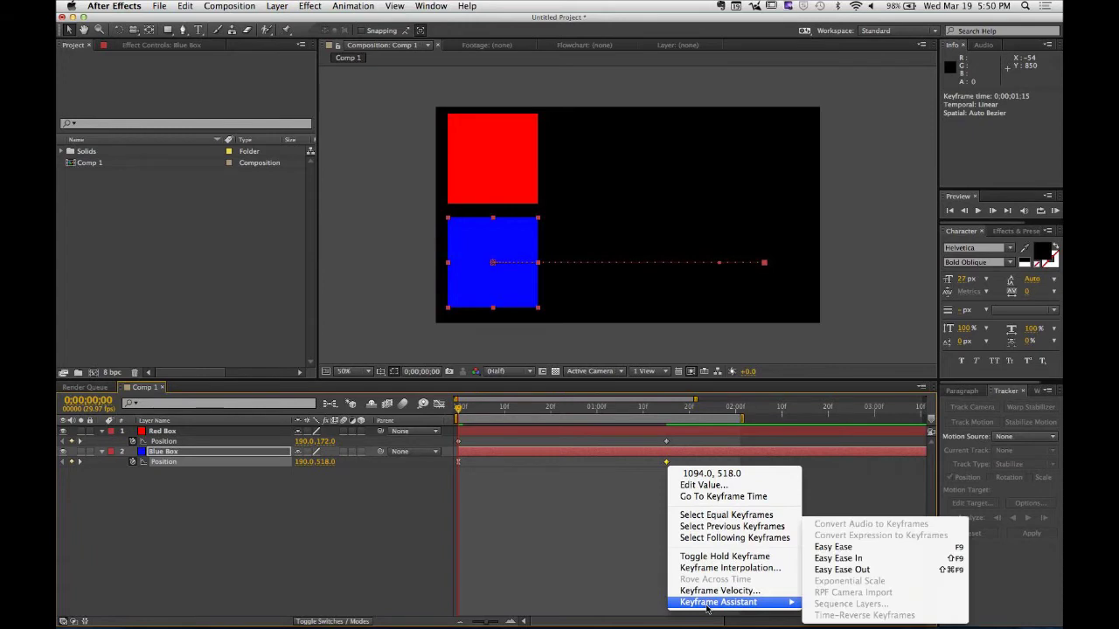
{"action": "left_click", "coordinate": [834, 547]}
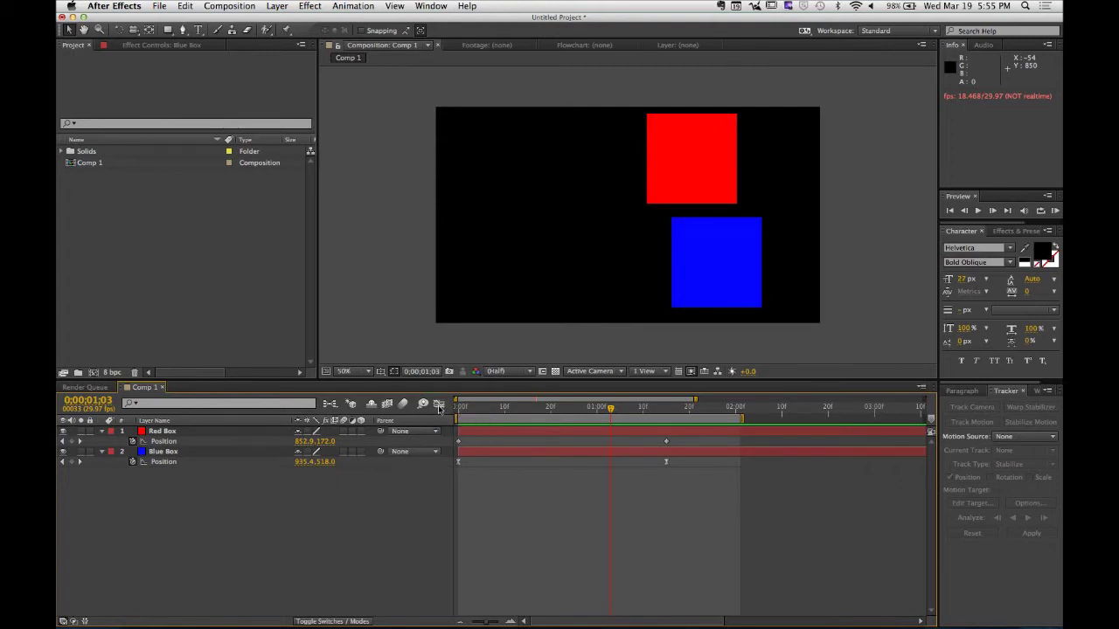
Display the Blue Box layer's Position curve in the Graph Editor and enlarge the graph area vertically.
{"action": "left_click", "coordinate": [441, 407]}
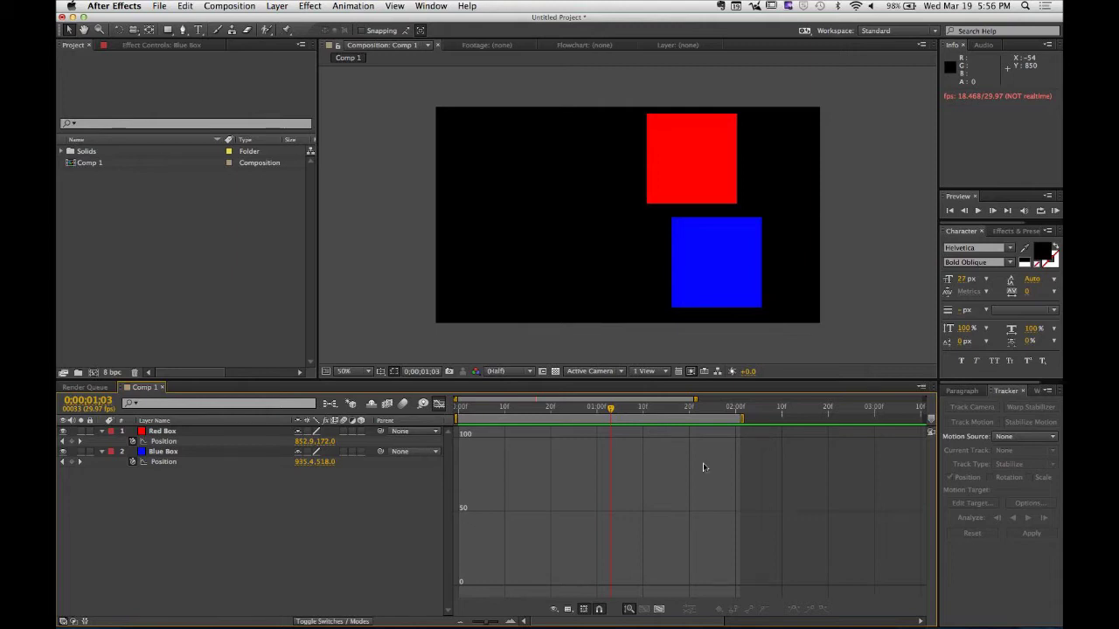
{"action": "left_click", "coordinate": [177, 467]}
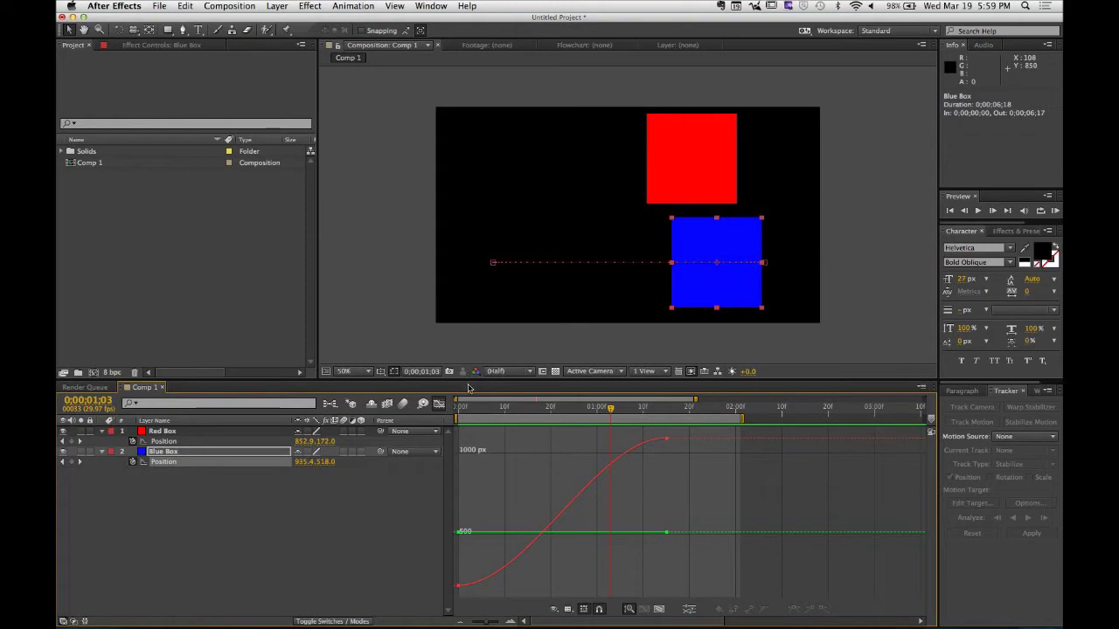
{"action": "left_click_drag", "start_coordinate": [469, 382], "coordinate": [469, 387]}
{"action": "left_click_drag", "start_coordinate": [471, 265], "coordinate": [471, 238]}
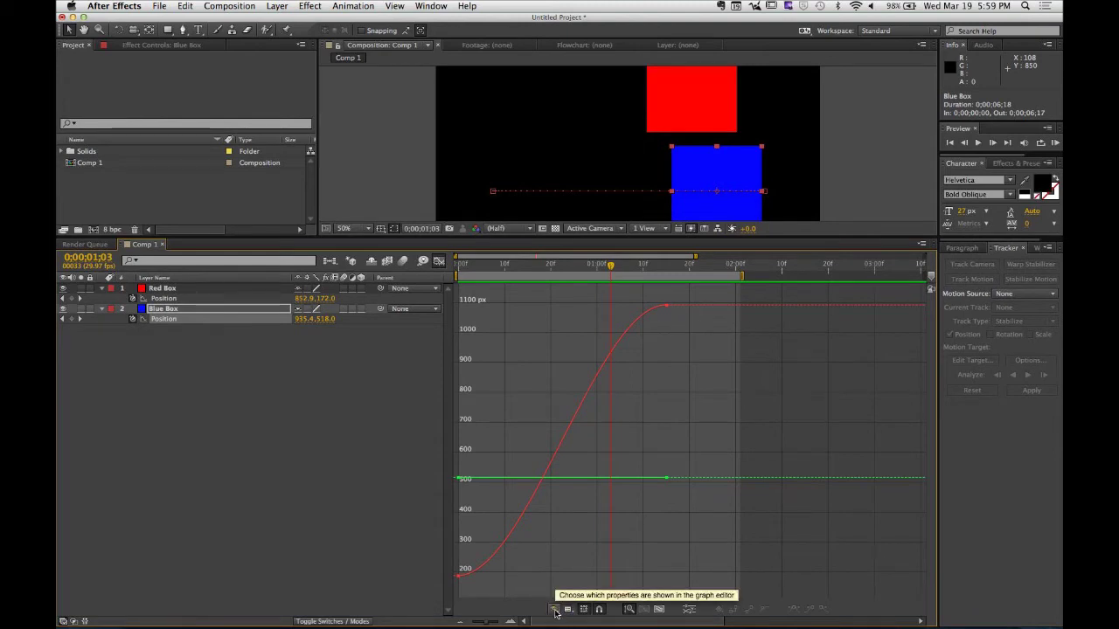
Turn off Show Graph Editor Set and Show Selected Properties in the Graph Editor's property display options.
{"action": "left_click", "coordinate": [554, 612]}
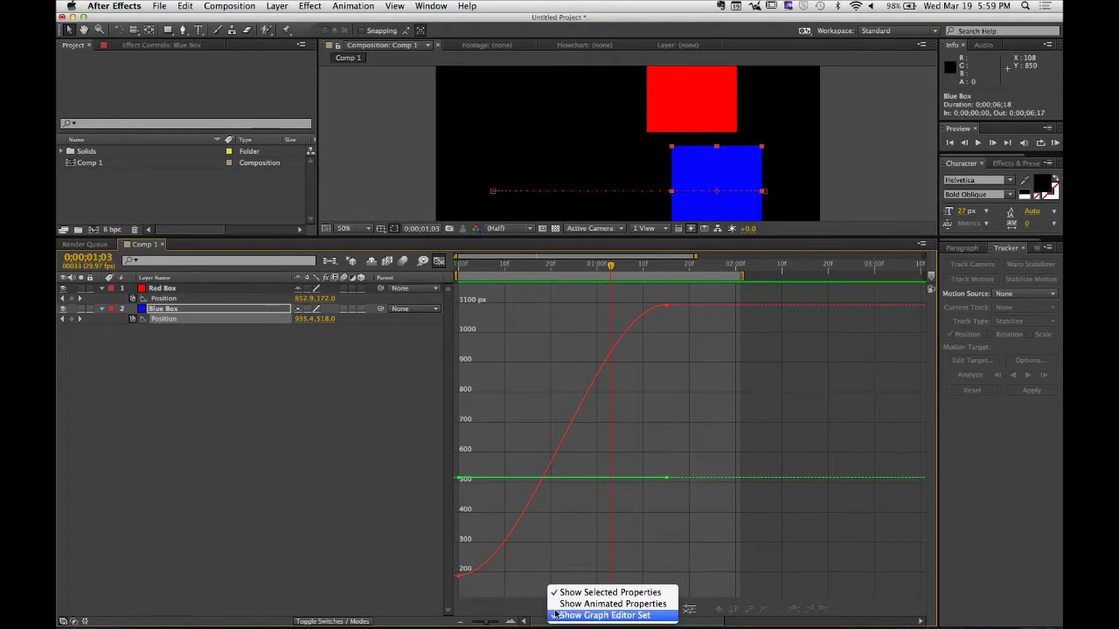
{"action": "left_click", "coordinate": [556, 612]}
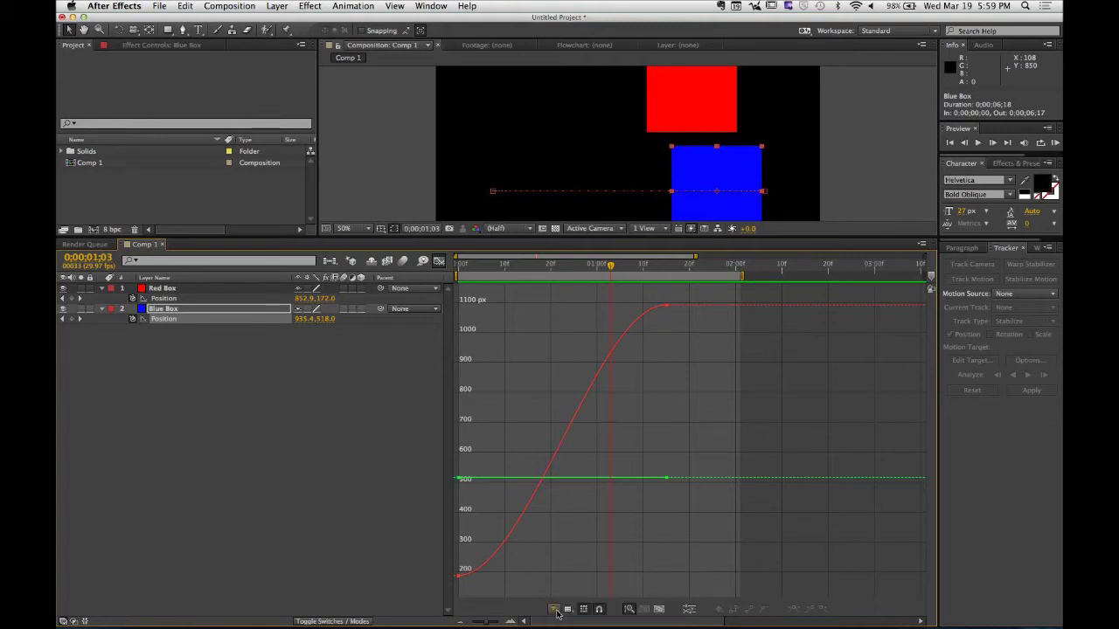
{"action": "left_click", "coordinate": [555, 611]}
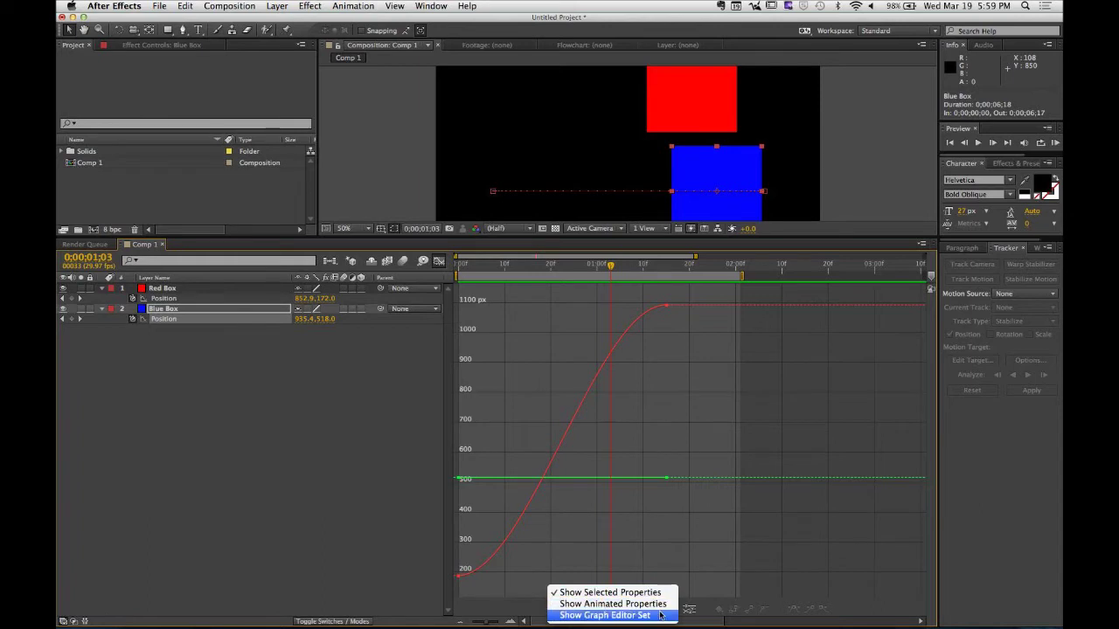
{"action": "left_click", "coordinate": [612, 593]}
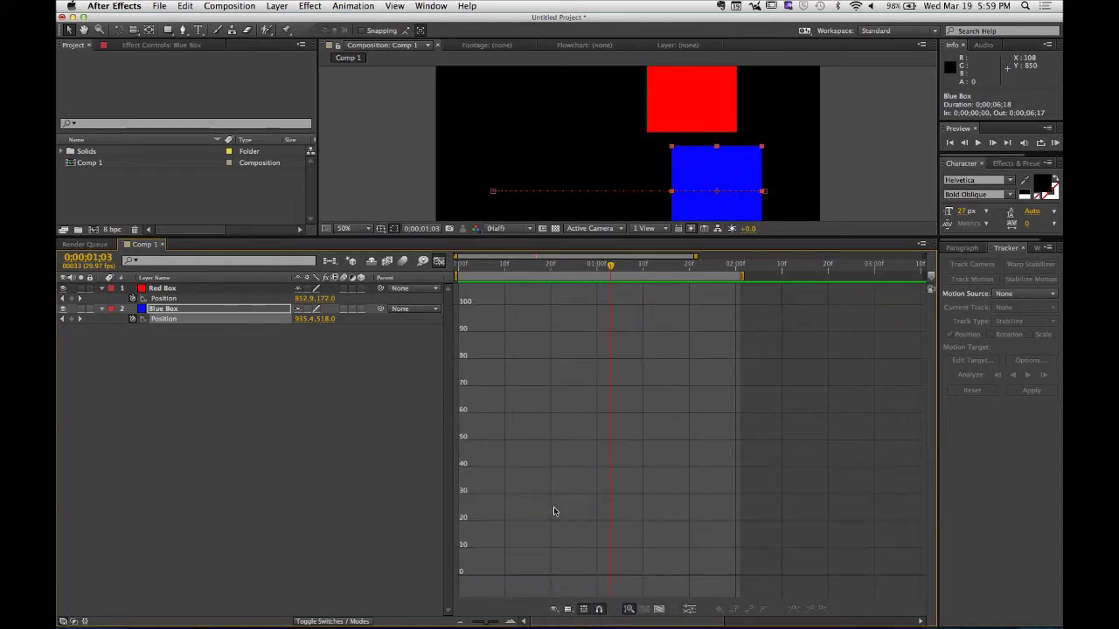
Turn on Show Selected Properties in the Graph Editor to display the Blue Box layer's Position curve.
{"action": "left_click", "coordinate": [555, 609]}
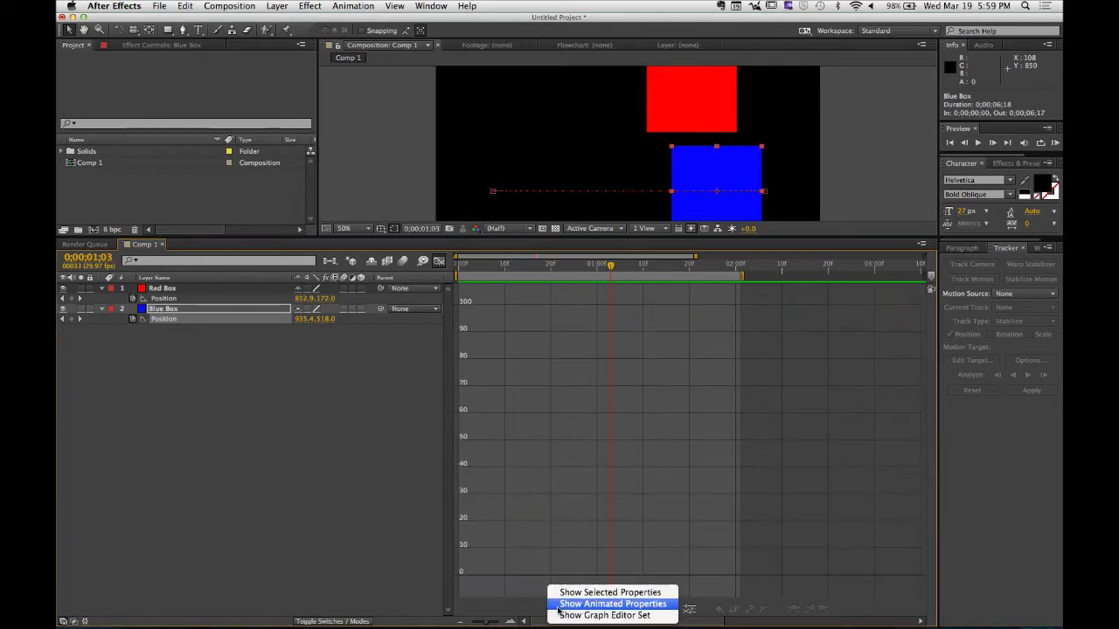
{"action": "left_click", "coordinate": [582, 593]}
{"action": "left_click", "coordinate": [583, 614]}
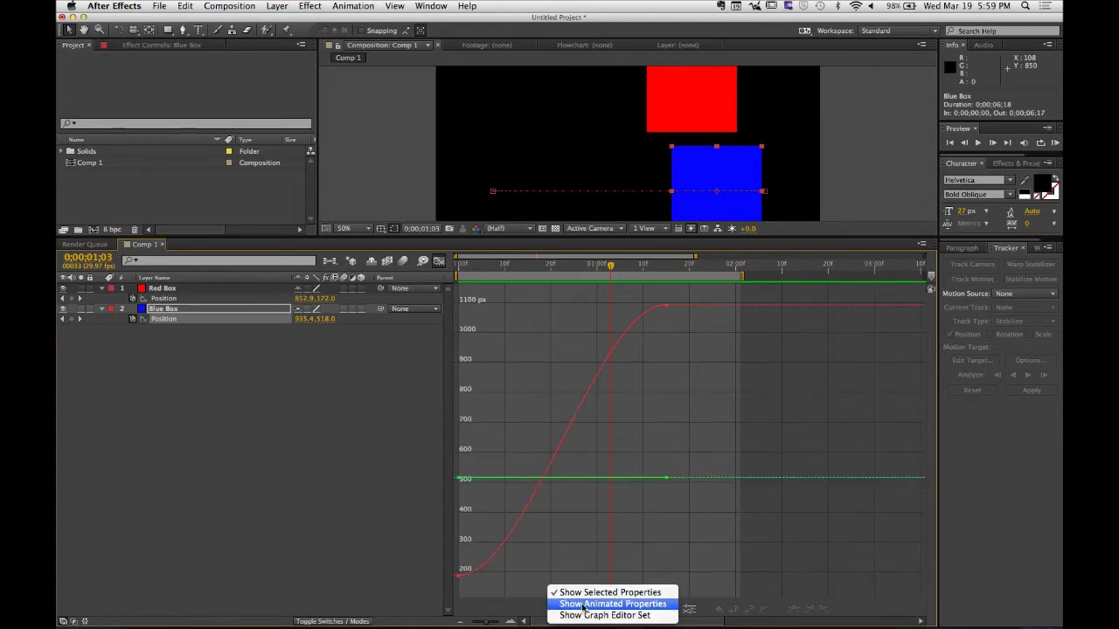
{"action": "left_click", "coordinate": [582, 610]}
{"action": "left_click", "coordinate": [563, 612]}
{"action": "left_click", "coordinate": [597, 615]}
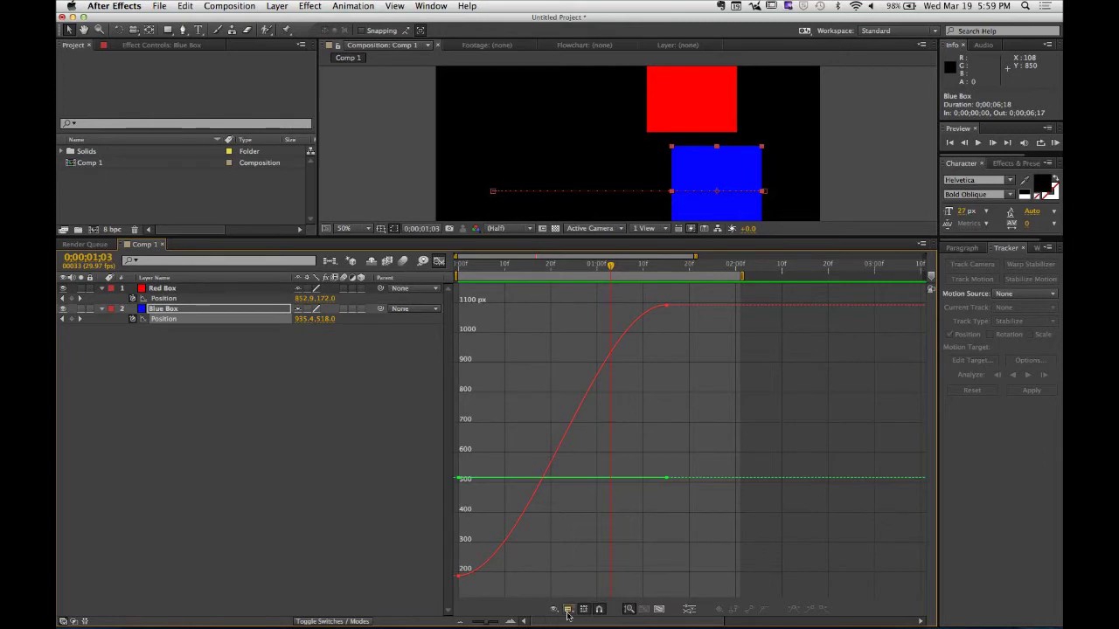
Alternate the Blue Box Position curve between the speed and value graphs, finishing with Edit Speed Graph.
{"action": "left_click", "coordinate": [568, 611]}
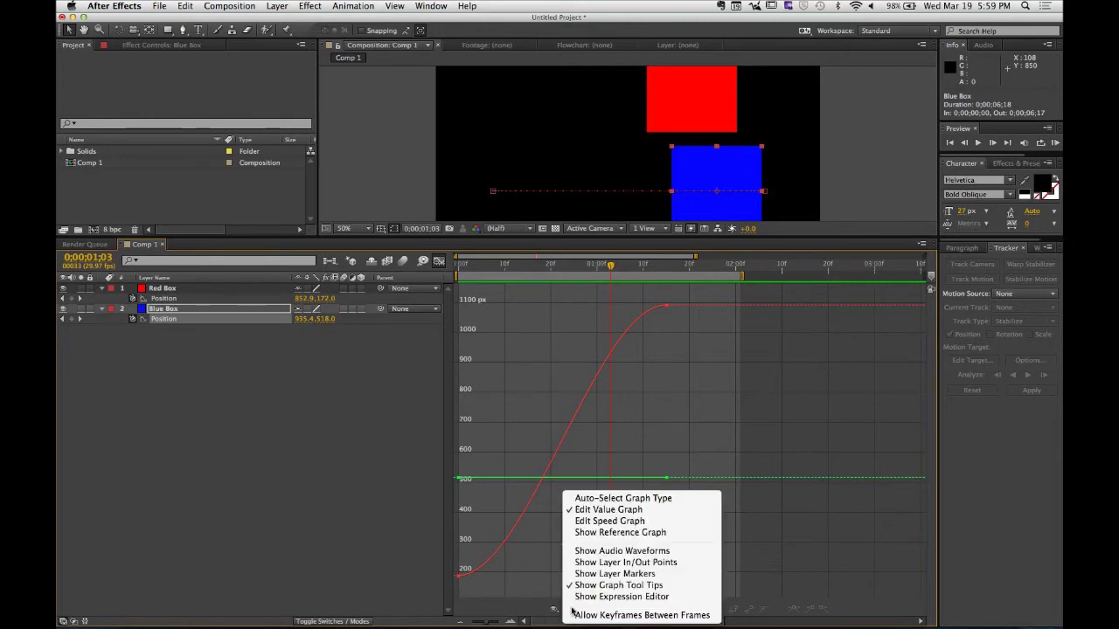
{"action": "left_click", "coordinate": [653, 522]}
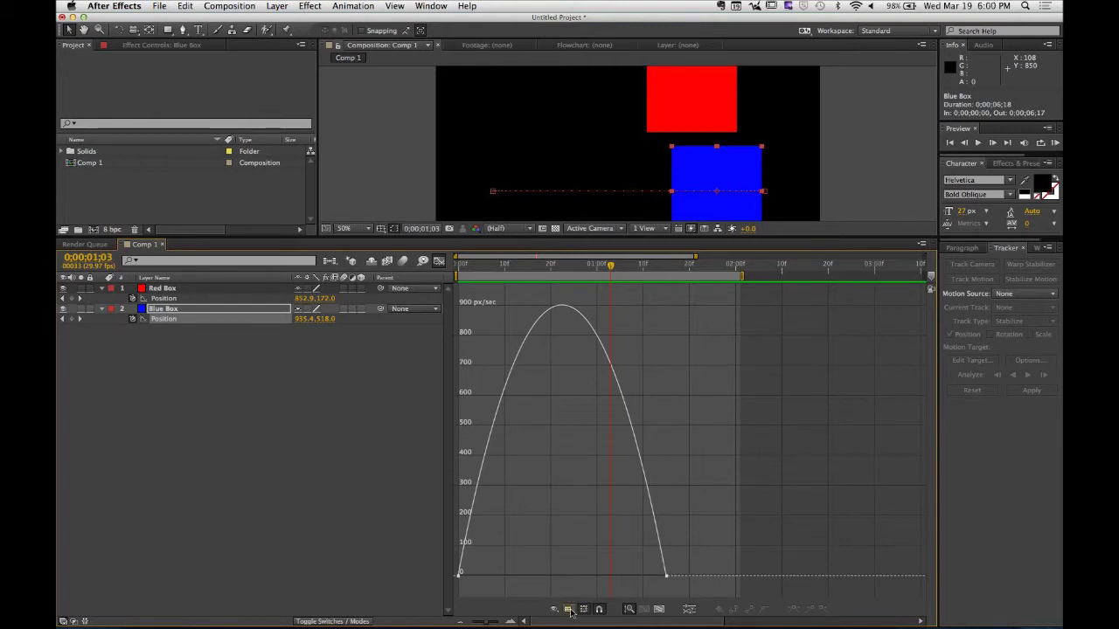
{"action": "left_click", "coordinate": [569, 609]}
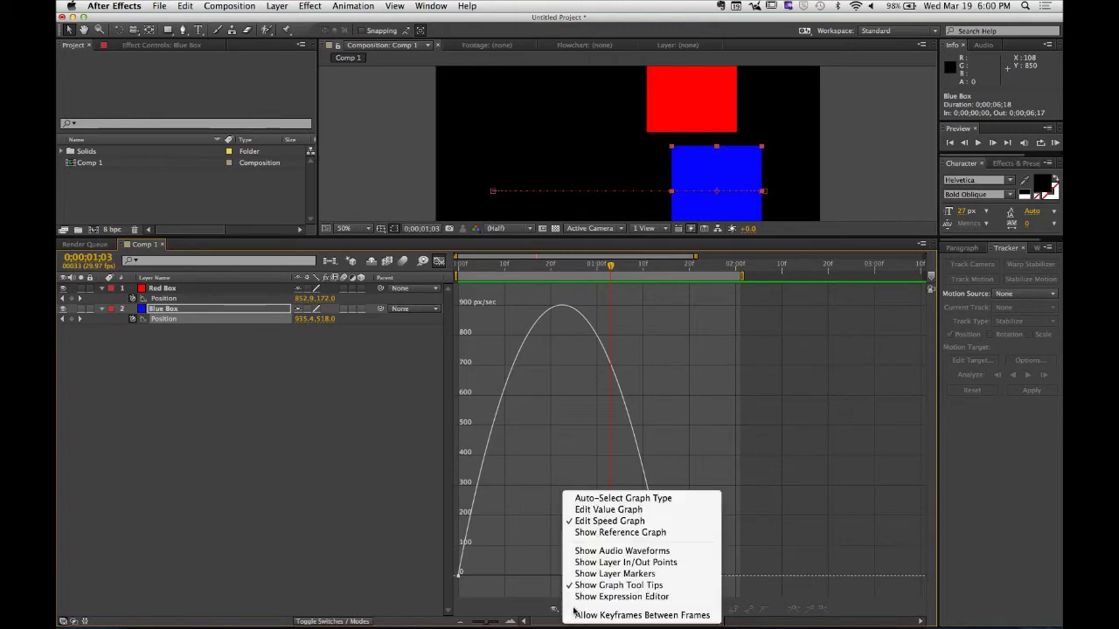
{"action": "left_click", "coordinate": [603, 510]}
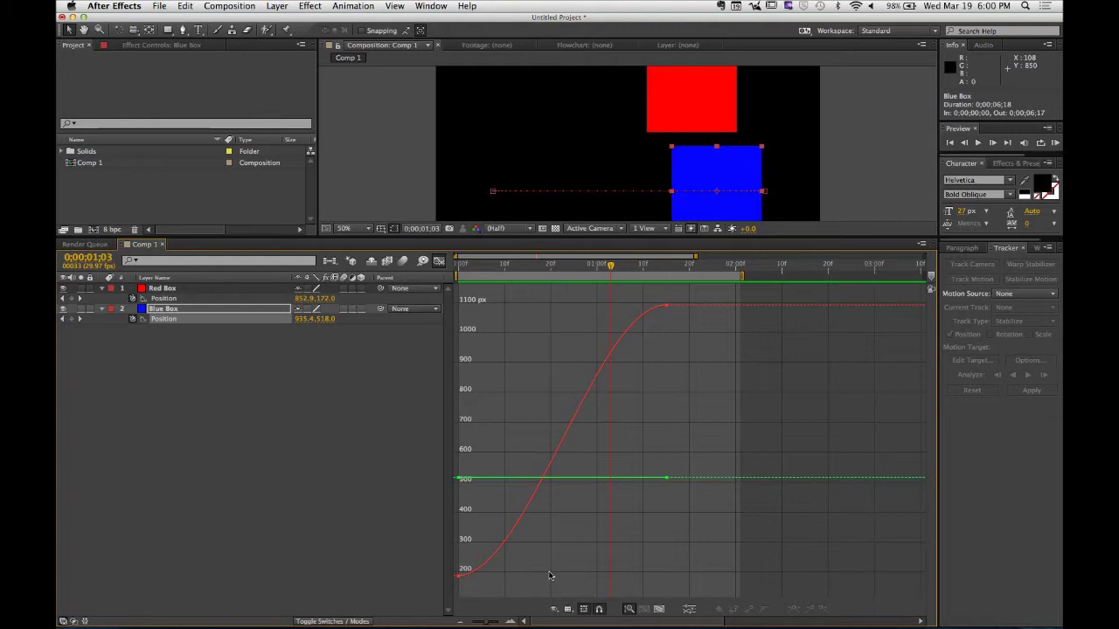
{"action": "left_click", "coordinate": [567, 609]}
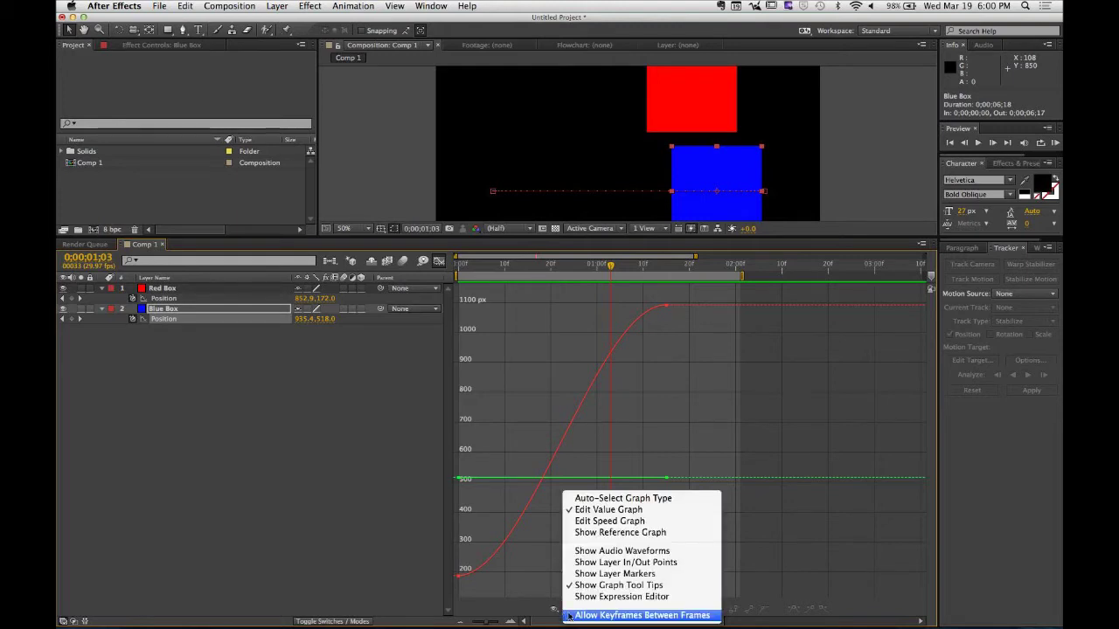
{"action": "left_click", "coordinate": [613, 521]}
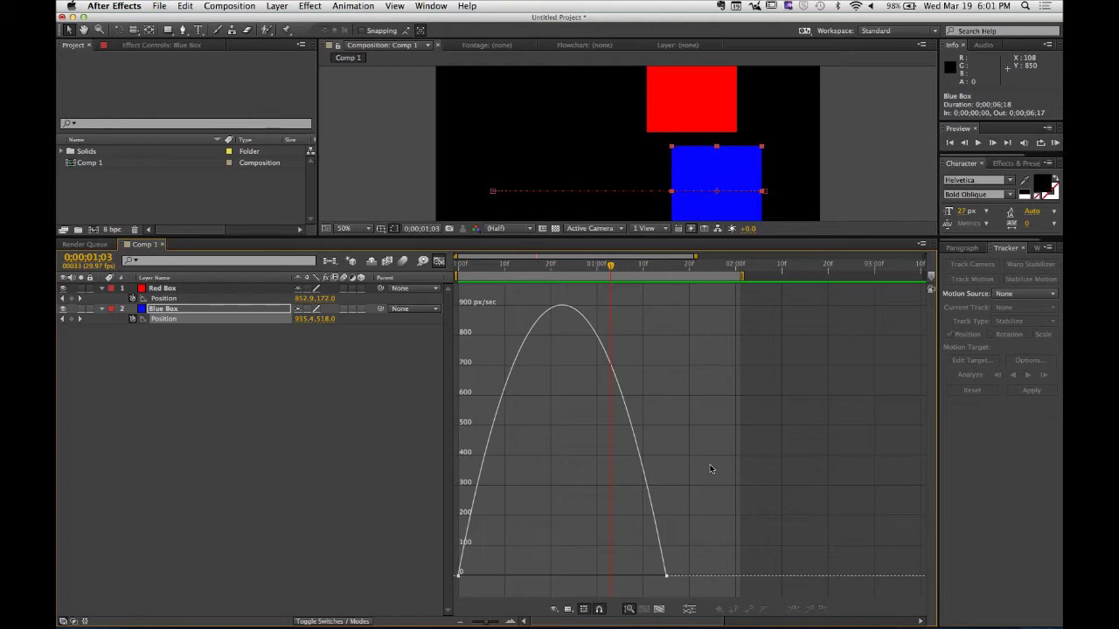
Compare the speed graphs of the Red Box and Blue Box layers' Position properties.
{"action": "left_click", "coordinate": [171, 301]}
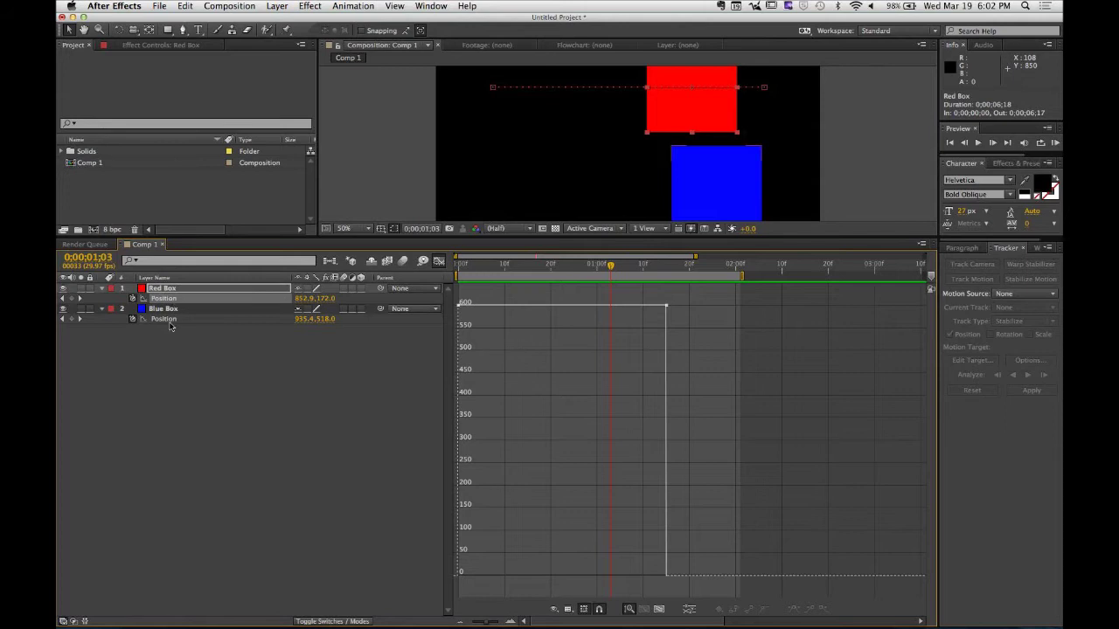
{"action": "left_click", "coordinate": [172, 309]}
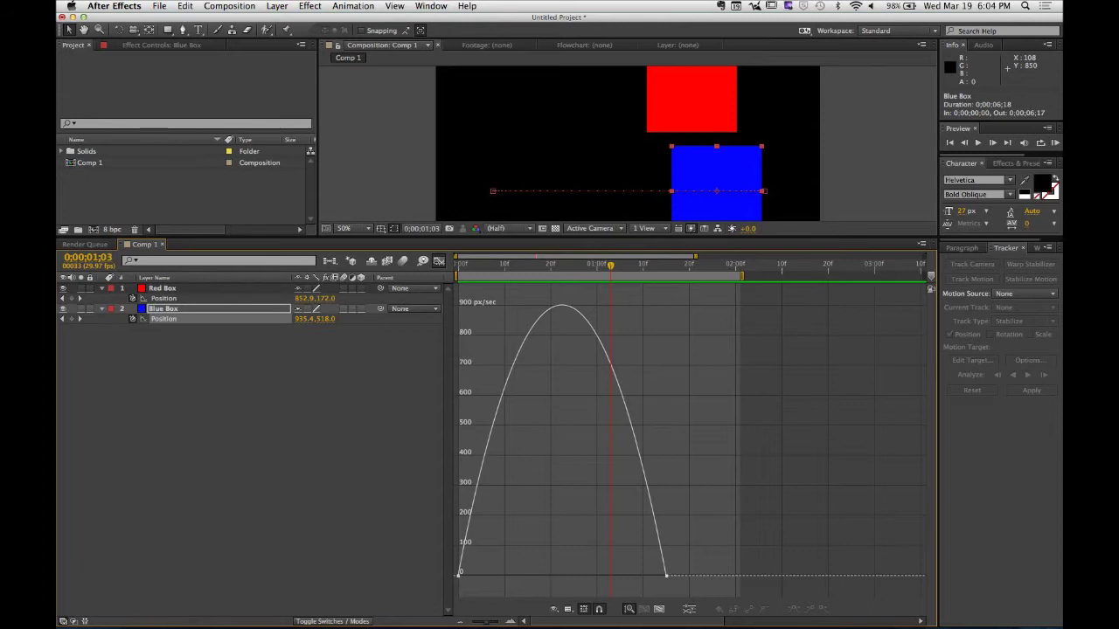
Return to the composition start and move the Blue Box layer's end Position keyframe to about 0;00;01;14 in the speed graph.
{"action": "left_click_drag", "start_coordinate": [486, 622], "coordinate": [492, 621]}
{"action": "mouse_move", "coordinate": [463, 259]}
{"action": "left_mouse_down"}
{"action": "mouse_move", "coordinate": [450, 258]}
{"action": "mouse_move", "coordinate": [461, 259]}
{"action": "left_mouse_up"}
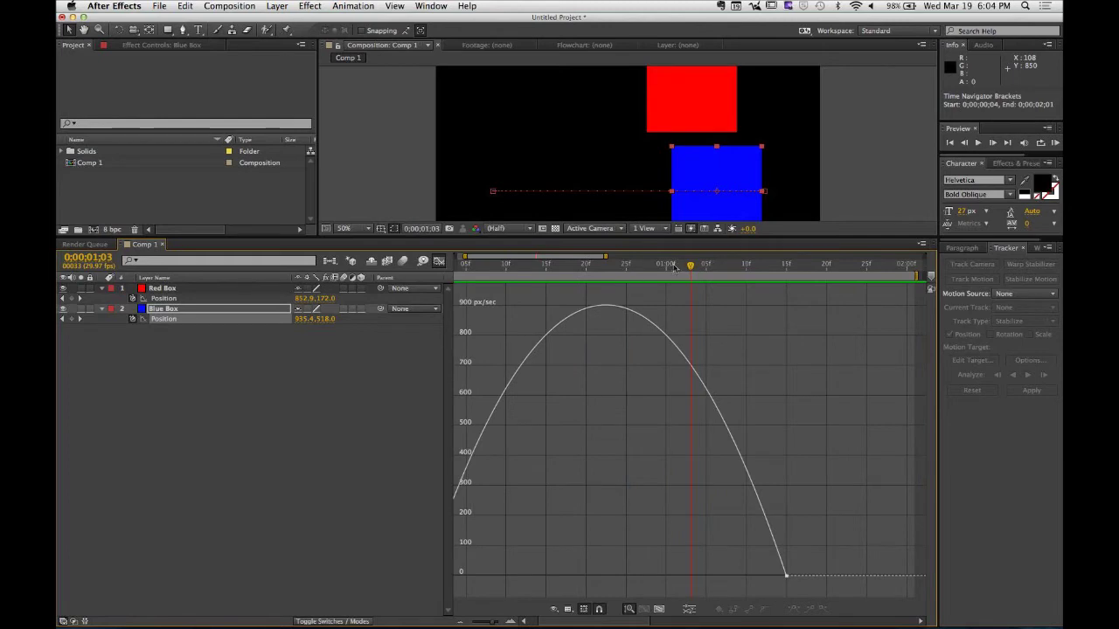
{"action": "left_click_drag", "start_coordinate": [609, 266], "coordinate": [367, 271]}
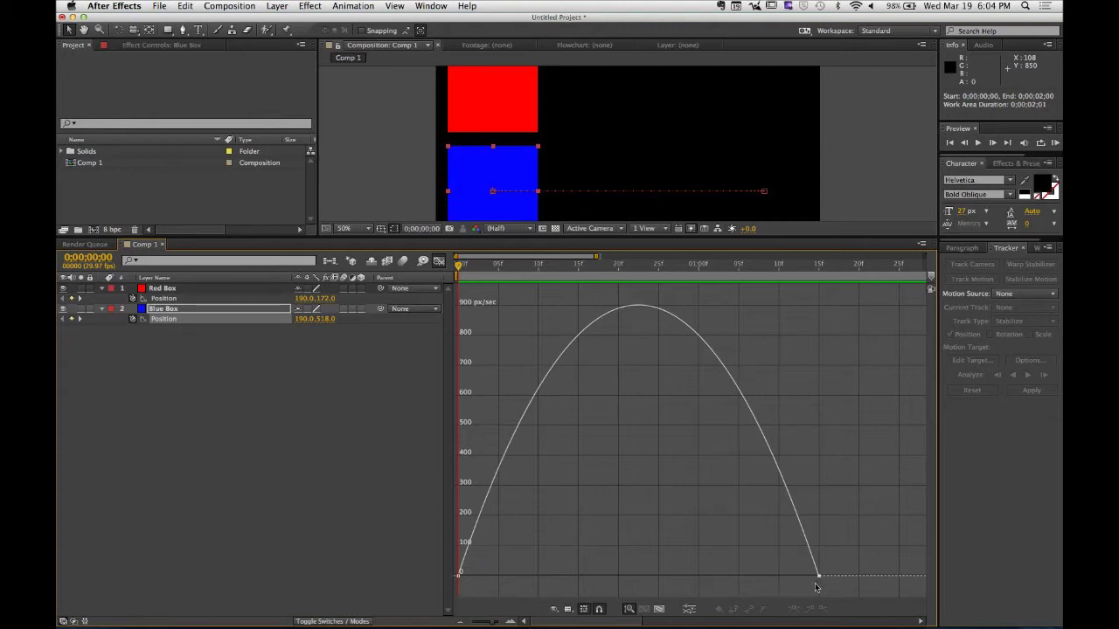
{"action": "left_click_drag", "start_coordinate": [819, 580], "coordinate": [745, 583]}
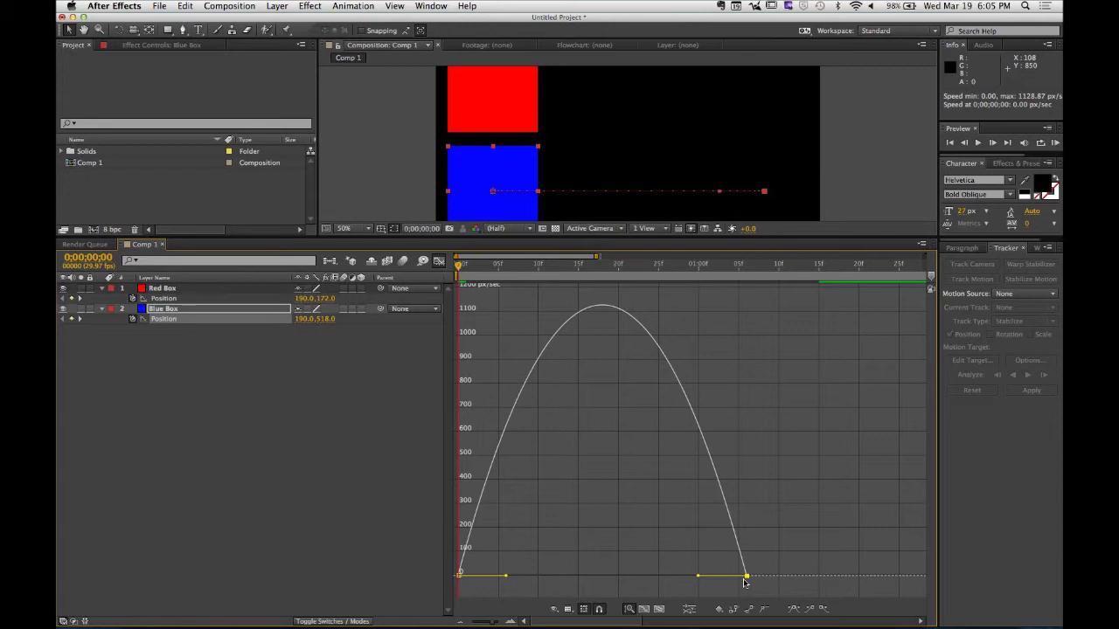
{"action": "left_click", "coordinate": [748, 577]}
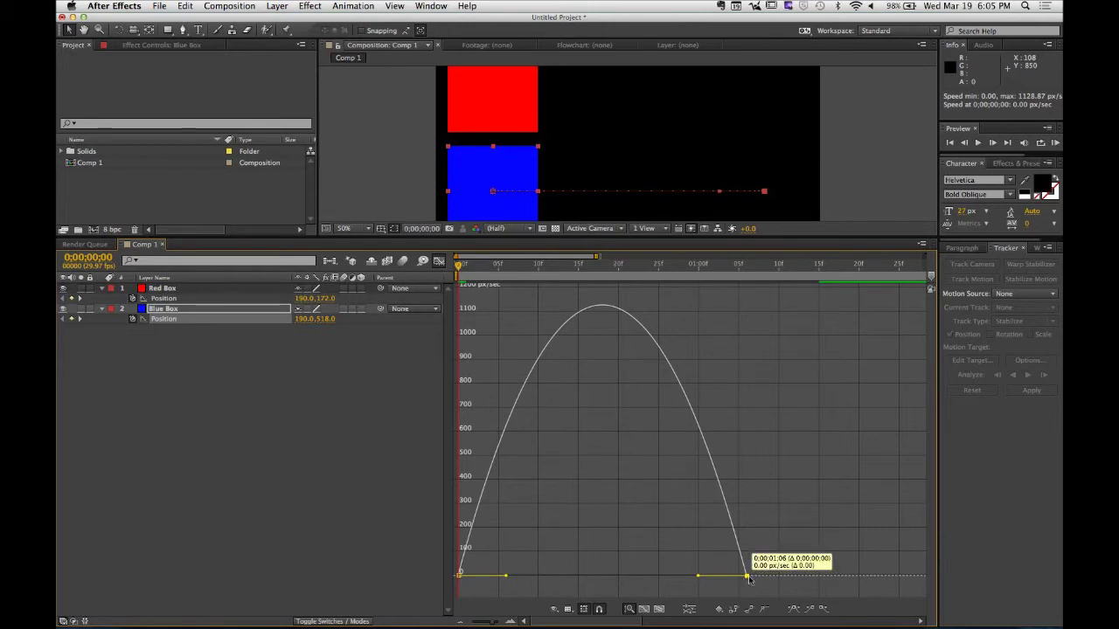
{"action": "left_click_drag", "start_coordinate": [749, 577], "coordinate": [810, 577]}
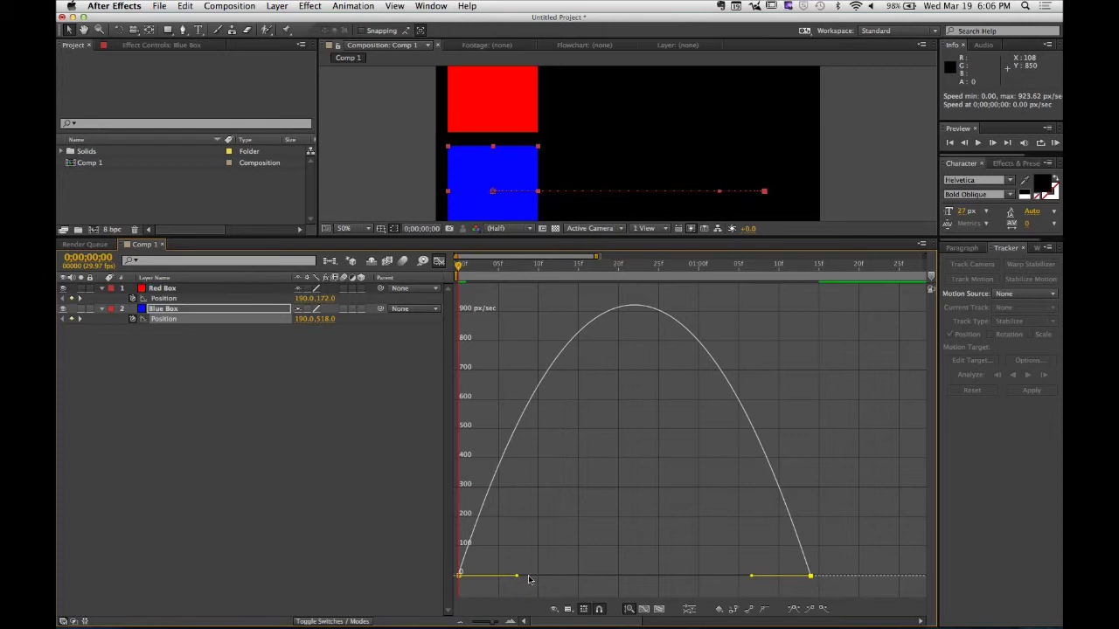
Extend the outgoing speed handle of the Blue Box's first Position keyframe to about 0;00;00;22 and preview the motion.
{"action": "left_click_drag", "start_coordinate": [520, 579], "coordinate": [670, 583]}
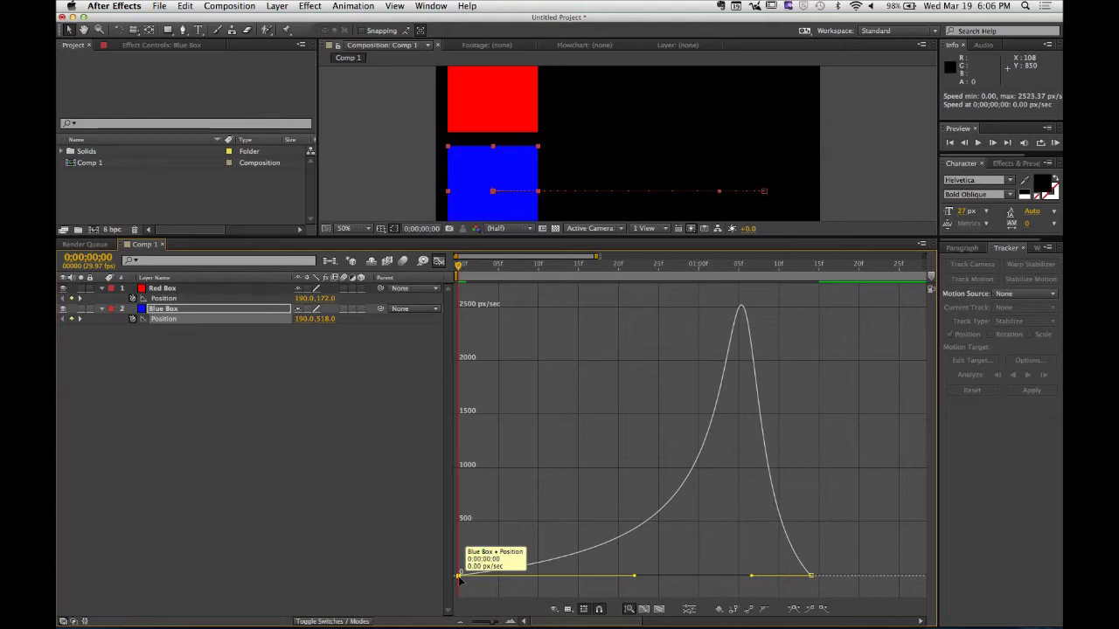
{"action": "left_click_drag", "start_coordinate": [604, 138], "coordinate": [599, 80]}
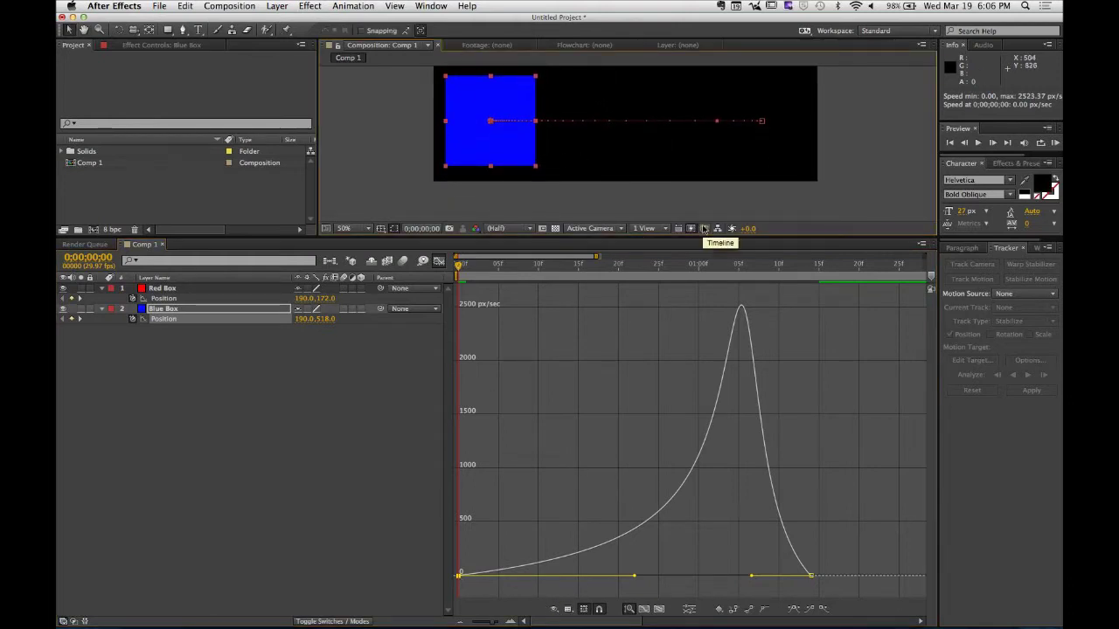
{"action": "key", "text": "space"}
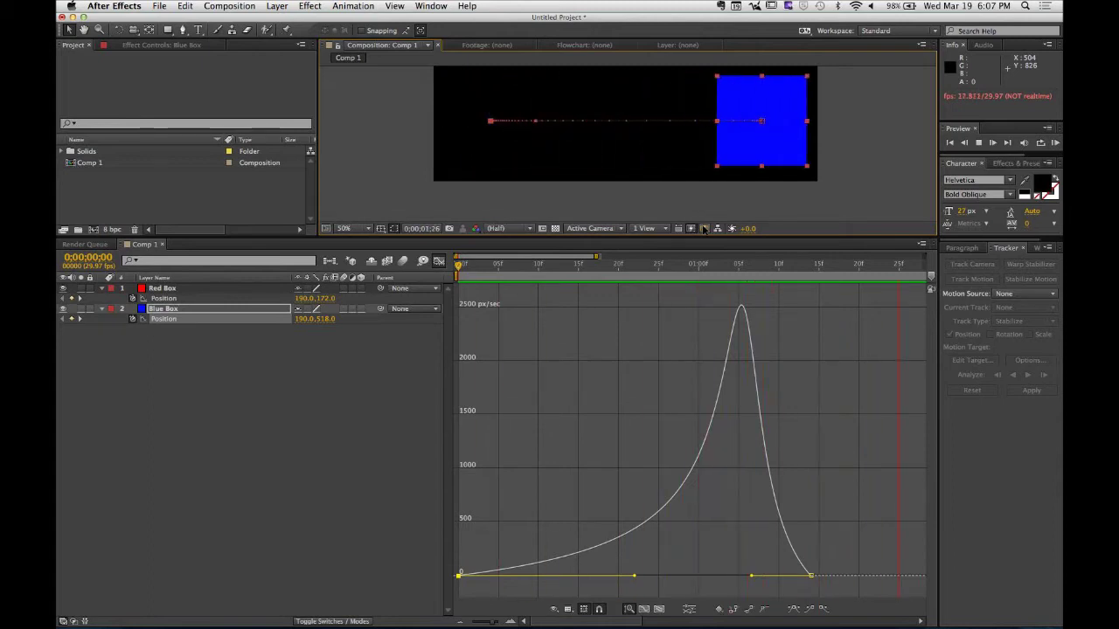
{"action": "key", "text": "space"}
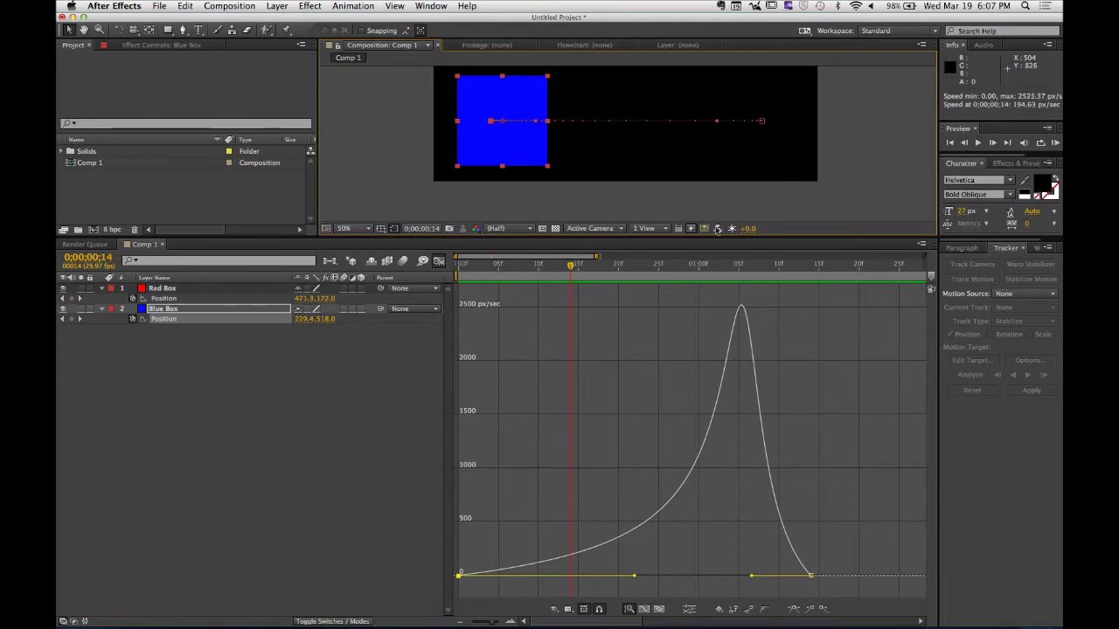
Extend the end Position keyframe's incoming speed handle back to about 0;00;00;22 and preview the Blue Box motion from the start.
{"action": "left_click_drag", "start_coordinate": [751, 577], "coordinate": [572, 563]}
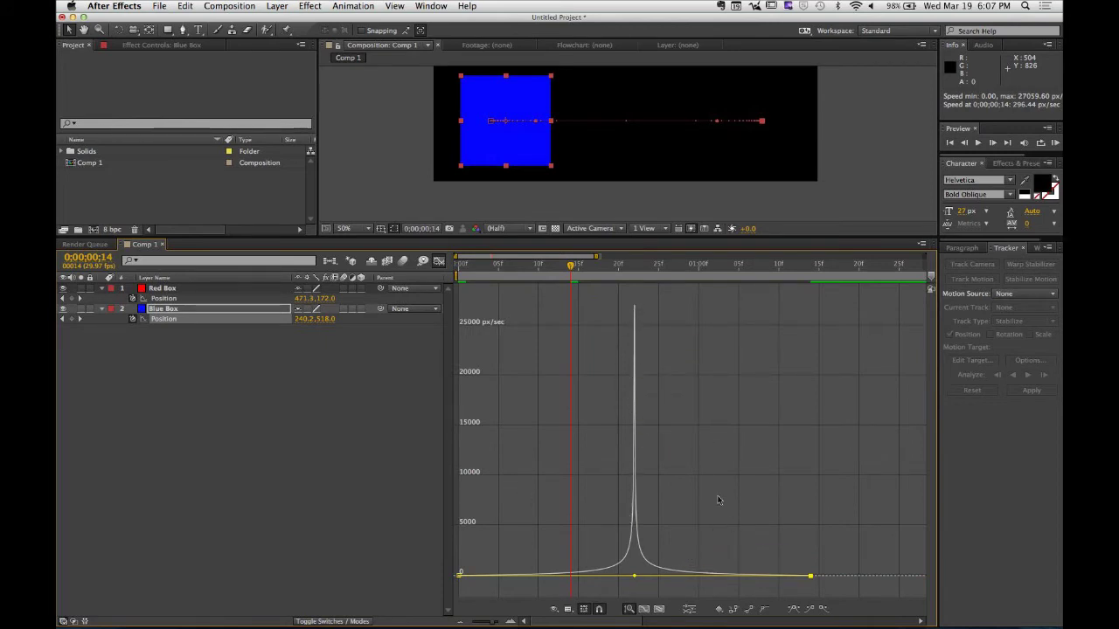
{"action": "key", "text": "Home"}
{"action": "key", "text": "space"}
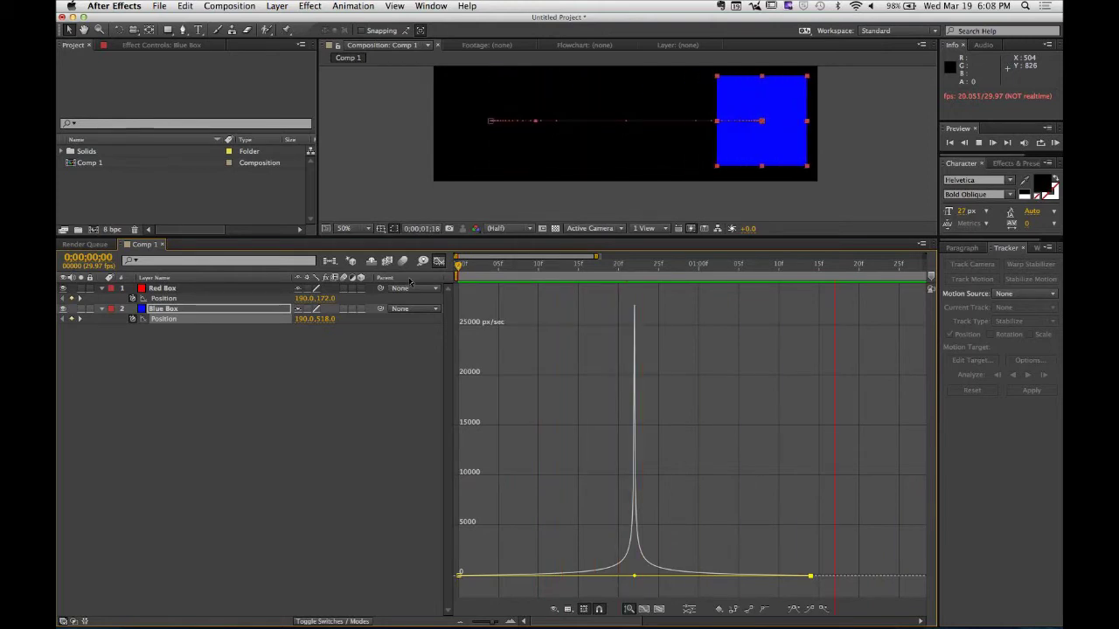
{"action": "key", "text": "space"}
Examine the spacing of the frame dots along the Blue Box's motion path near its start, middle and end.
{"action": "scroll", "coordinate": [509, 121], "scroll_direction": "up", "scroll_amount": 2}
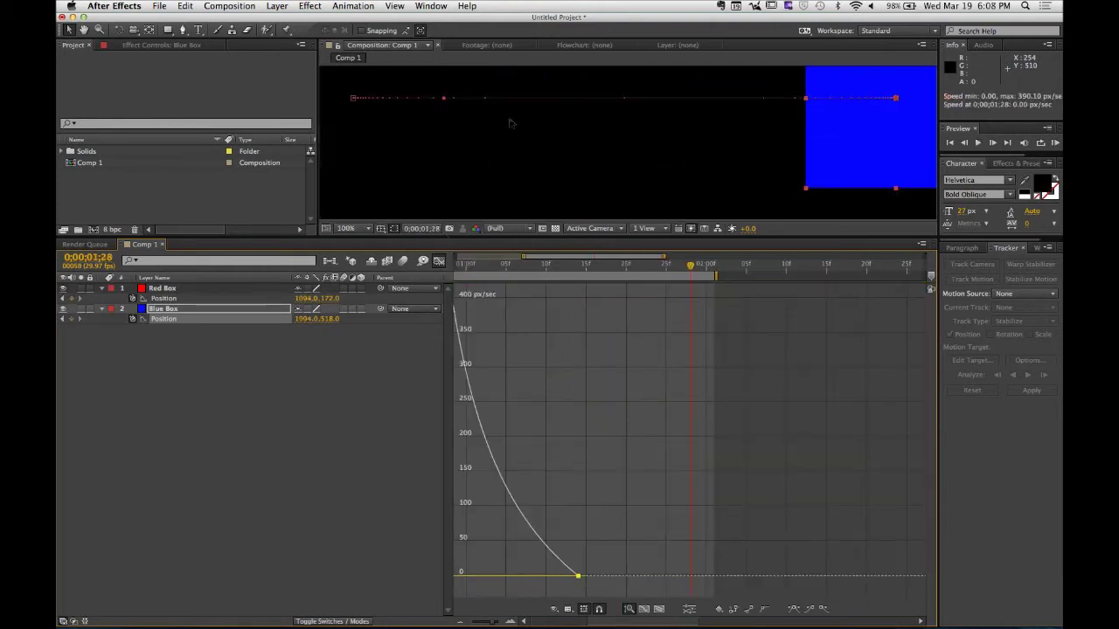
{"action": "scroll", "coordinate": [470, 137], "scroll_direction": "up", "scroll_amount": 1}
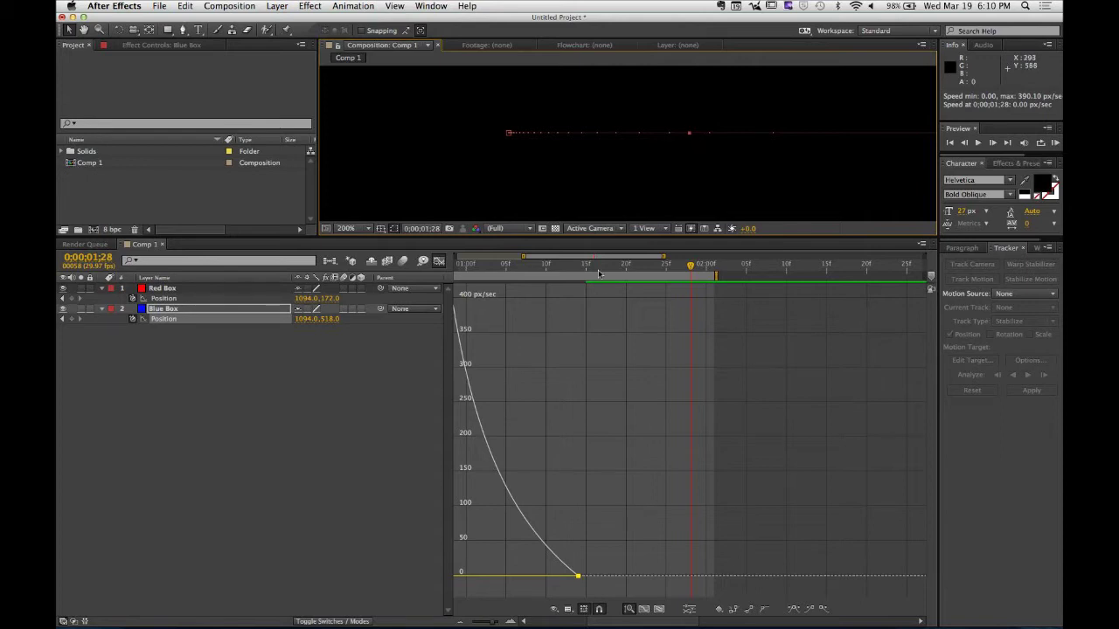
{"action": "left_click_drag", "start_coordinate": [603, 268], "coordinate": [386, 273]}
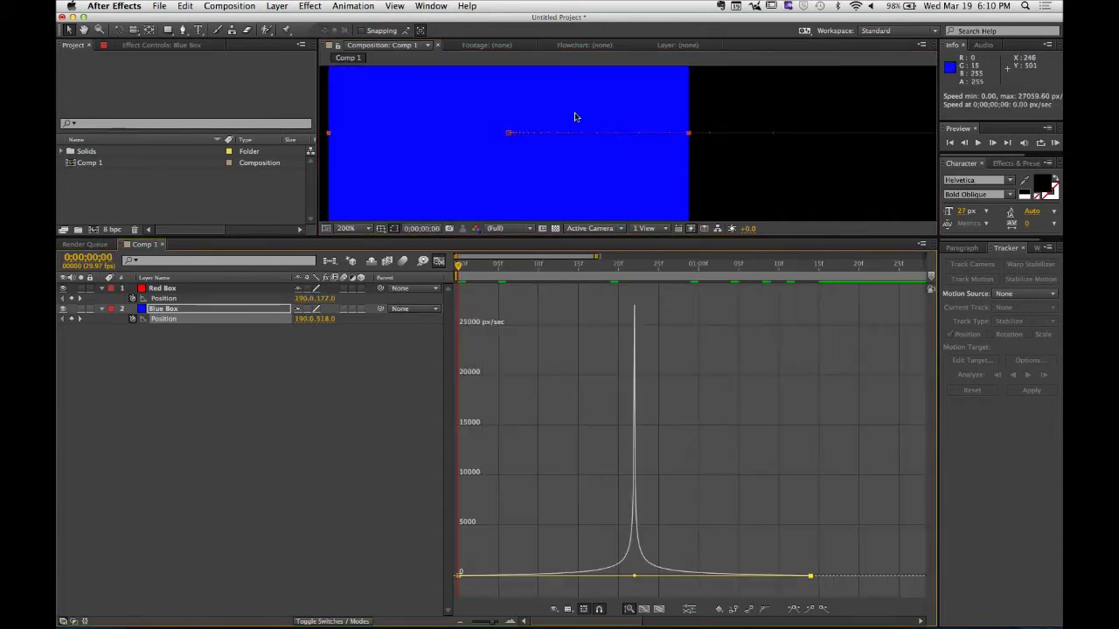
{"action": "scroll", "coordinate": [575, 118], "scroll_direction": "down", "scroll_amount": 3}
{"action": "scroll", "coordinate": [579, 134], "scroll_direction": "right", "scroll_amount": 5}
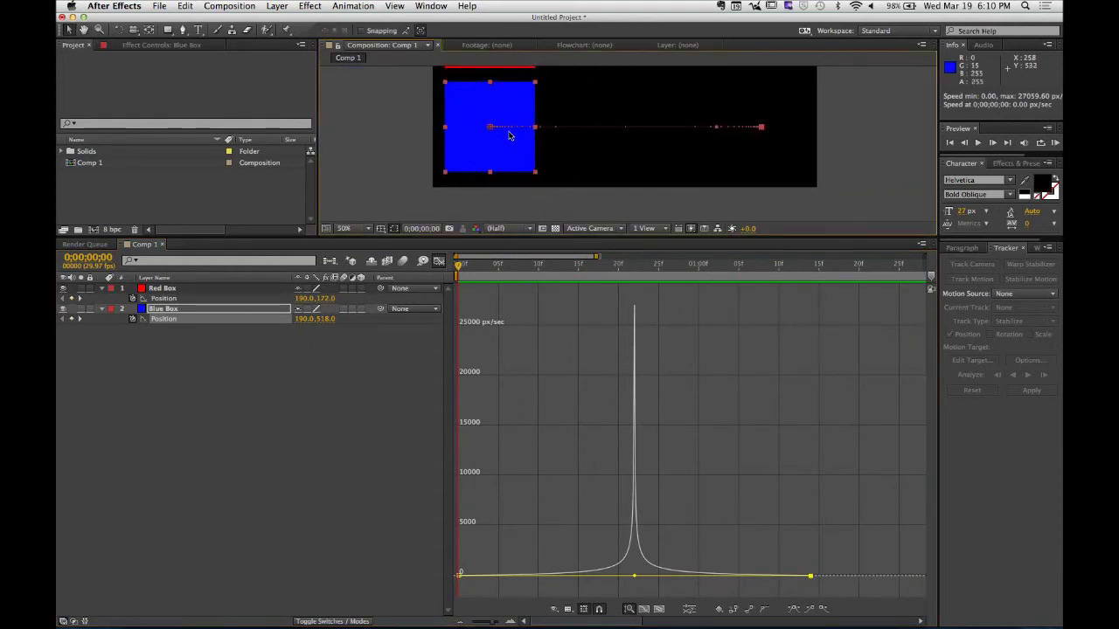
{"action": "scroll", "coordinate": [485, 131], "scroll_direction": "up", "scroll_amount": 2}
{"action": "scroll", "coordinate": [471, 132], "scroll_direction": "left", "scroll_amount": 3}
{"action": "scroll", "coordinate": [499, 147], "scroll_direction": "right", "scroll_amount": 2}
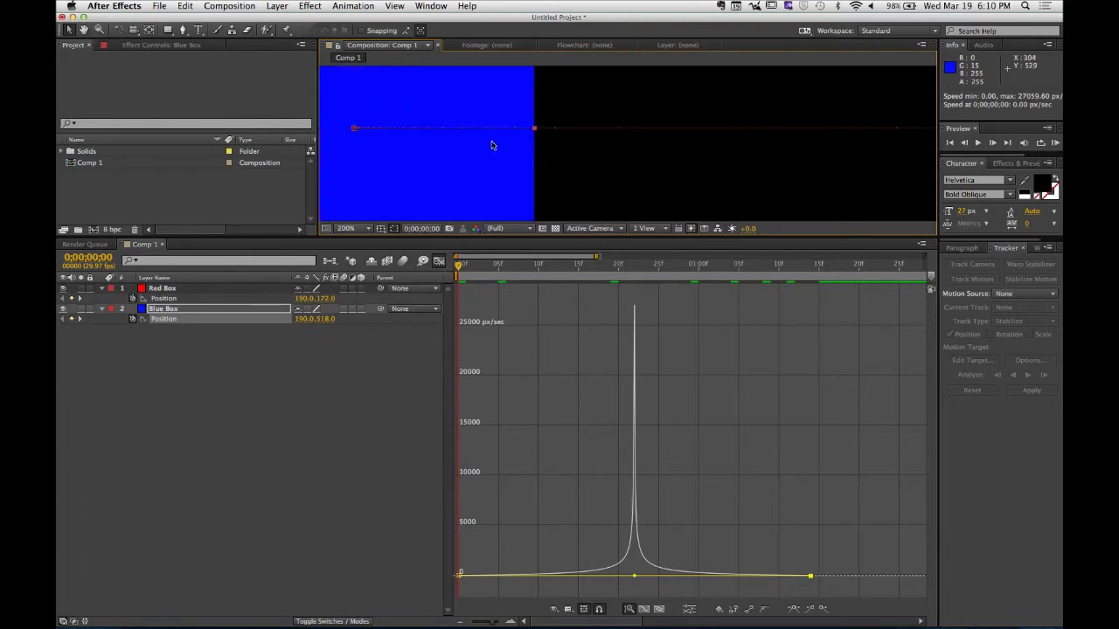
{"action": "scroll", "coordinate": [492, 143], "scroll_direction": "up", "scroll_amount": 1}
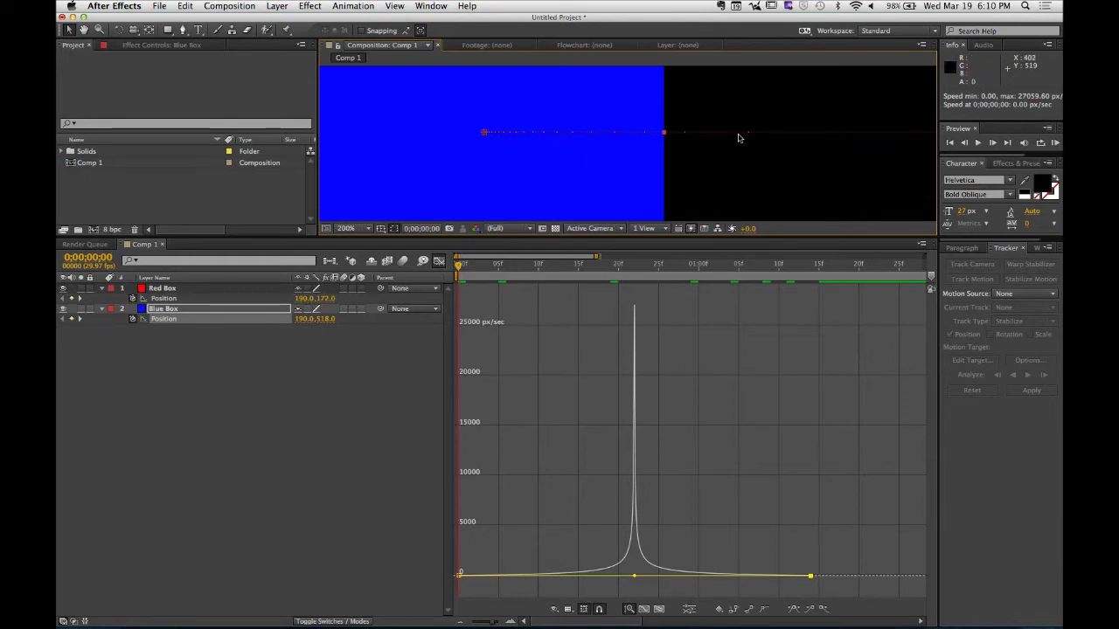
{"action": "key", "text": "comma"}
{"action": "left_click_drag", "start_coordinate": [758, 144], "coordinate": [522, 144]}
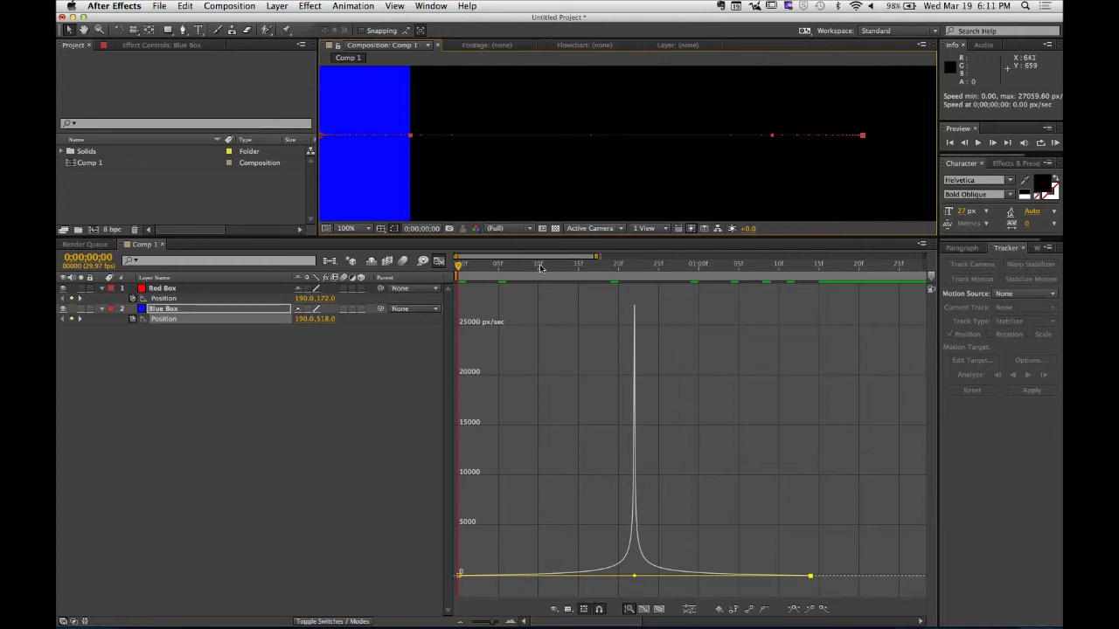
{"action": "left_click_drag", "start_coordinate": [540, 267], "coordinate": [425, 276]}
{"action": "scroll", "coordinate": [498, 185], "scroll_direction": "down", "scroll_amount": 2}
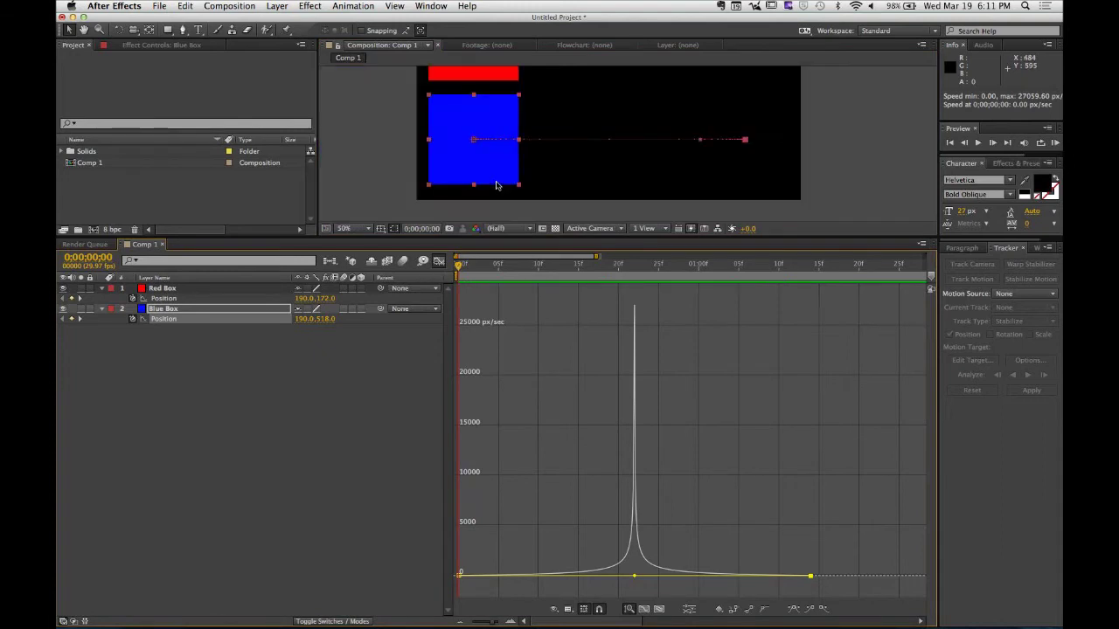
Preview both boxes' motion, close the Graph Editor, and preview again in the layer view before deselecting the Blue Box.
{"action": "key", "text": "space"}
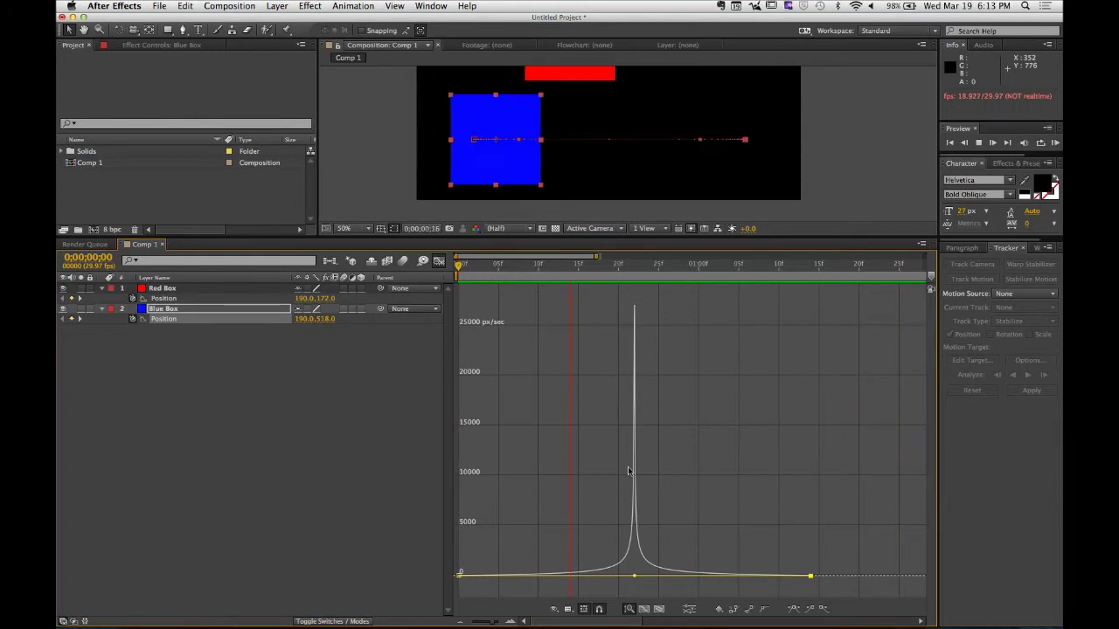
{"action": "left_click", "coordinate": [540, 430]}
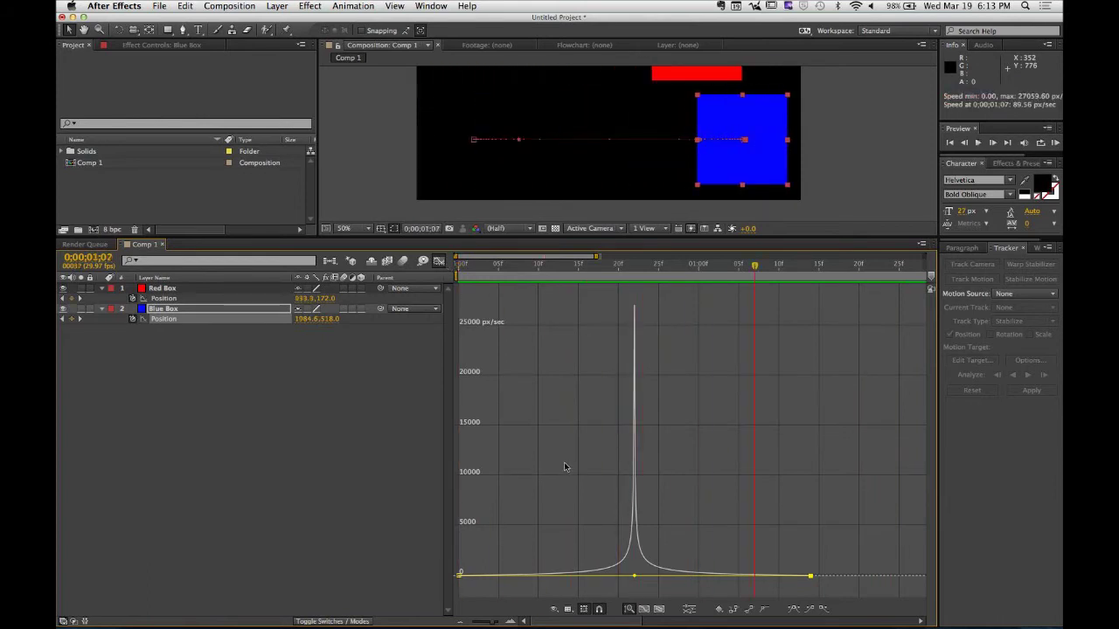
{"action": "left_click", "coordinate": [439, 260]}
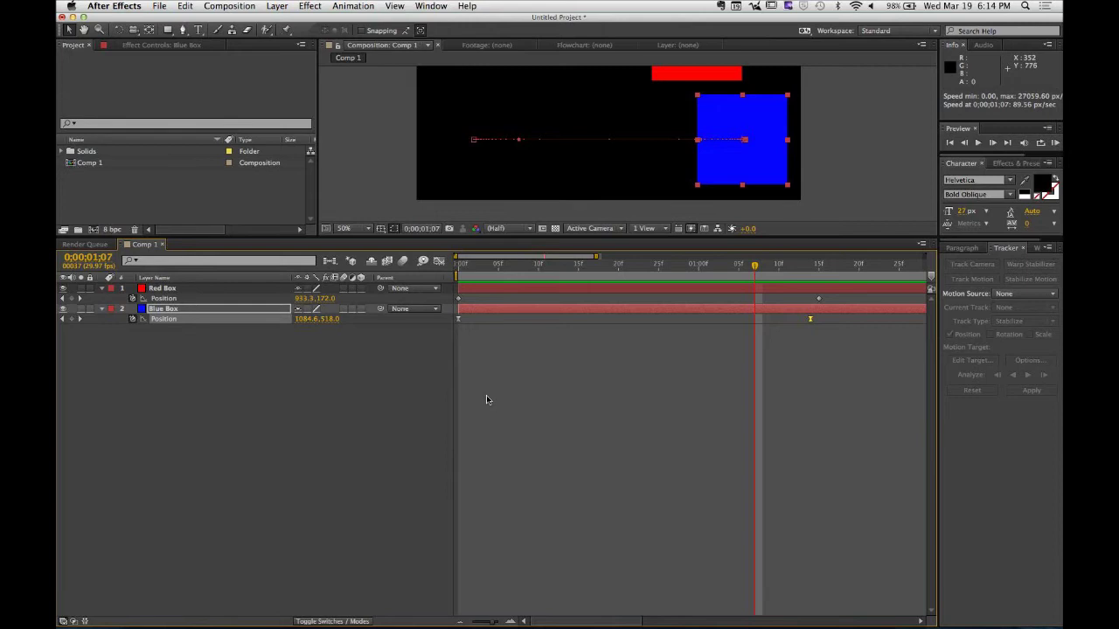
{"action": "key", "text": "space"}
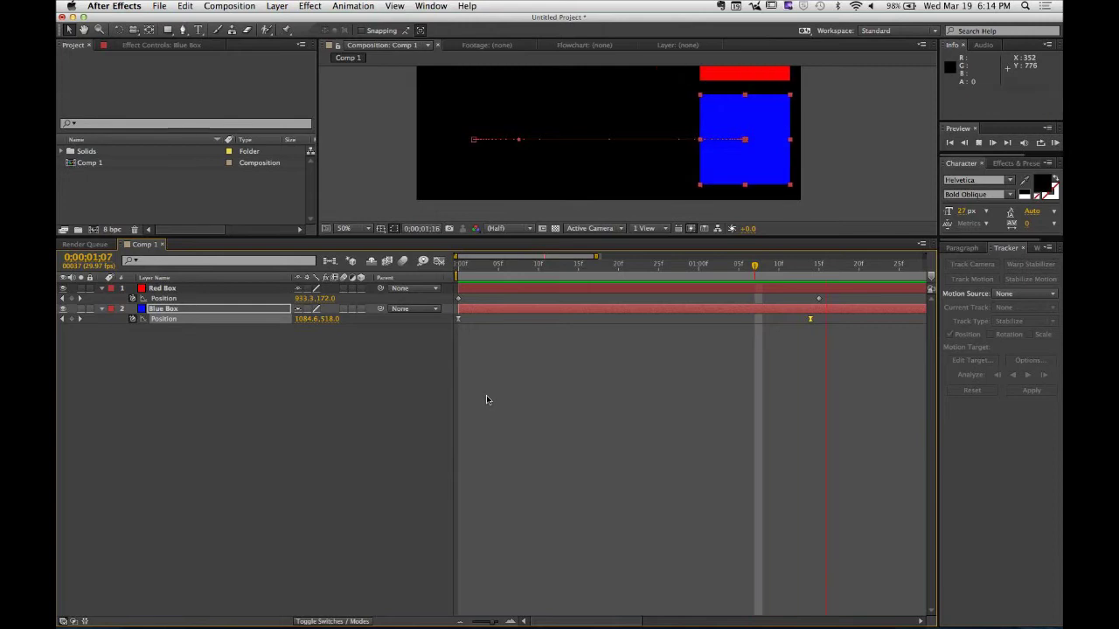
{"action": "left_click", "coordinate": [242, 380]}
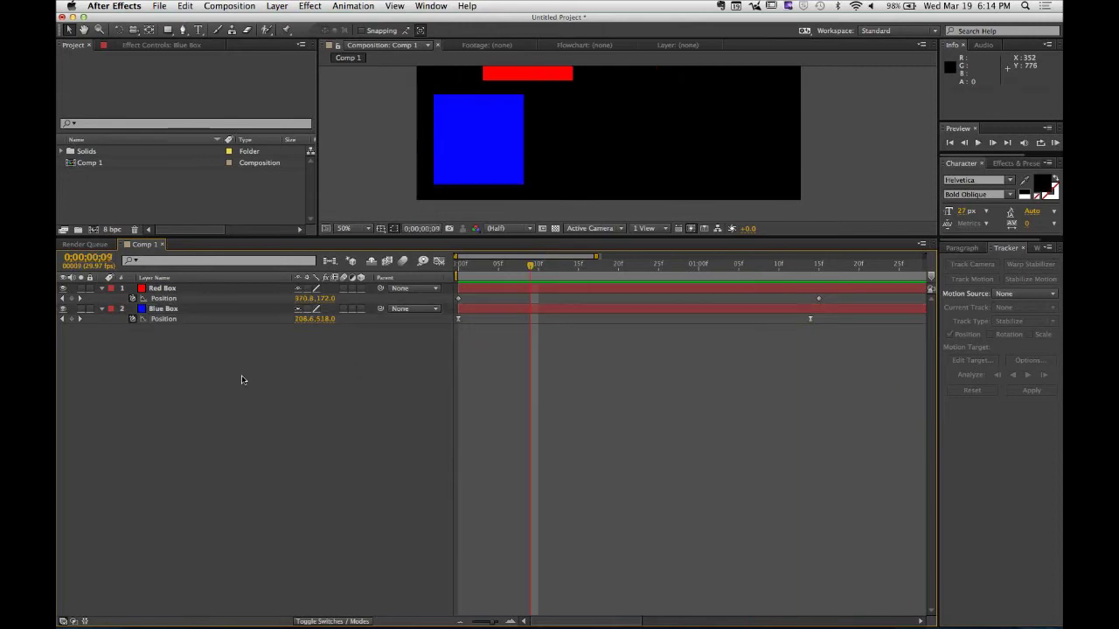
Delete the Red Box layer and enlarge the composition viewer so the whole frame is in view.
{"action": "left_click", "coordinate": [166, 289]}
{"action": "key", "text": "Delete"}
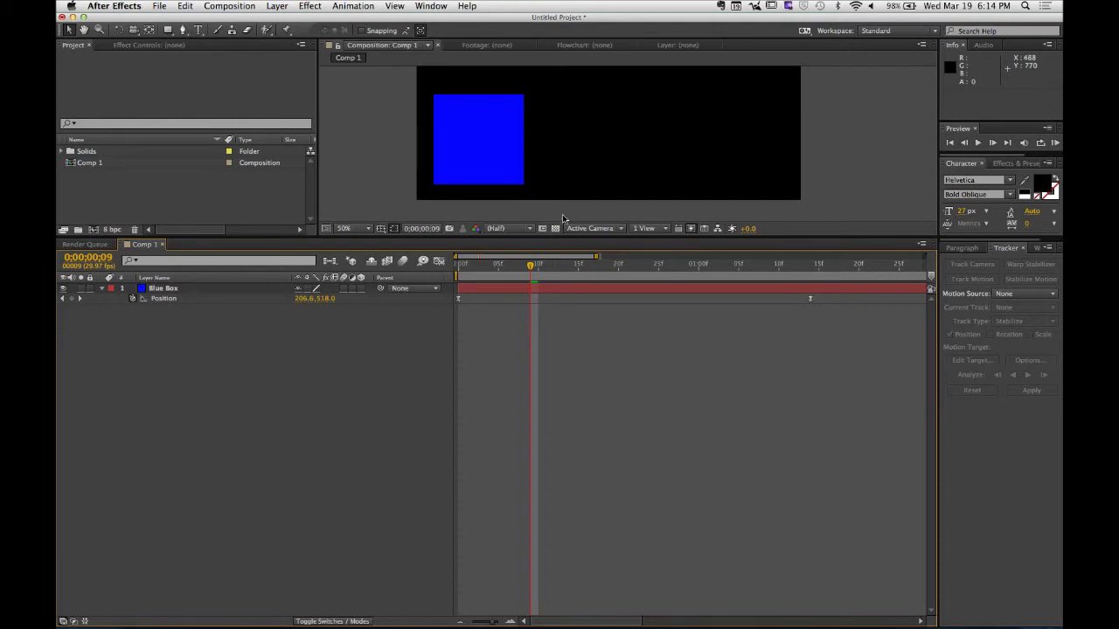
{"action": "left_click_drag", "start_coordinate": [569, 236], "coordinate": [626, 419]}
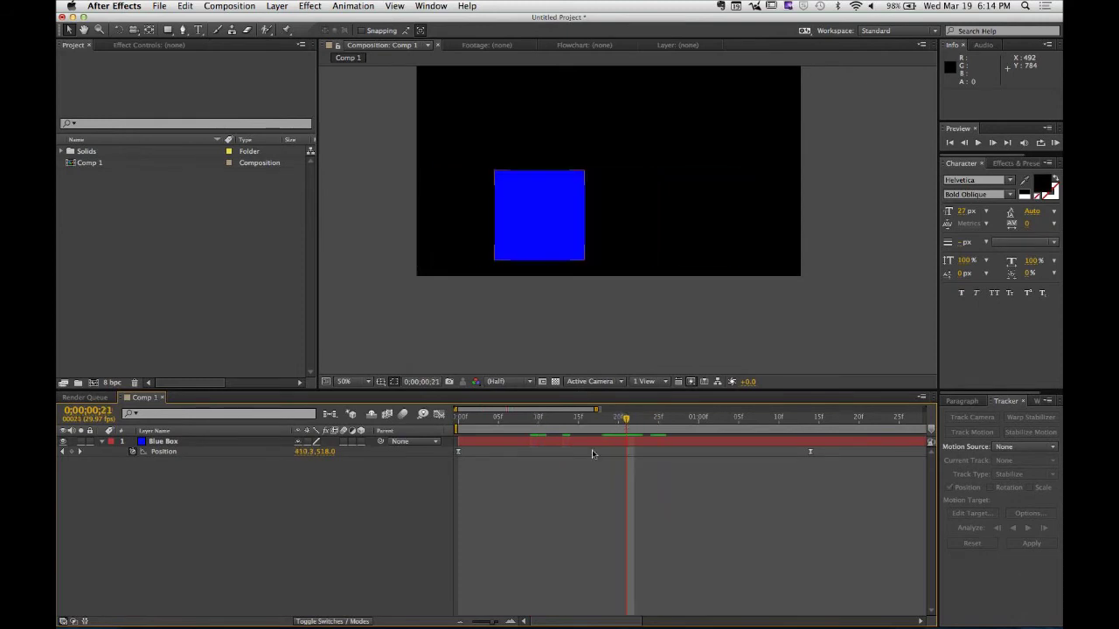
Add a middle Position keyframe at 0;00;00;22 that raises the Blue Box to a Y position of 181, and preview the arc.
{"action": "left_click", "coordinate": [185, 453]}
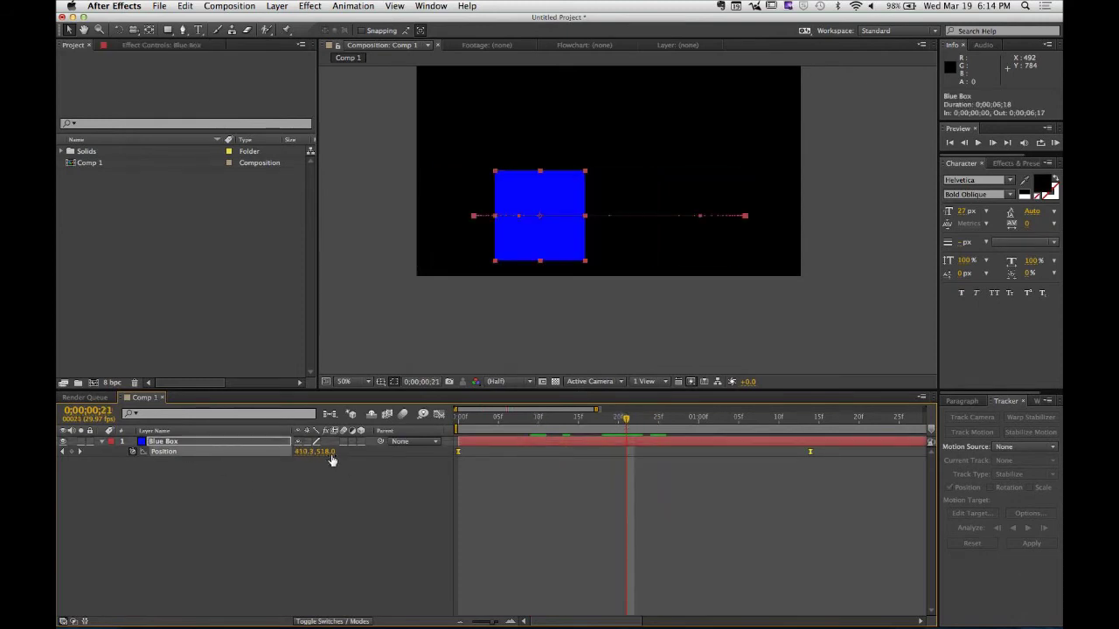
{"action": "left_click", "coordinate": [634, 421]}
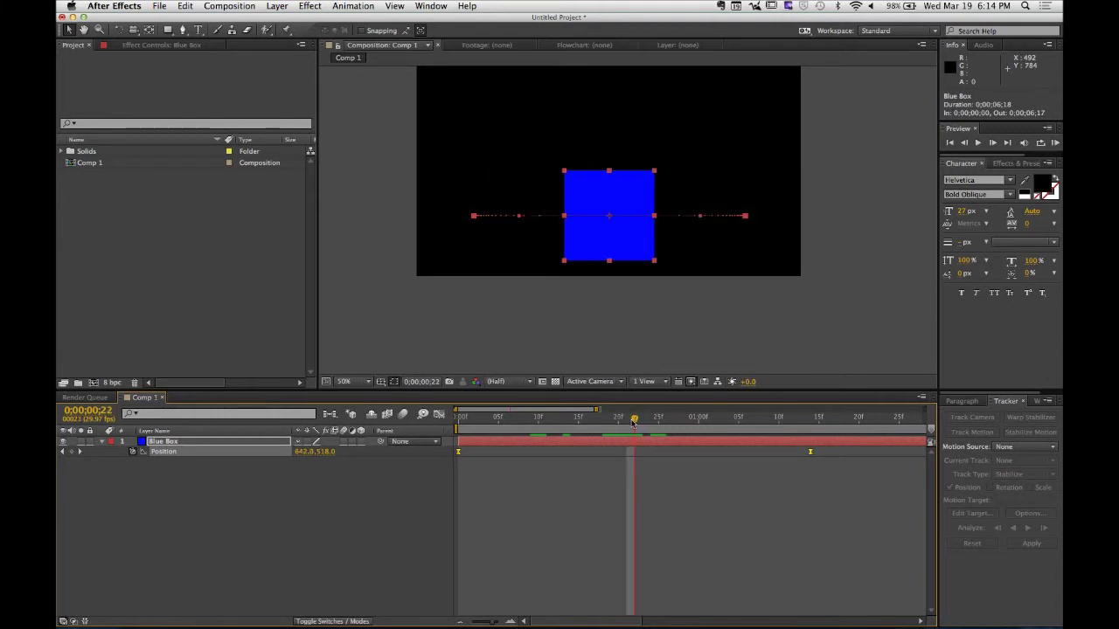
{"action": "left_click_drag", "start_coordinate": [328, 452], "coordinate": [125, 455]}
{"action": "key", "text": "space"}
{"action": "left_click_drag", "start_coordinate": [575, 185], "coordinate": [574, 205]}
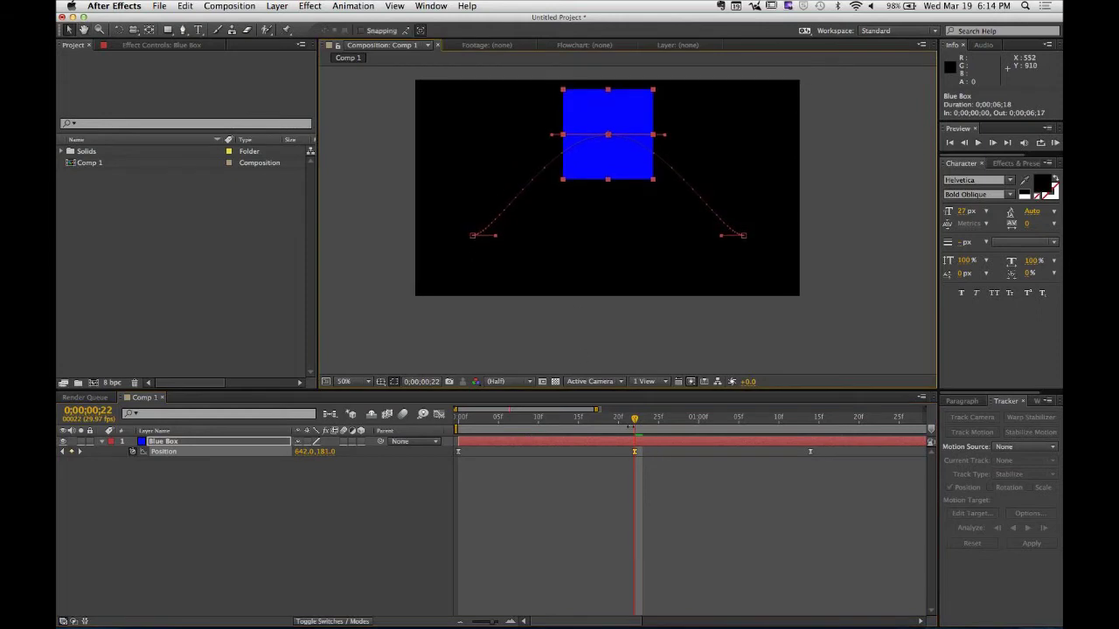
{"action": "key", "text": "KP_0"}
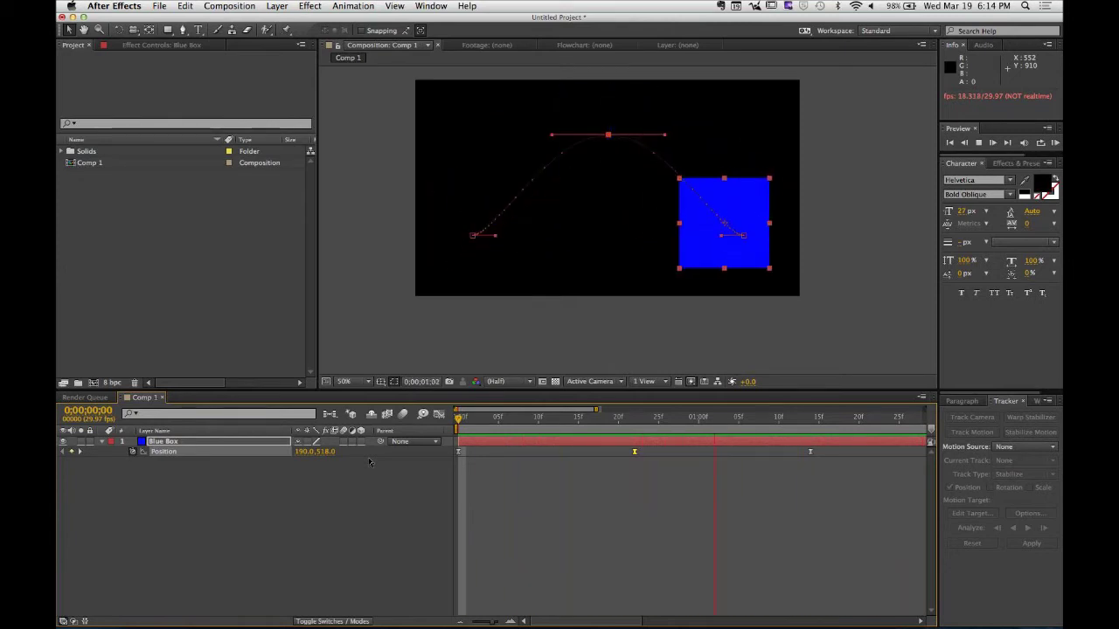
{"action": "key", "text": "space"}
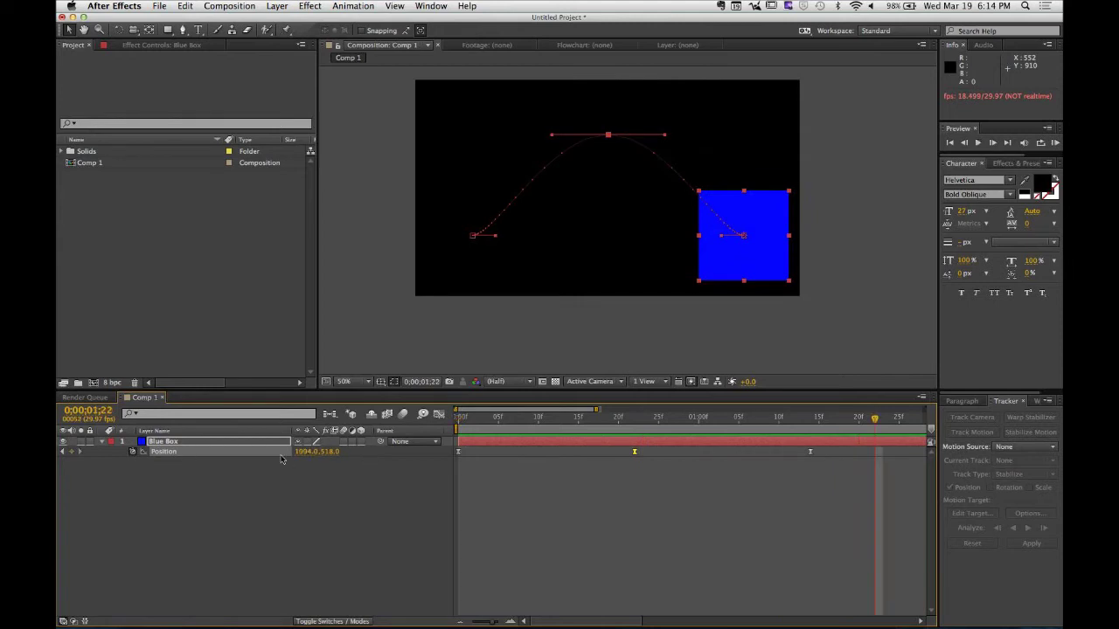
In the speed graph, shorten the first Position keyframe's outgoing handle to about 0;00;00;03 and the last one's incoming handle to about 0;00;01;10.
{"action": "left_click", "coordinate": [439, 414]}
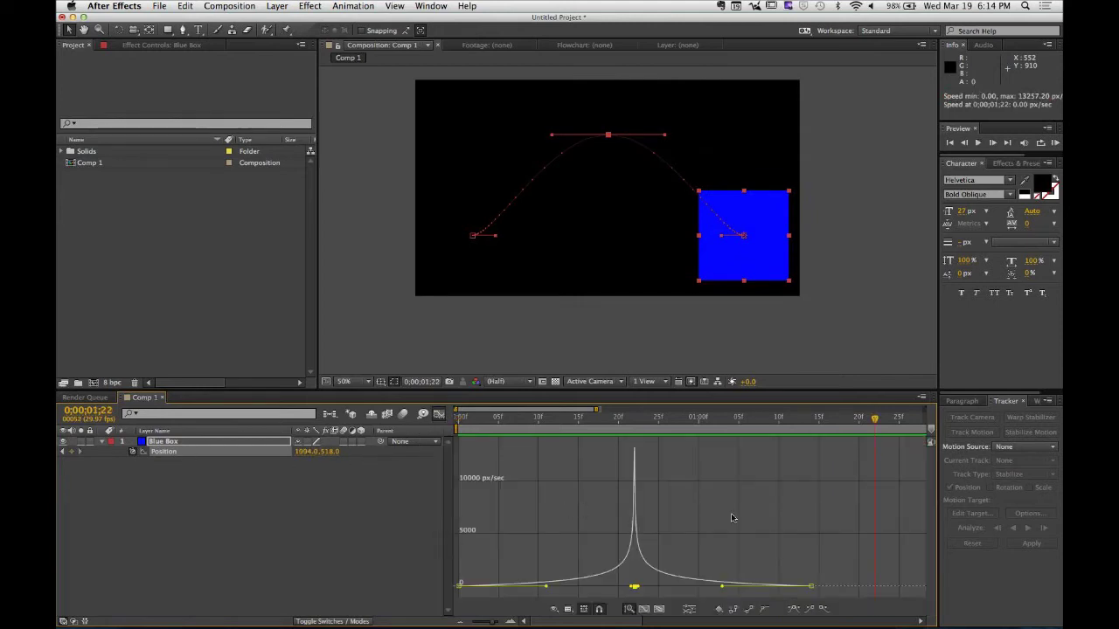
{"action": "left_click_drag", "start_coordinate": [759, 428], "coordinate": [635, 434]}
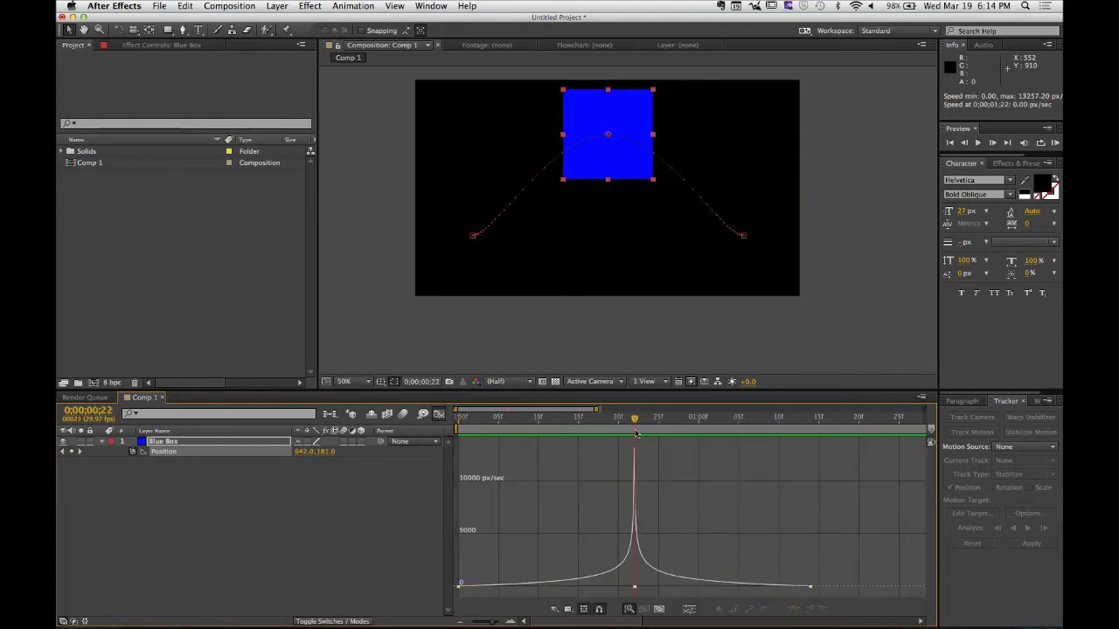
{"action": "double_click", "coordinate": [634, 560]}
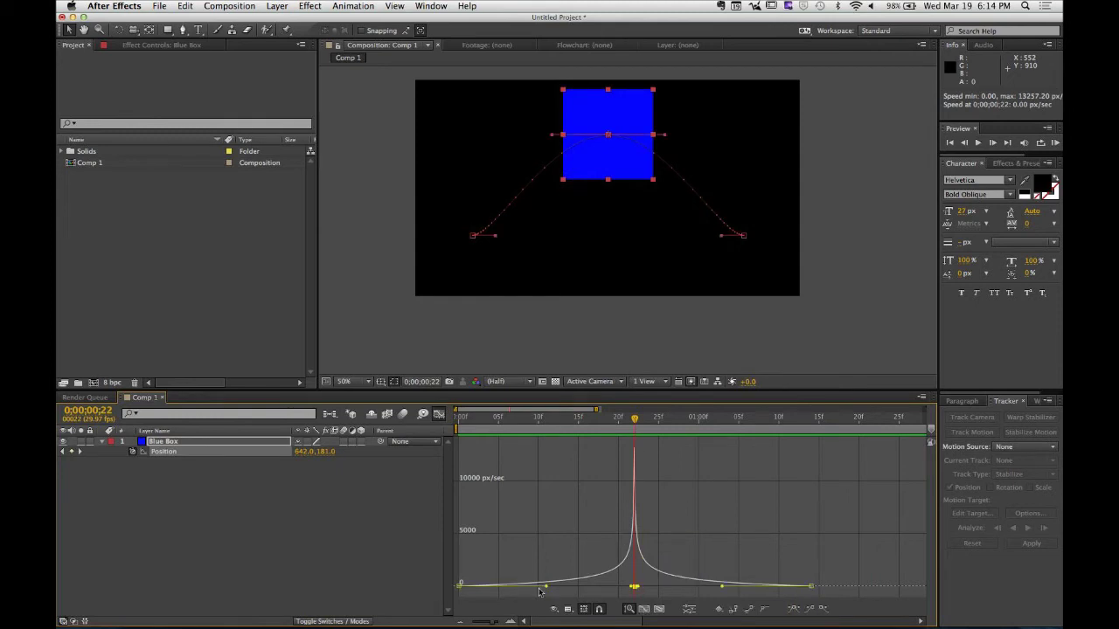
{"action": "left_click_drag", "start_coordinate": [548, 590], "coordinate": [487, 590]}
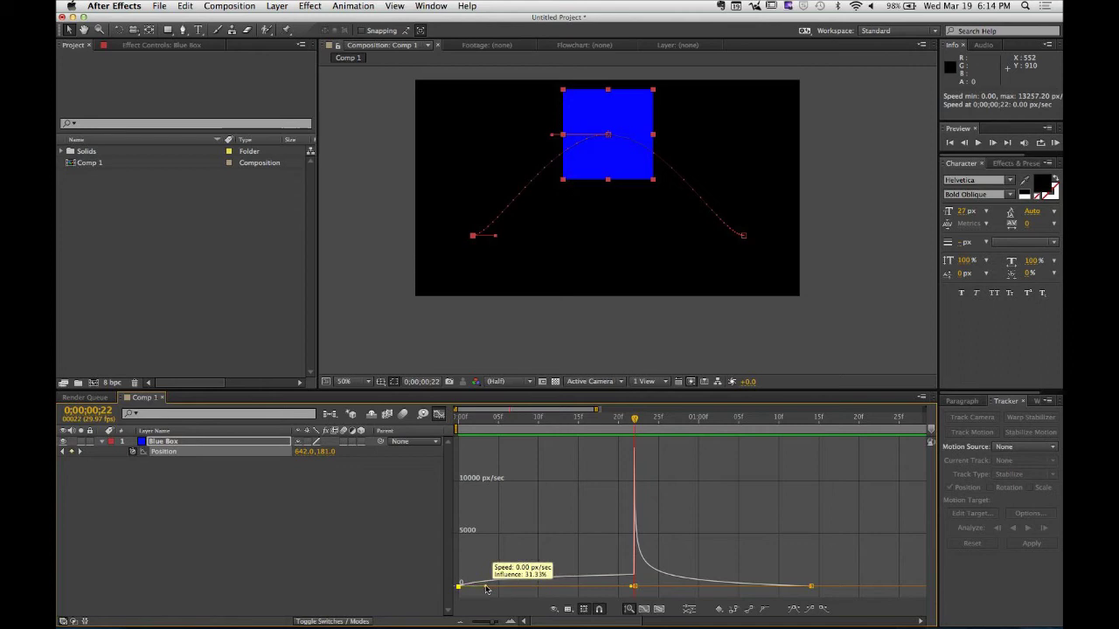
{"action": "left_click", "coordinate": [802, 589]}
{"action": "left_click_drag", "start_coordinate": [726, 592], "coordinate": [780, 592]}
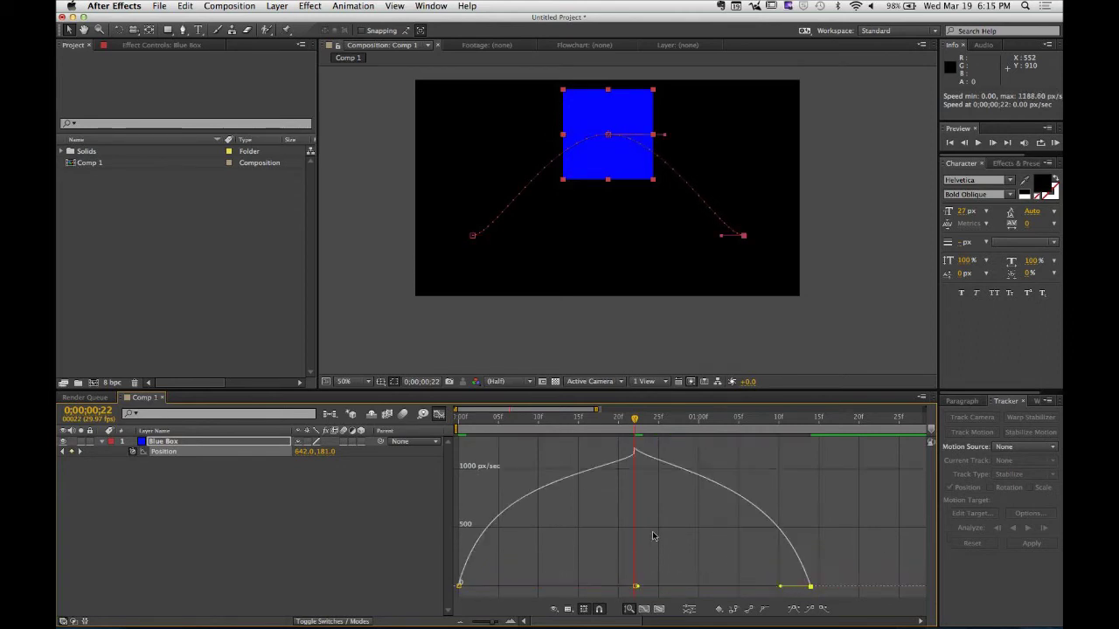
Preview the Blue Box's eased arc from the start with the speed graph open.
{"action": "left_click", "coordinate": [691, 575]}
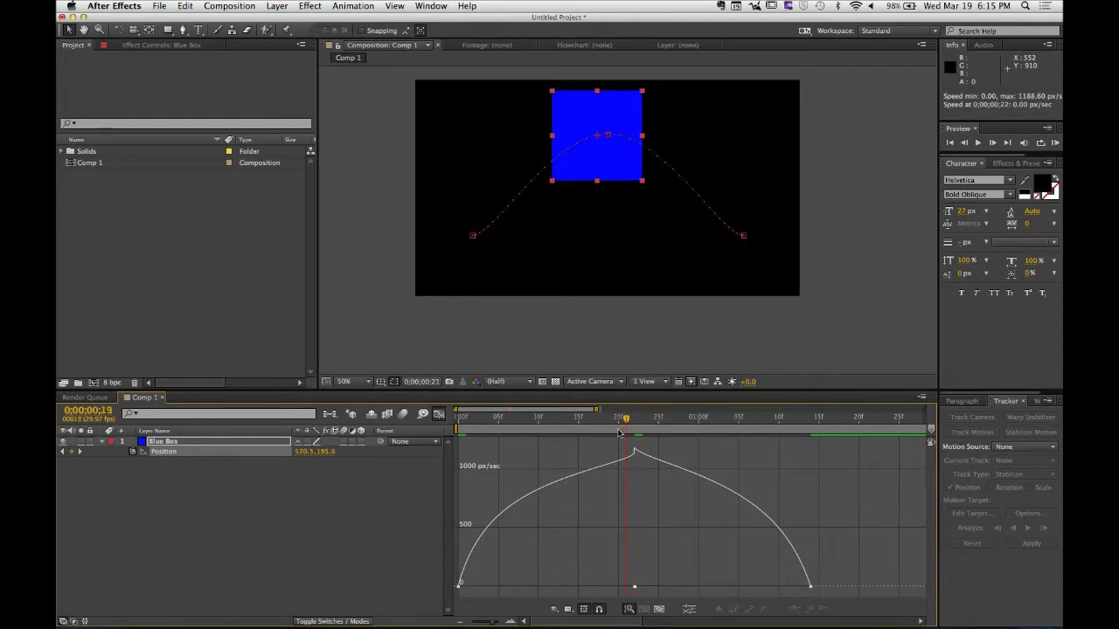
{"action": "key", "text": "Home"}
{"action": "left_click", "coordinate": [628, 463]}
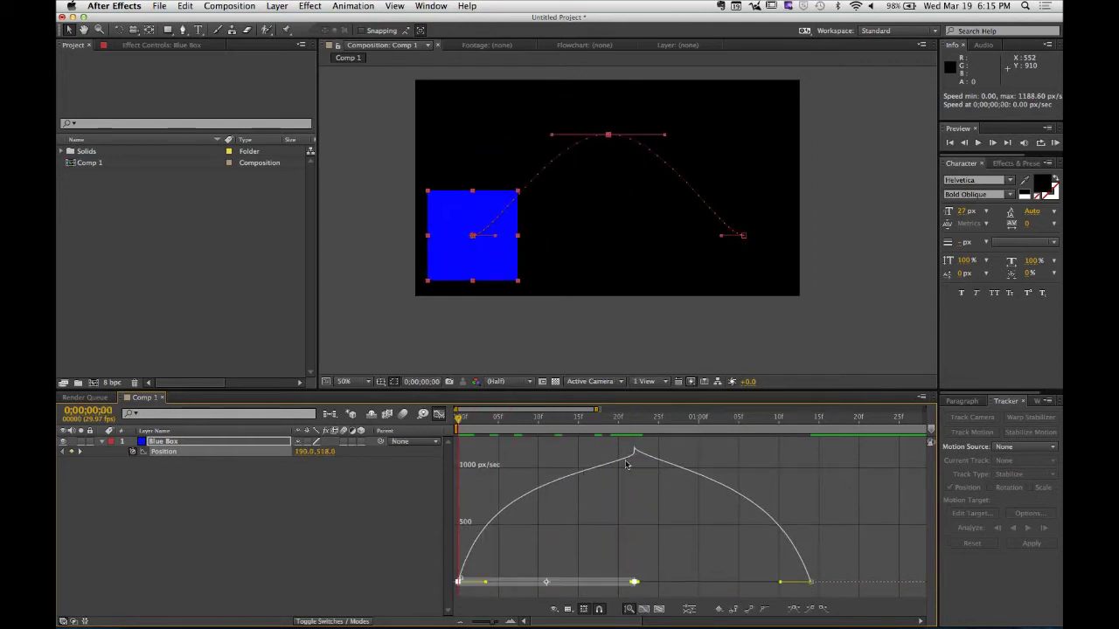
{"action": "left_click", "coordinate": [624, 538]}
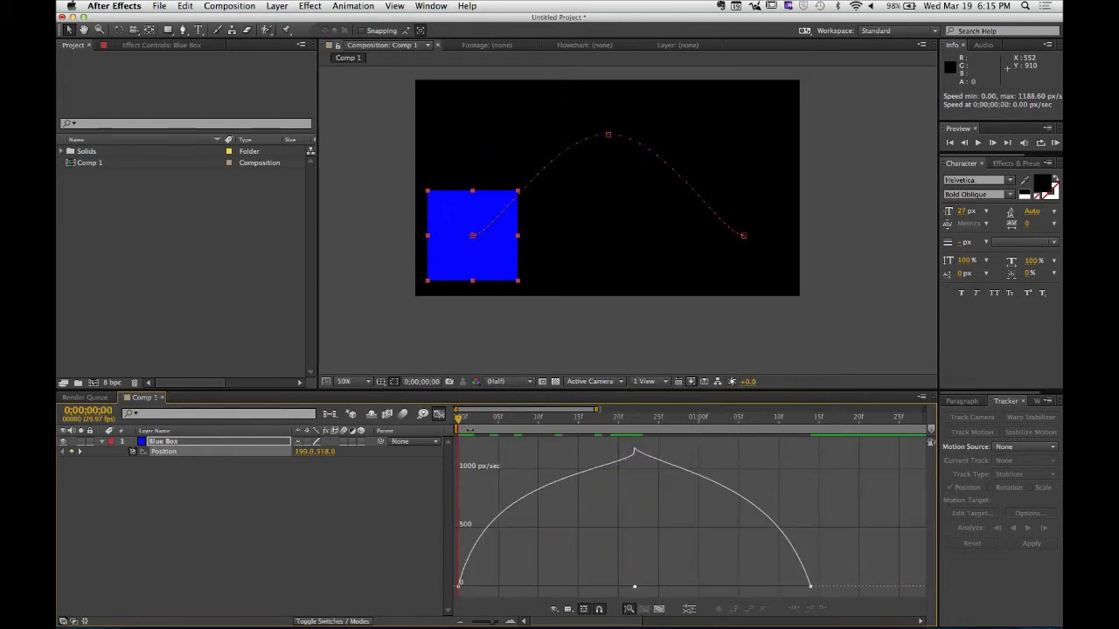
{"action": "key", "text": "space"}
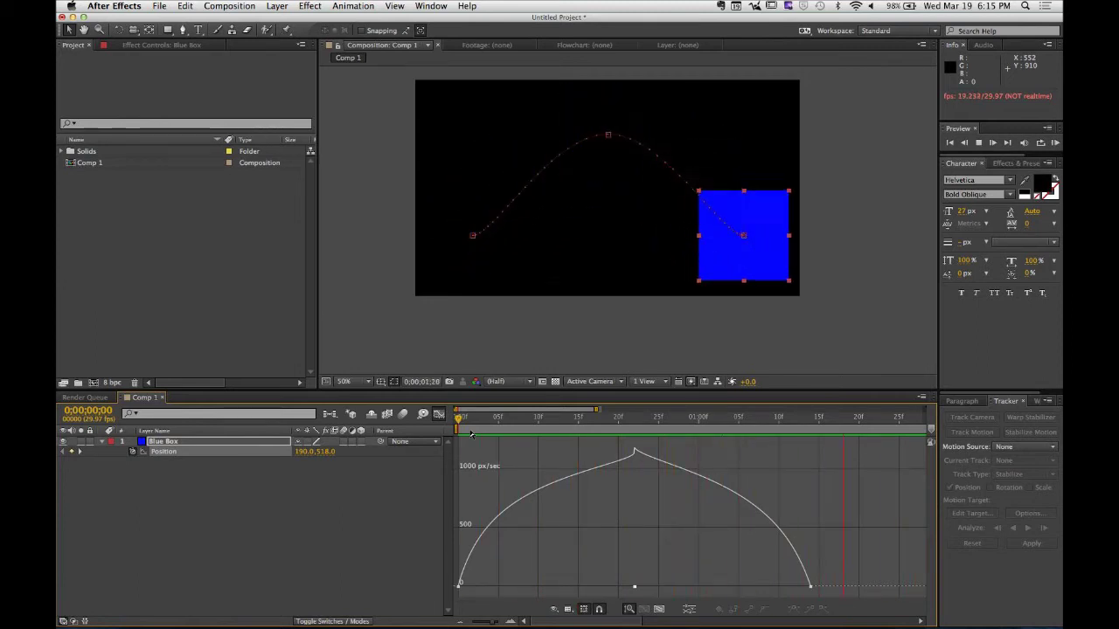
Try extending the middle Position keyframe's outgoing speed handle at about 233 px/sec, and undo the ease adjustment.
{"action": "left_click", "coordinate": [635, 588]}
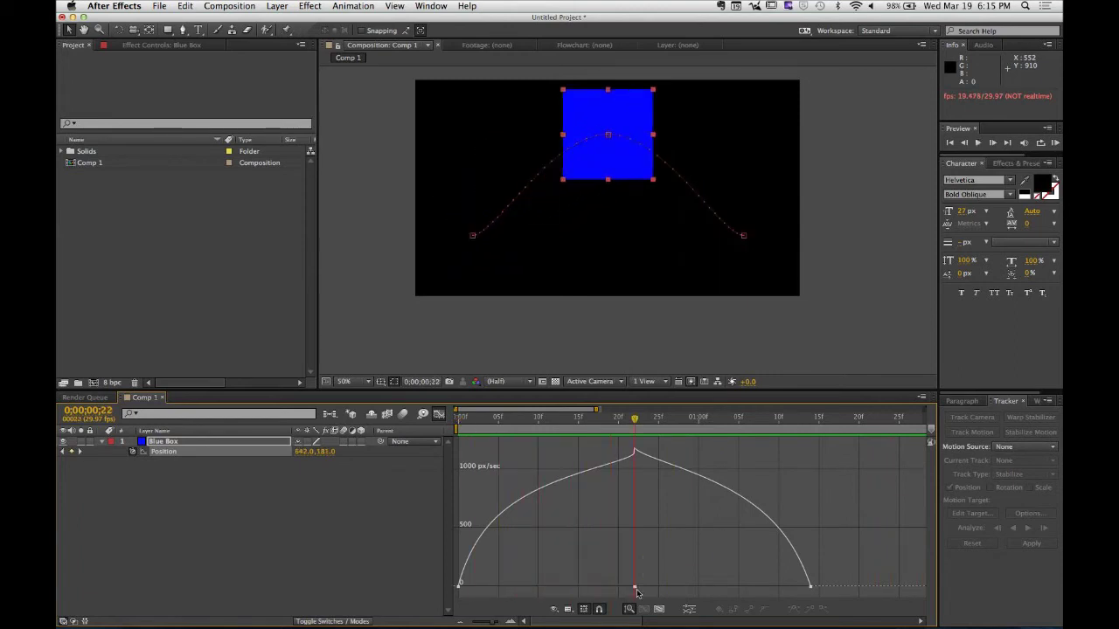
{"action": "left_click_drag", "start_coordinate": [639, 592], "coordinate": [722, 573]}
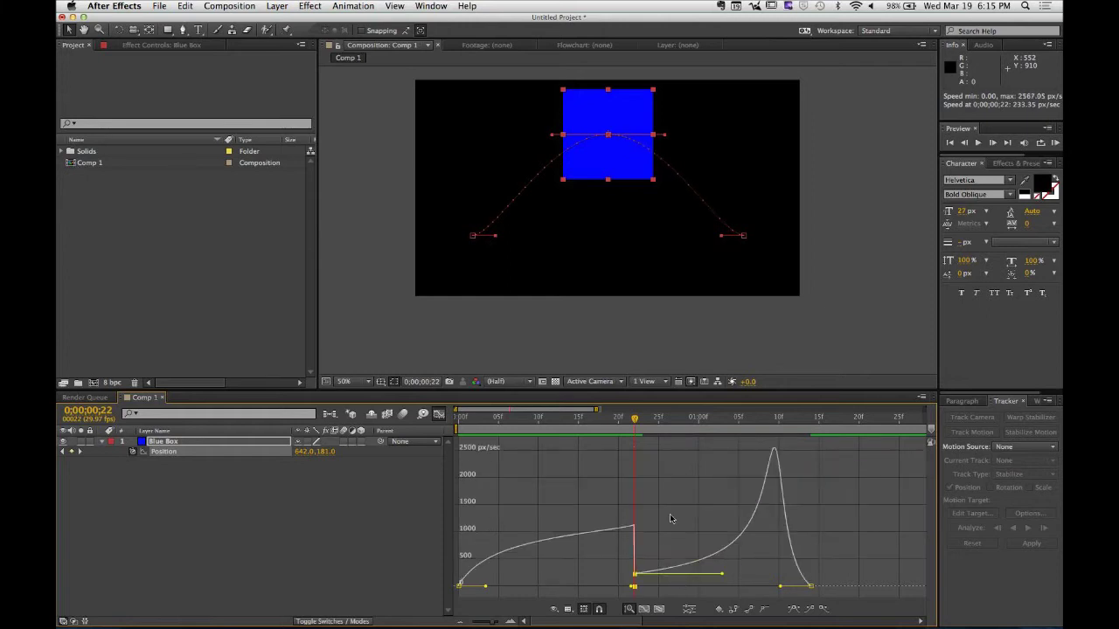
{"action": "key", "text": "super+z"}
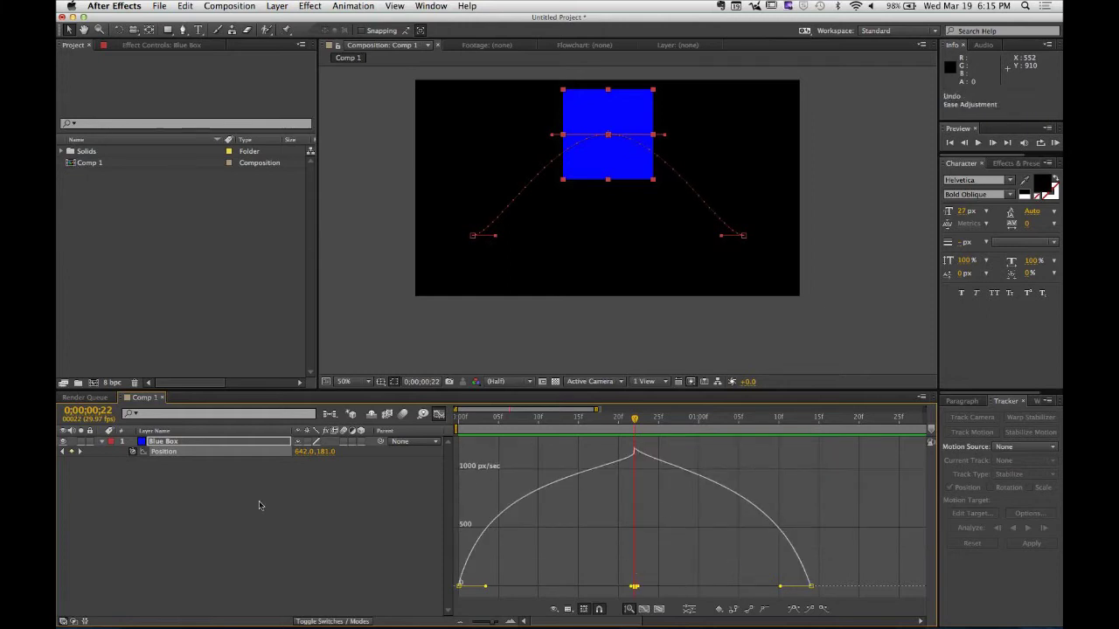
Close the Graph Editor and set both temporal and spatial interpolation of all three Blue Box Position keyframes to Linear.
{"action": "left_click", "coordinate": [259, 505]}
{"action": "left_click", "coordinate": [439, 414]}
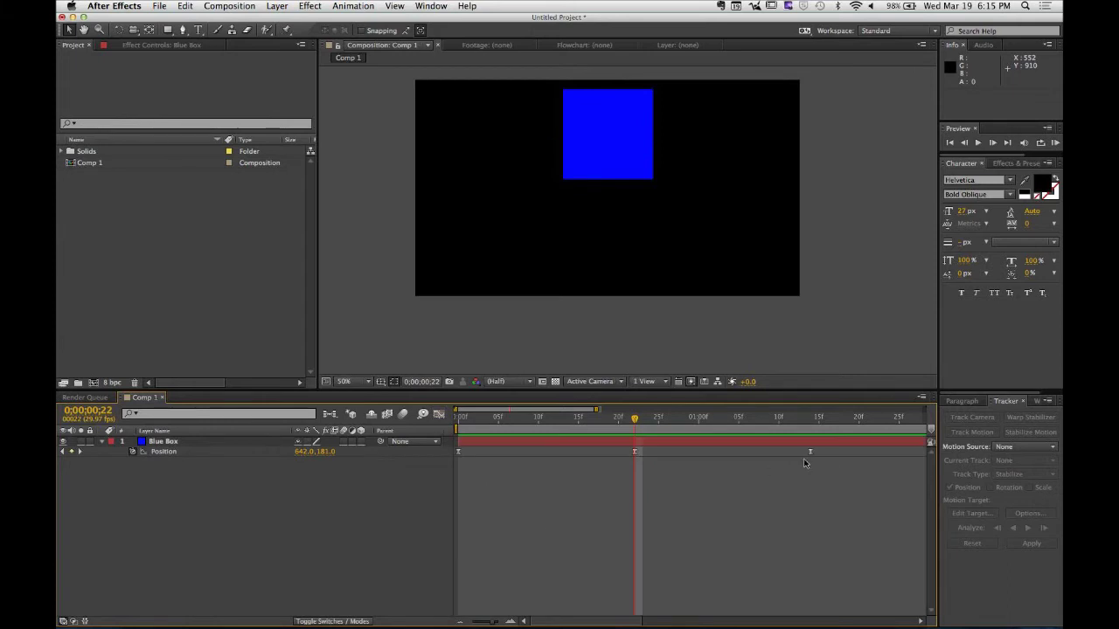
{"action": "left_click_drag", "start_coordinate": [826, 460], "coordinate": [451, 481]}
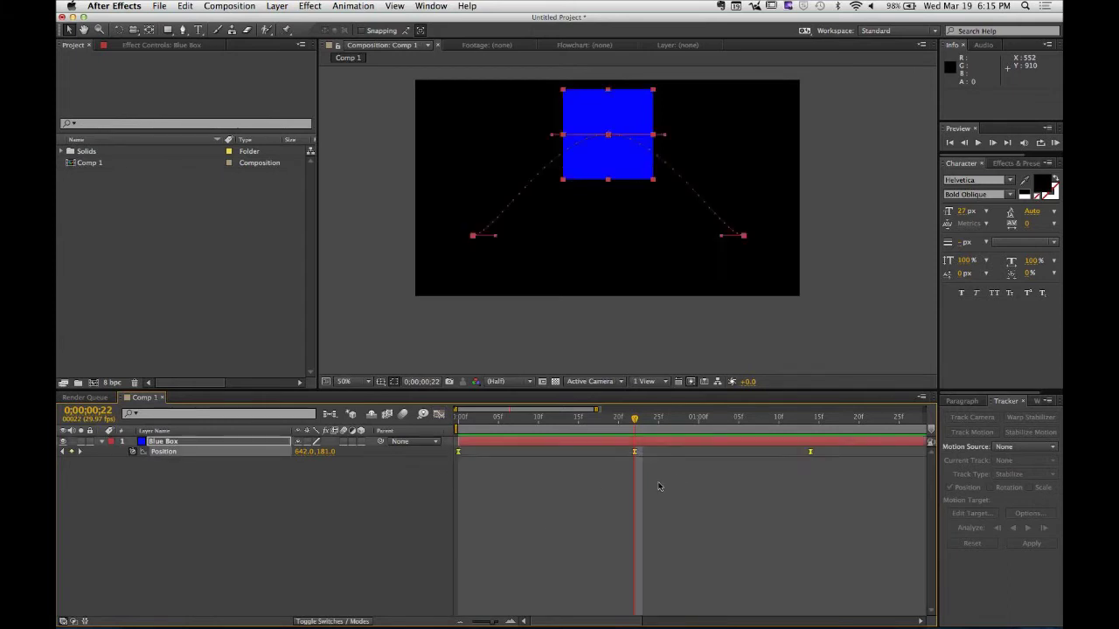
{"action": "right_click", "coordinate": [809, 454]}
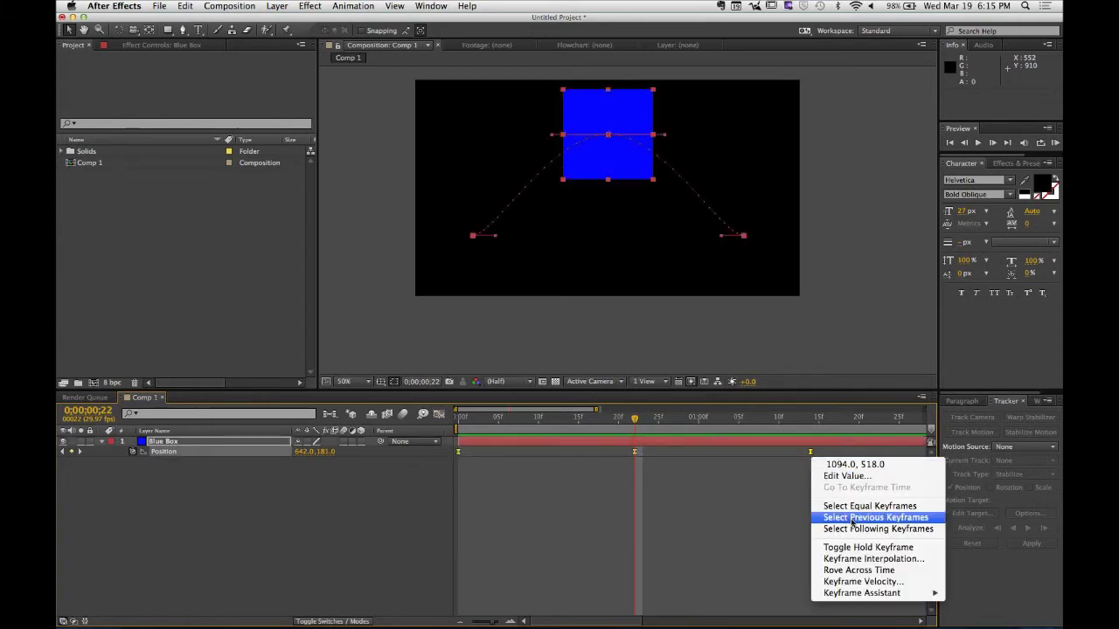
{"action": "left_click", "coordinate": [870, 559]}
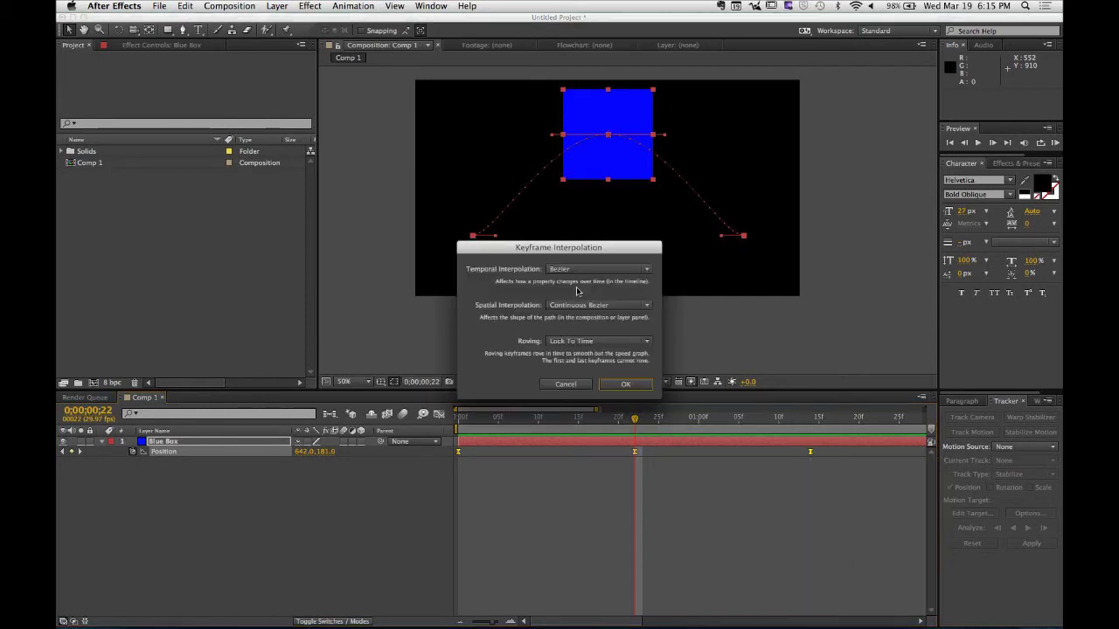
{"action": "left_click", "coordinate": [578, 270]}
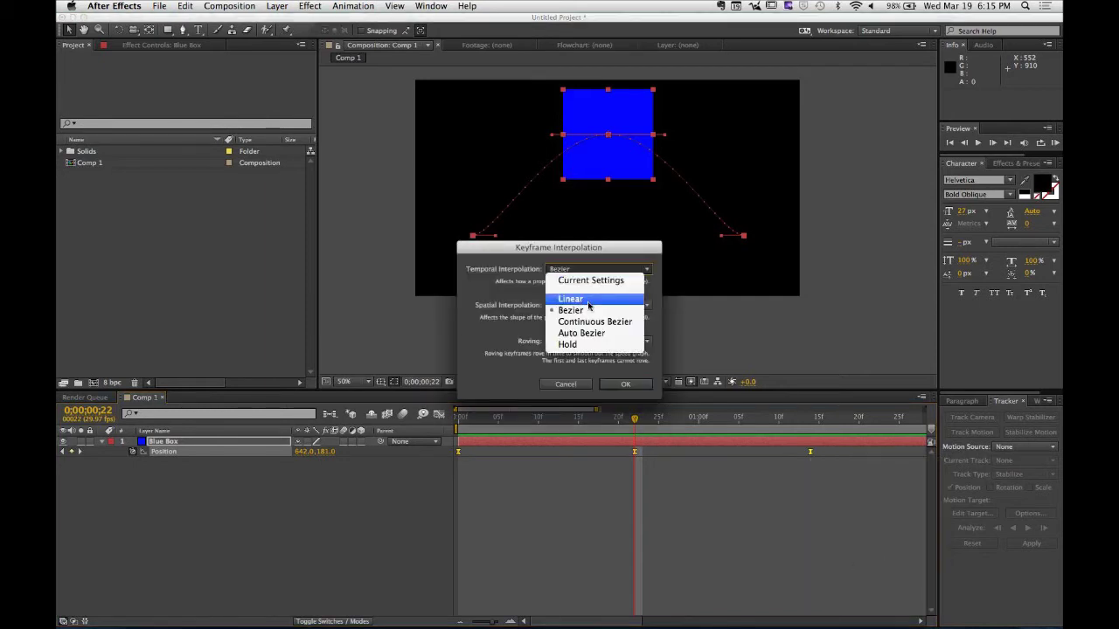
{"action": "left_click", "coordinate": [588, 299]}
{"action": "left_click", "coordinate": [607, 305]}
{"action": "left_click", "coordinate": [625, 385]}
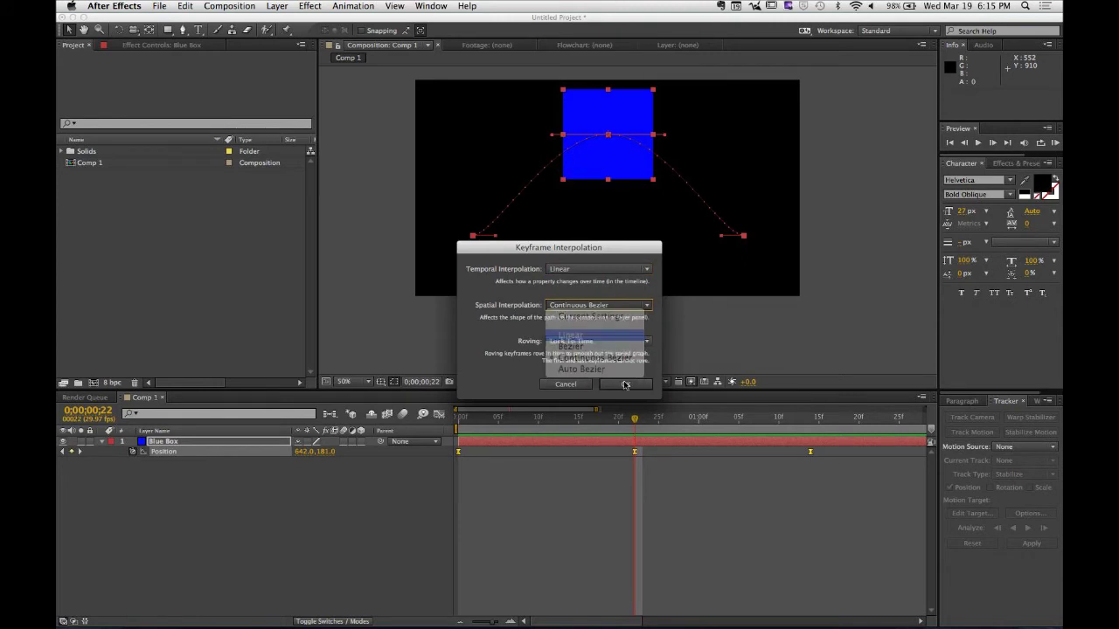
{"action": "left_click", "coordinate": [636, 518]}
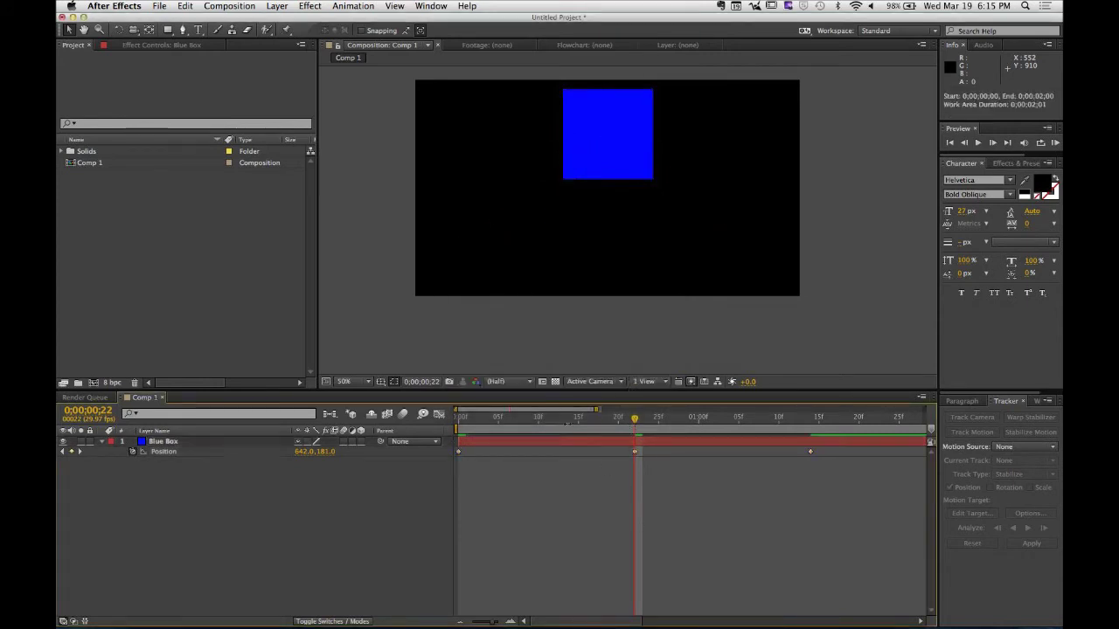
Preview the Blue Box's linear motion from the start of the composition and return to the first frame.
{"action": "left_click_drag", "start_coordinate": [635, 421], "coordinate": [458, 418]}
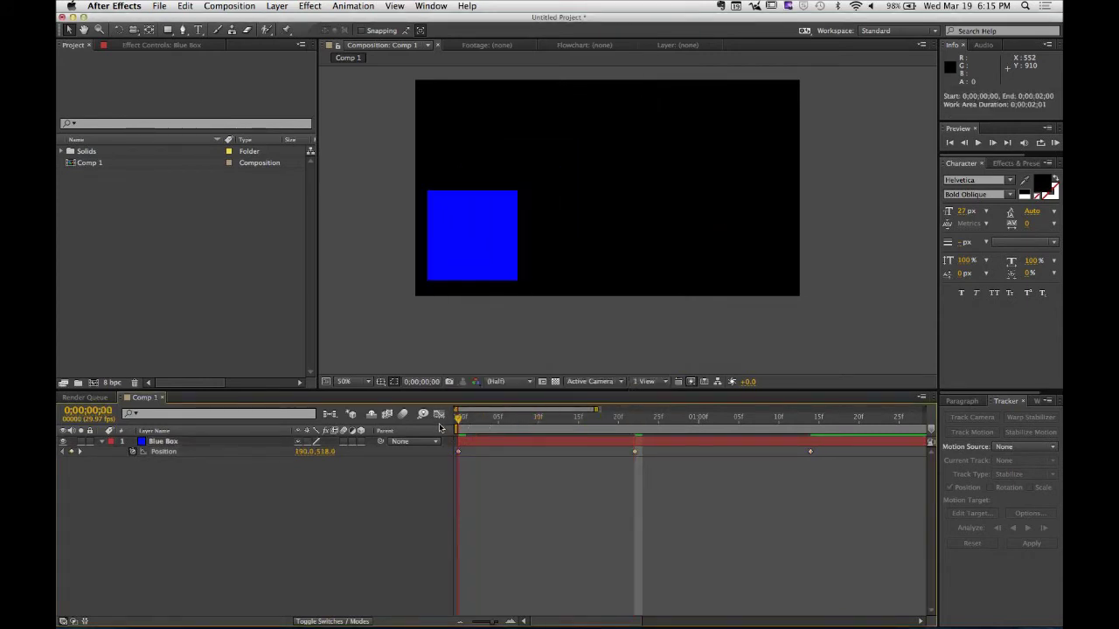
{"action": "key", "text": "space"}
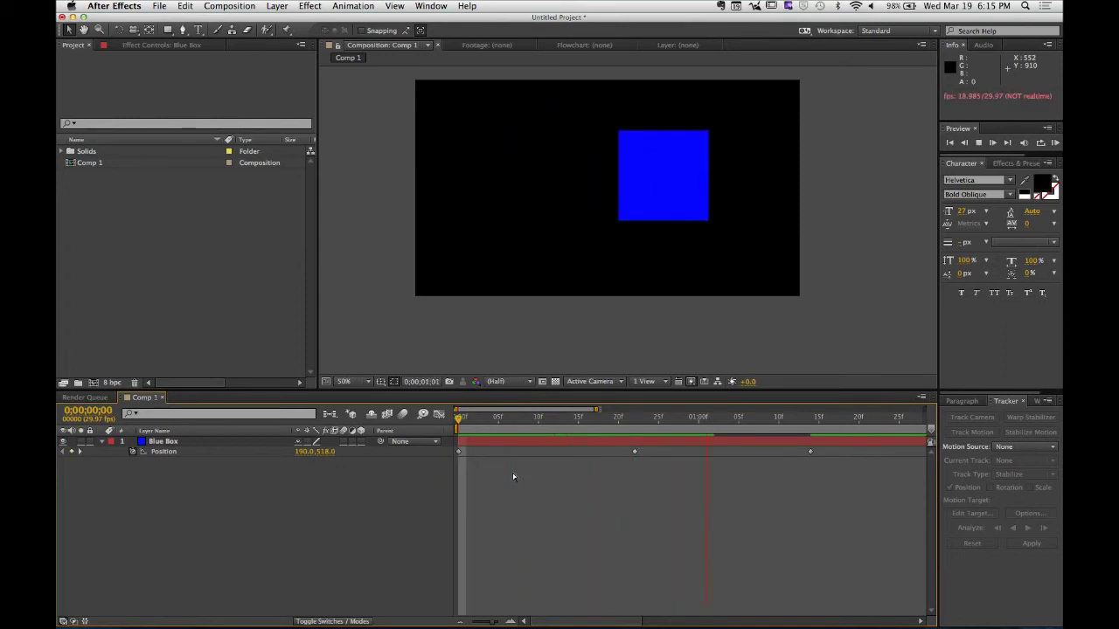
{"action": "key", "text": "Home"}
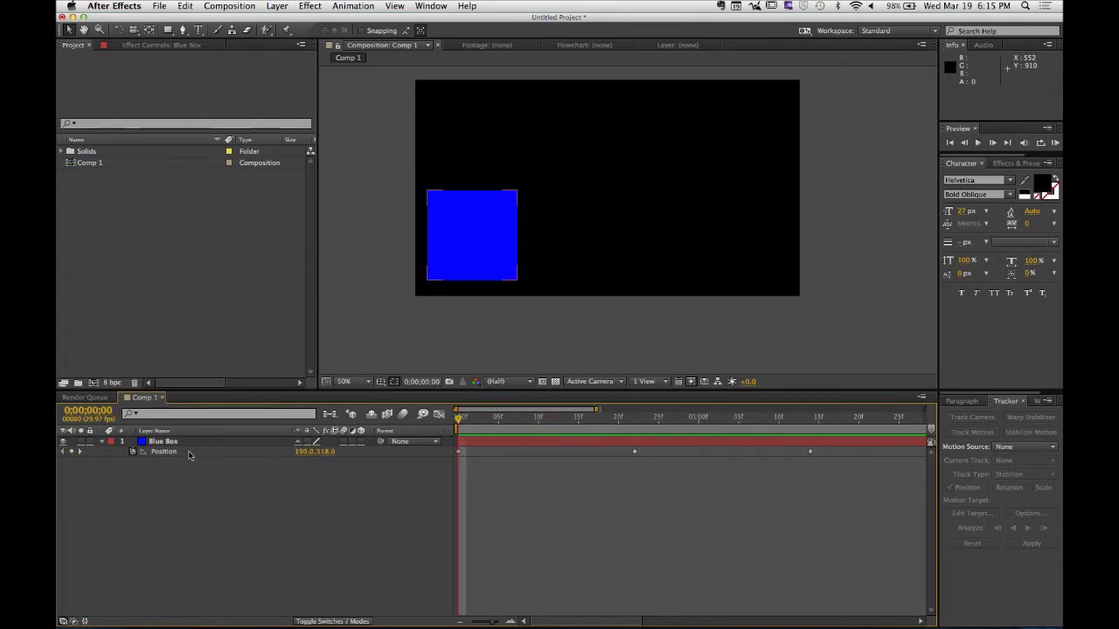
In the speed graph, lower the Blue Box's first and last Position keyframes to 0 px/sec, placing the last at 0;00;01;15, and preview.
{"action": "left_click", "coordinate": [188, 454]}
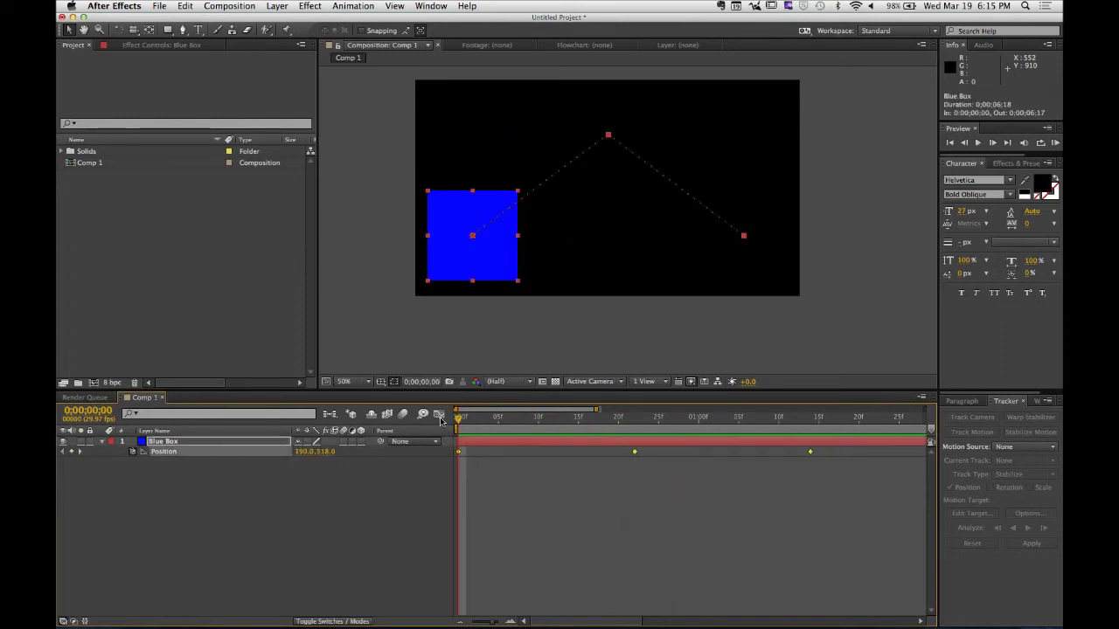
{"action": "left_click", "coordinate": [440, 415]}
{"action": "left_click_drag", "start_coordinate": [463, 424], "coordinate": [418, 451]}
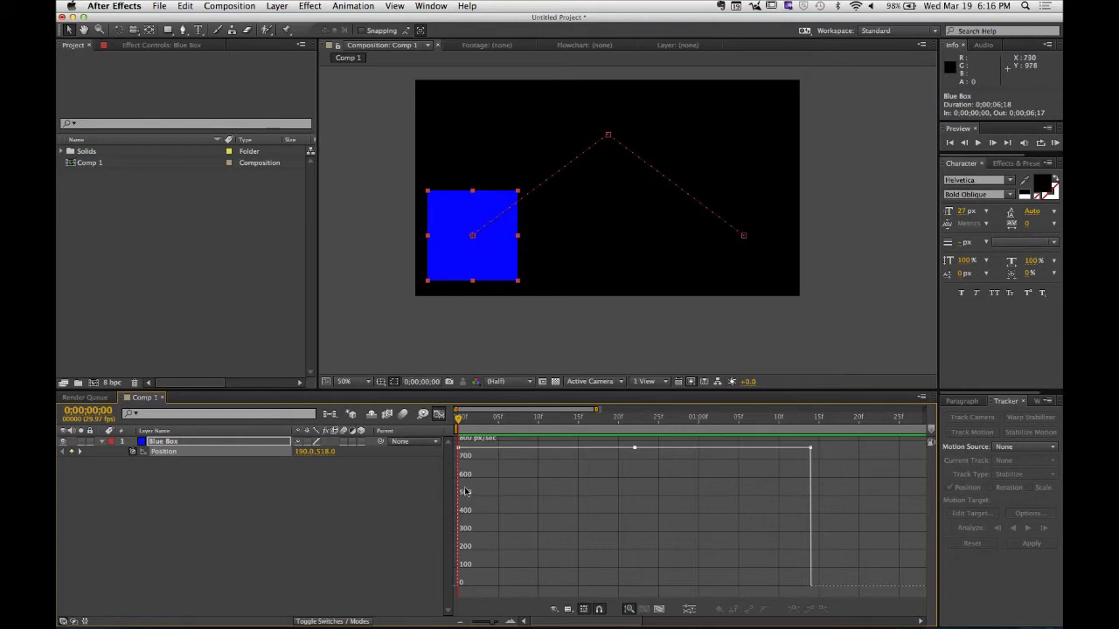
{"action": "double_click", "coordinate": [462, 453]}
{"action": "left_click", "coordinate": [498, 497]}
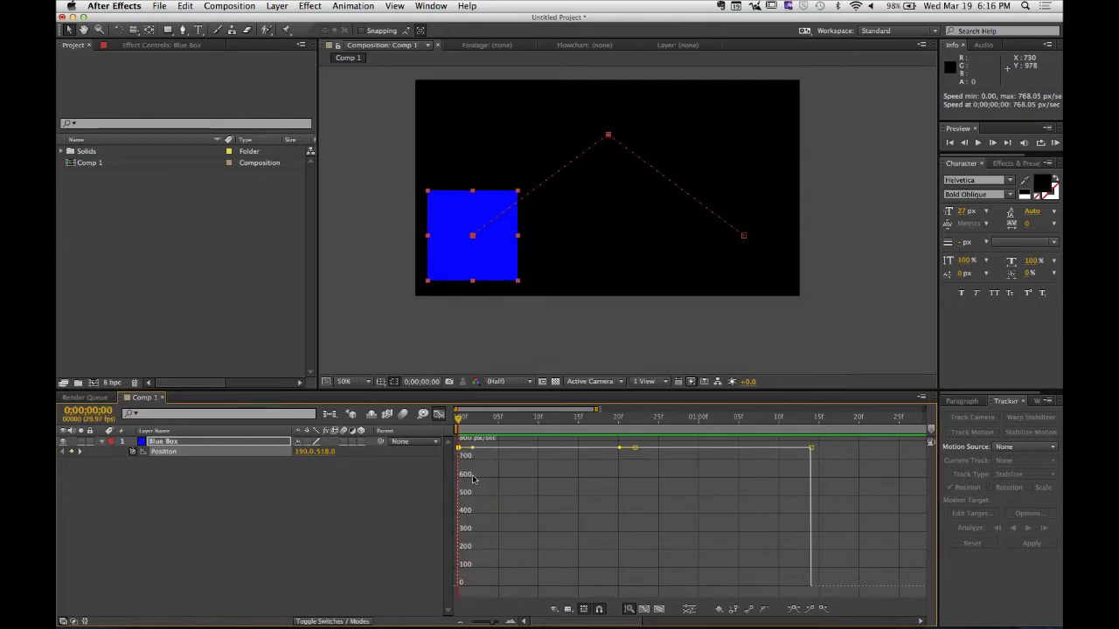
{"action": "left_click_drag", "start_coordinate": [461, 449], "coordinate": [461, 586]}
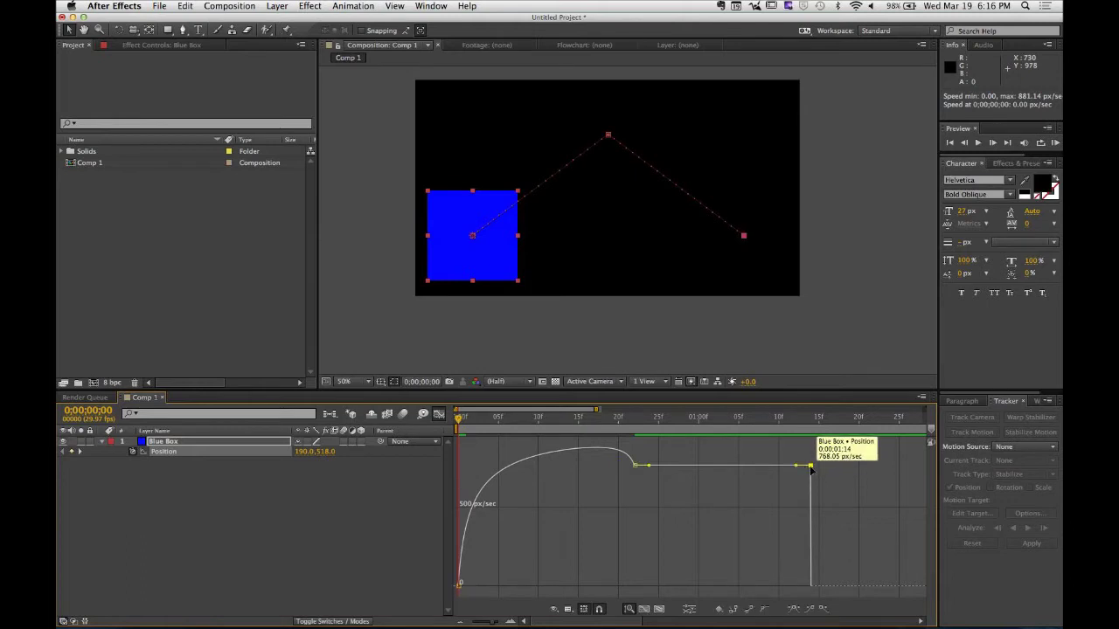
{"action": "left_click_drag", "start_coordinate": [811, 467], "coordinate": [818, 586]}
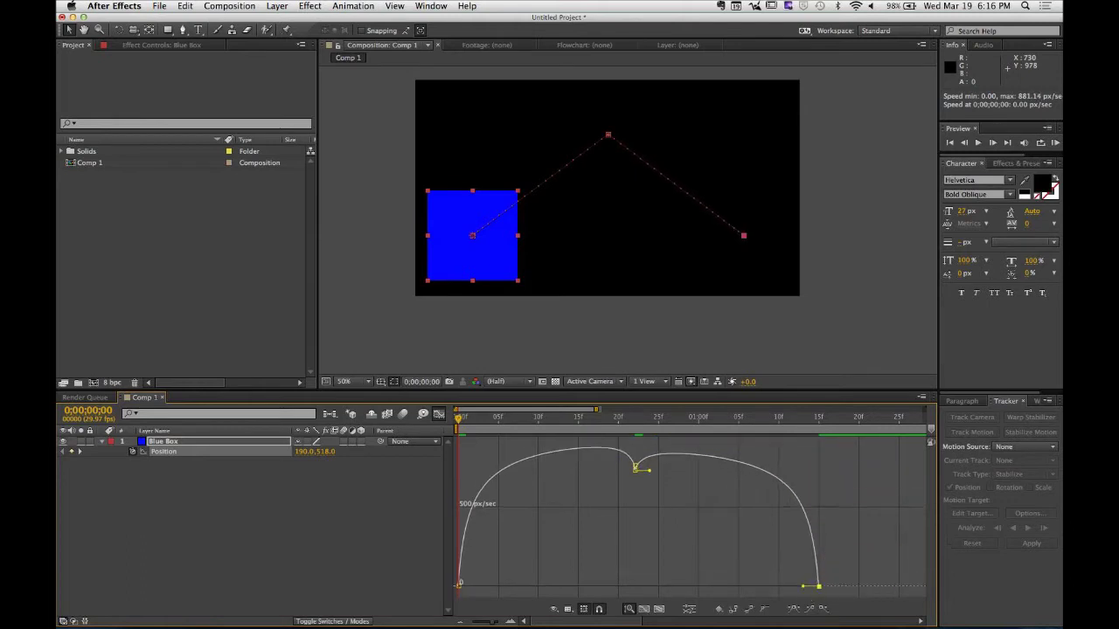
{"action": "key", "text": "space"}
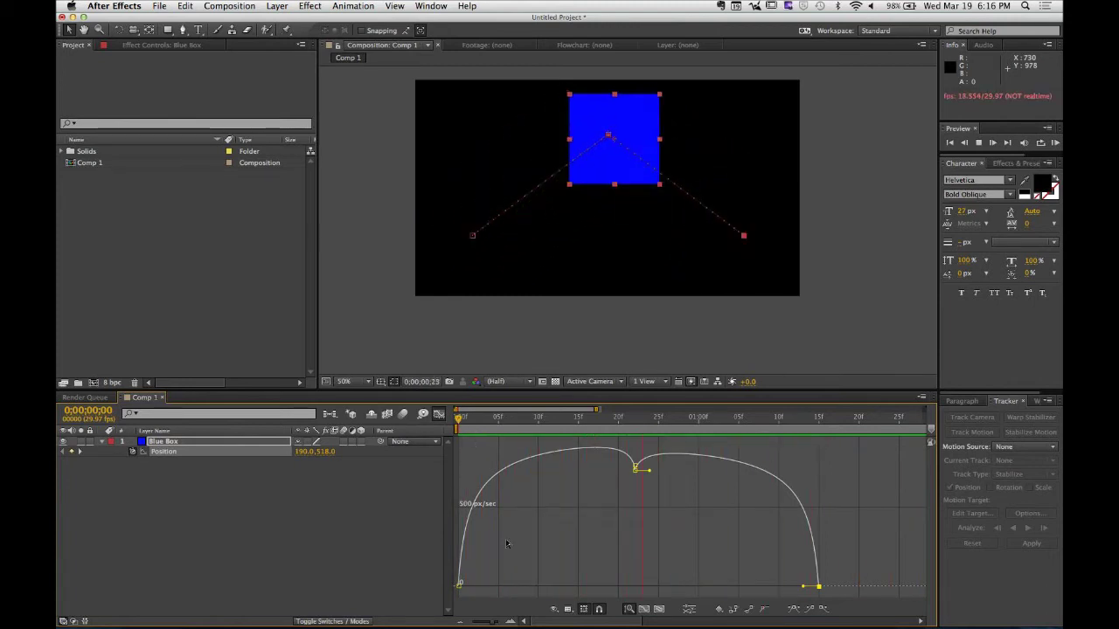
Lengthen the first Position keyframe's outgoing speed handle to about 0;00;00;09 and the last one's incoming handle to about 0;00;01;05, and preview.
{"action": "key", "text": "space"}
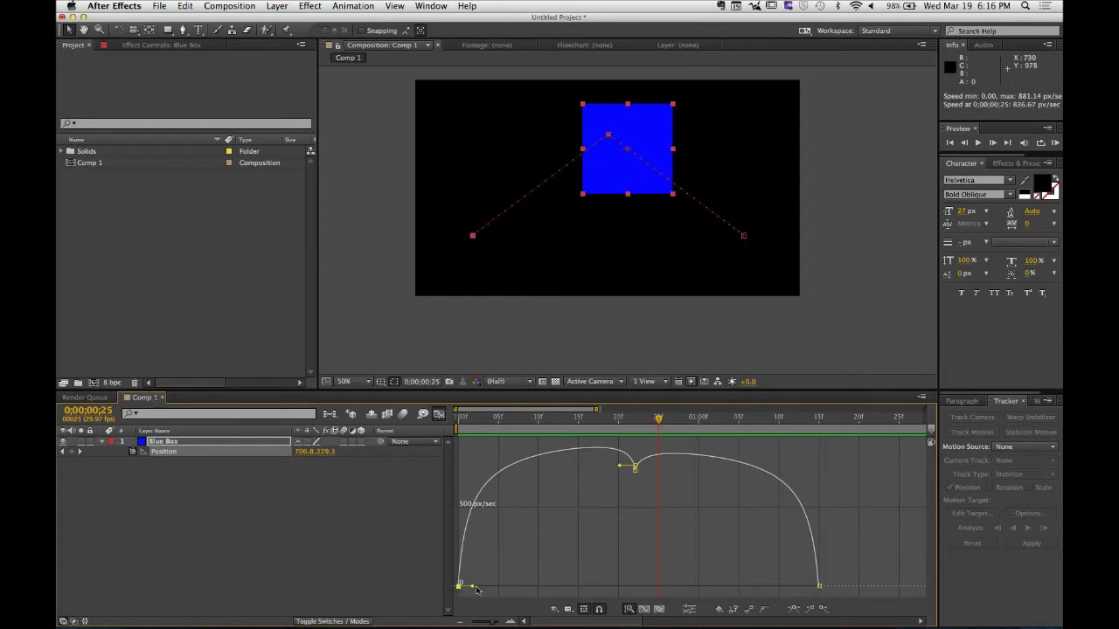
{"action": "left_click_drag", "start_coordinate": [472, 588], "coordinate": [533, 586]}
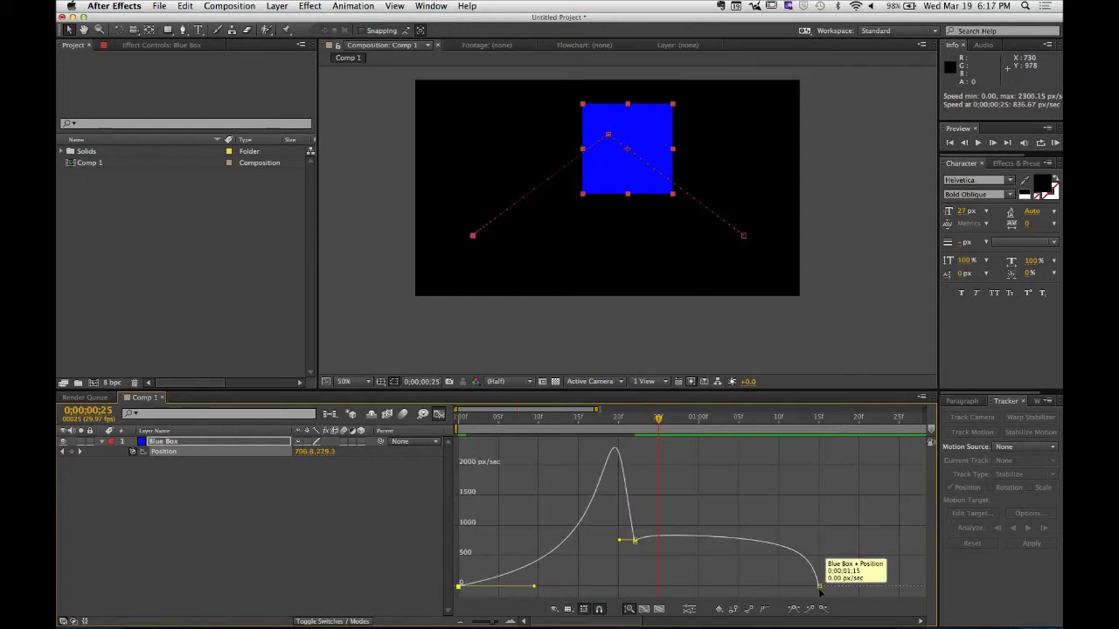
{"action": "left_click_drag", "start_coordinate": [797, 591], "coordinate": [738, 591]}
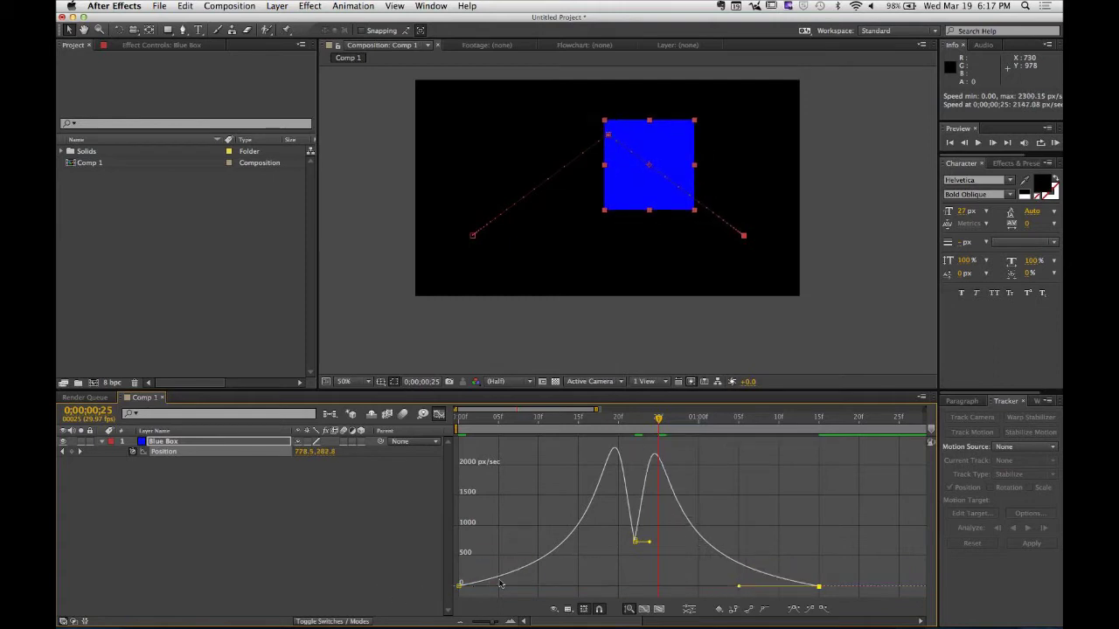
{"action": "key", "text": "Home"}
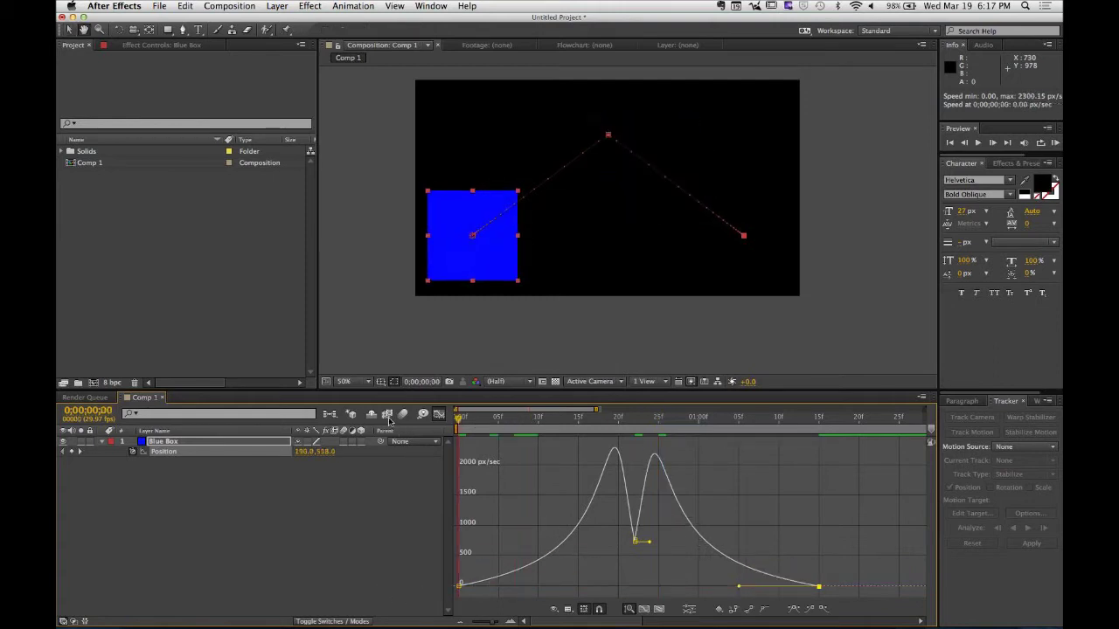
{"action": "key", "text": "space"}
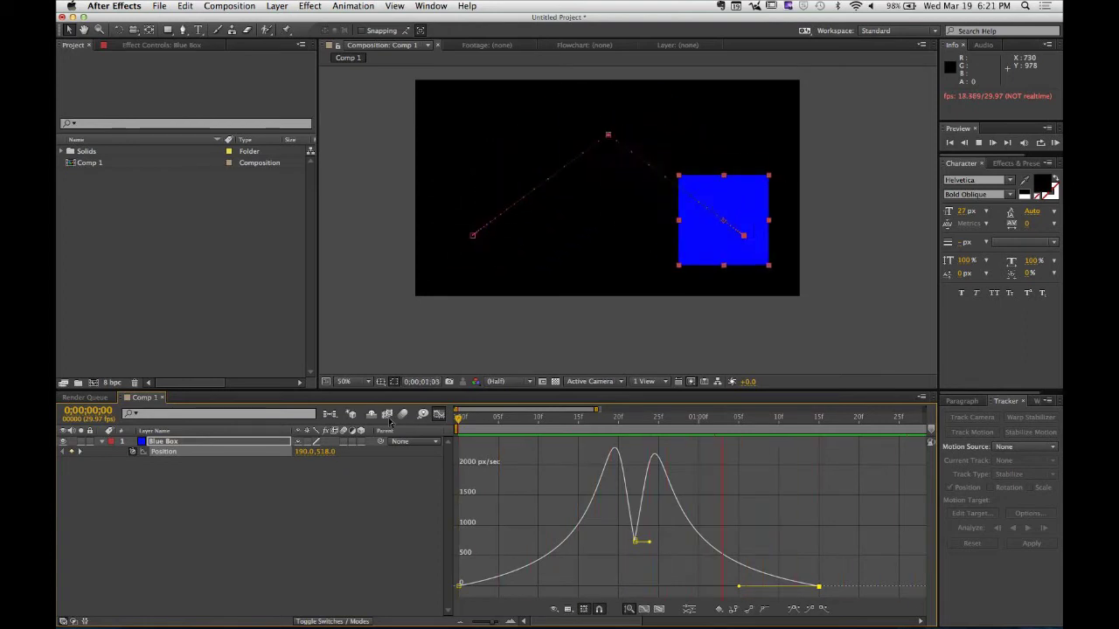
{"action": "key", "text": "space"}
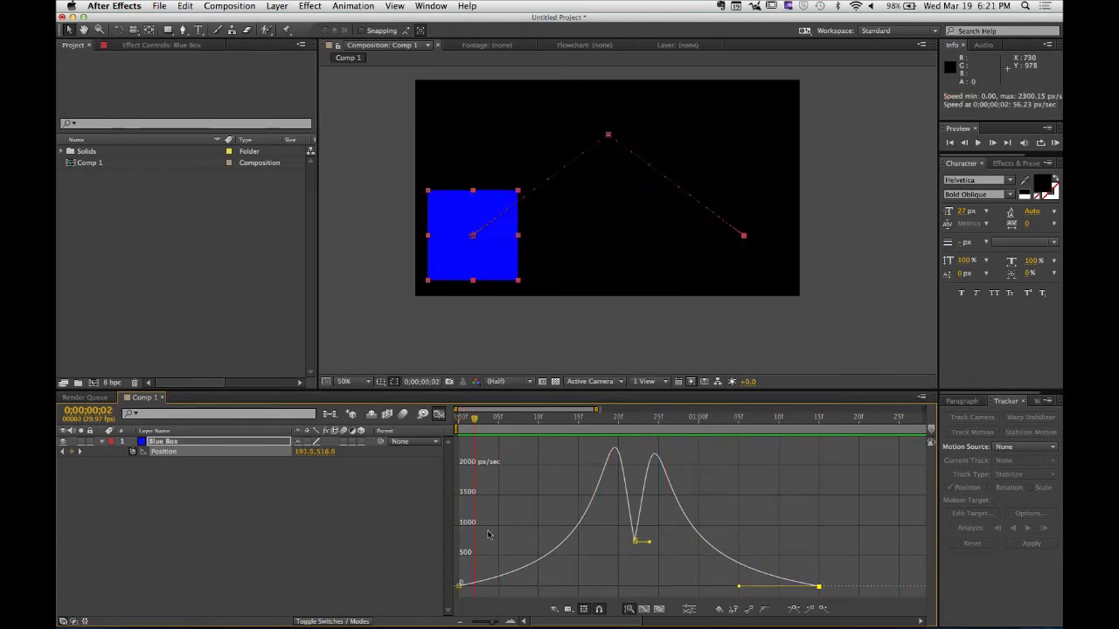
Extend the first Position keyframe's outgoing speed handle to about 0;00;00;11, and move the middle keyframe to 0;00;00;23.
{"action": "left_click_drag", "start_coordinate": [461, 586], "coordinate": [544, 595]}
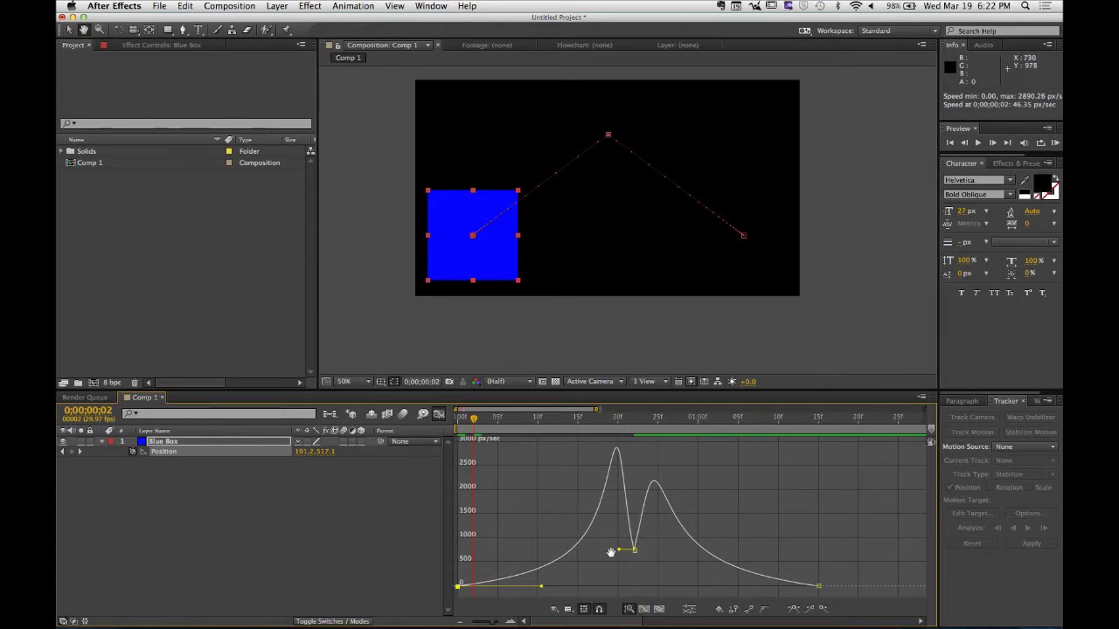
{"action": "key", "text": "v"}
{"action": "mouse_move", "coordinate": [636, 557]}
{"action": "mouse_move", "coordinate": [636, 554]}
{"action": "left_mouse_down"}
{"action": "mouse_move", "coordinate": [645, 557]}
{"action": "mouse_move", "coordinate": [644, 535]}
{"action": "mouse_move", "coordinate": [642, 564]}
{"action": "mouse_move", "coordinate": [642, 528]}
{"action": "mouse_move", "coordinate": [643, 547]}
{"action": "left_mouse_up"}
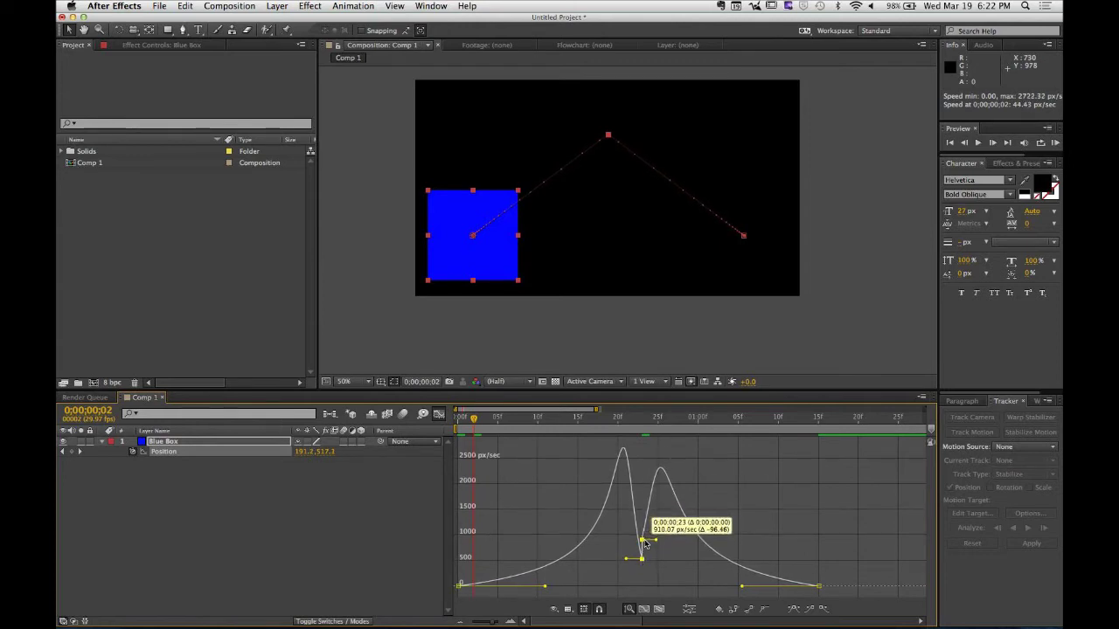
Lengthen the middle Position keyframe's speed handles to about 0;00;00;13 on the incoming side and 0;00;01;03 on the outgoing side, and preview.
{"action": "left_click_drag", "start_coordinate": [621, 562], "coordinate": [596, 559]}
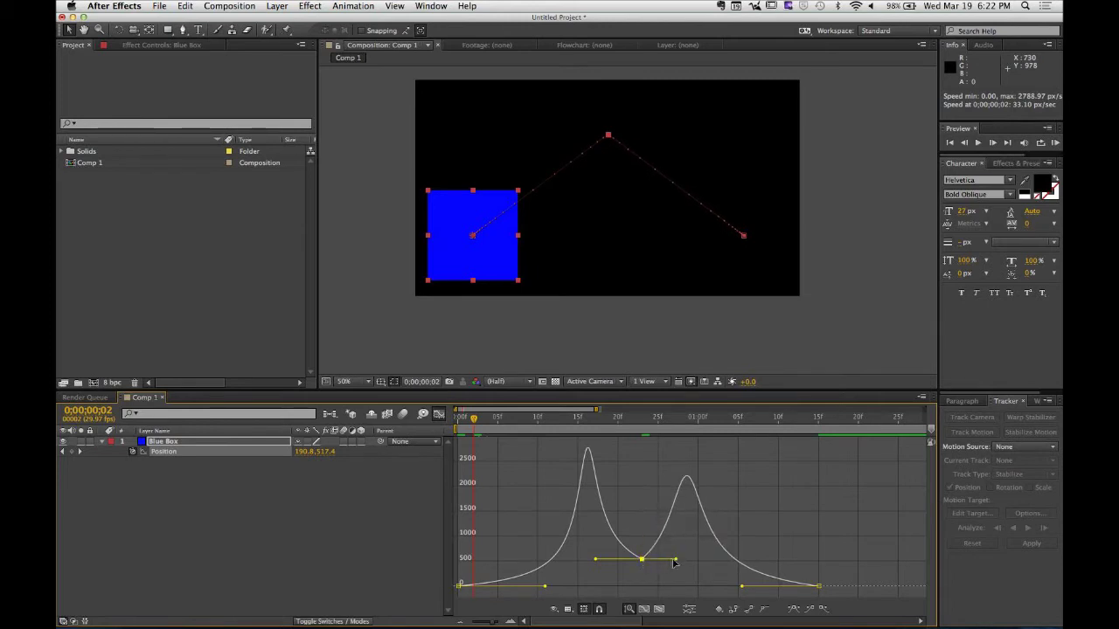
{"action": "left_click_drag", "start_coordinate": [674, 563], "coordinate": [686, 563]}
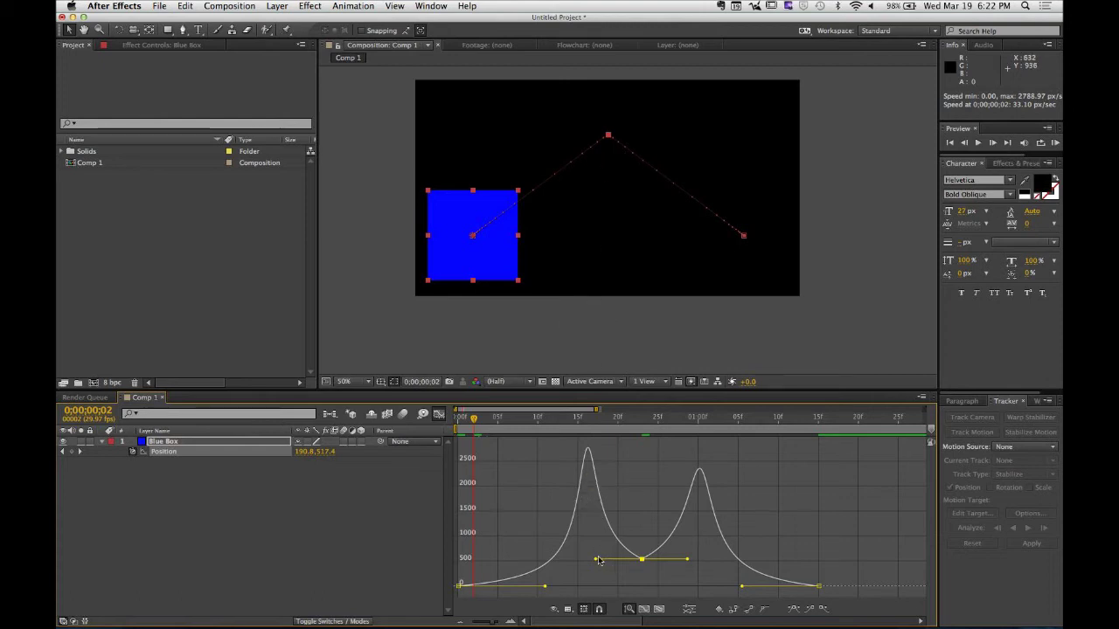
{"action": "left_click_drag", "start_coordinate": [596, 560], "coordinate": [564, 563]}
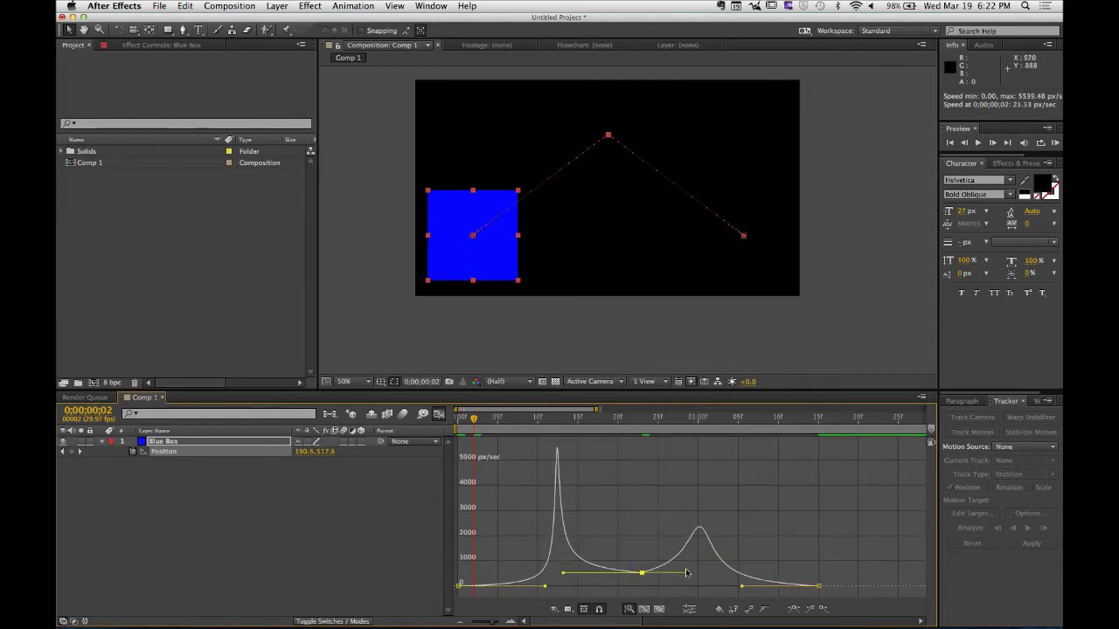
{"action": "left_click_drag", "start_coordinate": [687, 574], "coordinate": [726, 572]}
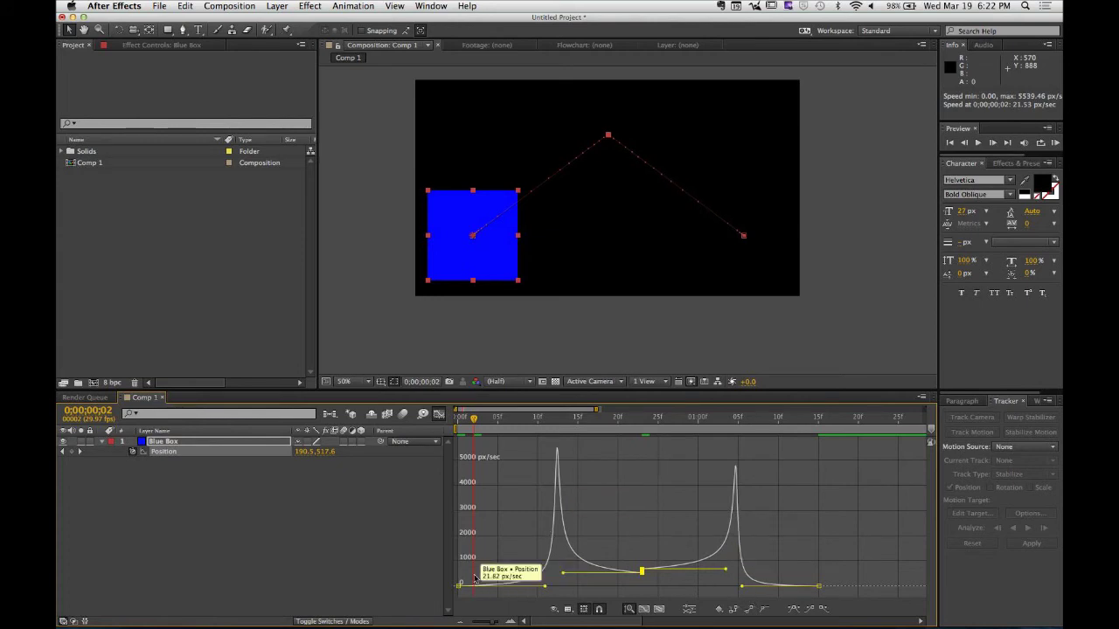
{"action": "key", "text": "space"}
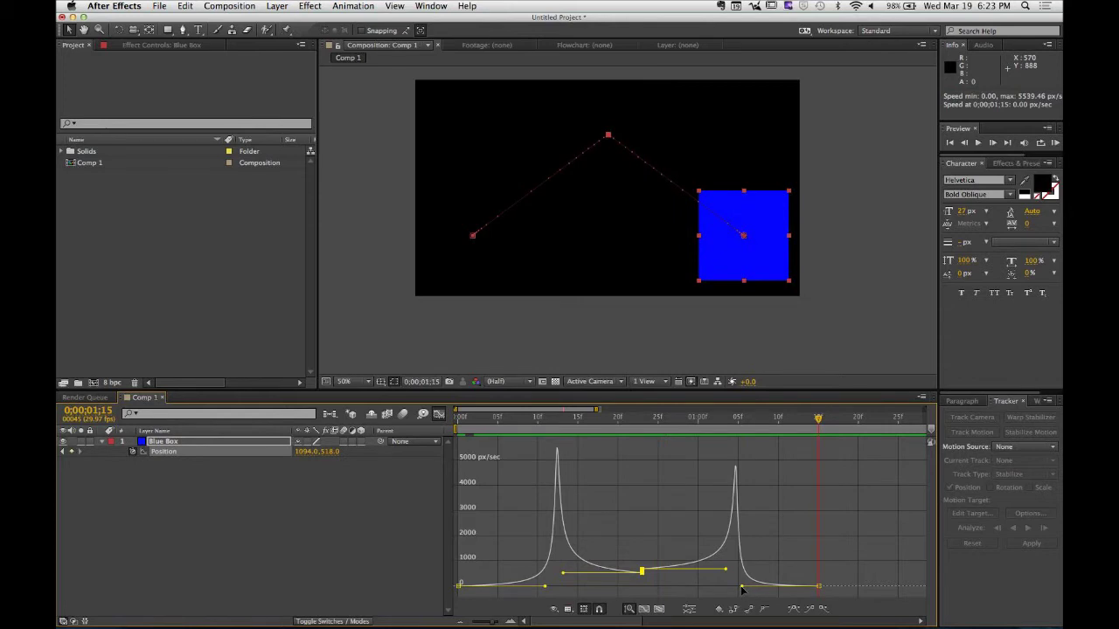
Lengthen the last Position keyframe's incoming speed handle slightly, reduce the middle keyframe's outgoing influence to 79%, and preview the motion.
{"action": "left_click_drag", "start_coordinate": [742, 590], "coordinate": [723, 577]}
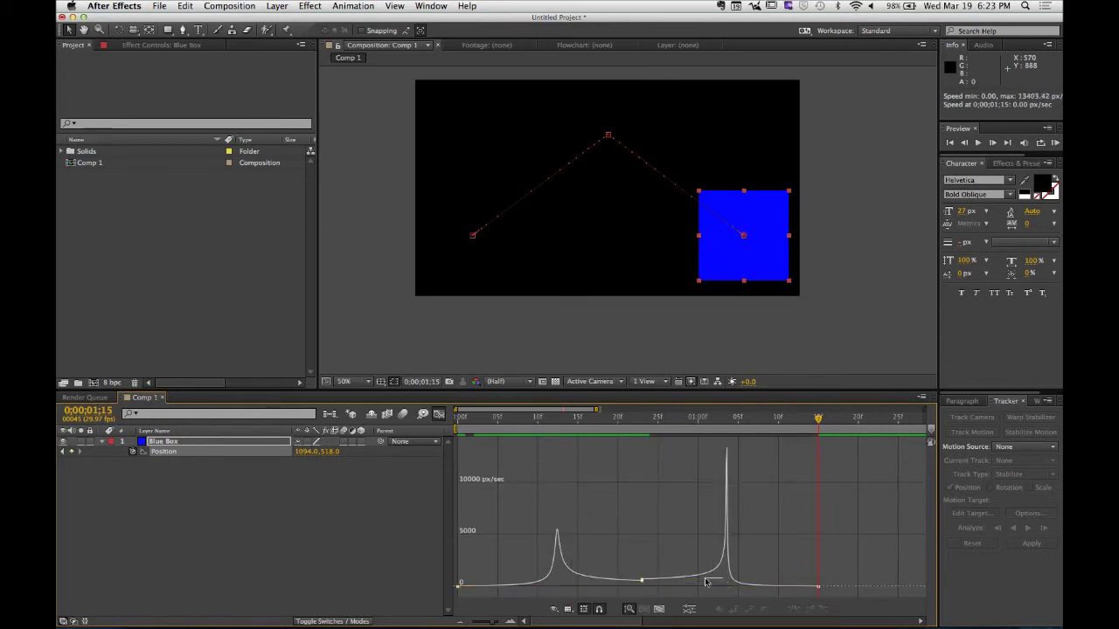
{"action": "double_click", "coordinate": [647, 583]}
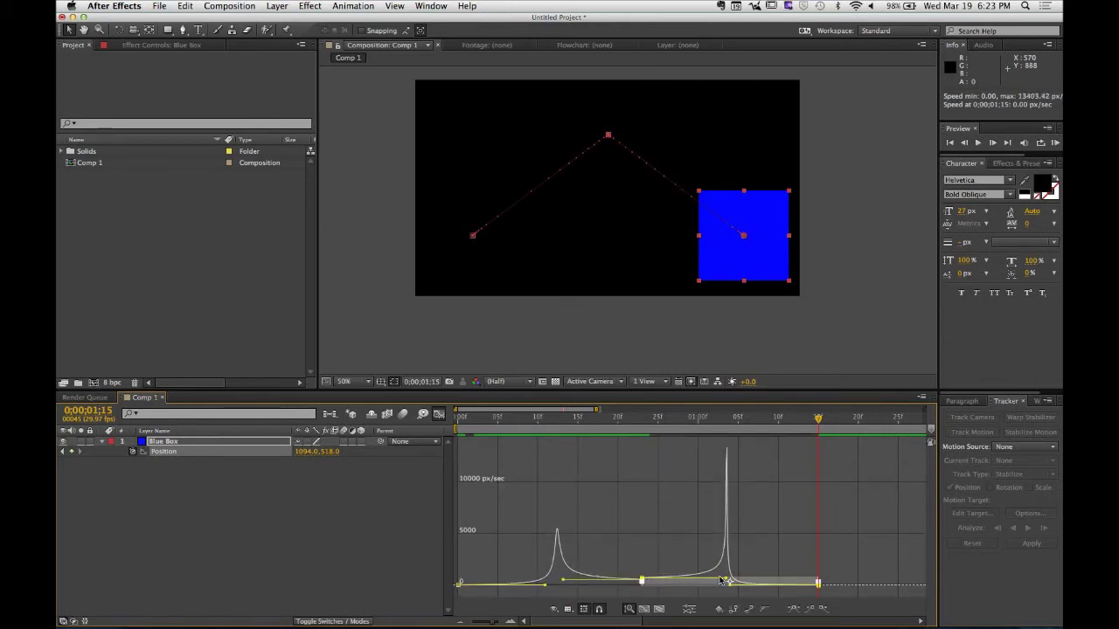
{"action": "left_click_drag", "start_coordinate": [725, 582], "coordinate": [711, 580]}
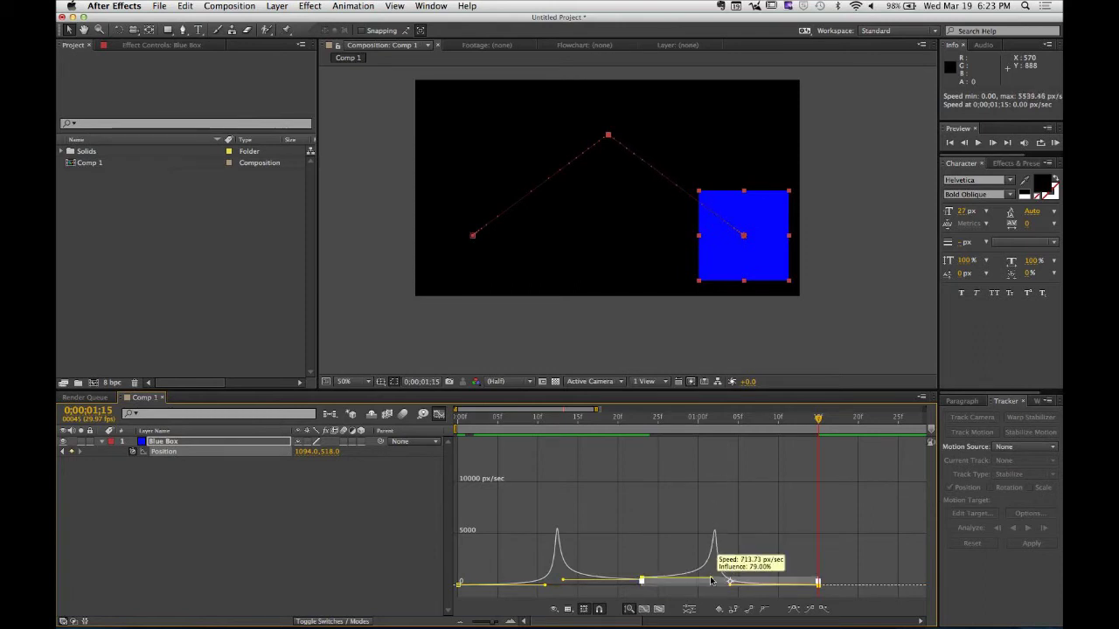
{"action": "left_click", "coordinate": [675, 549]}
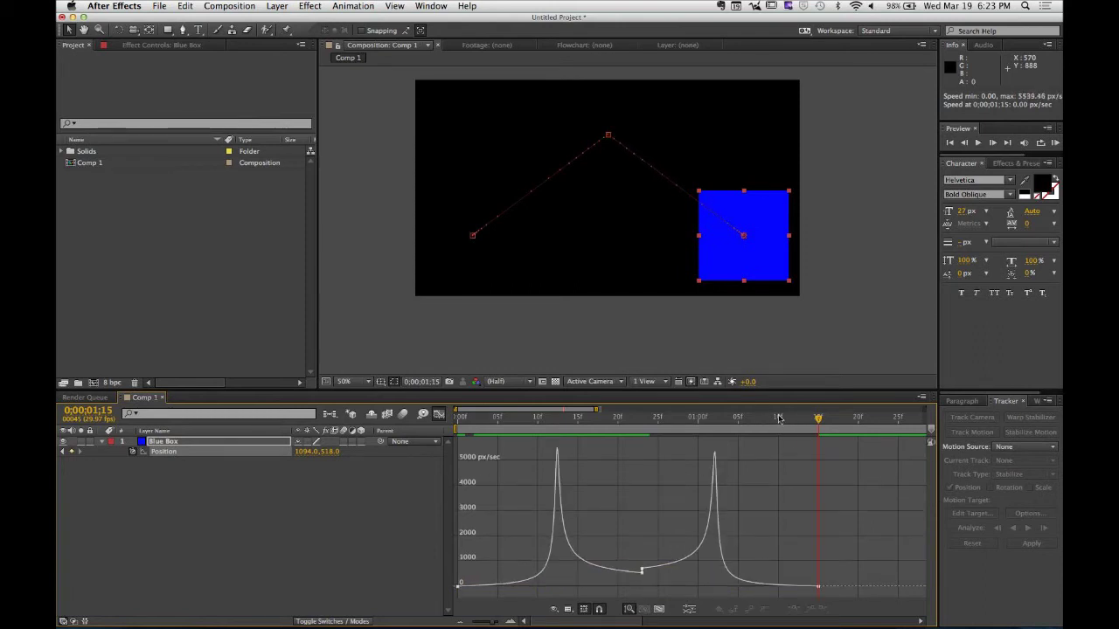
{"action": "key", "text": "space"}
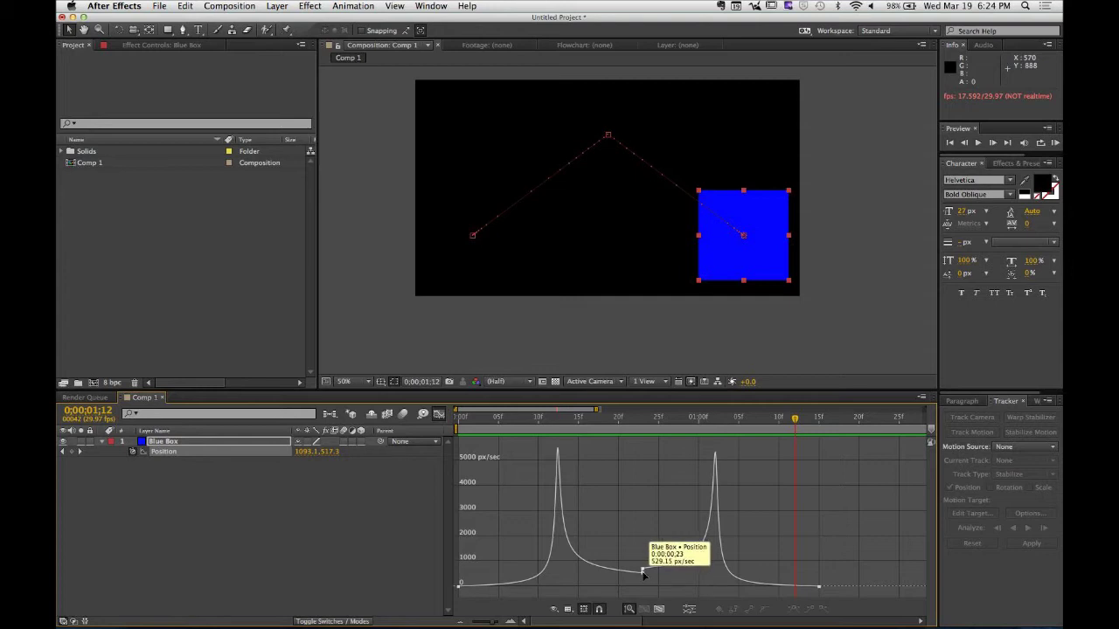
Lower the middle Position keyframe to 0 px/sec in the speed graph, preview the motion from the start, and return to the first frame.
{"action": "left_click_drag", "start_coordinate": [643, 573], "coordinate": [644, 586]}
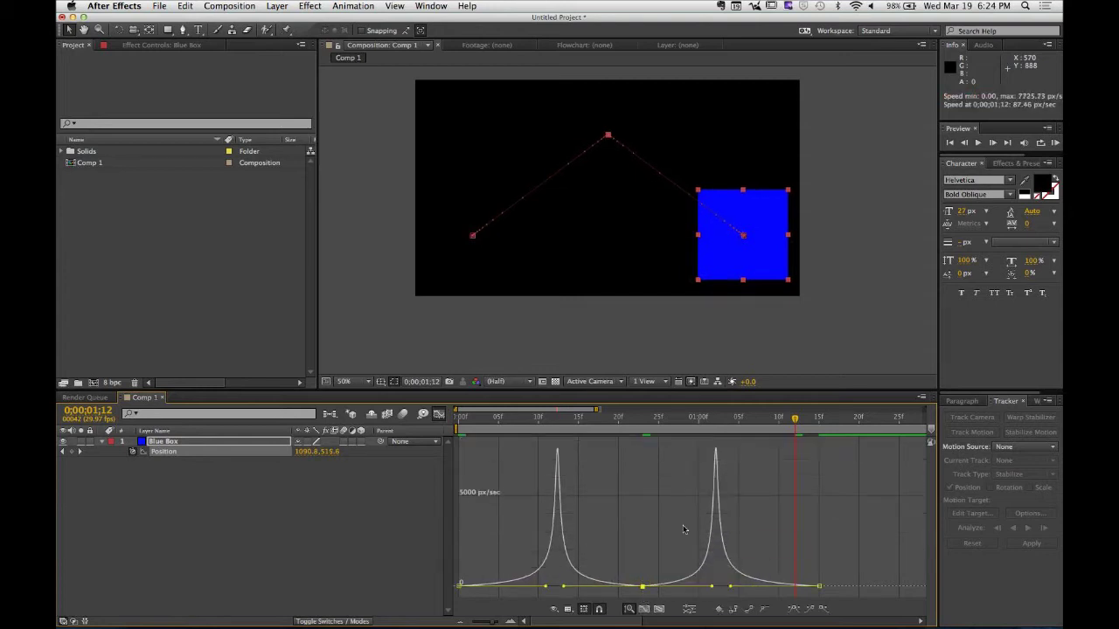
{"action": "left_click_drag", "start_coordinate": [530, 414], "coordinate": [411, 427]}
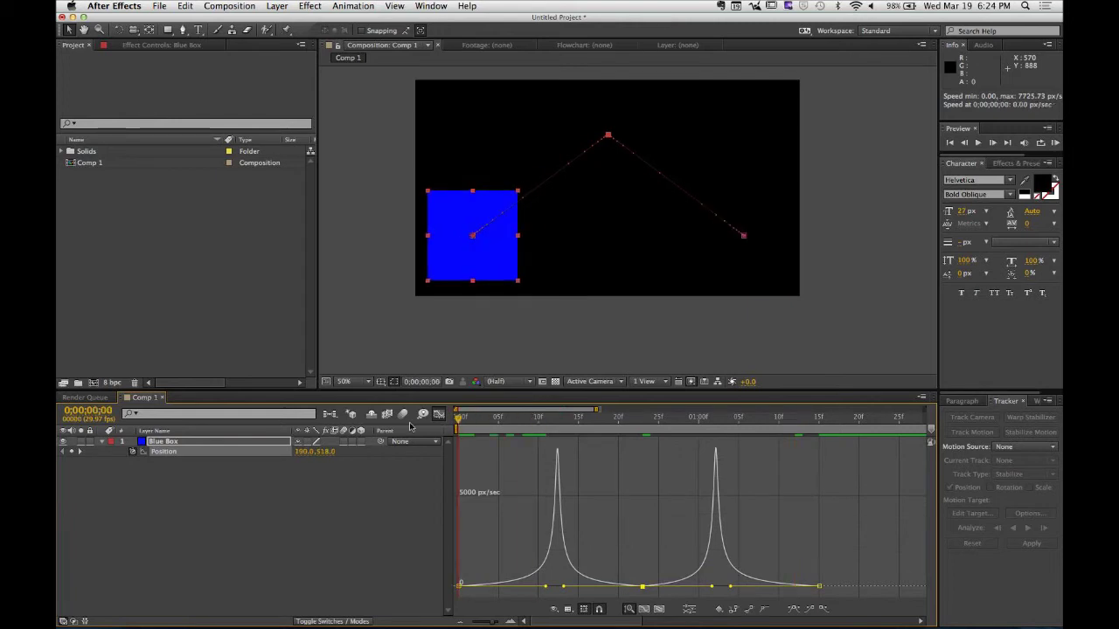
{"action": "key", "text": "space"}
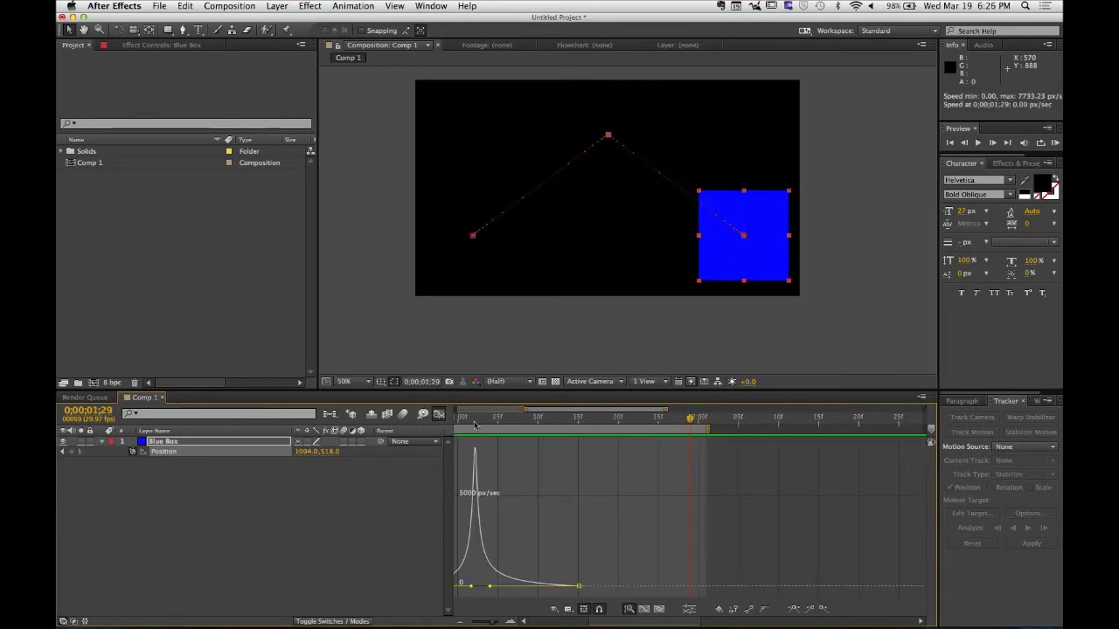
{"action": "left_click_drag", "start_coordinate": [669, 419], "coordinate": [344, 430]}
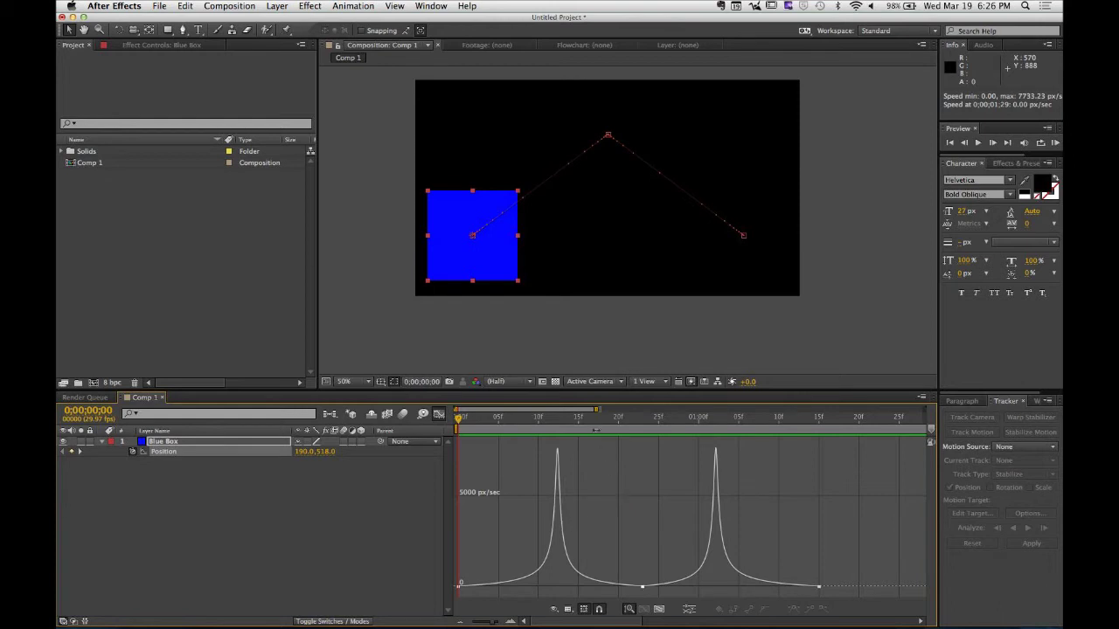
Remove all Position keyframes from the Blue Box layer.
{"action": "left_click", "coordinate": [611, 418]}
{"action": "left_click", "coordinate": [218, 532]}
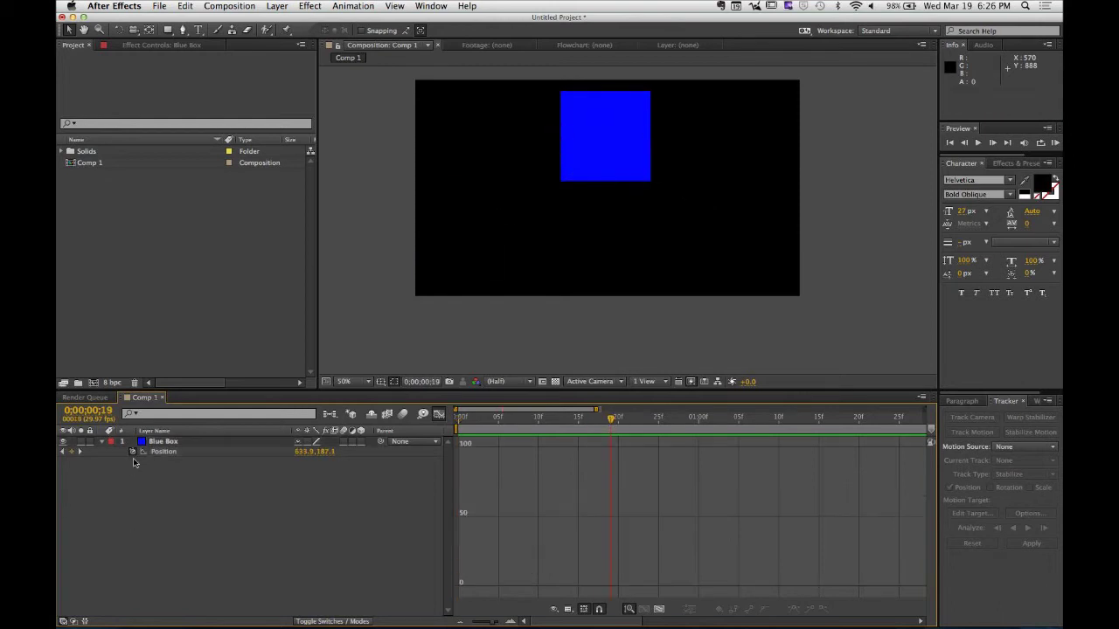
{"action": "left_click", "coordinate": [132, 452]}
{"action": "left_click", "coordinate": [207, 534]}
{"action": "left_click", "coordinate": [169, 442]}
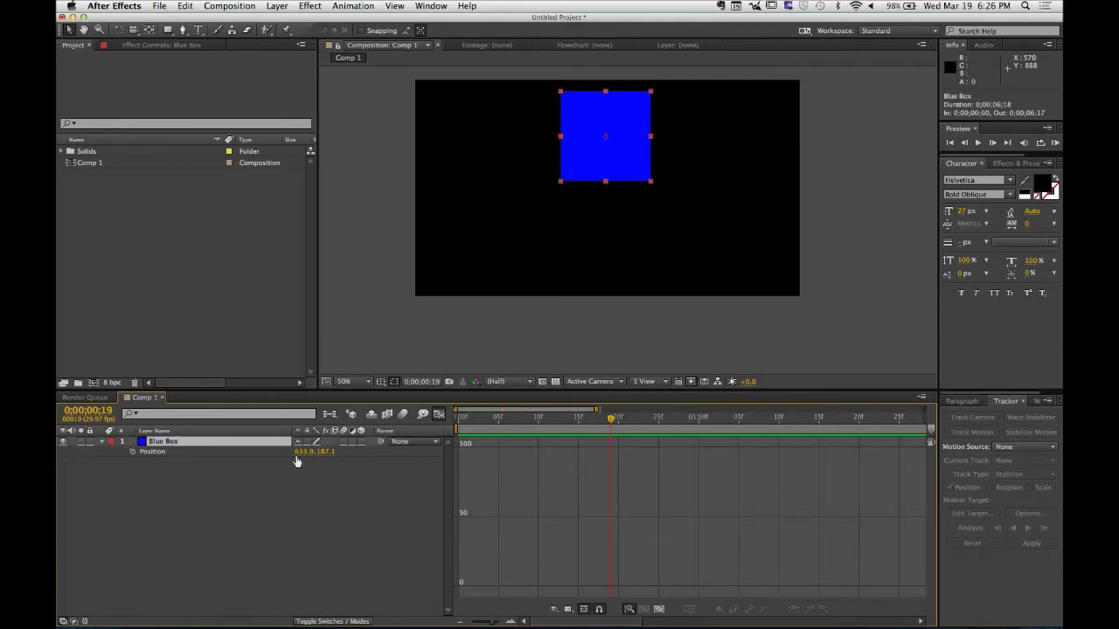
Return to the first frame and reset the Blue Box's Transform properties to center it in the composition.
{"action": "left_click_drag", "start_coordinate": [612, 418], "coordinate": [461, 417]}
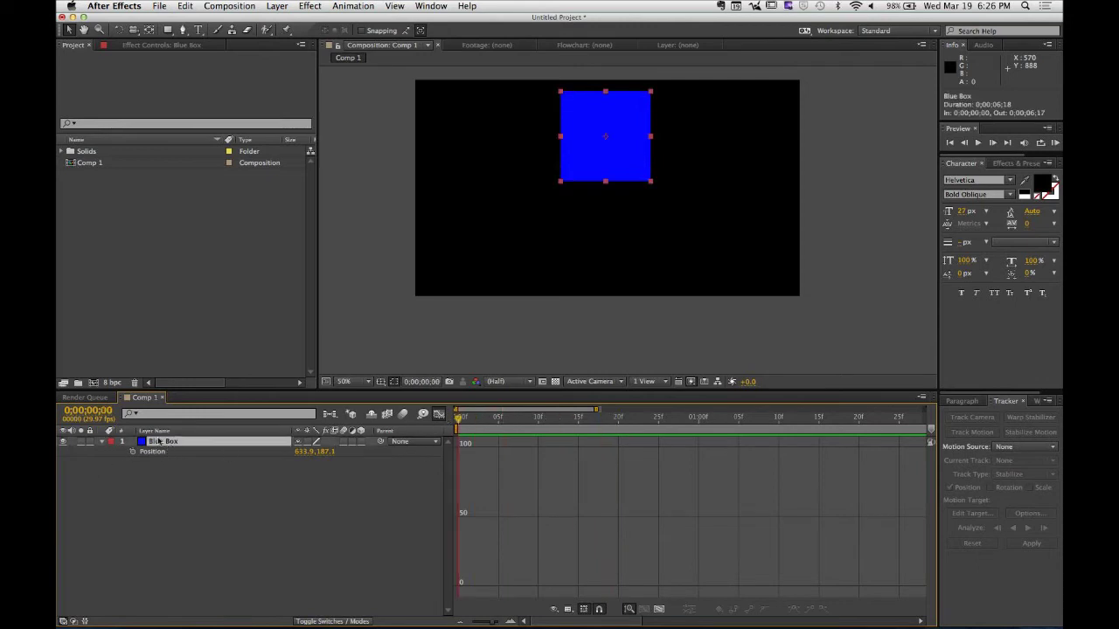
{"action": "key", "text": "p"}
{"action": "left_click", "coordinate": [101, 442]}
{"action": "left_click", "coordinate": [302, 452]}
{"action": "left_click", "coordinate": [321, 492]}
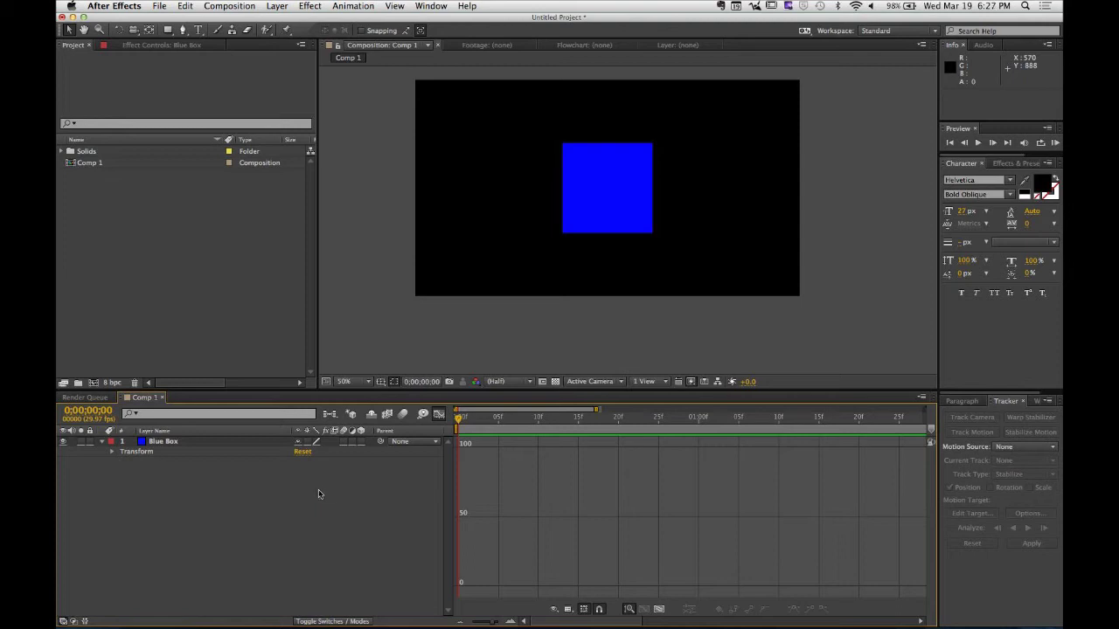
{"action": "left_click", "coordinate": [201, 442]}
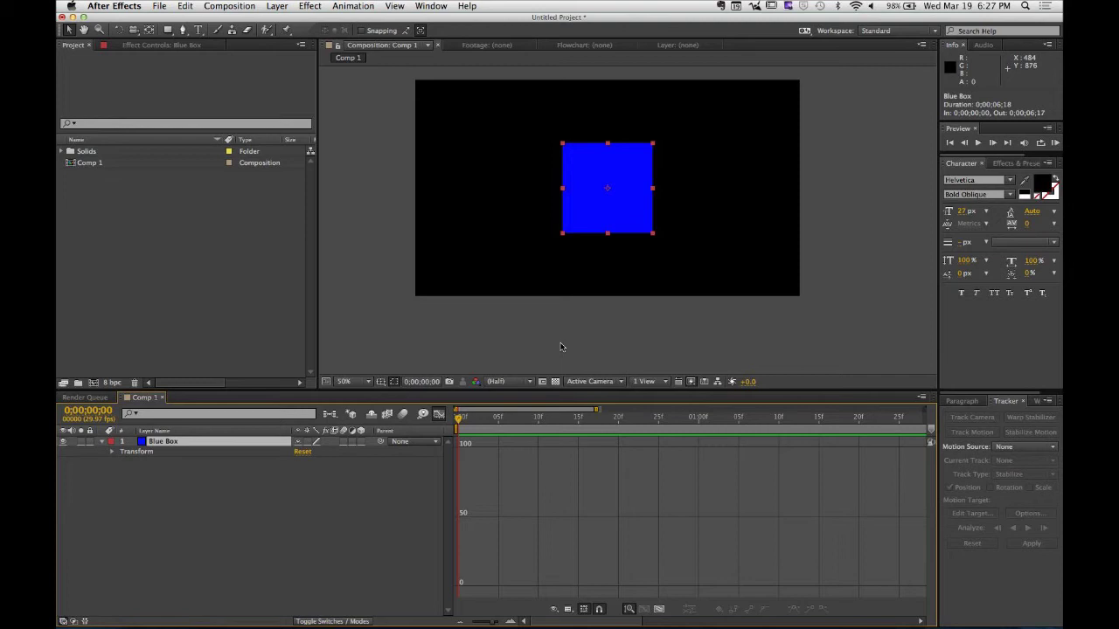
{"action": "left_click", "coordinate": [137, 502]}
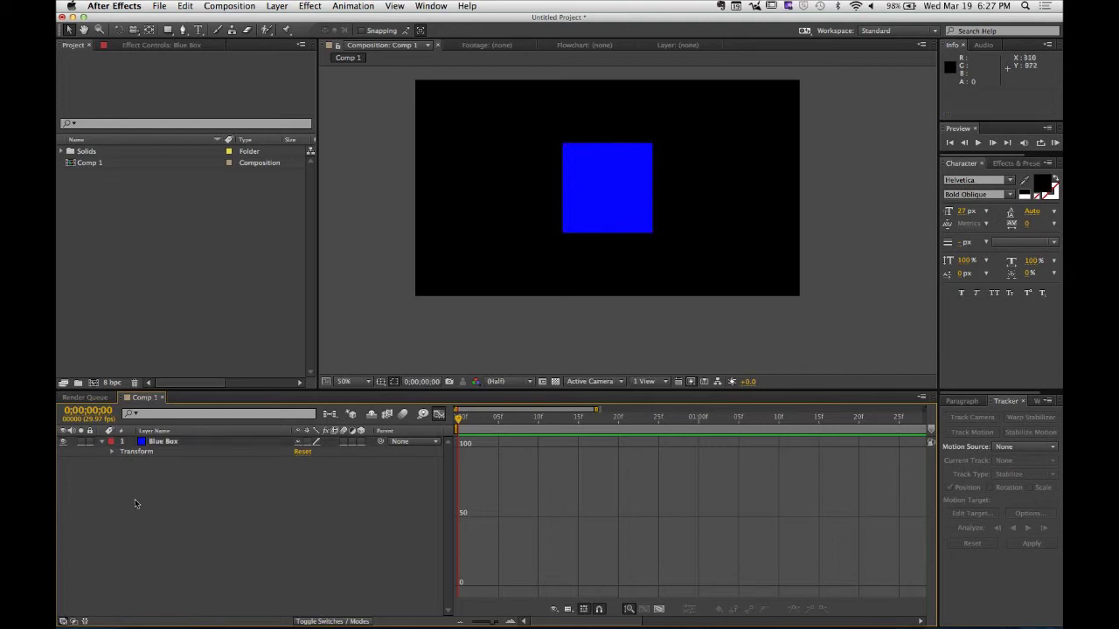
Create a 100% Scale keyframe for the Blue Box, close the Graph Editor, and move the keyframe to 0;00;00;15.
{"action": "left_click", "coordinate": [159, 453]}
{"action": "key", "text": "s"}
{"action": "left_click", "coordinate": [144, 453]}
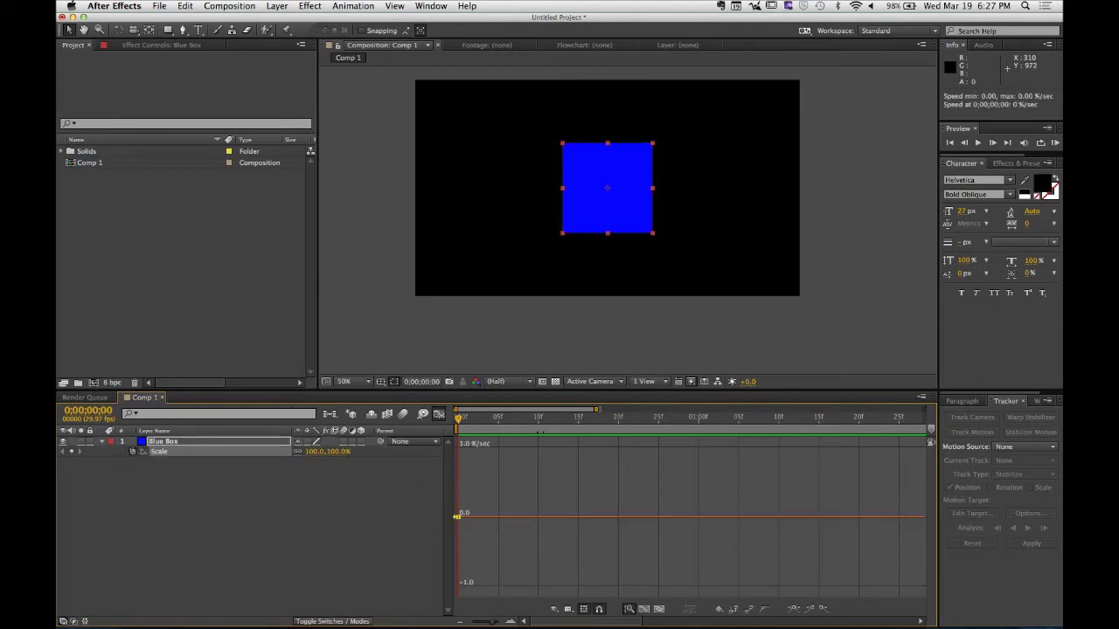
{"action": "left_click", "coordinate": [439, 413]}
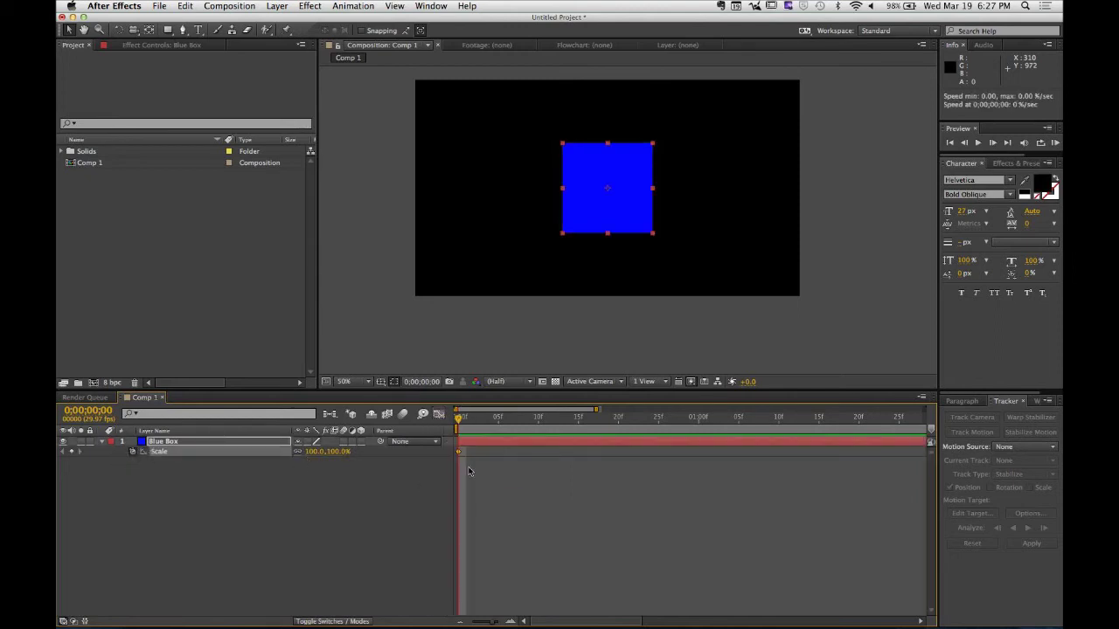
{"action": "left_click_drag", "start_coordinate": [587, 452], "coordinate": [578, 452]}
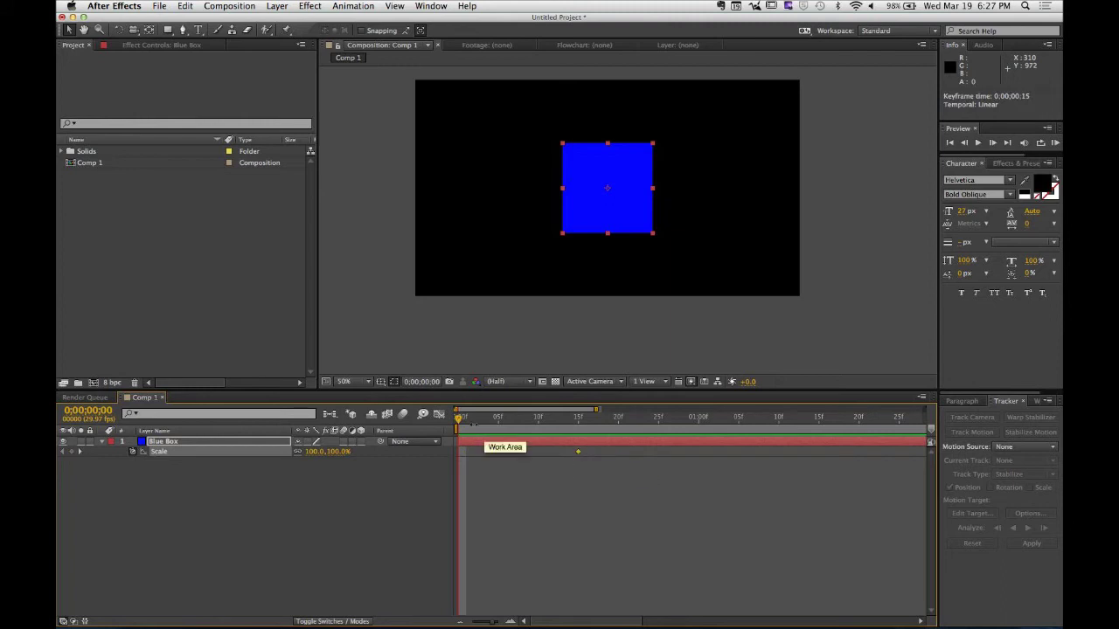
{"action": "left_click", "coordinate": [236, 484]}
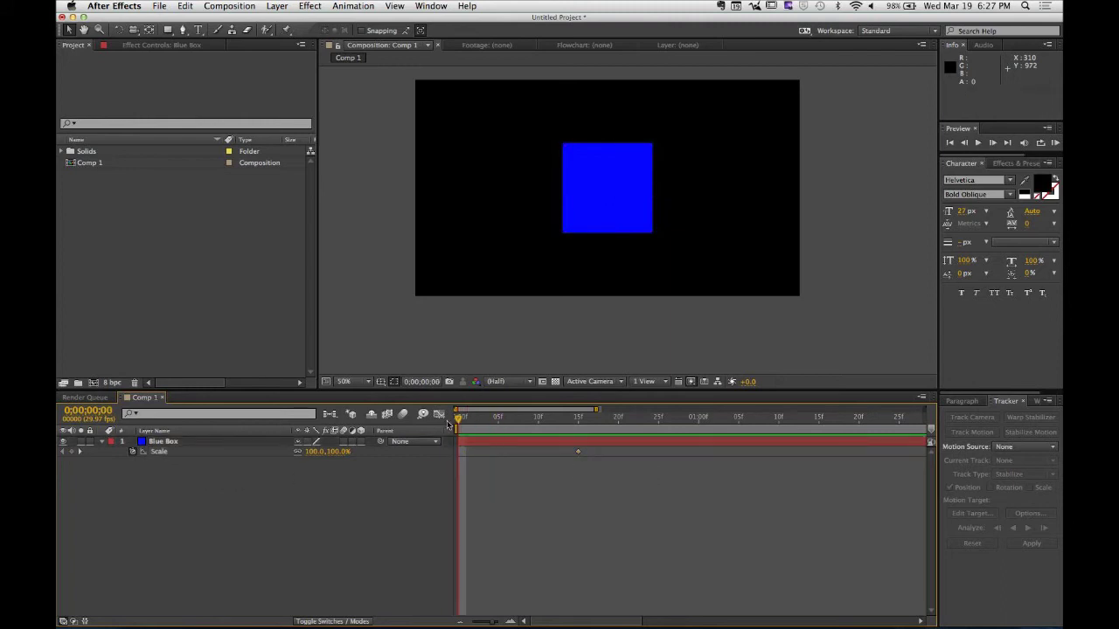
Set the Blue Box's Scale to 0% at the first frame and preview the scale-up animation.
{"action": "left_click", "coordinate": [339, 452]}
{"action": "type", "text": "0"}
{"action": "key", "text": "Return"}
{"action": "left_click", "coordinate": [471, 559]}
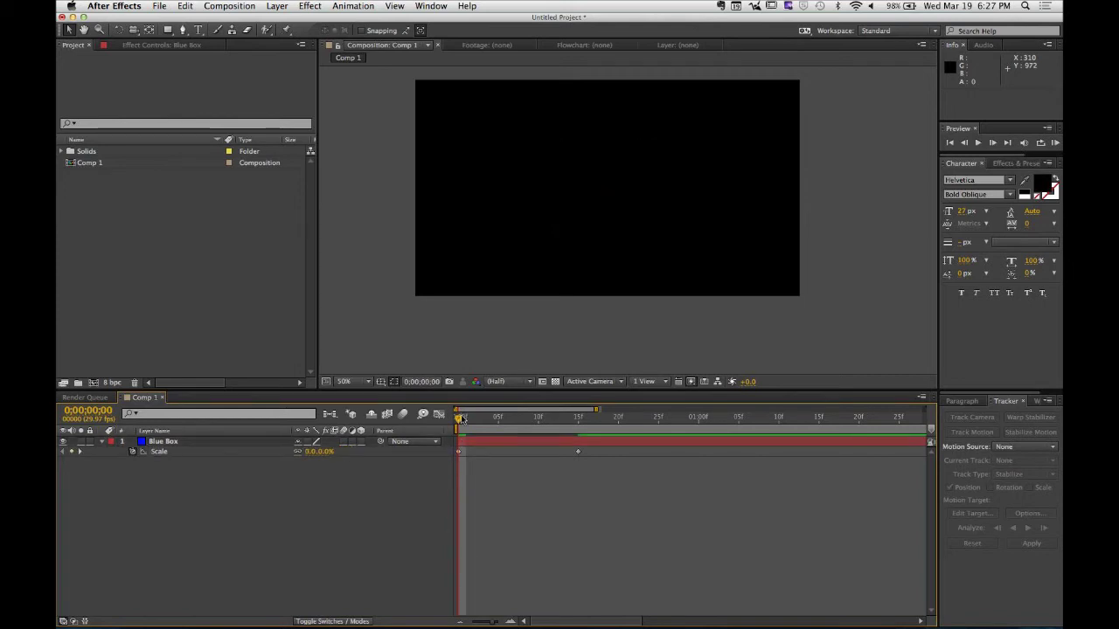
{"action": "left_click_drag", "start_coordinate": [459, 418], "coordinate": [594, 426]}
{"action": "key", "text": "KP_0"}
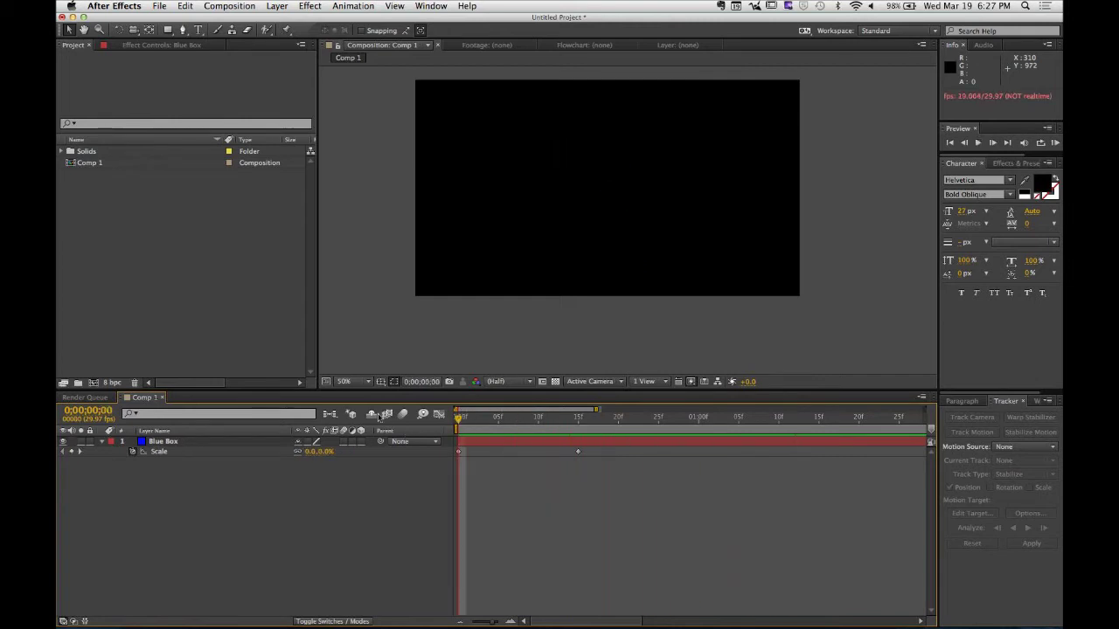
{"action": "key", "text": "space"}
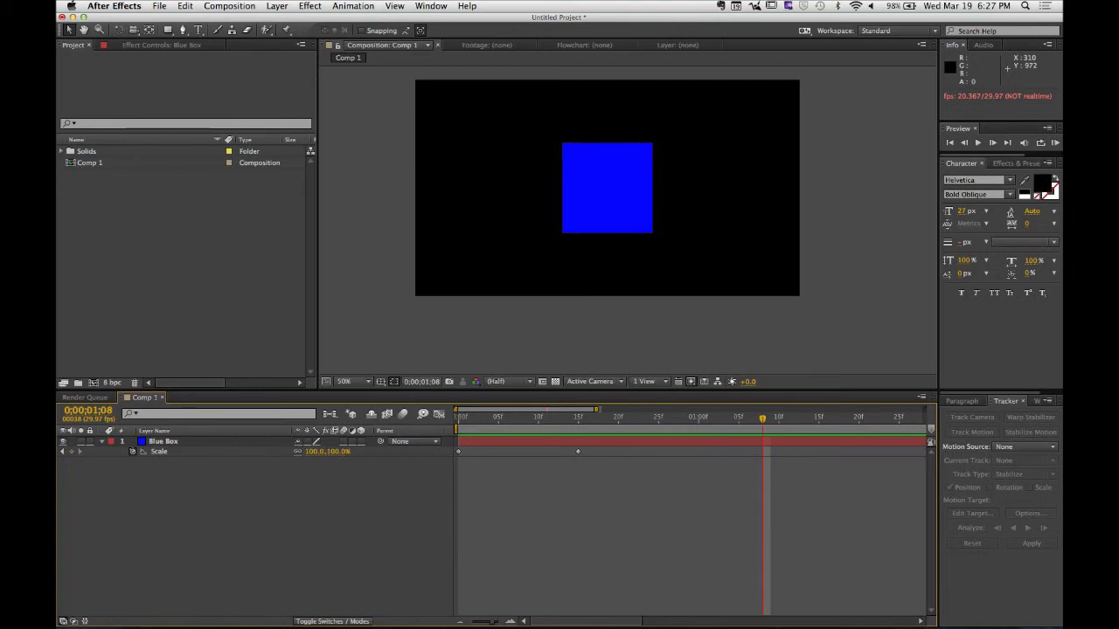
Shorten the work area to 0;00;00;00–0;00;00;23 and preview the Blue Box's scale-up animation.
{"action": "key", "text": "="}
{"action": "key", "text": "minus"}
{"action": "key", "text": "minus"}
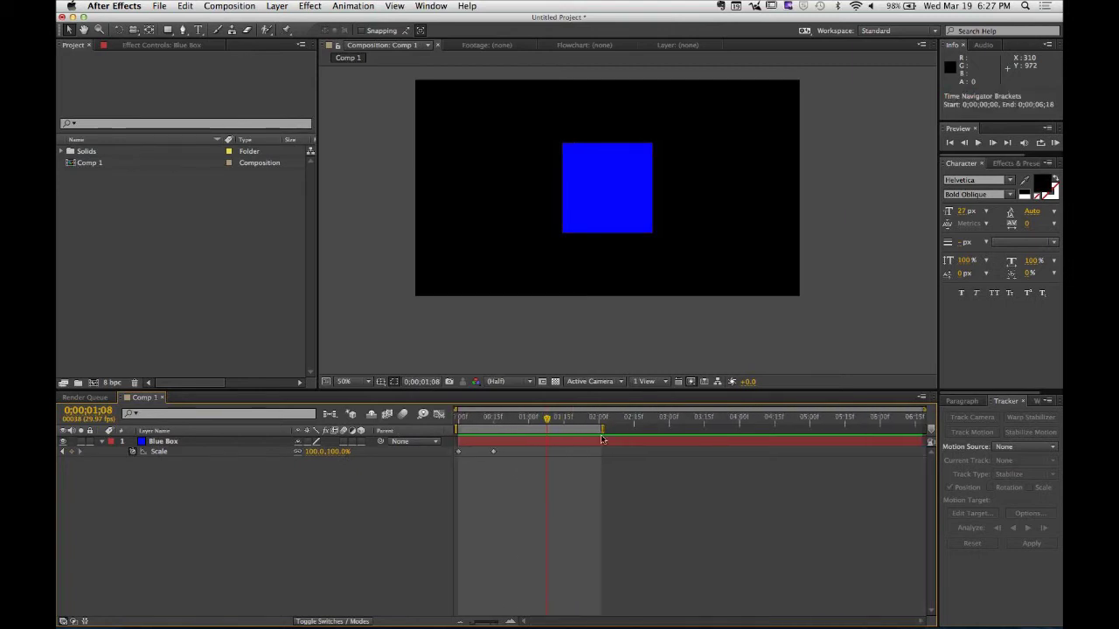
{"action": "left_click_drag", "start_coordinate": [598, 428], "coordinate": [516, 428]}
{"action": "key", "text": "Home"}
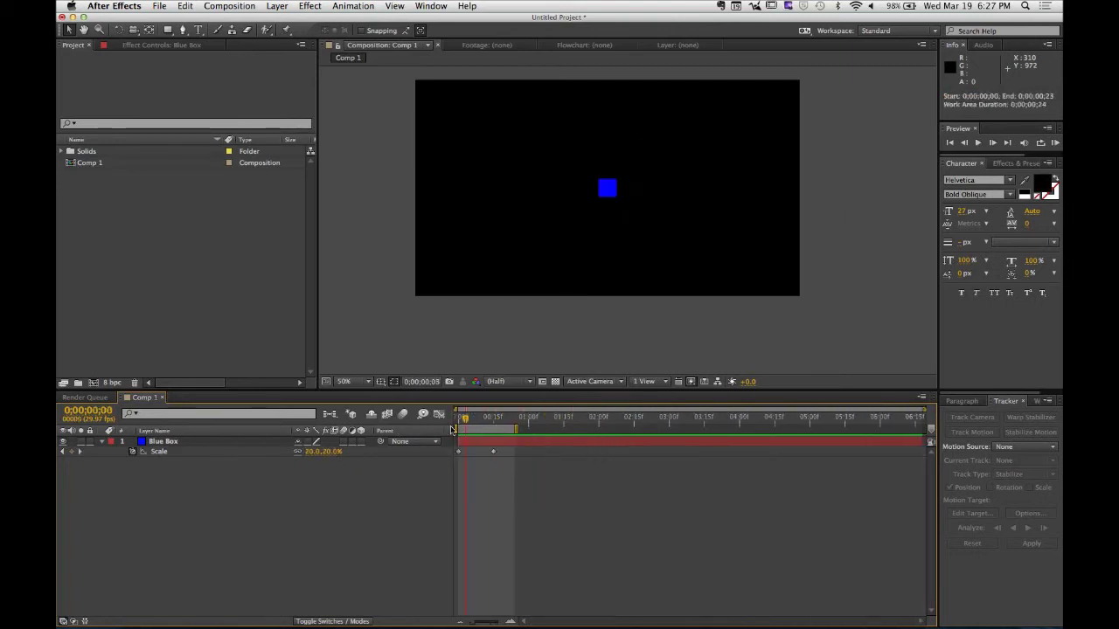
{"action": "left_click_drag", "start_coordinate": [925, 408], "coordinate": [536, 409]}
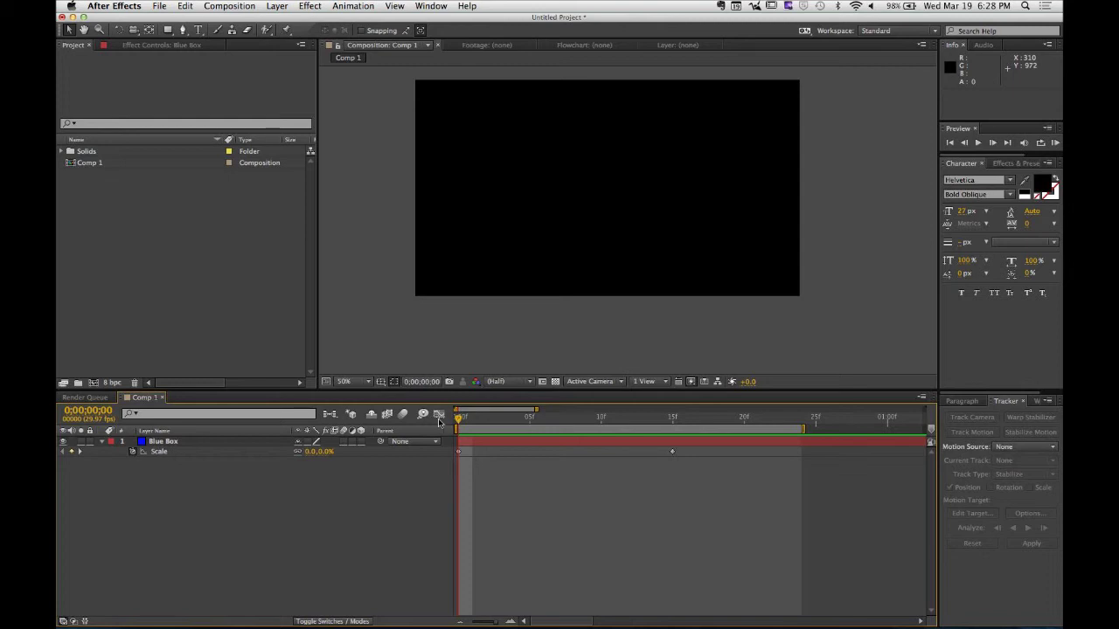
{"action": "key", "text": "space"}
{"action": "key", "text": "space"}
Duplicate the Blue Box layer and change the duplicate's solid color to red (FF0000) as a new solid.
{"action": "left_click", "coordinate": [215, 445]}
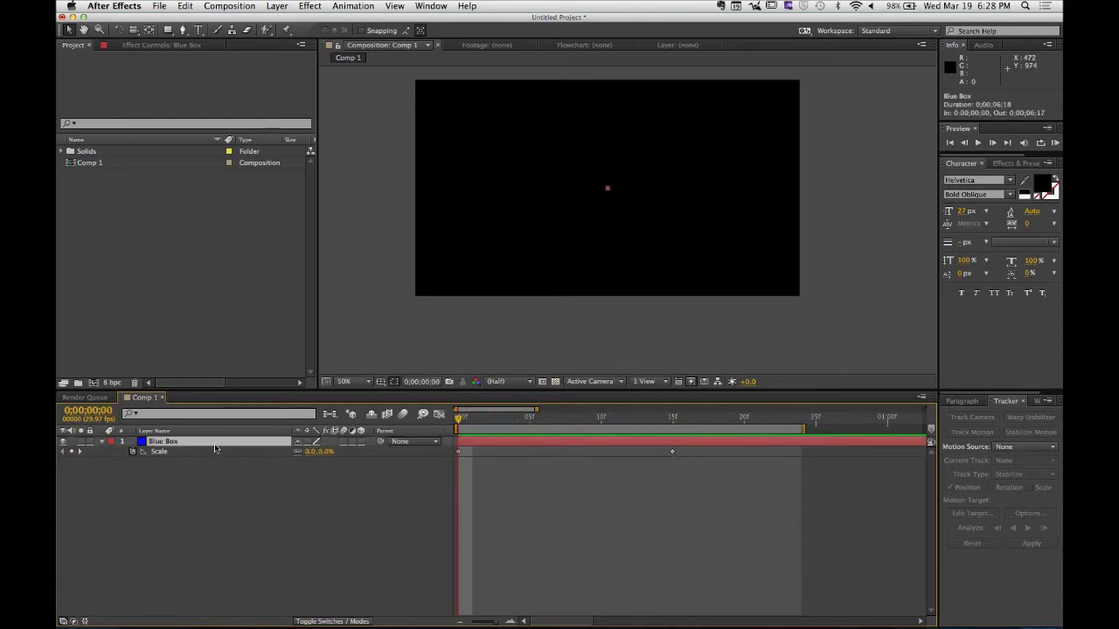
{"action": "key", "text": "super+d"}
{"action": "left_click", "coordinate": [182, 487]}
{"action": "left_click", "coordinate": [173, 444]}
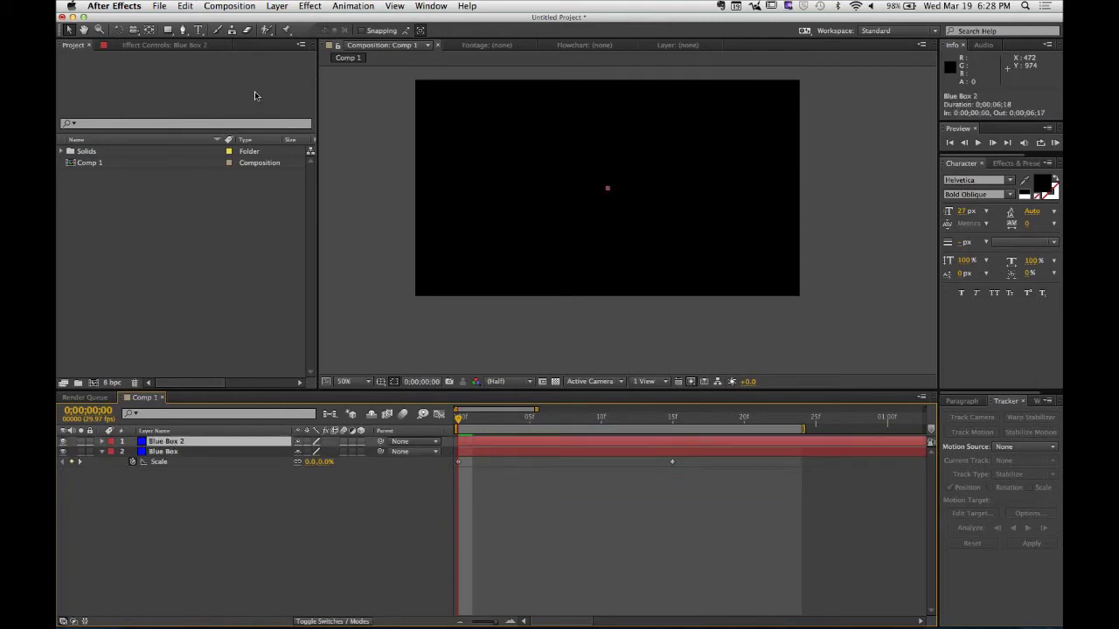
{"action": "left_click", "coordinate": [277, 6]}
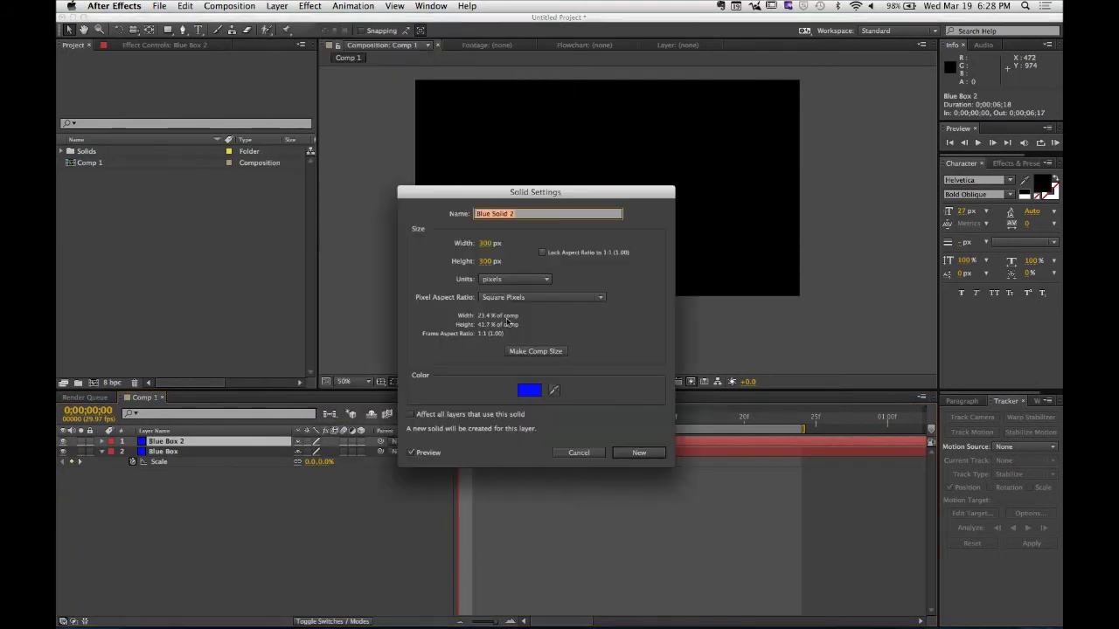
{"action": "left_click", "coordinate": [528, 395]}
{"action": "left_click_drag", "start_coordinate": [431, 387], "coordinate": [431, 372]}
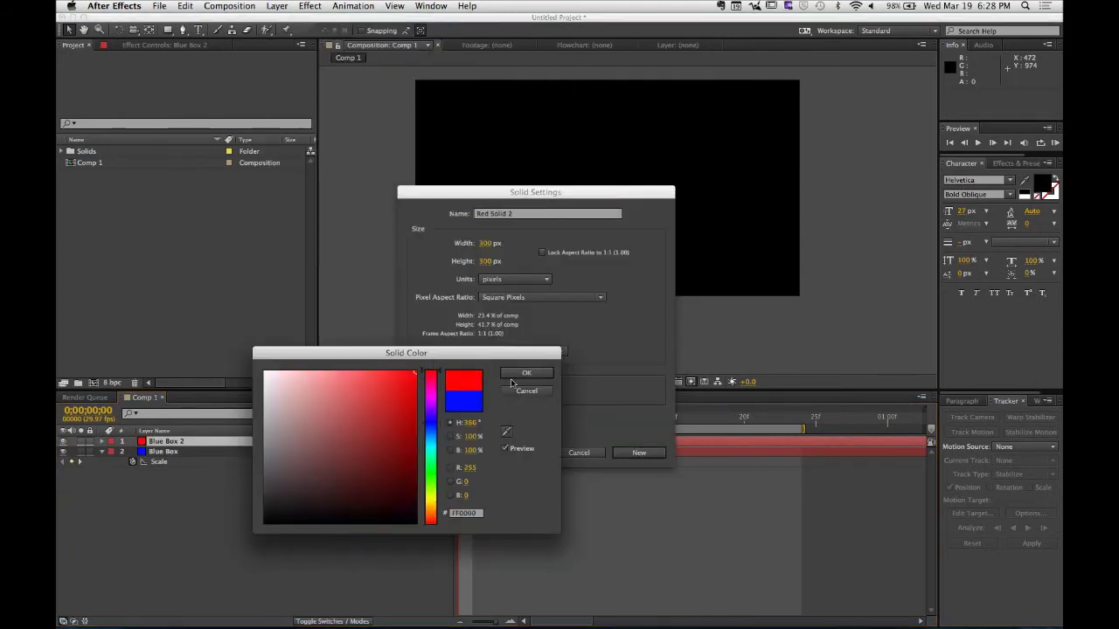
{"action": "left_click", "coordinate": [526, 373]}
{"action": "left_click", "coordinate": [639, 452]}
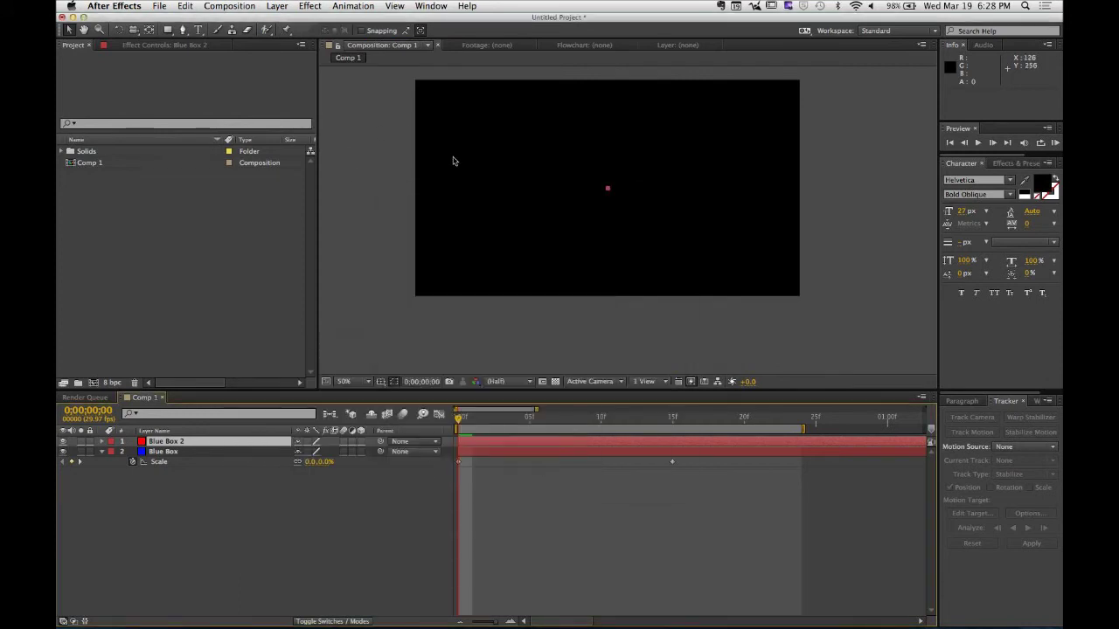
At 0;00;00;15, place the red box and the blue box side by side across the center, and preview from the first frame.
{"action": "left_click_drag", "start_coordinate": [583, 416], "coordinate": [672, 417]}
{"action": "left_click_drag", "start_coordinate": [615, 227], "coordinate": [690, 218]}
{"action": "left_click", "coordinate": [639, 227], "text": "shift"}
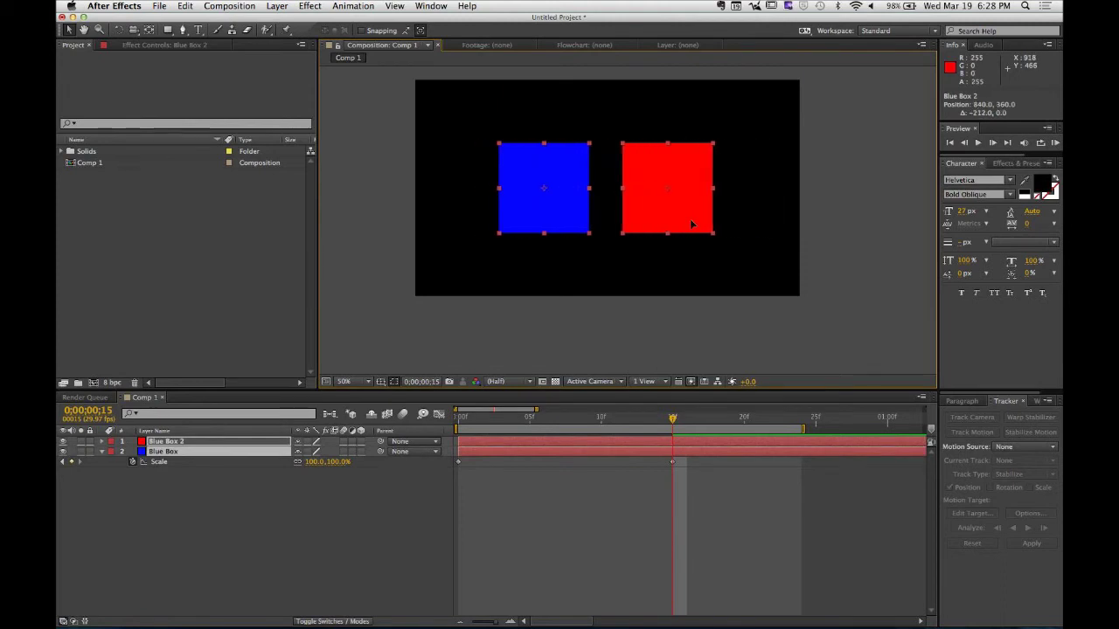
{"action": "left_click", "coordinate": [598, 512]}
{"action": "key", "text": "Home"}
{"action": "key", "text": "space"}
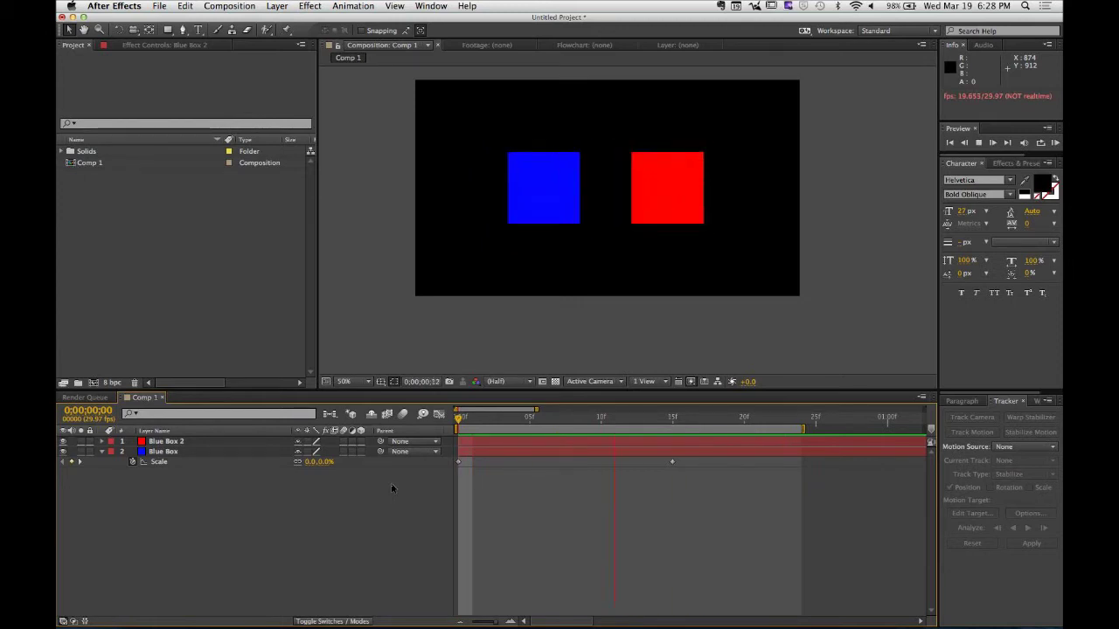
{"action": "key", "text": "space"}
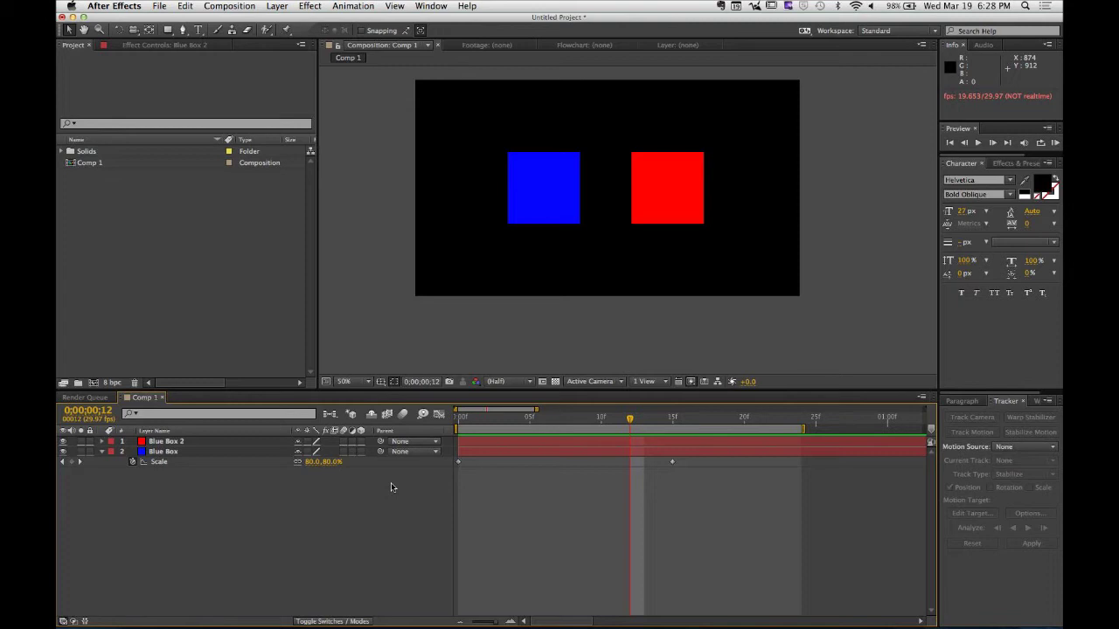
At 0;00;00;13, set the Blue Box's Scale to 134.7% to add an overshoot keyframe before the final size.
{"action": "left_click", "coordinate": [187, 452]}
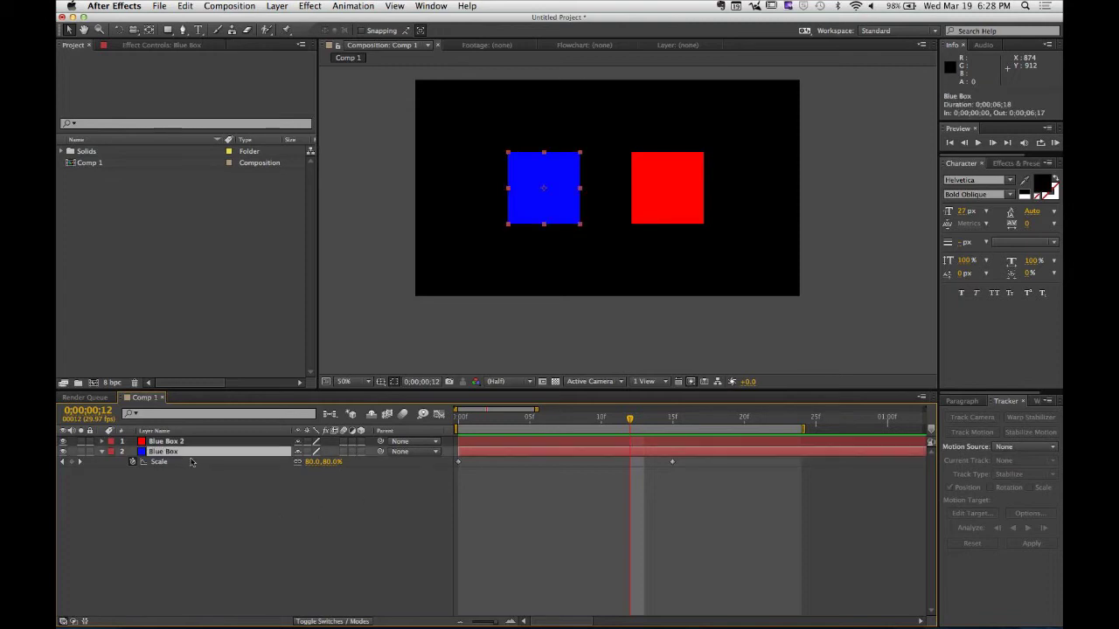
{"action": "left_click", "coordinate": [242, 546]}
{"action": "left_click_drag", "start_coordinate": [630, 421], "coordinate": [670, 456]}
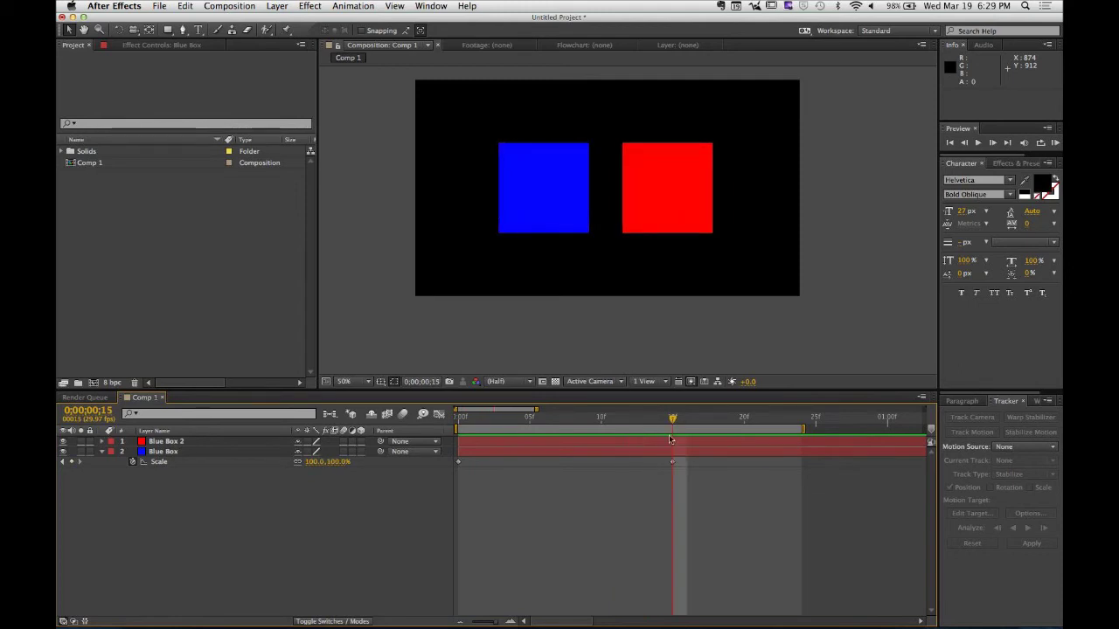
{"action": "left_click_drag", "start_coordinate": [672, 425], "coordinate": [646, 427]}
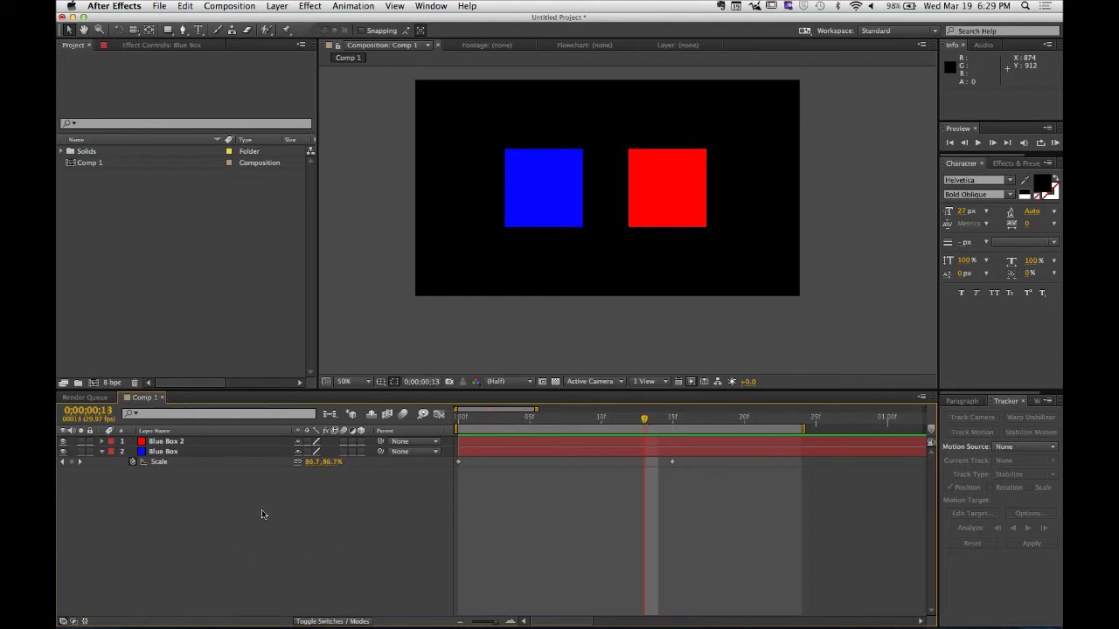
{"action": "left_click_drag", "start_coordinate": [334, 468], "coordinate": [364, 469]}
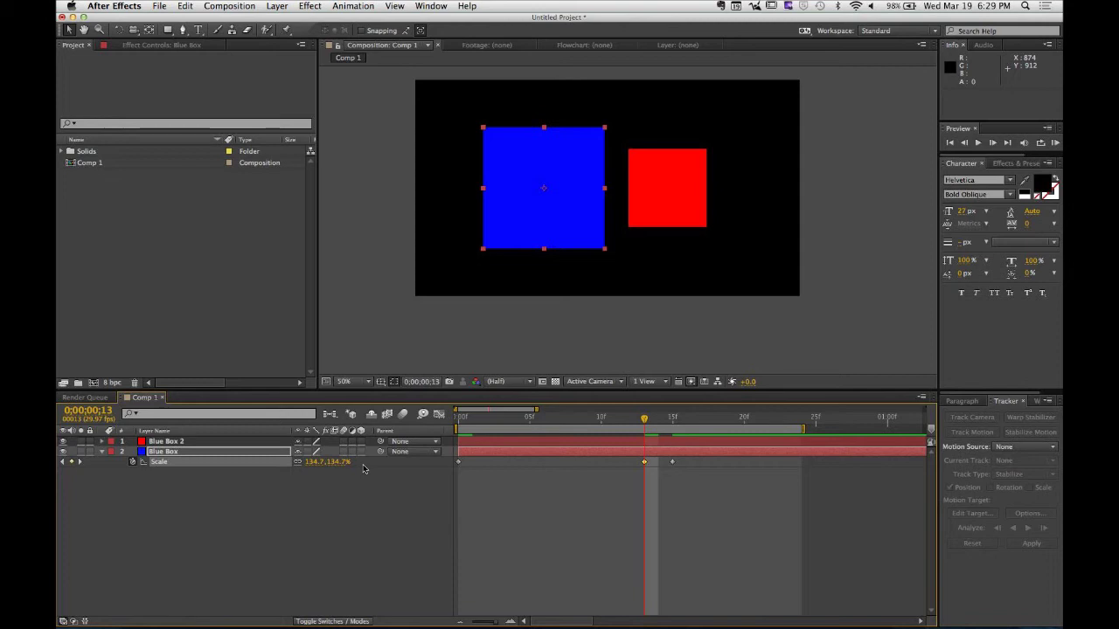
Preview the blue box's overshoot against the red box's linear scale-up from the first frame.
{"action": "left_click_drag", "start_coordinate": [644, 418], "coordinate": [392, 525]}
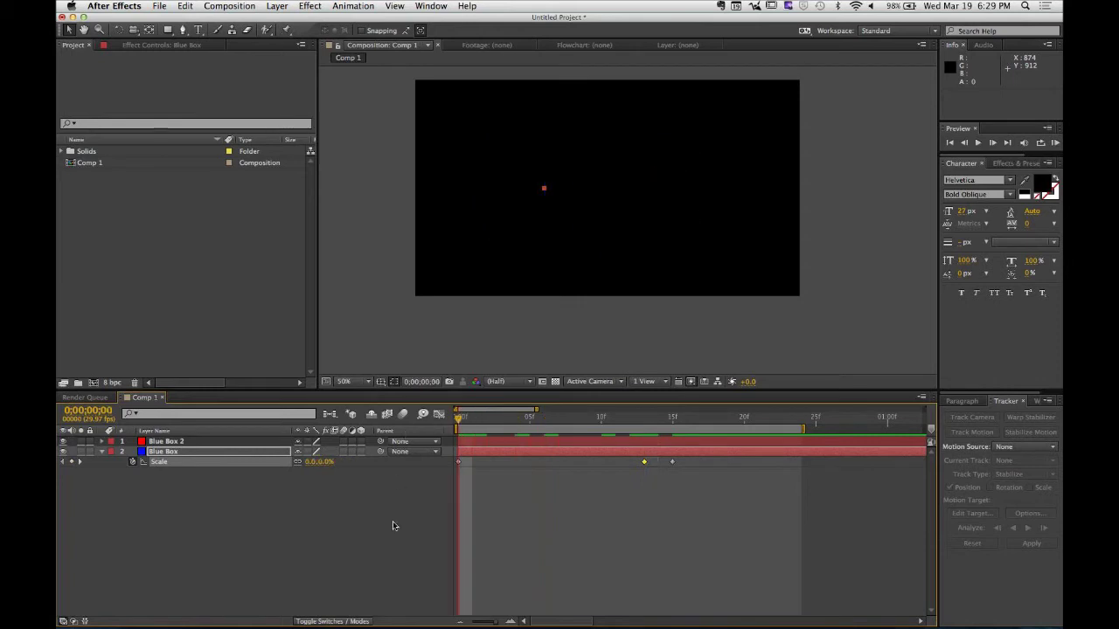
{"action": "left_click", "coordinate": [393, 525]}
{"action": "key", "text": "space"}
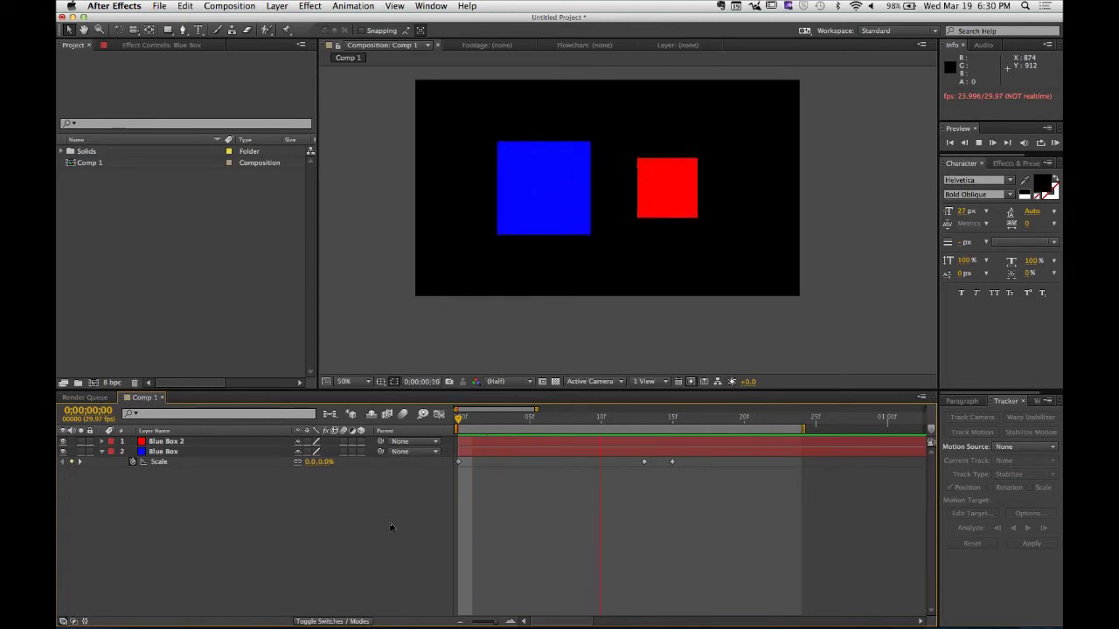
{"action": "left_click", "coordinate": [599, 527]}
Display the Blue Box's Scale speed graph in the Graph Editor and return to the first frame.
{"action": "left_click", "coordinate": [227, 451]}
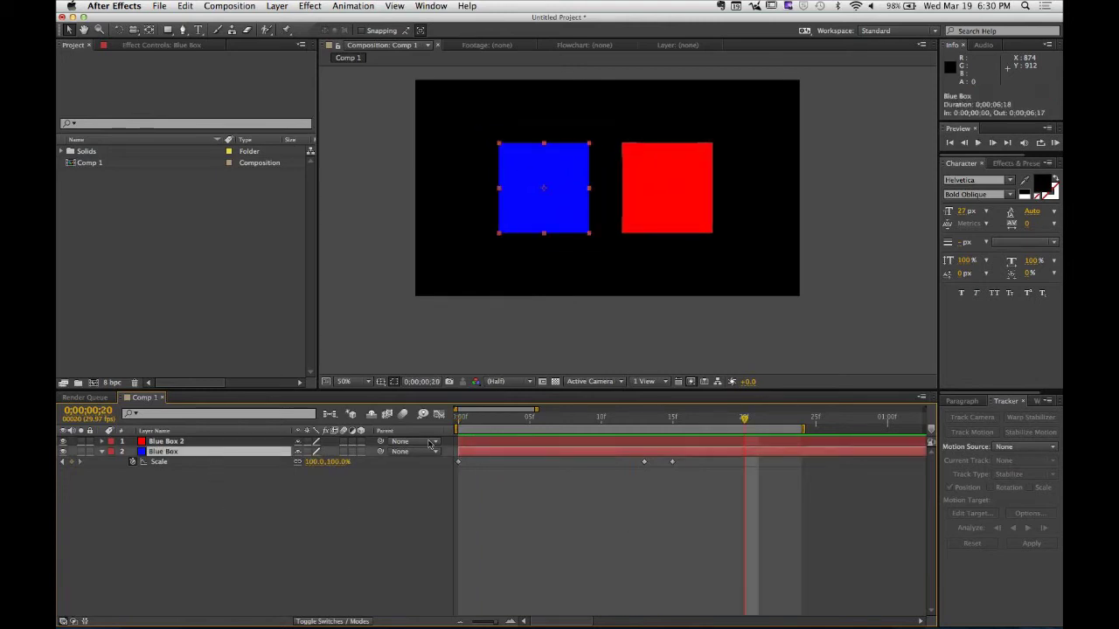
{"action": "key", "text": "Return"}
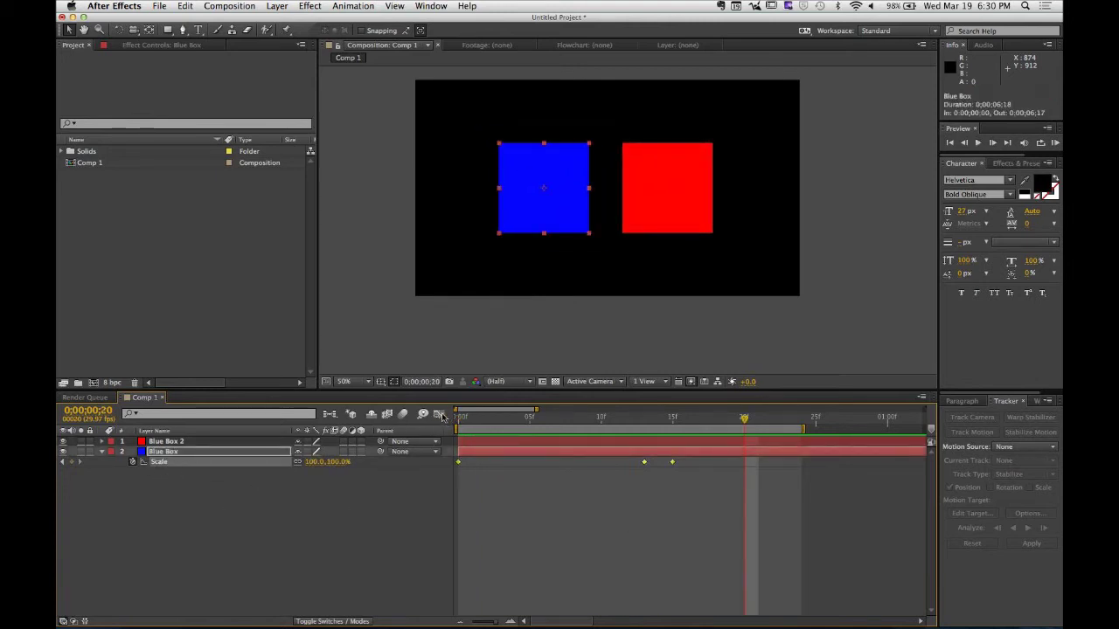
{"action": "left_click", "coordinate": [439, 415]}
{"action": "left_click", "coordinate": [390, 514]}
{"action": "left_click", "coordinate": [158, 462]}
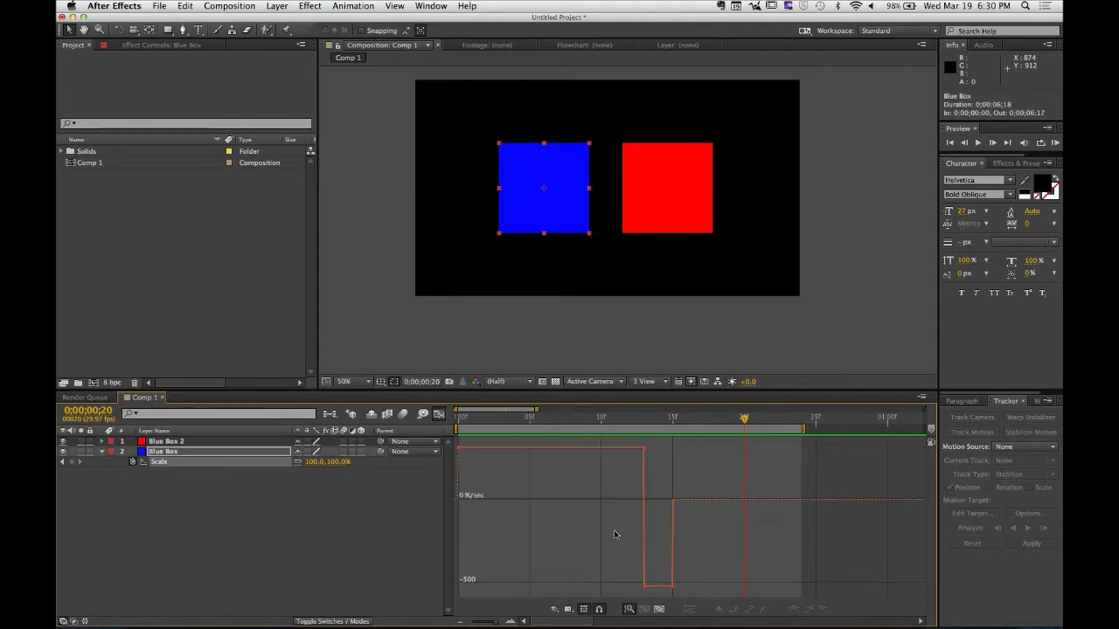
{"action": "left_click", "coordinate": [568, 609]}
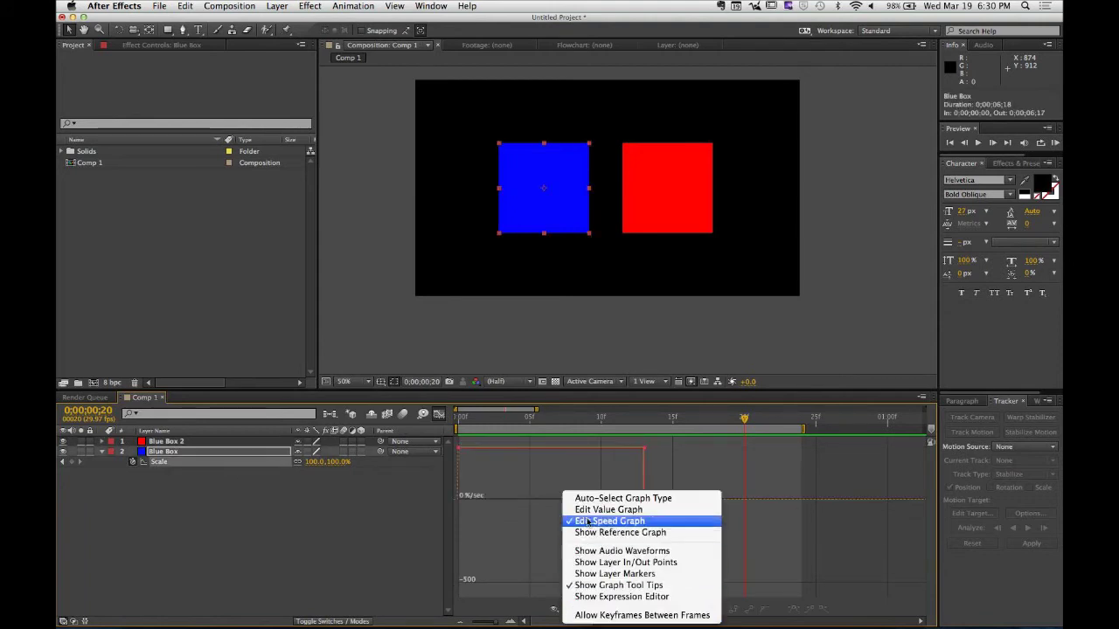
{"action": "left_click", "coordinate": [406, 530]}
{"action": "left_click_drag", "start_coordinate": [743, 417], "coordinate": [458, 433]}
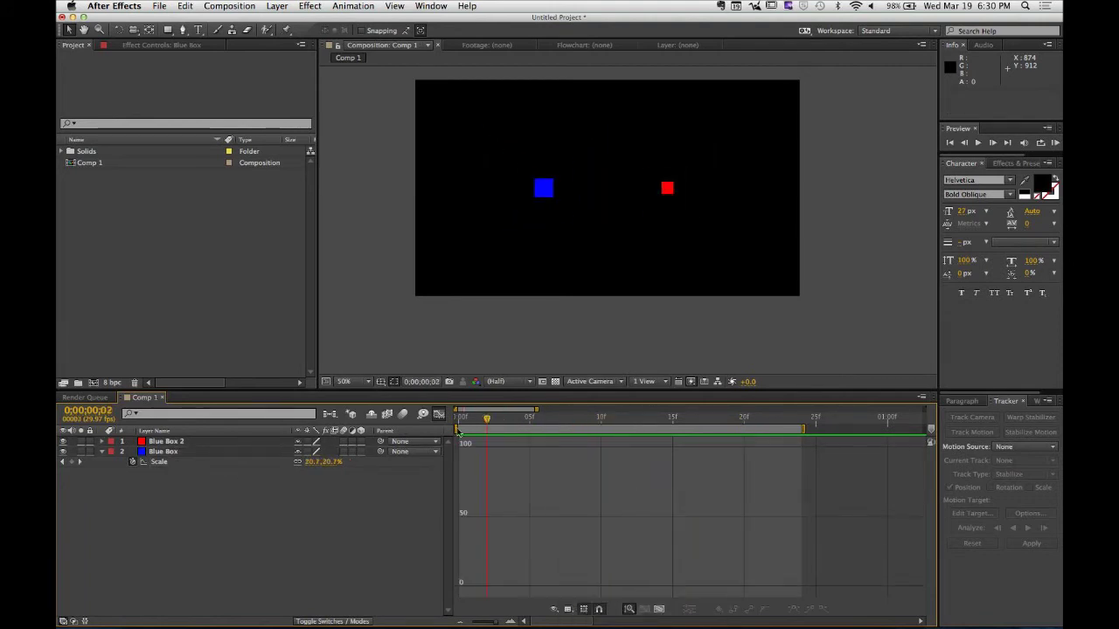
{"action": "left_click", "coordinate": [163, 463]}
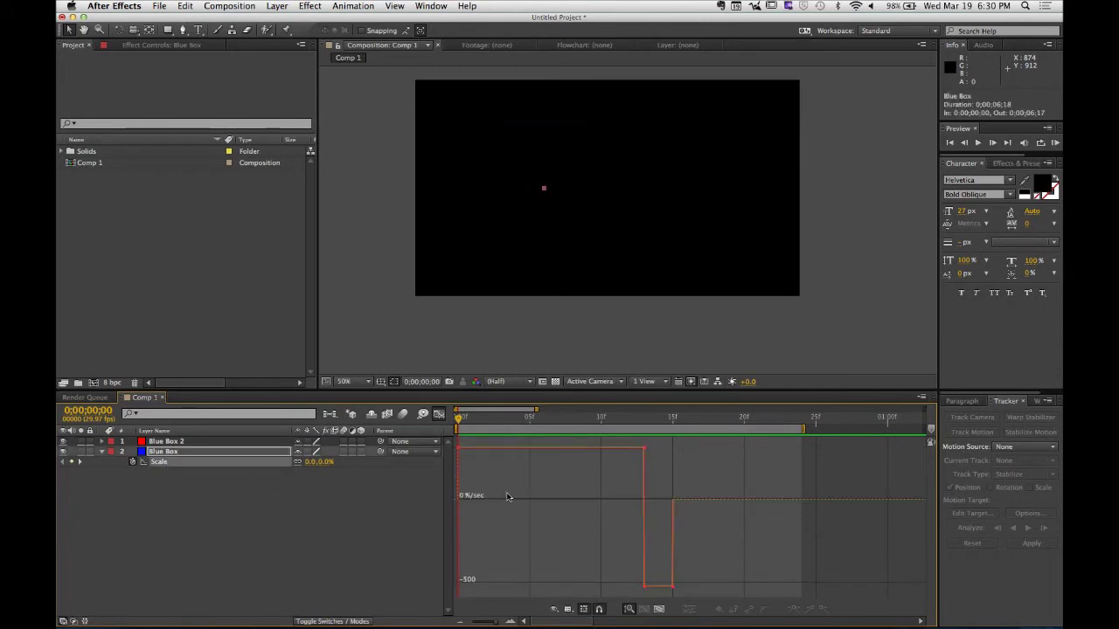
Lower the speed of the Blue Box's first Scale keyframe to about 5 %/sec and preview the eased start.
{"action": "left_click", "coordinate": [477, 450]}
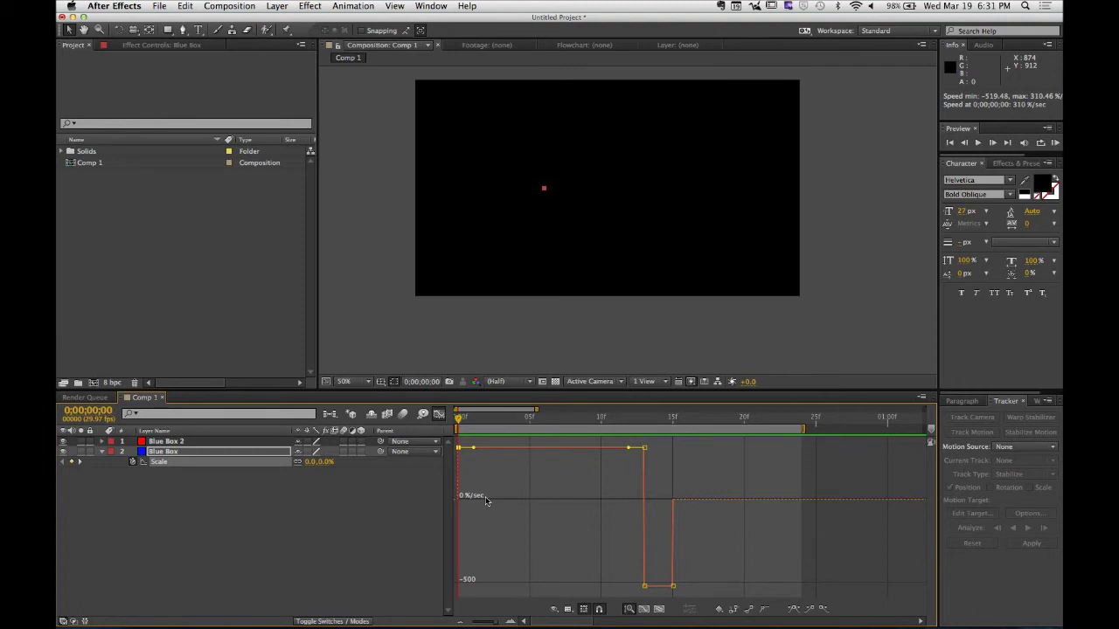
{"action": "left_click_drag", "start_coordinate": [460, 448], "coordinate": [463, 498]}
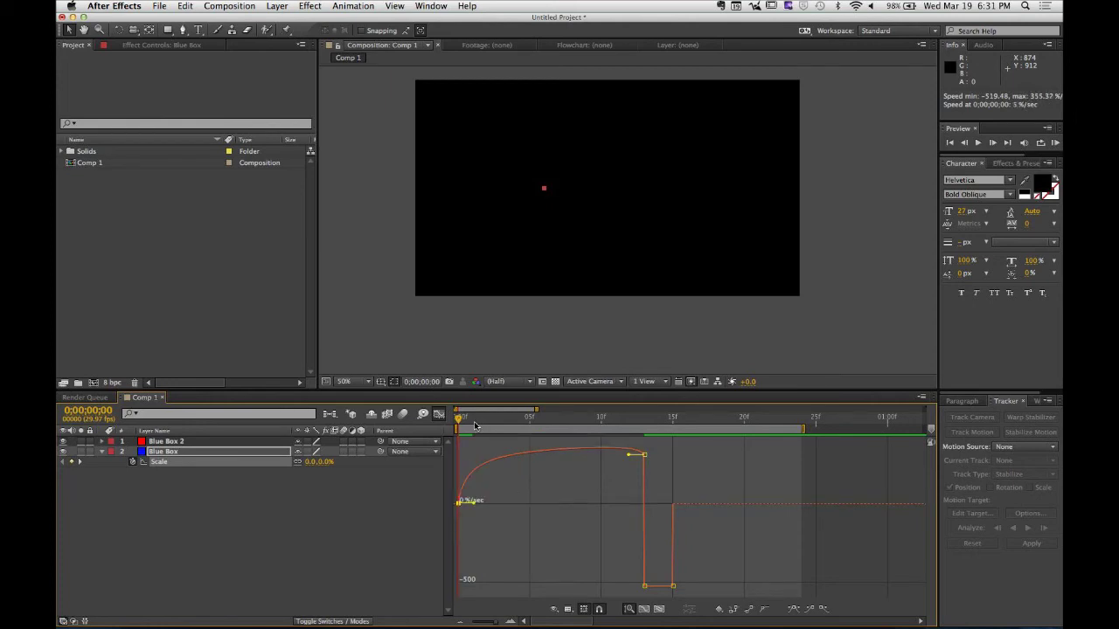
{"action": "left_click_drag", "start_coordinate": [475, 426], "coordinate": [407, 427]}
{"action": "key", "text": "space"}
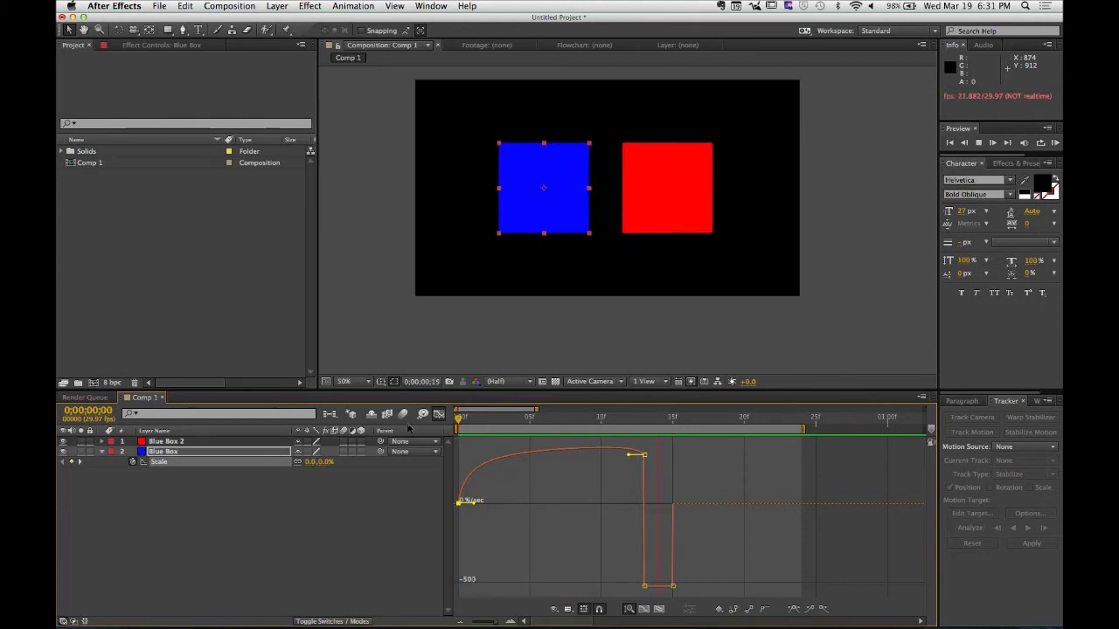
{"action": "key", "text": "space"}
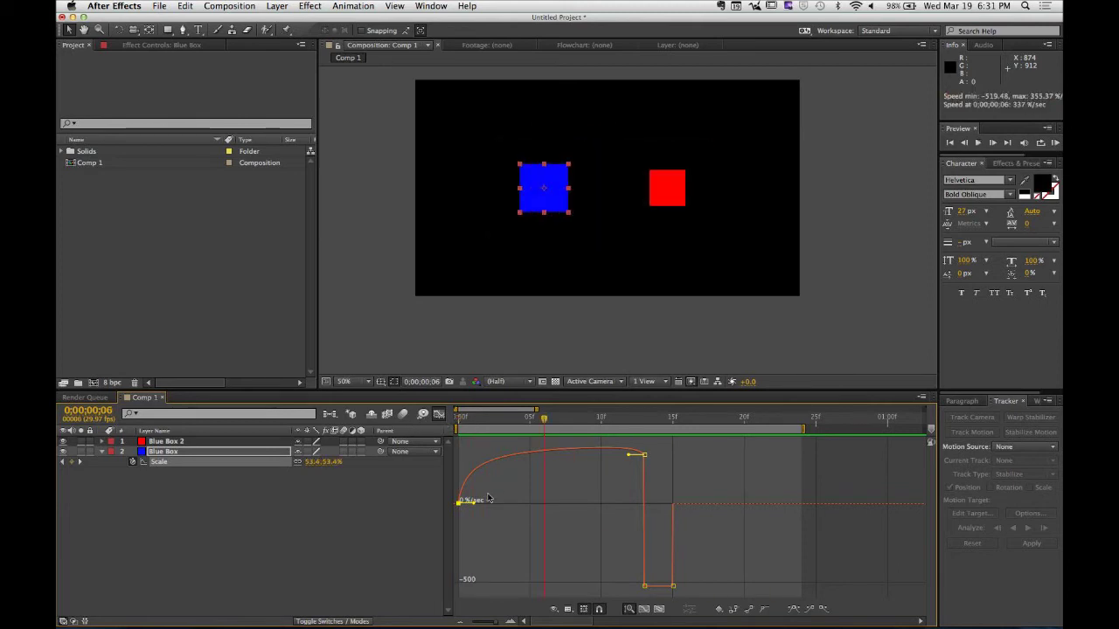
Extend the first Scale keyframe's outgoing influence handle to about frame 6 and preview the steeper acceleration.
{"action": "left_click_drag", "start_coordinate": [477, 503], "coordinate": [559, 509]}
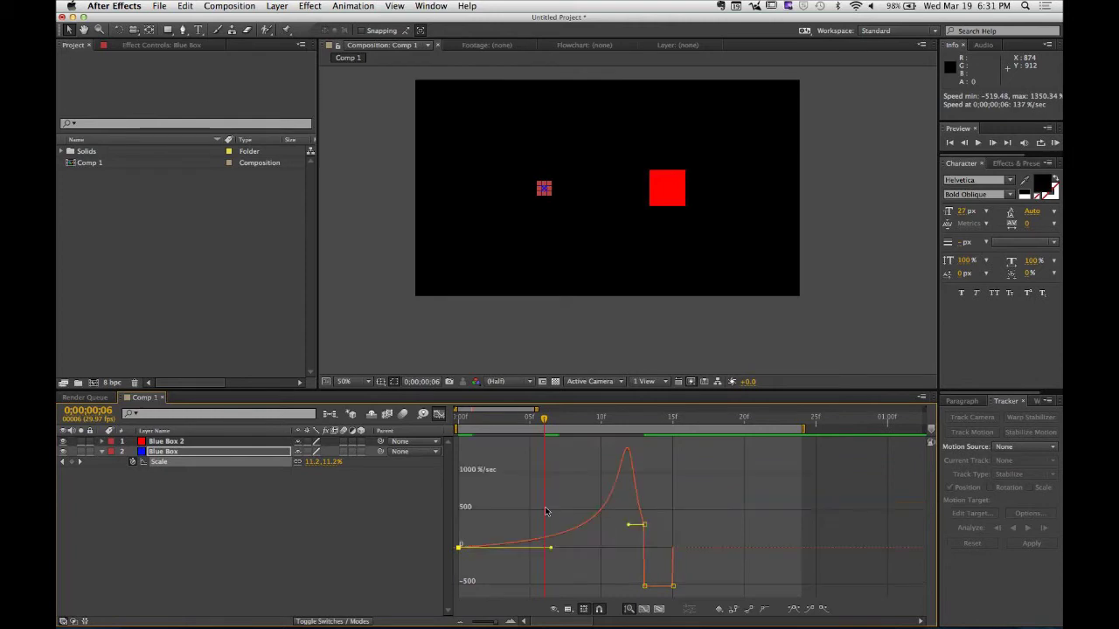
{"action": "left_click_drag", "start_coordinate": [541, 420], "coordinate": [486, 419]}
{"action": "key", "text": "space"}
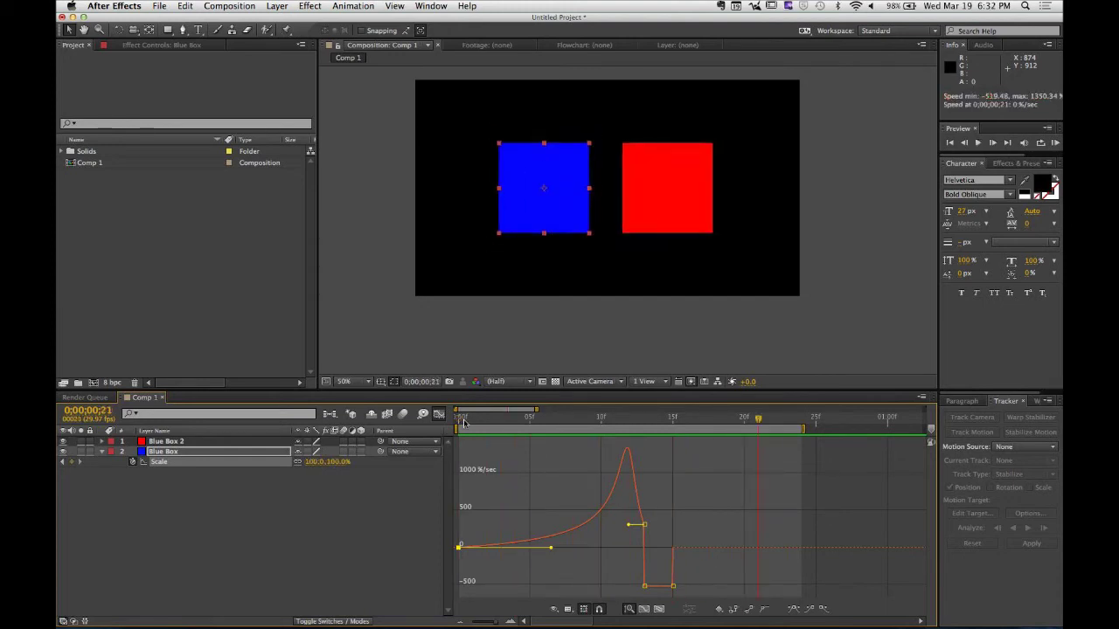
Bring the incoming speed of the Blue Box's last Scale keyframe at 0;00;00;15 to about 0 %/sec and preview the motion.
{"action": "left_click", "coordinate": [511, 437]}
{"action": "left_click_drag", "start_coordinate": [511, 437], "coordinate": [639, 454]}
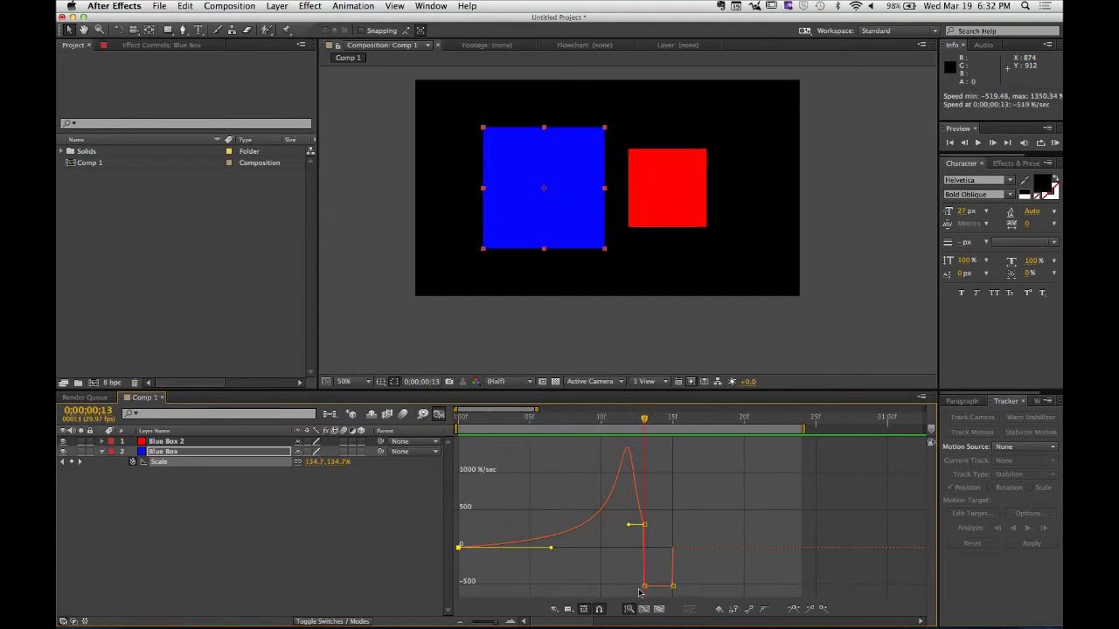
{"action": "left_click", "coordinate": [671, 586]}
{"action": "left_click_drag", "start_coordinate": [668, 589], "coordinate": [669, 517]}
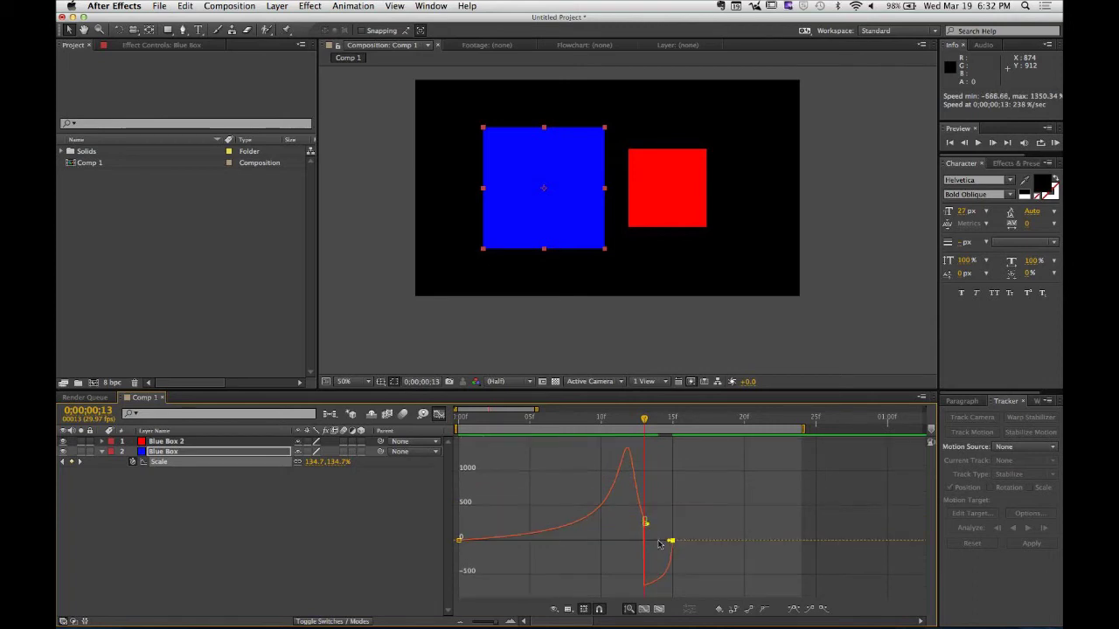
{"action": "left_click", "coordinate": [606, 425]}
{"action": "key", "text": "KP_0"}
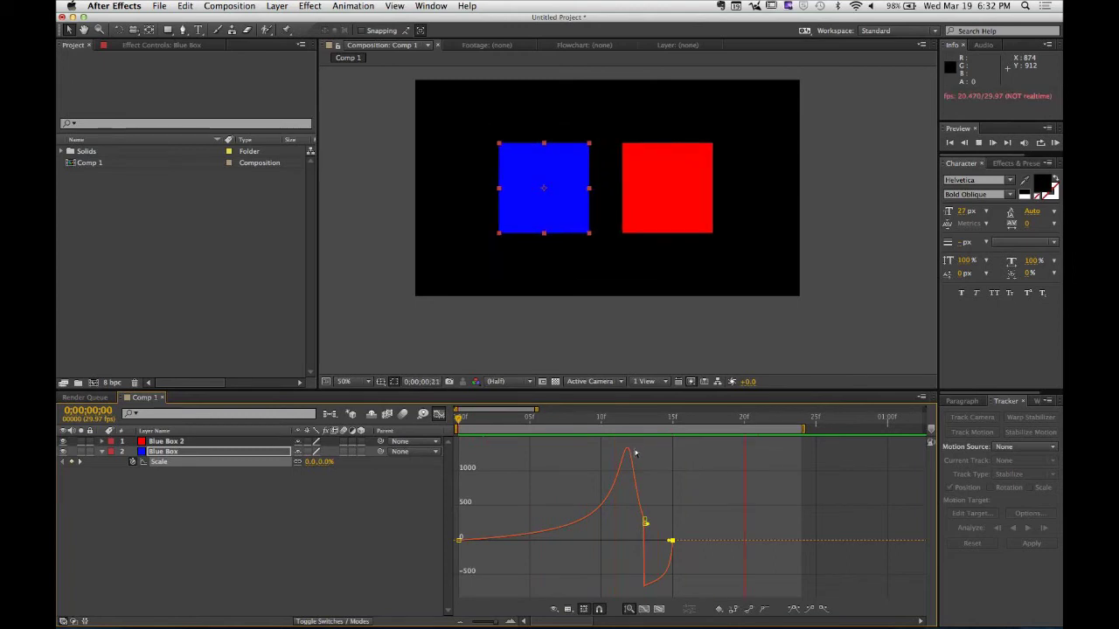
{"action": "left_click", "coordinate": [631, 423]}
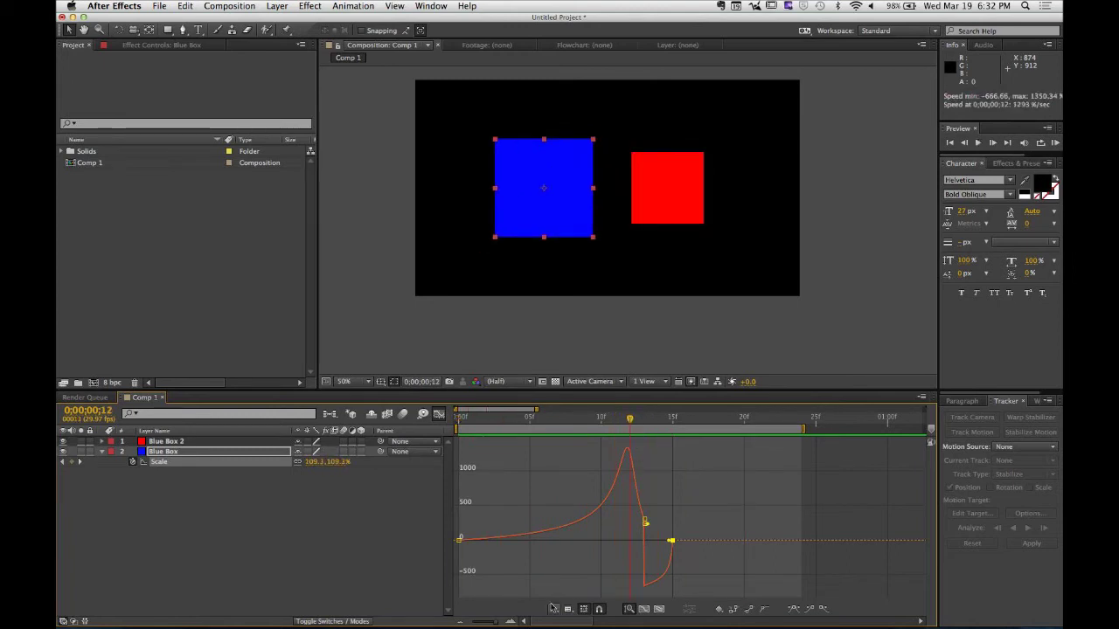
Bring the incoming speed of the frame 13 Scale keyframe to about 0 %/sec, lengthen its influence, and adjust the last keyframe's handle.
{"action": "mouse_move", "coordinate": [511, 620]}
{"action": "left_mouse_down"}
{"action": "mouse_move", "coordinate": [477, 620]}
{"action": "mouse_move", "coordinate": [517, 621]}
{"action": "left_mouse_up"}
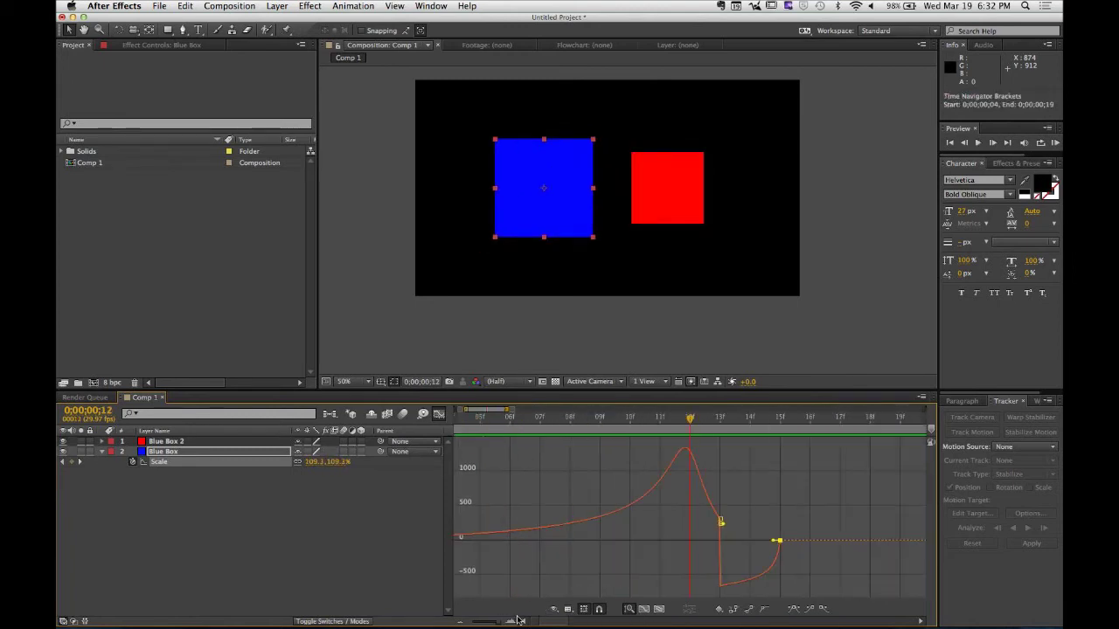
{"action": "mouse_move", "coordinate": [720, 584]}
{"action": "left_click_drag", "start_coordinate": [720, 522], "coordinate": [732, 561]}
{"action": "left_click_drag", "start_coordinate": [749, 476], "coordinate": [765, 479]}
{"action": "left_click_drag", "start_coordinate": [774, 478], "coordinate": [767, 480]}
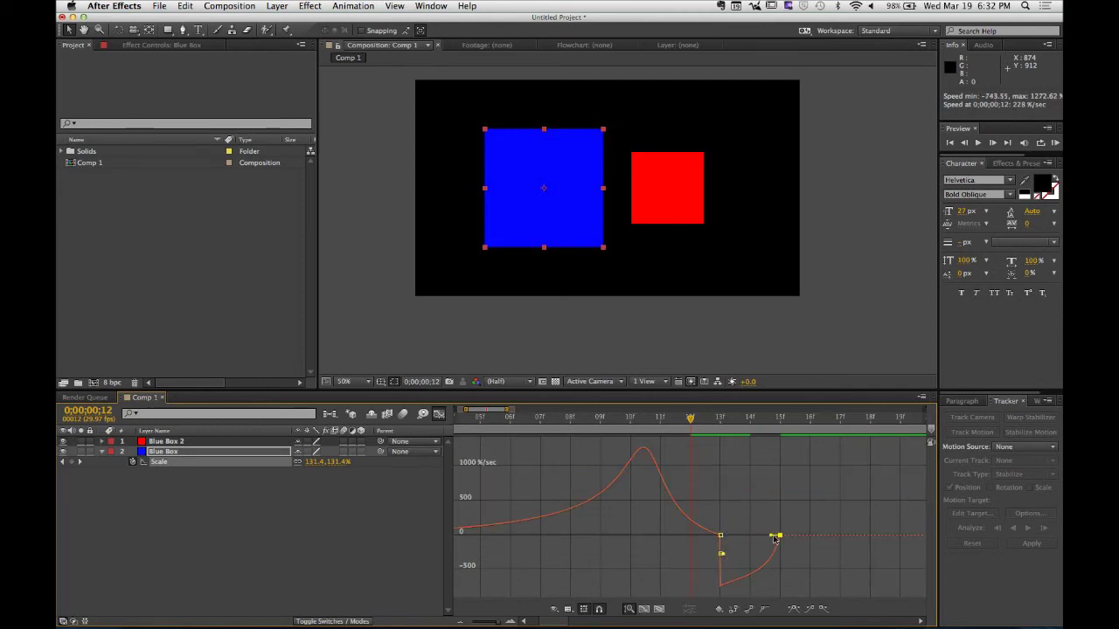
Extend the incoming influence handle of the Blue Box's last Scale keyframe to about frame 14 and preview the settle repeatedly.
{"action": "left_click_drag", "start_coordinate": [775, 539], "coordinate": [750, 549]}
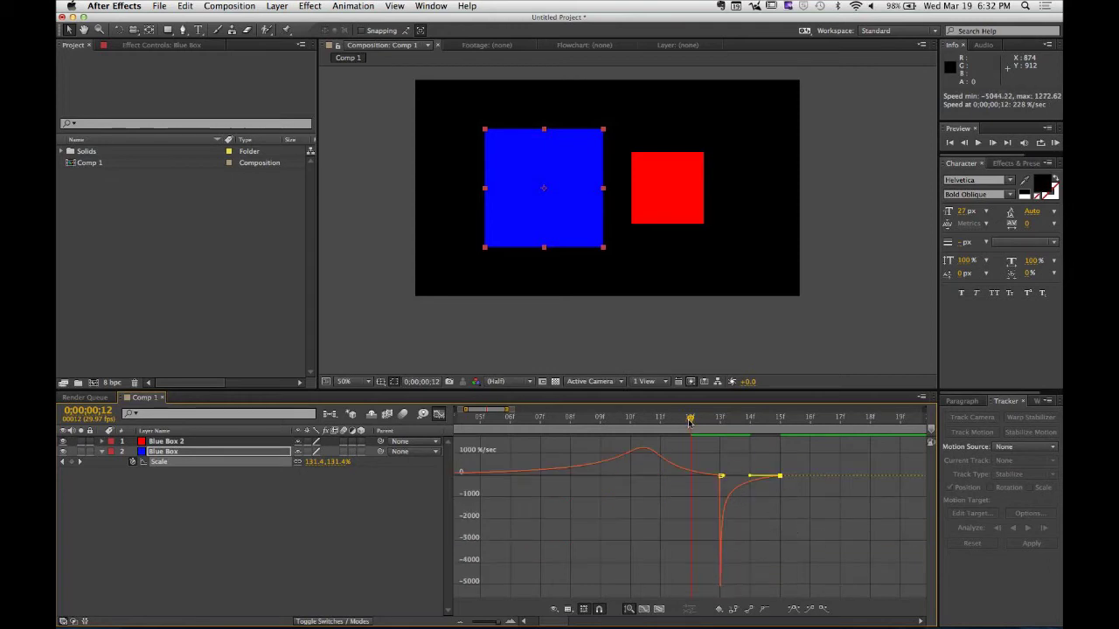
{"action": "left_click_drag", "start_coordinate": [690, 423], "coordinate": [718, 427]}
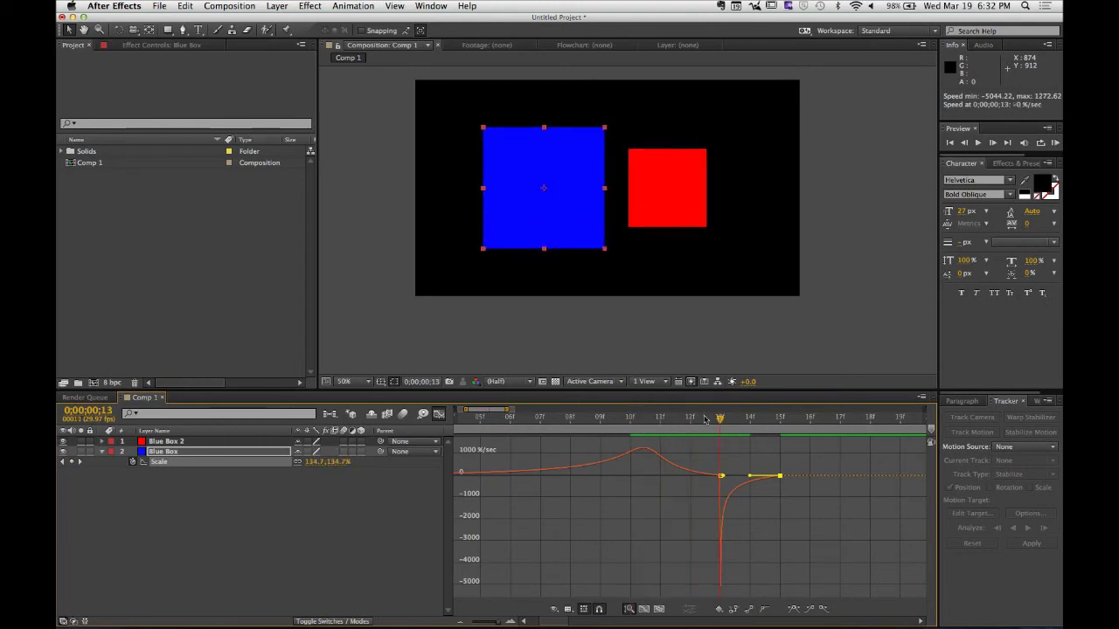
{"action": "key", "text": "Home"}
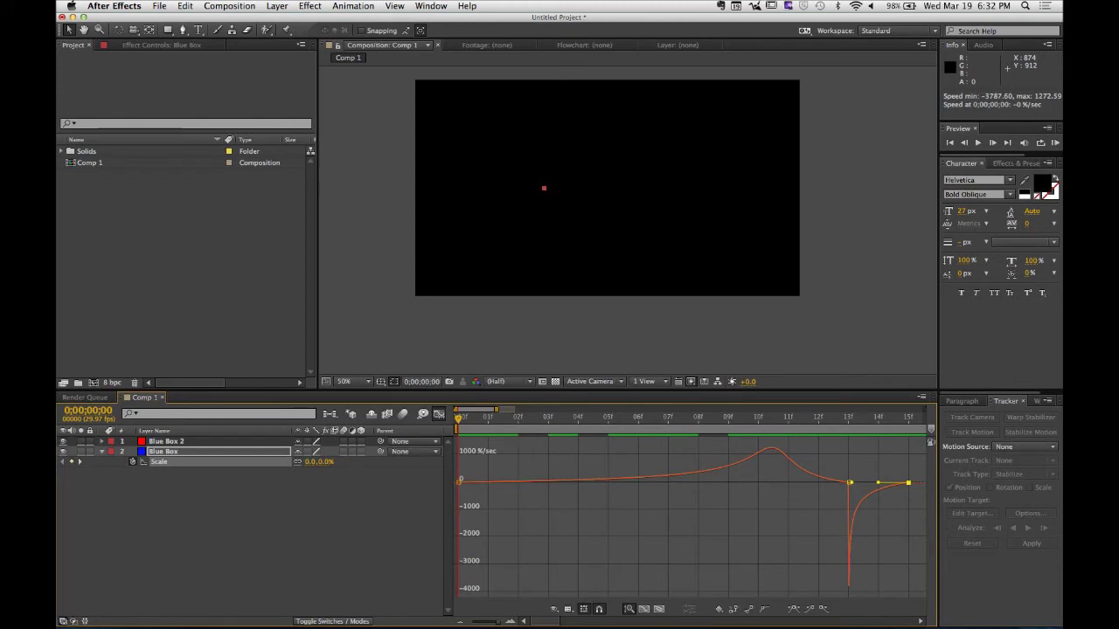
{"action": "left_click_drag", "start_coordinate": [510, 622], "coordinate": [524, 584]}
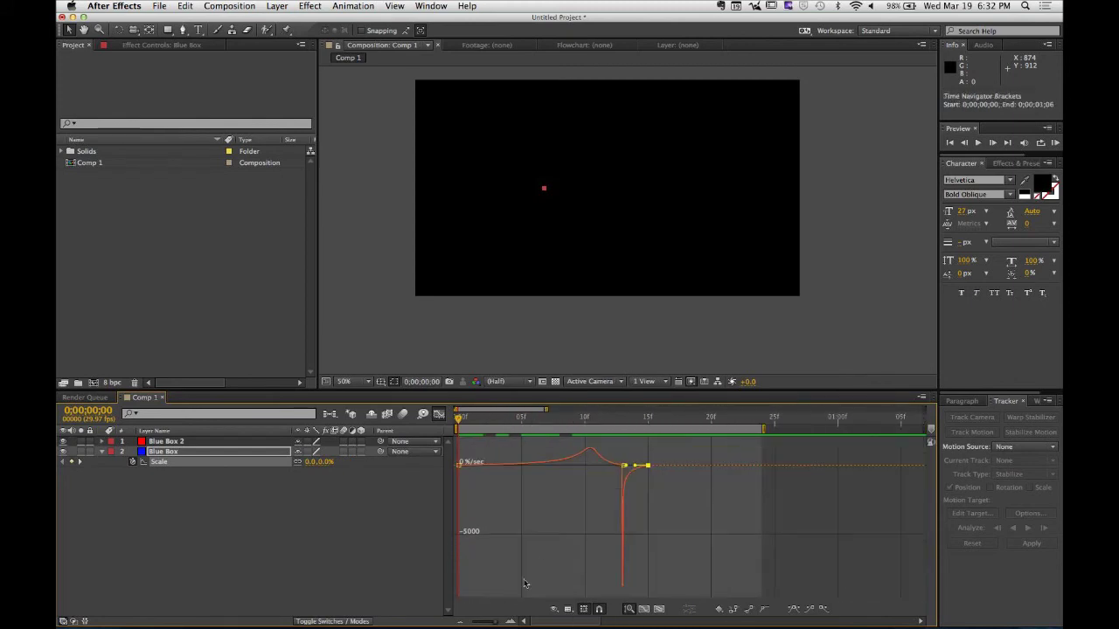
{"action": "left_click", "coordinate": [580, 551]}
{"action": "key", "text": "space"}
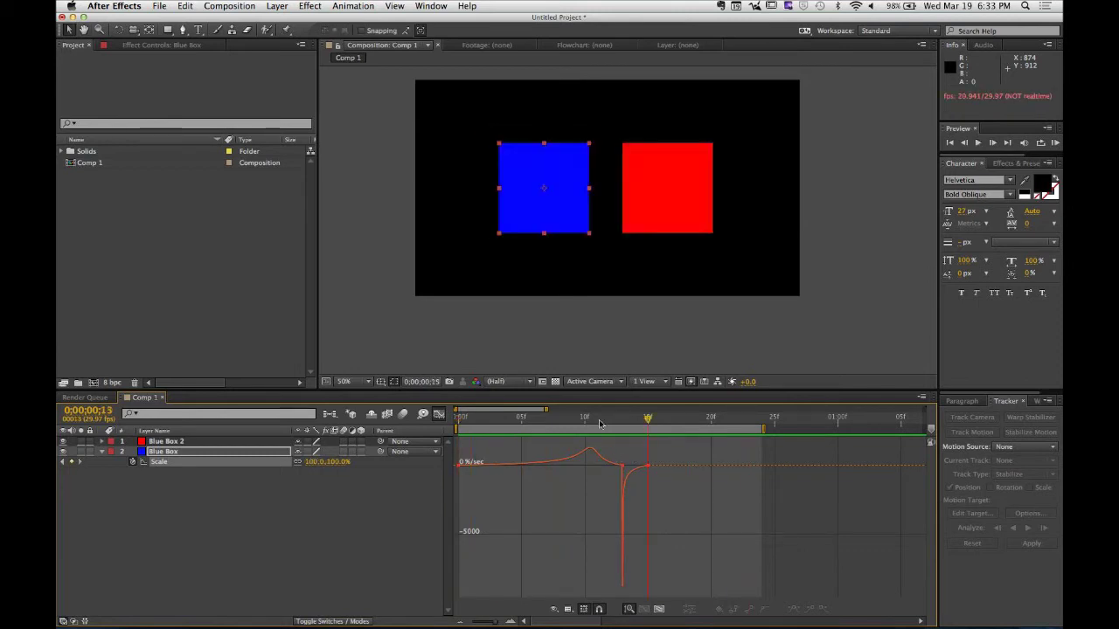
{"action": "key", "text": "space"}
{"action": "key", "text": "space"}
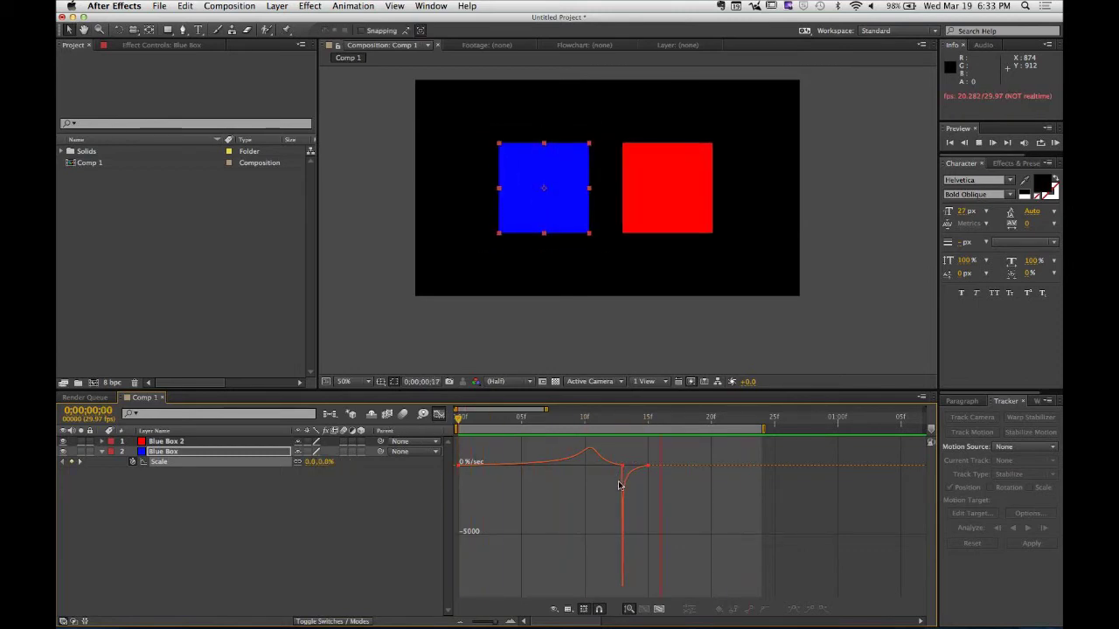
{"action": "key", "text": "space"}
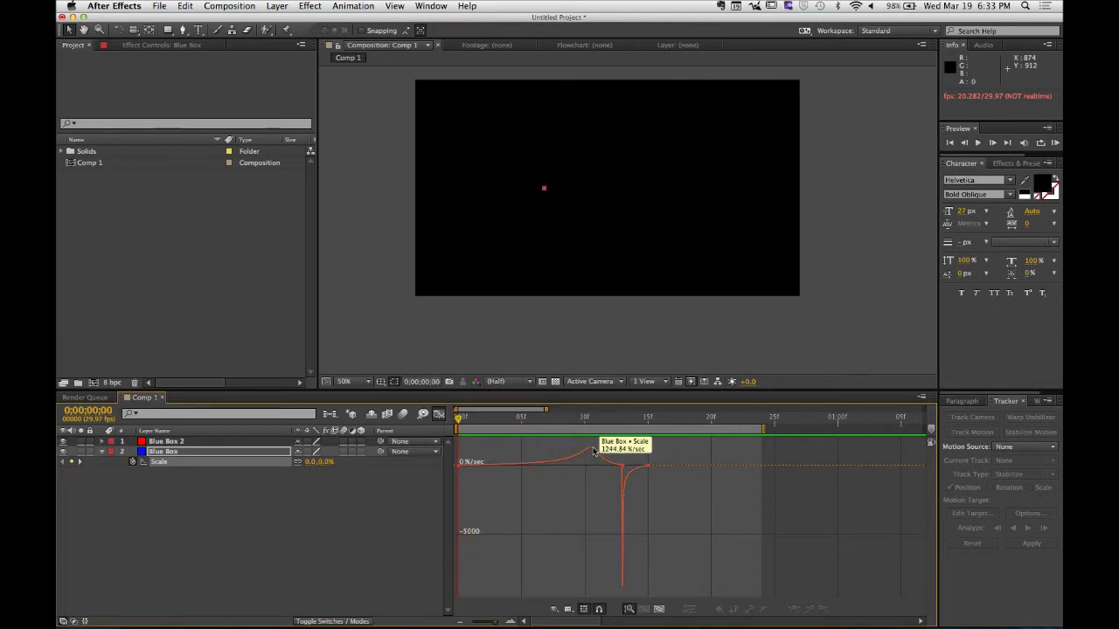
{"action": "mouse_move", "coordinate": [478, 423]}
{"action": "left_mouse_down"}
{"action": "mouse_move", "coordinate": [643, 436]}
{"action": "mouse_move", "coordinate": [459, 428]}
{"action": "left_mouse_up"}
{"action": "key", "text": "space"}
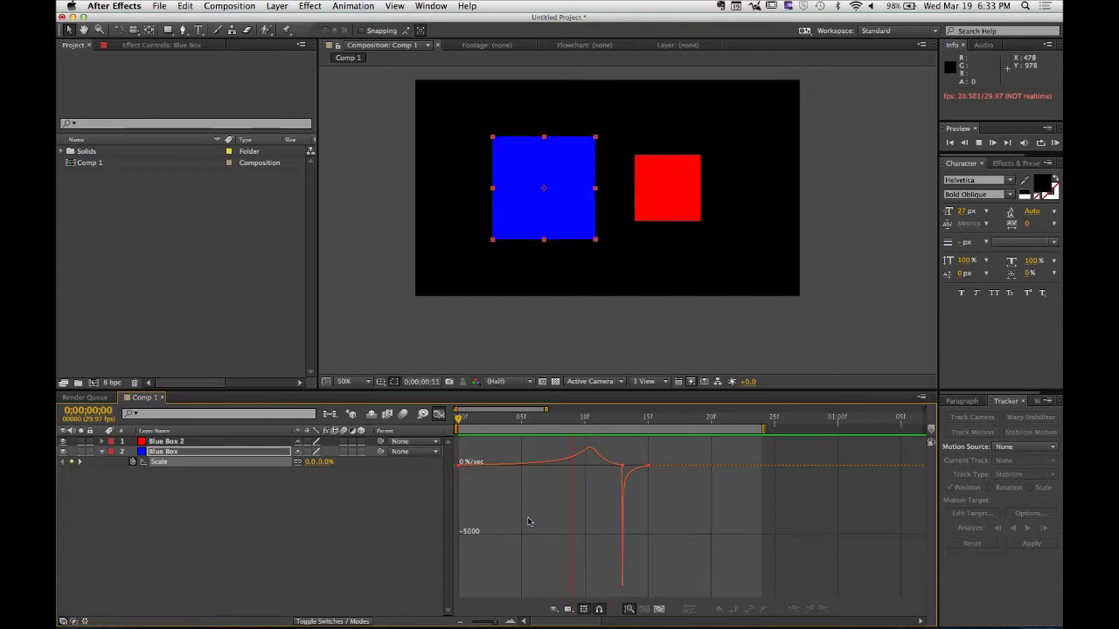
{"action": "key", "text": "space"}
Shorten the last Scale keyframe's incoming influence handle slightly to soften the speed spike, and preview from the first frame.
{"action": "left_click", "coordinate": [648, 470]}
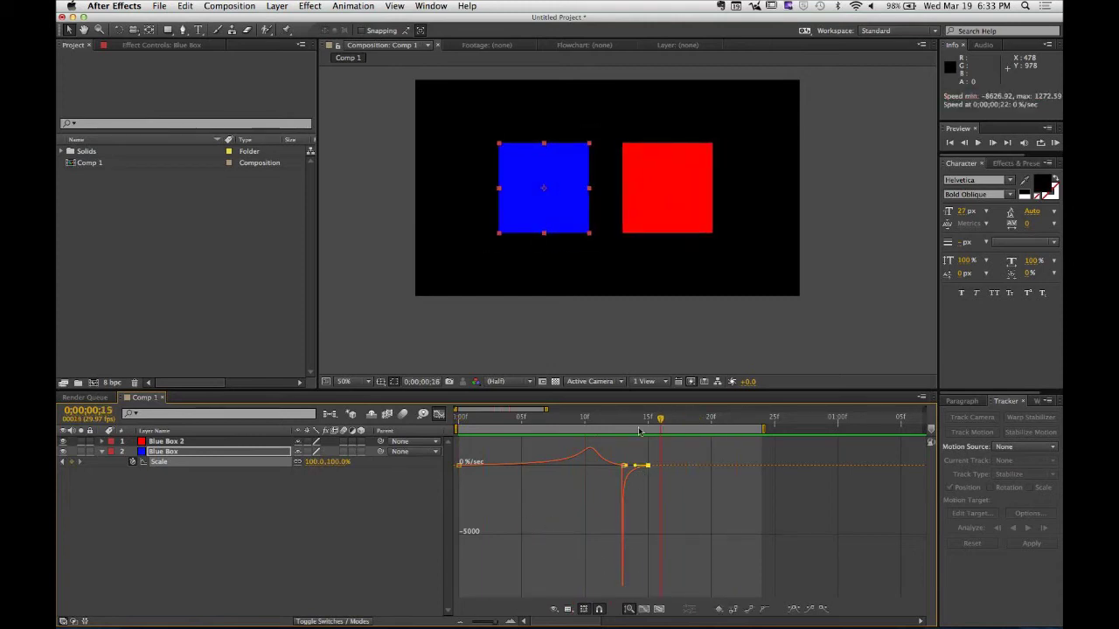
{"action": "left_click_drag", "start_coordinate": [639, 432], "coordinate": [647, 431]}
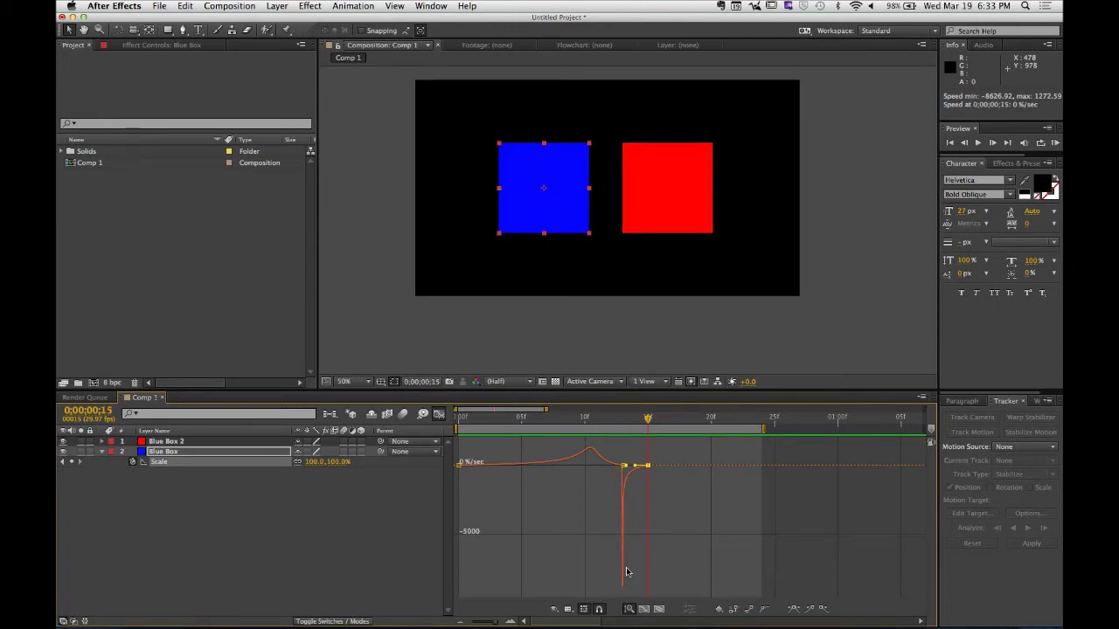
{"action": "mouse_move", "coordinate": [495, 621]}
{"action": "left_mouse_down"}
{"action": "mouse_move", "coordinate": [479, 622]}
{"action": "mouse_move", "coordinate": [498, 621]}
{"action": "left_mouse_up"}
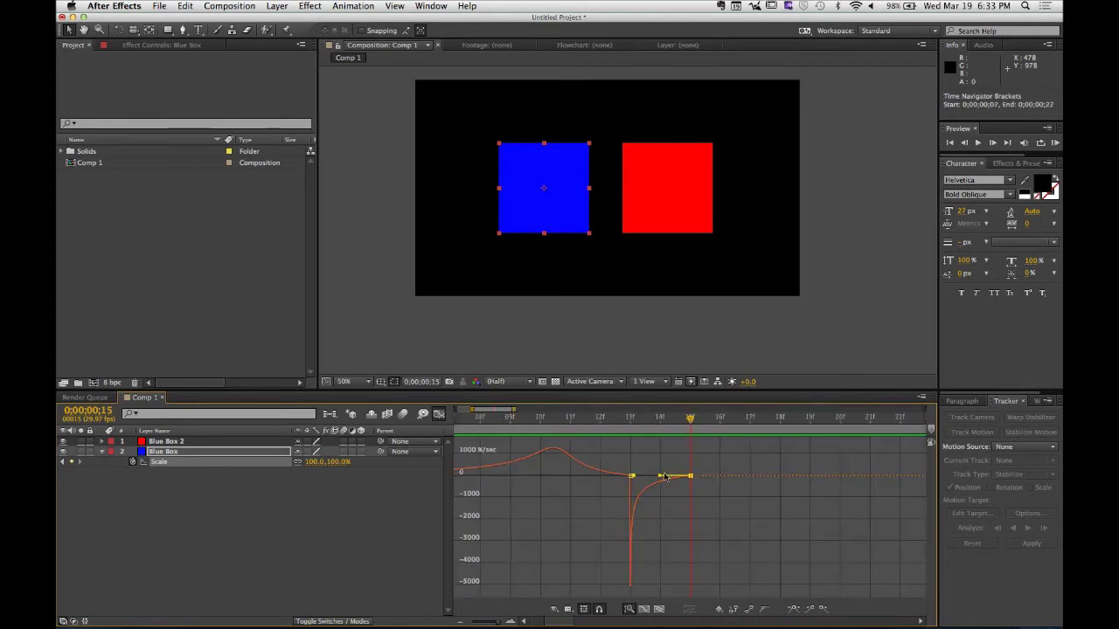
{"action": "left_click_drag", "start_coordinate": [660, 480], "coordinate": [662, 479]}
{"action": "left_click_drag", "start_coordinate": [675, 424], "coordinate": [637, 576]}
{"action": "left_click_drag", "start_coordinate": [632, 422], "coordinate": [360, 435]}
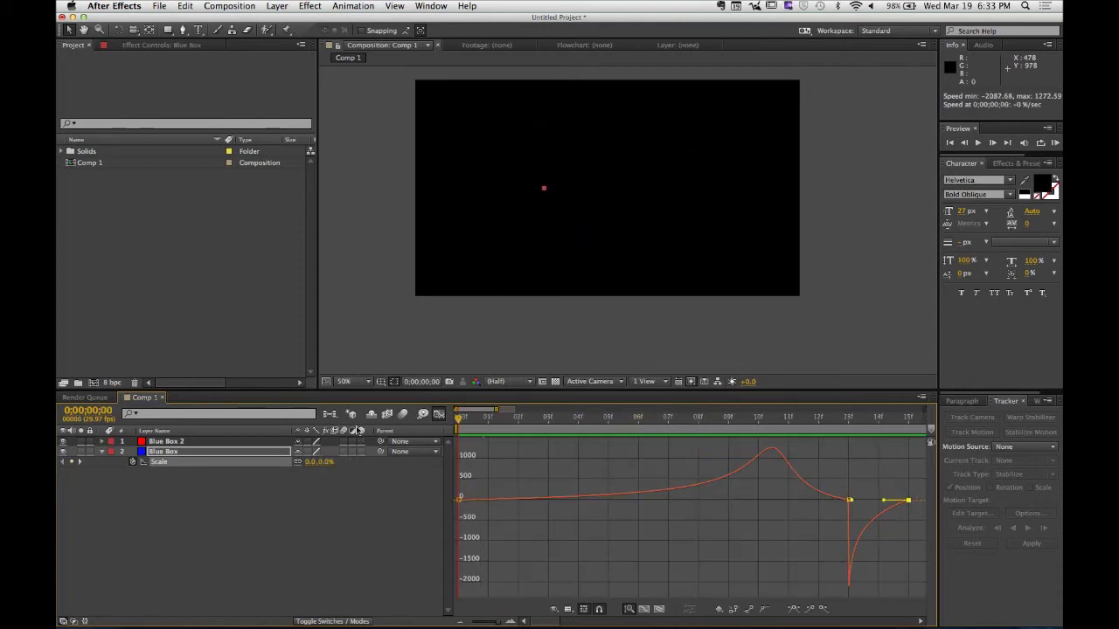
{"action": "key", "text": "space"}
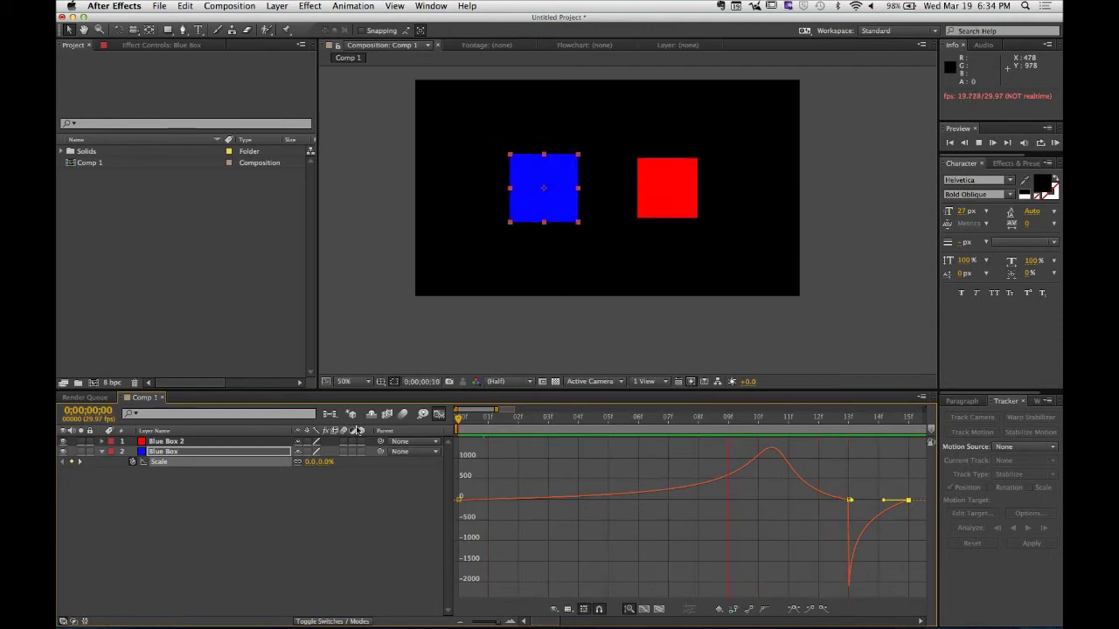
{"action": "left_click", "coordinate": [640, 448]}
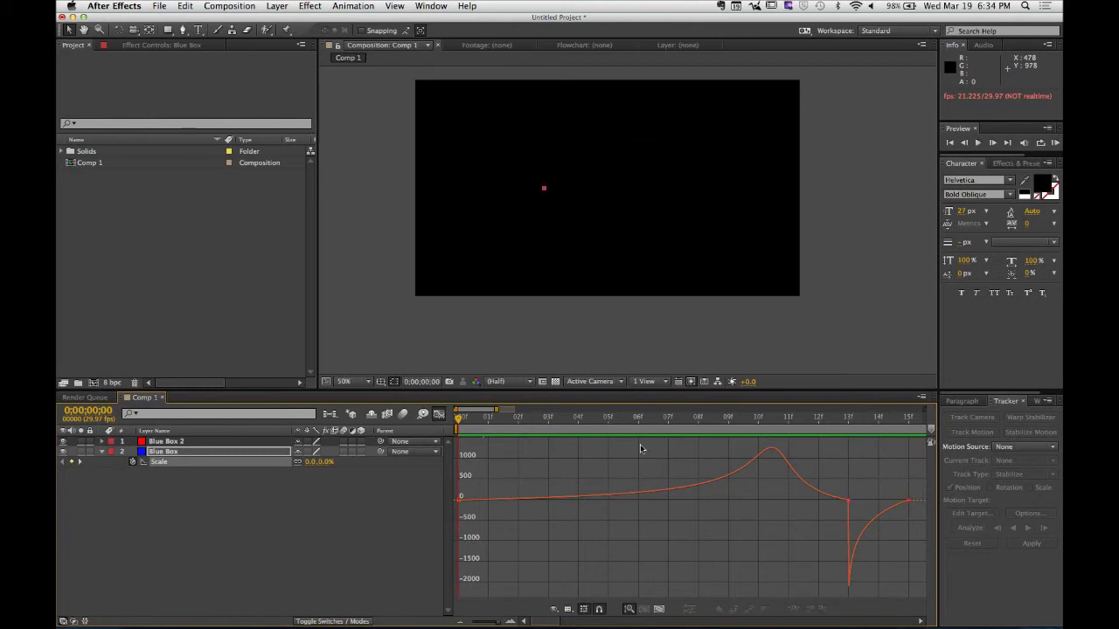
{"action": "left_click", "coordinate": [198, 515]}
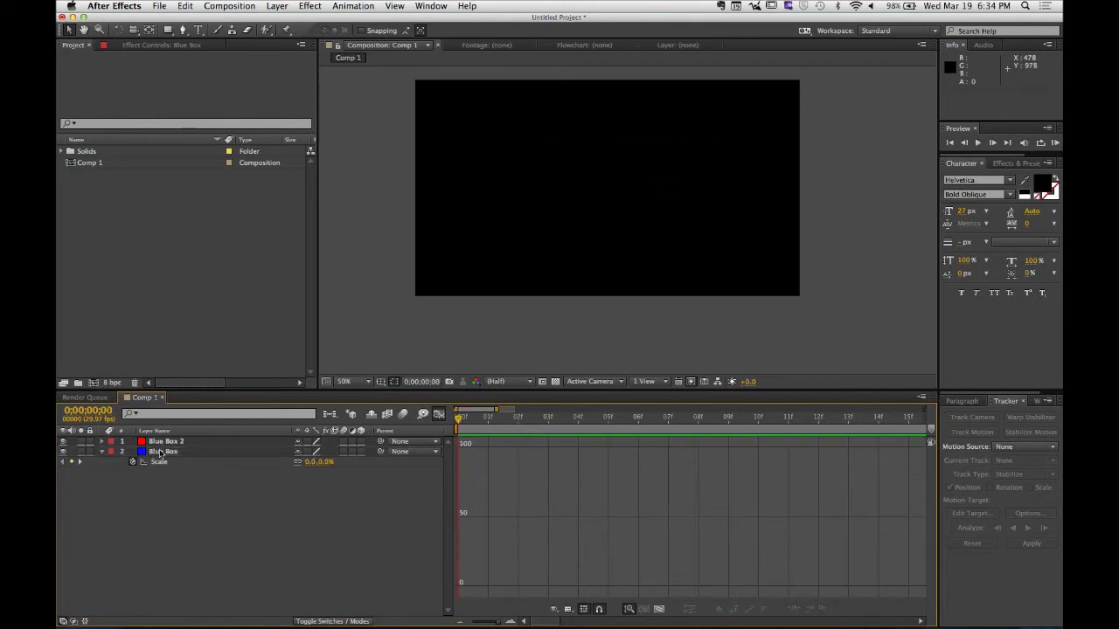
{"action": "left_click", "coordinate": [160, 452]}
{"action": "key", "text": "r"}
{"action": "left_click", "coordinate": [174, 504]}
{"action": "left_click_drag", "start_coordinate": [467, 424], "coordinate": [728, 420]}
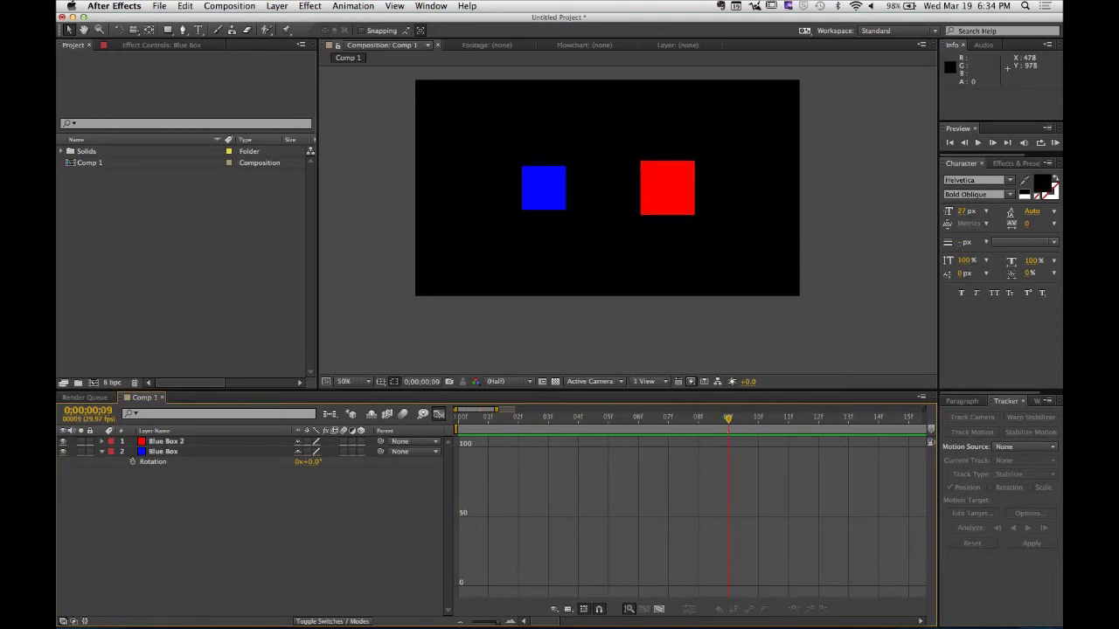
Show the Blue Box's Scale keyframes outside the graph editor and move the current time to the keyframe at 0;00;00;13.
{"action": "left_click", "coordinate": [201, 456]}
{"action": "key", "text": "s"}
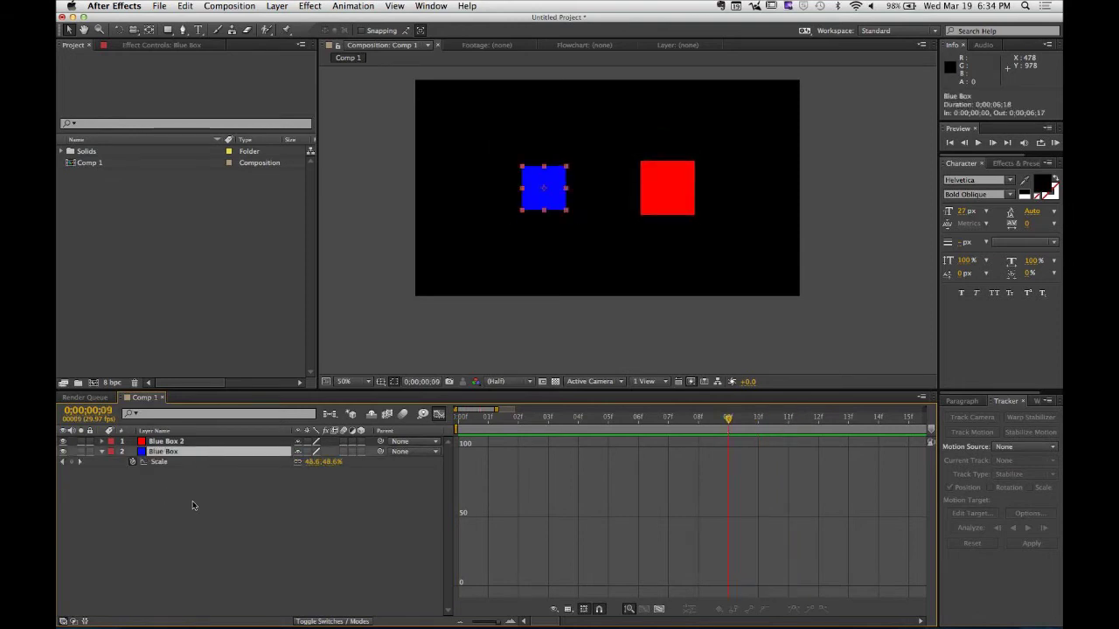
{"action": "left_click", "coordinate": [439, 414]}
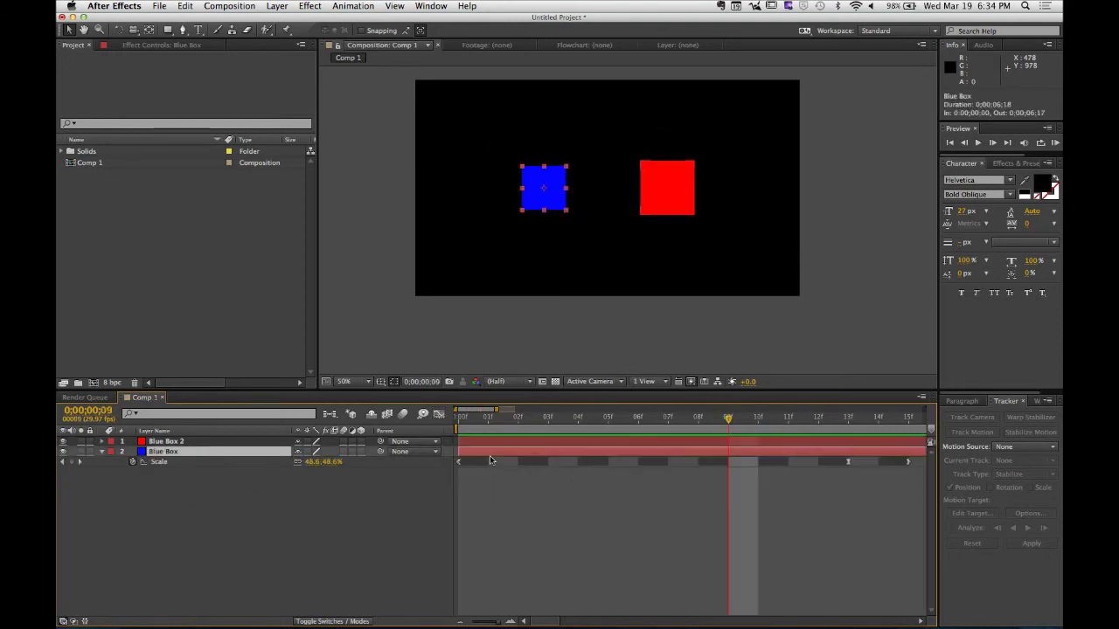
{"action": "left_click_drag", "start_coordinate": [496, 408], "coordinate": [537, 409]}
{"action": "key", "text": "F2"}
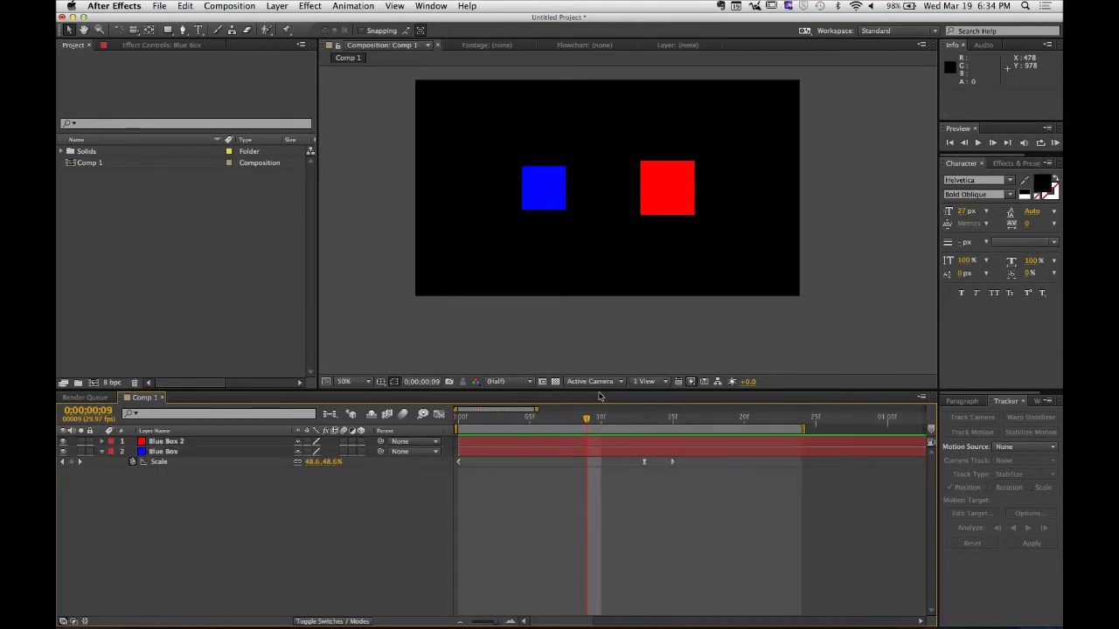
{"action": "key", "text": "k"}
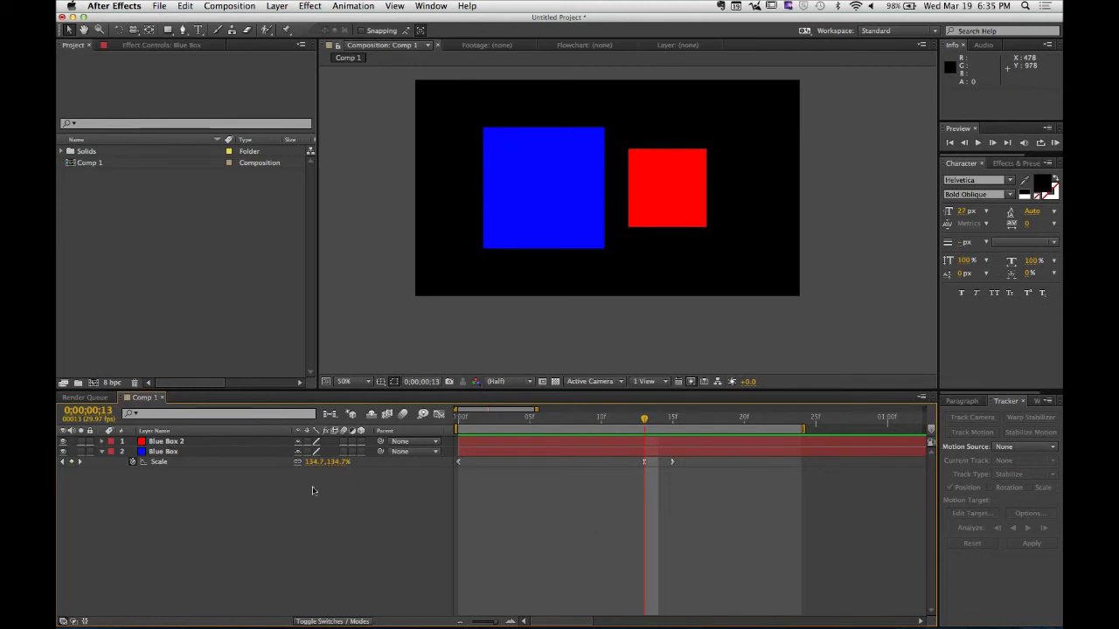
Add a Rotation keyframe to the Blue Box at 0;00;00;13 and reveal its Scale property alongside.
{"action": "left_click", "coordinate": [208, 450]}
{"action": "left_click", "coordinate": [208, 454]}
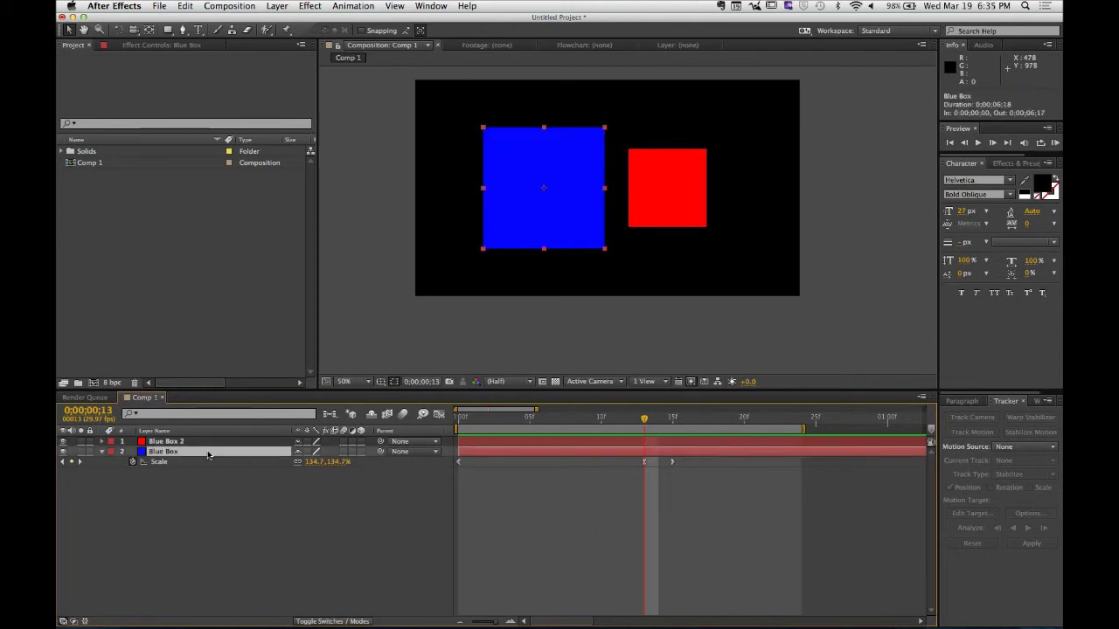
{"action": "key", "text": "r"}
{"action": "left_click", "coordinate": [132, 462]}
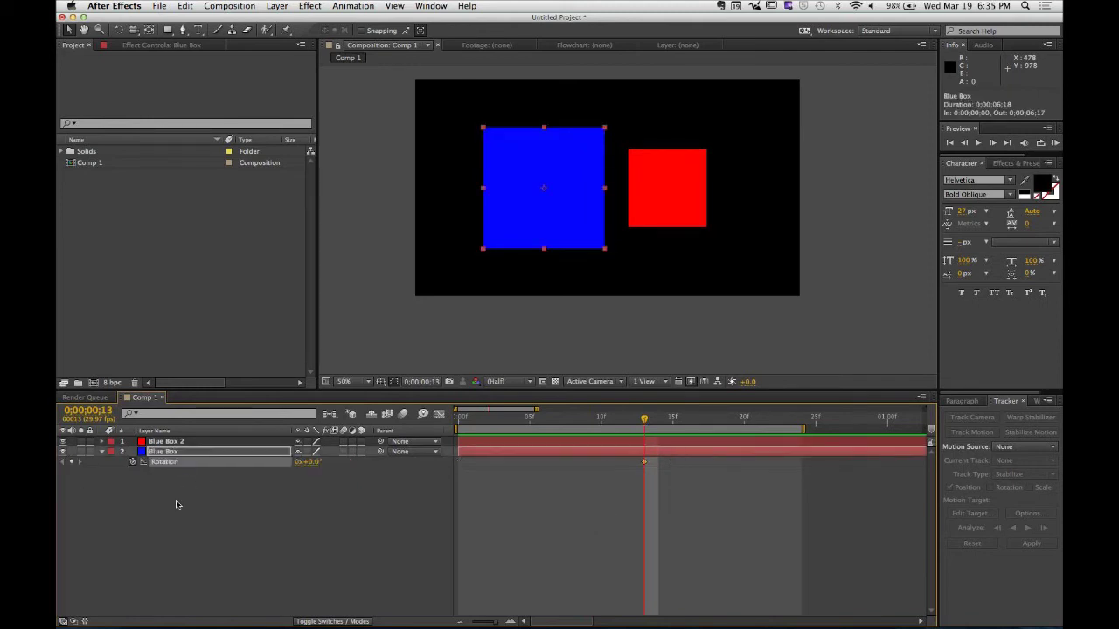
{"action": "key", "text": "shift+s"}
{"action": "left_click", "coordinate": [247, 528]}
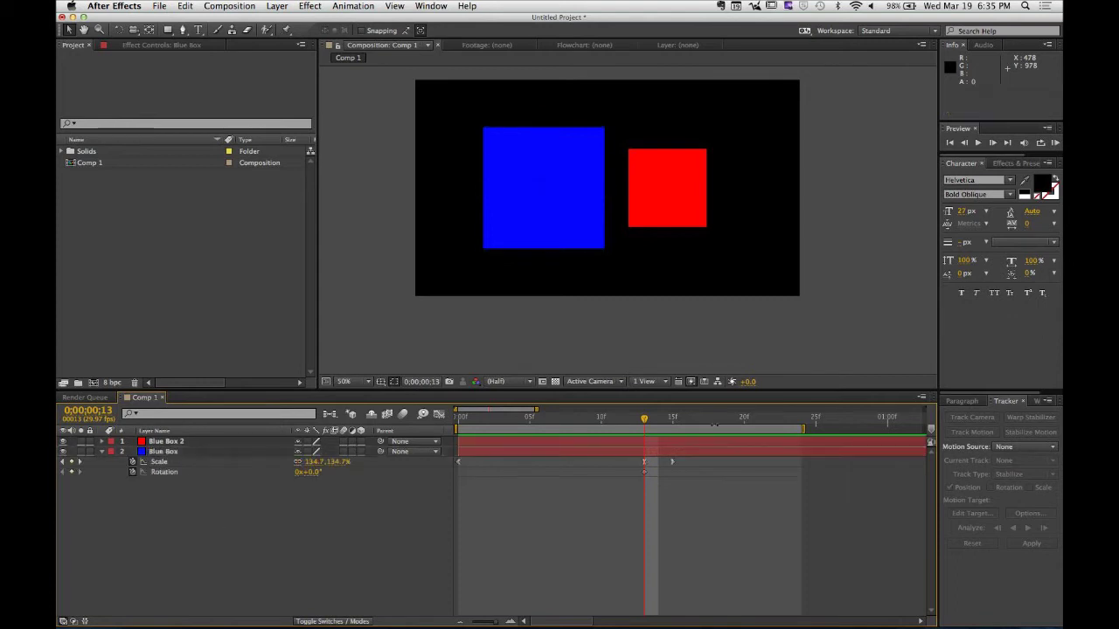
Add Blue Box Rotation keyframes of 0° at 0;00;00;00 and 0;00;00;15.
{"action": "key", "text": "Home"}
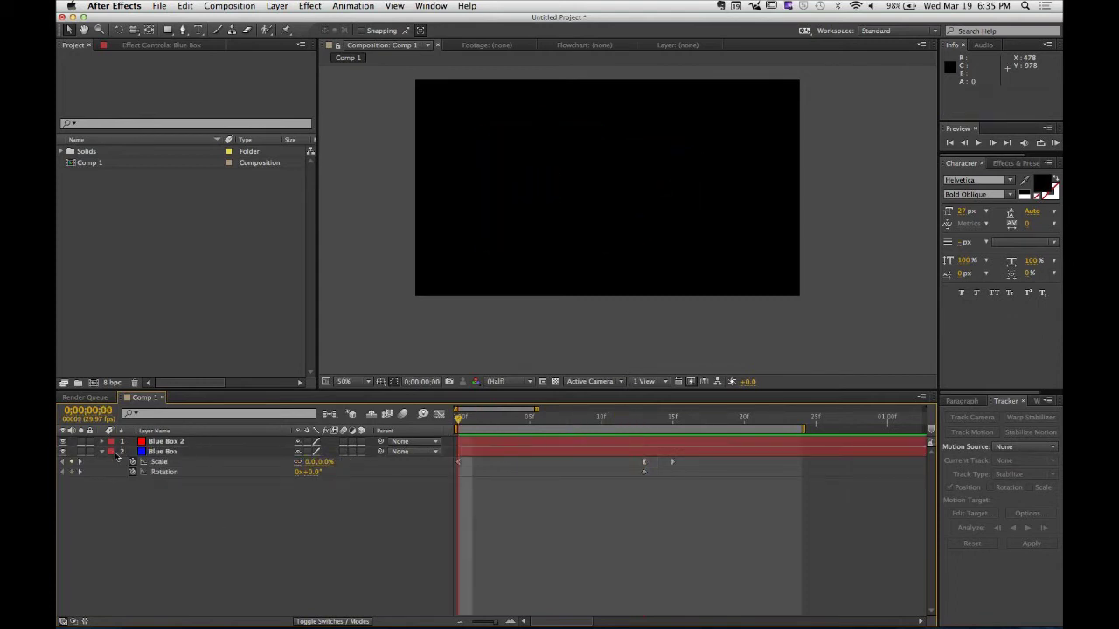
{"action": "left_click", "coordinate": [72, 473]}
{"action": "left_click_drag", "start_coordinate": [498, 426], "coordinate": [672, 423]}
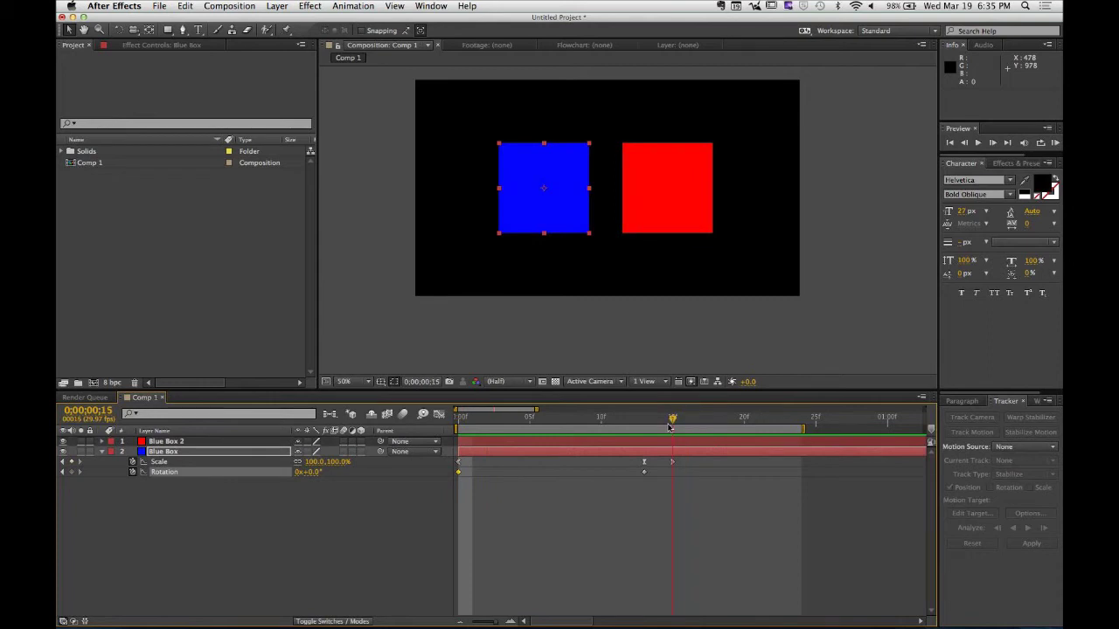
{"action": "left_click", "coordinate": [161, 526]}
Set the Blue Box's Rotation to 5.0° at 0;00;00;13 and preview the added tilt.
{"action": "key", "text": "space"}
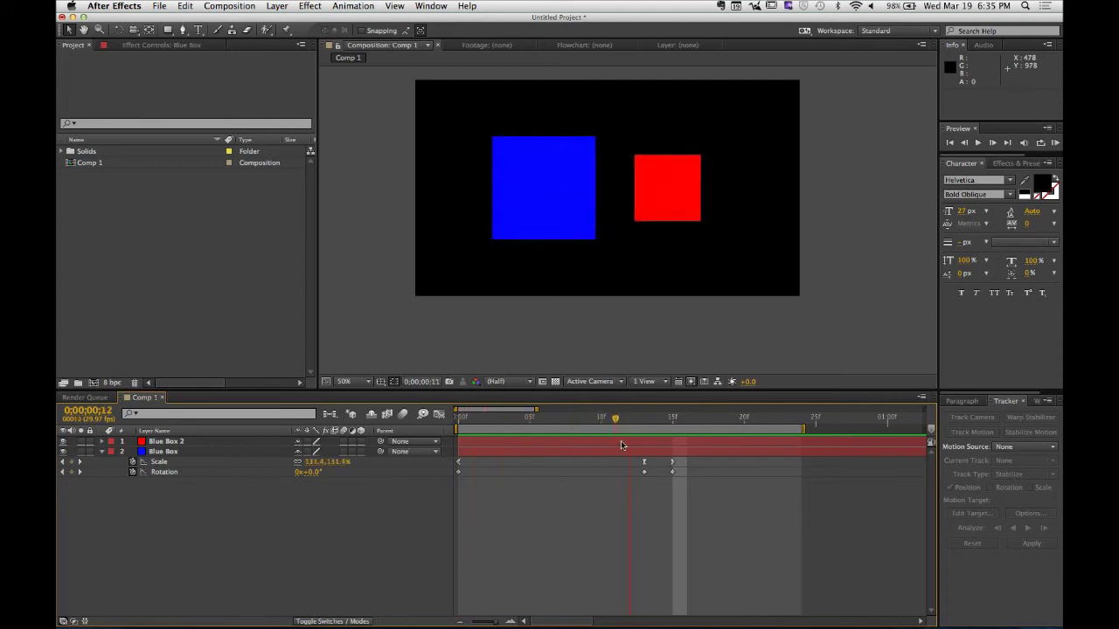
{"action": "key", "text": "space"}
{"action": "left_click", "coordinate": [644, 472]}
{"action": "left_click", "coordinate": [642, 429]}
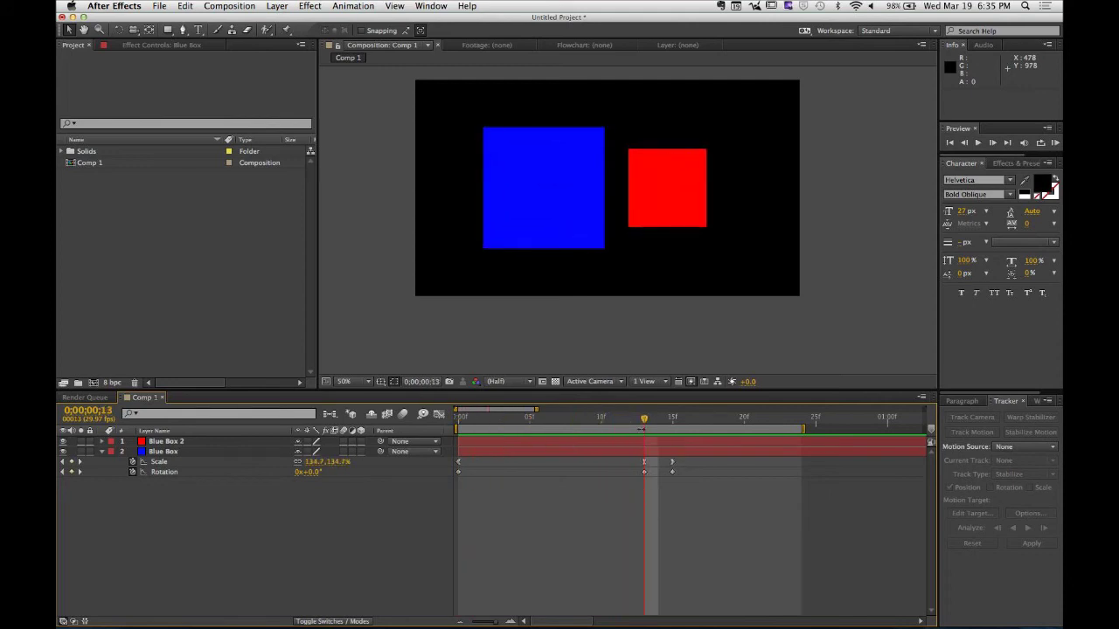
{"action": "mouse_move", "coordinate": [308, 472]}
{"action": "left_mouse_down"}
{"action": "mouse_move", "coordinate": [332, 472]}
{"action": "mouse_move", "coordinate": [321, 472]}
{"action": "left_mouse_up"}
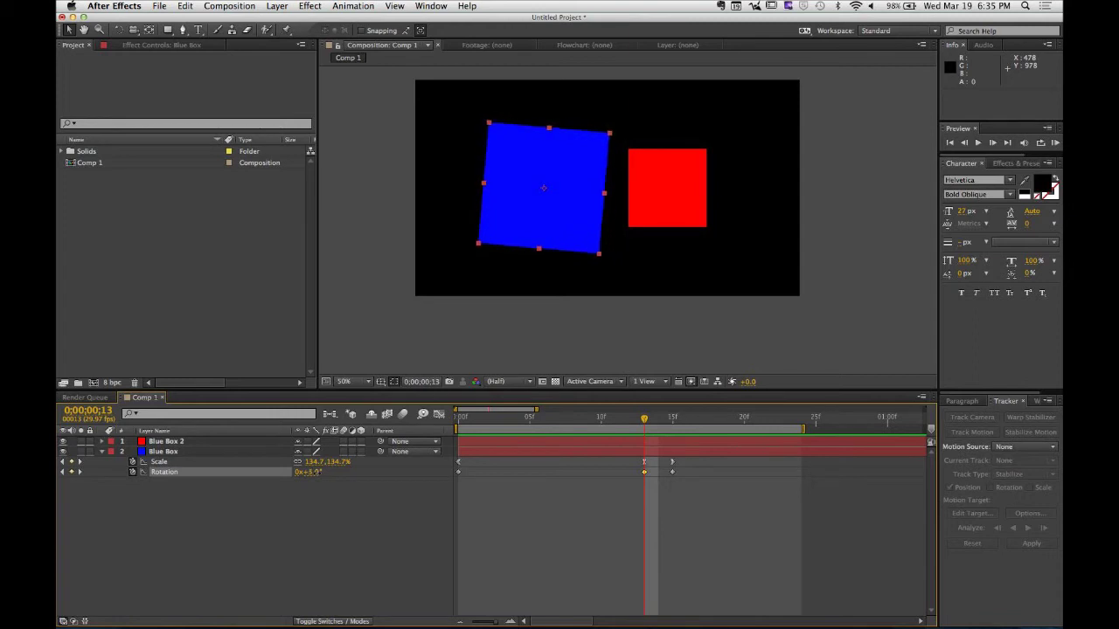
{"action": "left_click", "coordinate": [633, 451]}
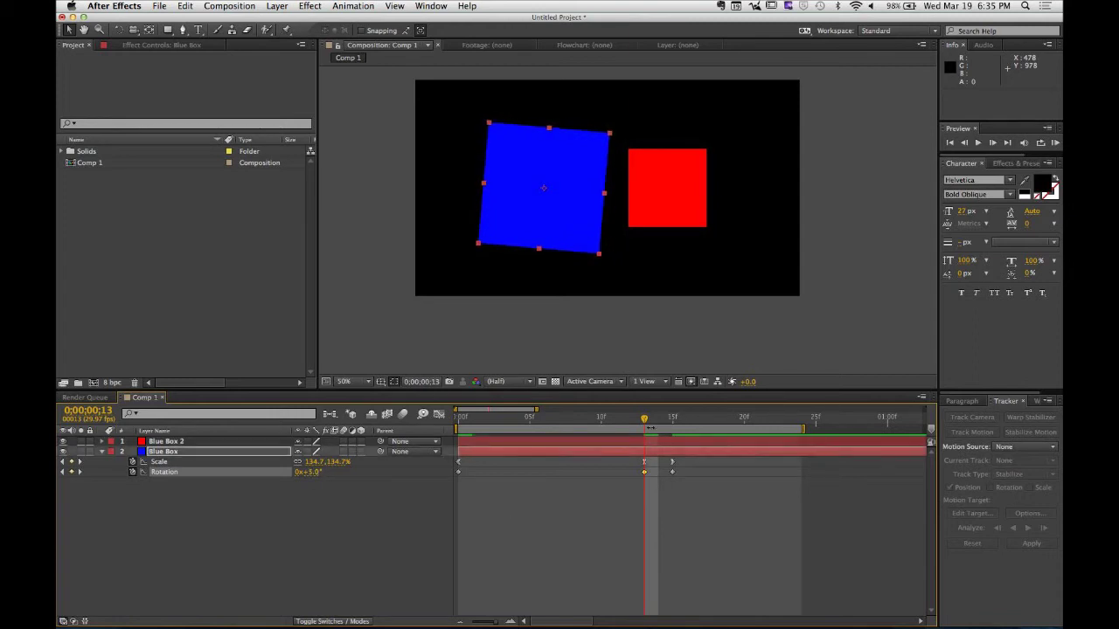
{"action": "key", "text": "KP_0"}
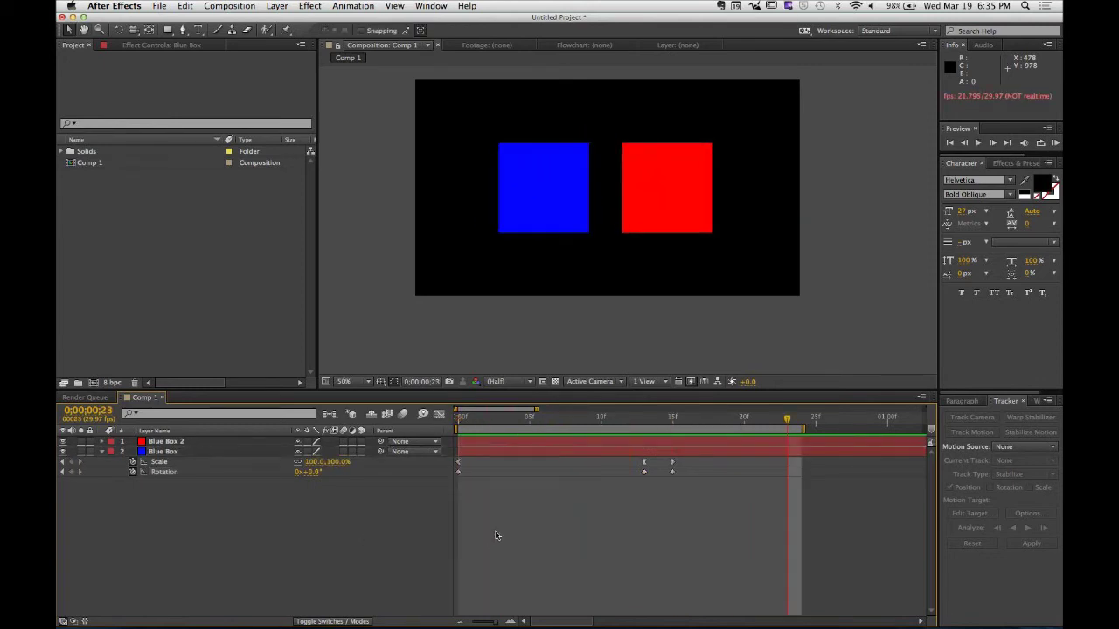
Apply Easy Ease to the Blue Box's Rotation keyframe at 0;00;00;13 and preview the motion.
{"action": "left_click", "coordinate": [644, 472]}
{"action": "right_click", "coordinate": [644, 472]}
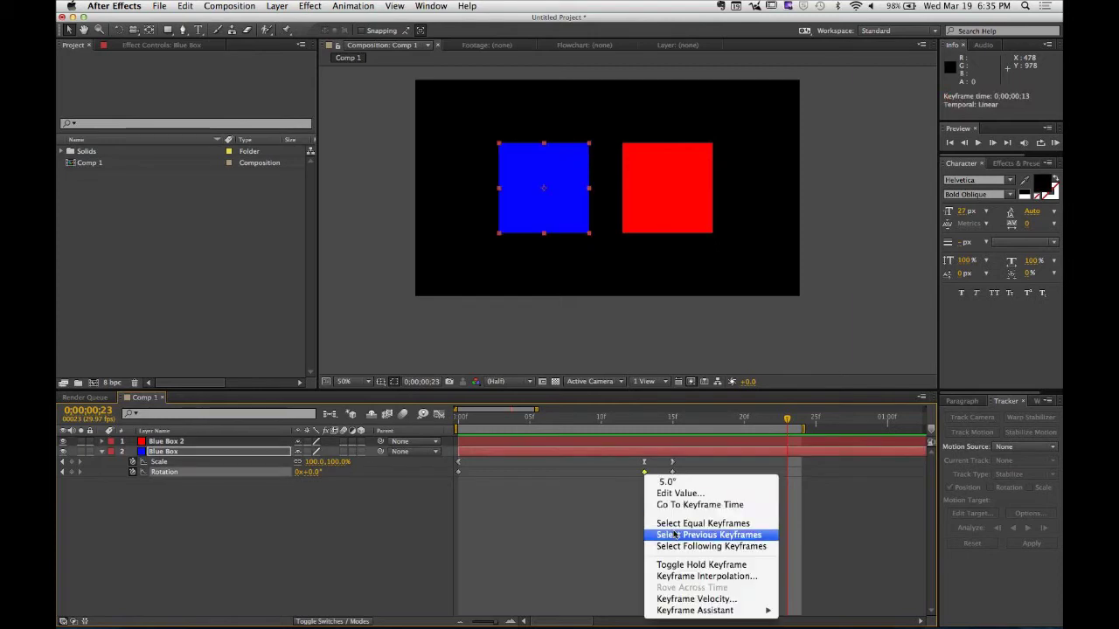
{"action": "mouse_move", "coordinate": [699, 611]}
{"action": "left_click", "coordinate": [826, 554]}
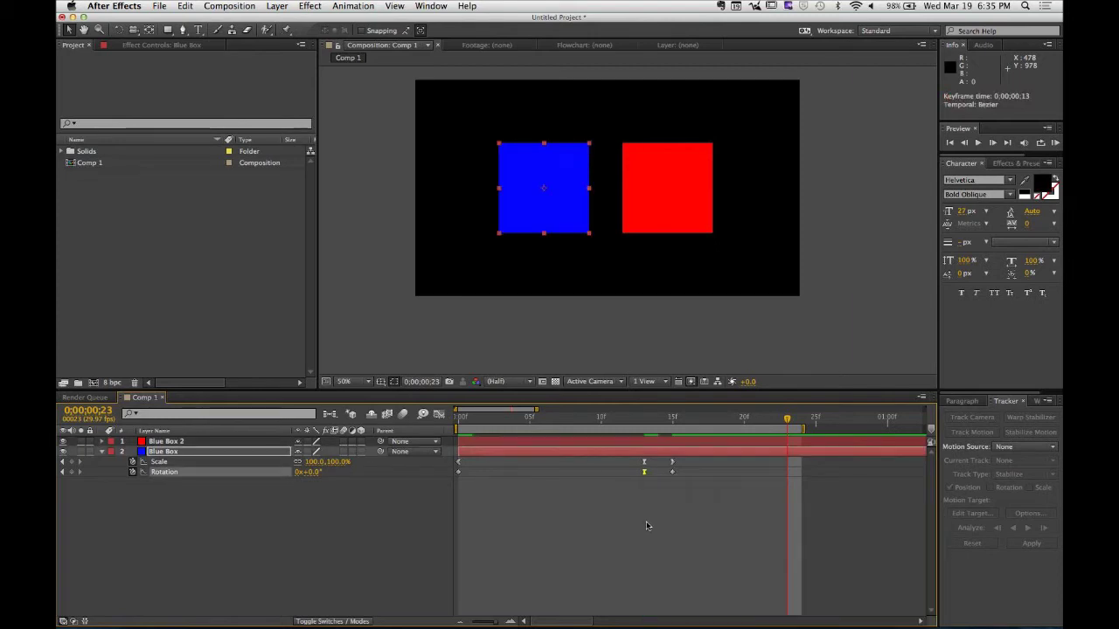
{"action": "left_click", "coordinate": [647, 523]}
{"action": "key", "text": "space"}
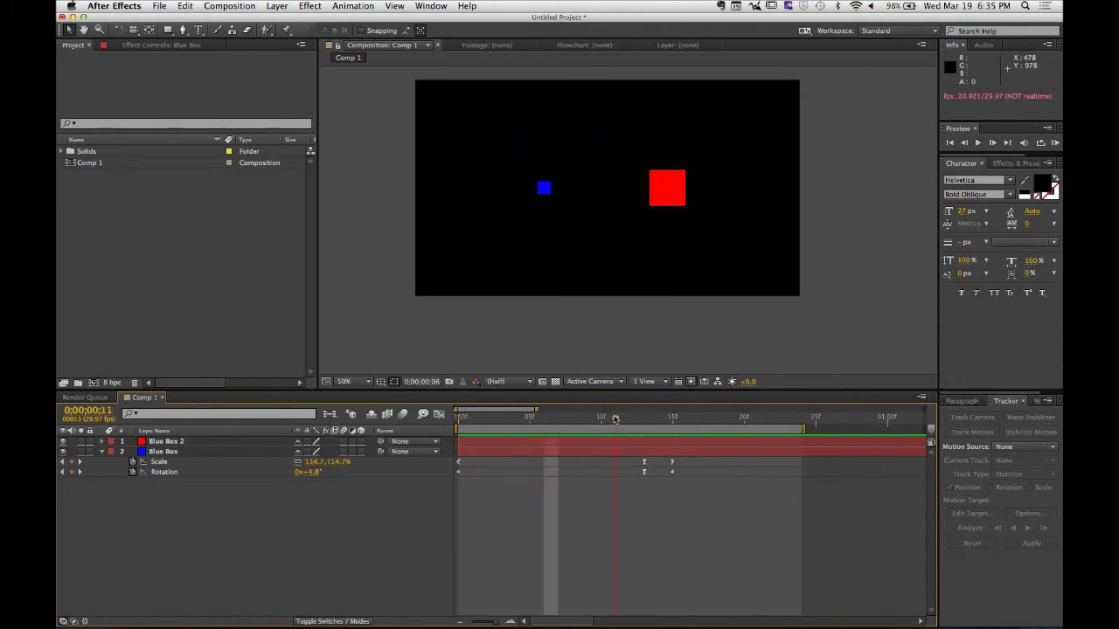
{"action": "key", "text": "space"}
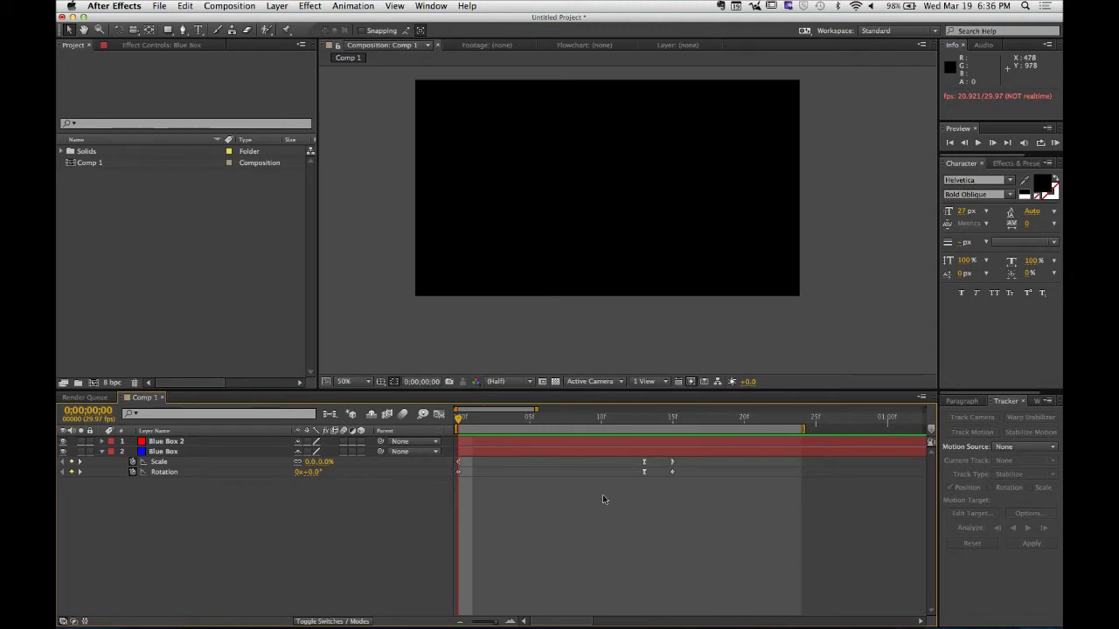
{"action": "left_click", "coordinate": [644, 473]}
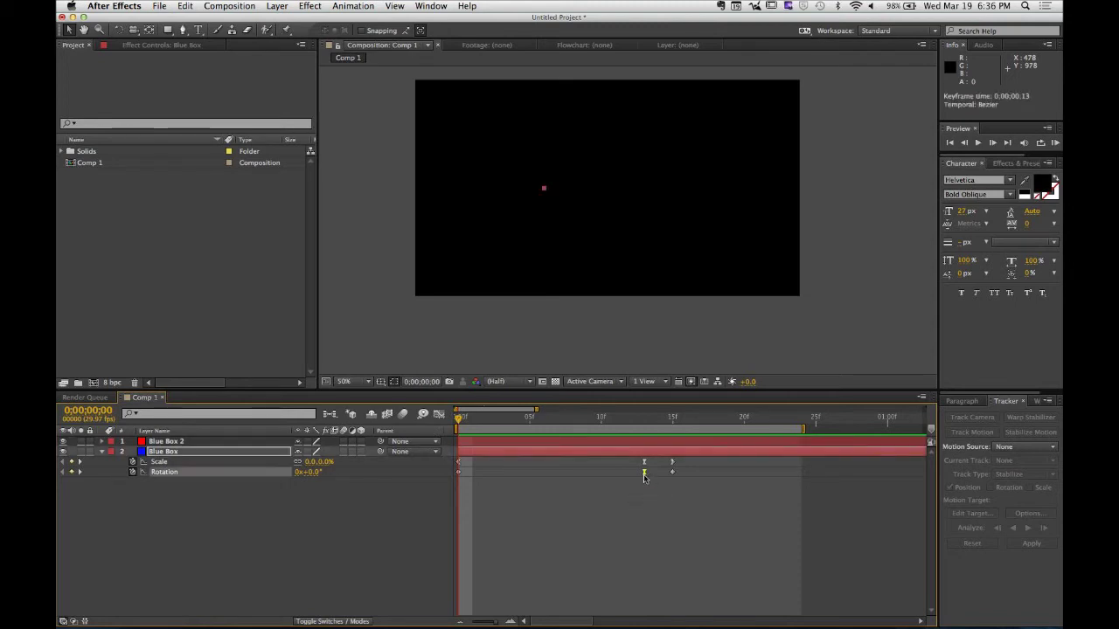
Move the Blue Box's eased Rotation keyframe one frame earlier to 0;00;00;12 and preview the motion.
{"action": "left_click_drag", "start_coordinate": [644, 473], "coordinate": [630, 472]}
{"action": "left_click", "coordinate": [636, 501]}
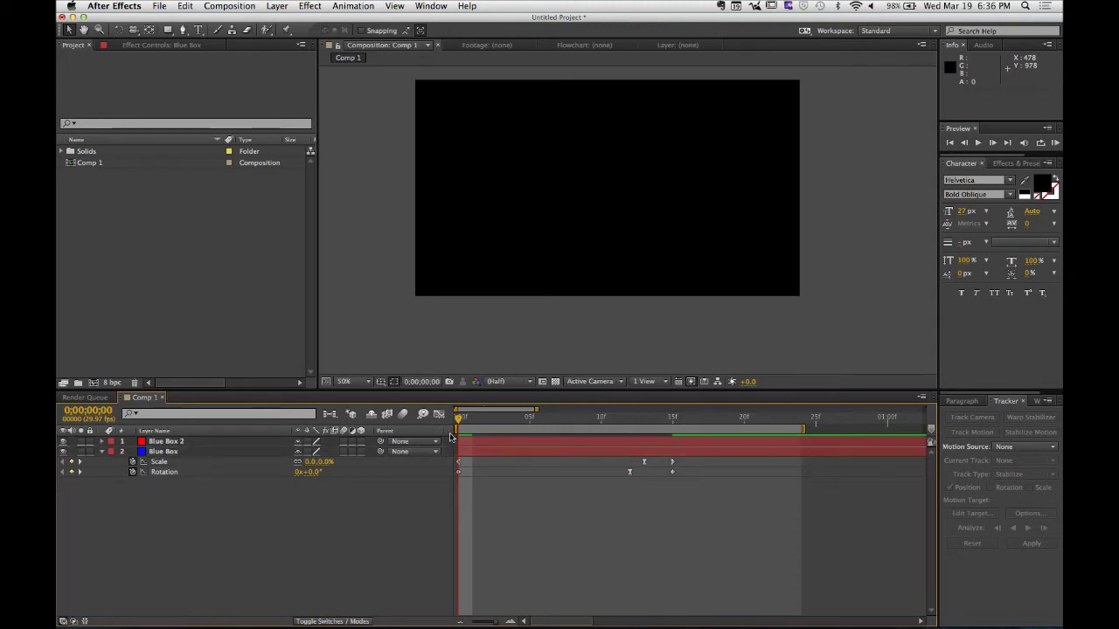
{"action": "key", "text": "space"}
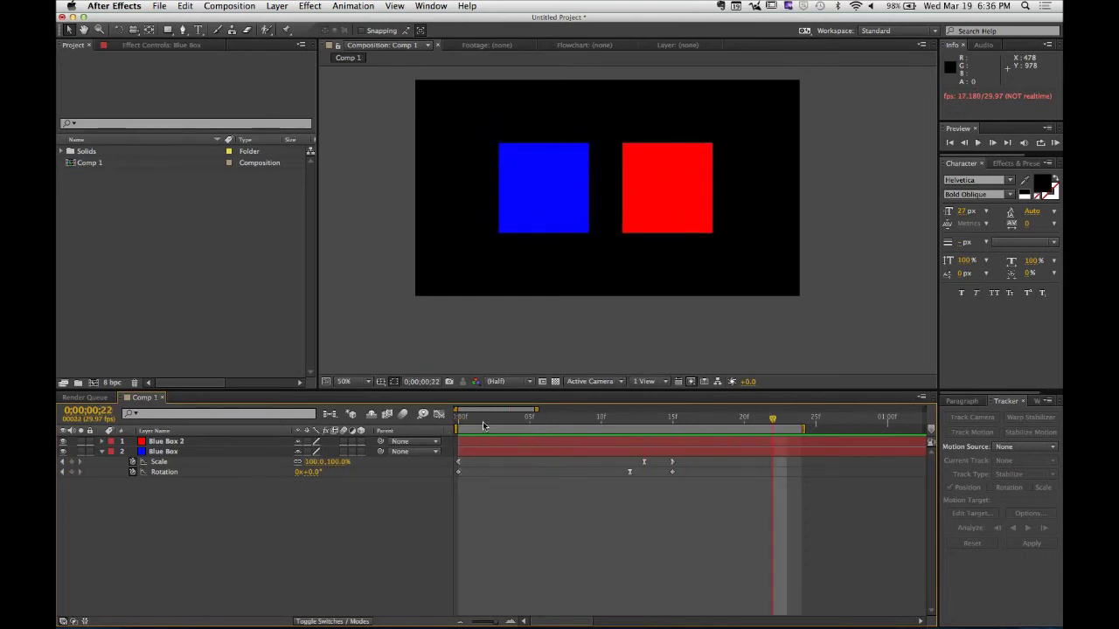
{"action": "key", "text": "space"}
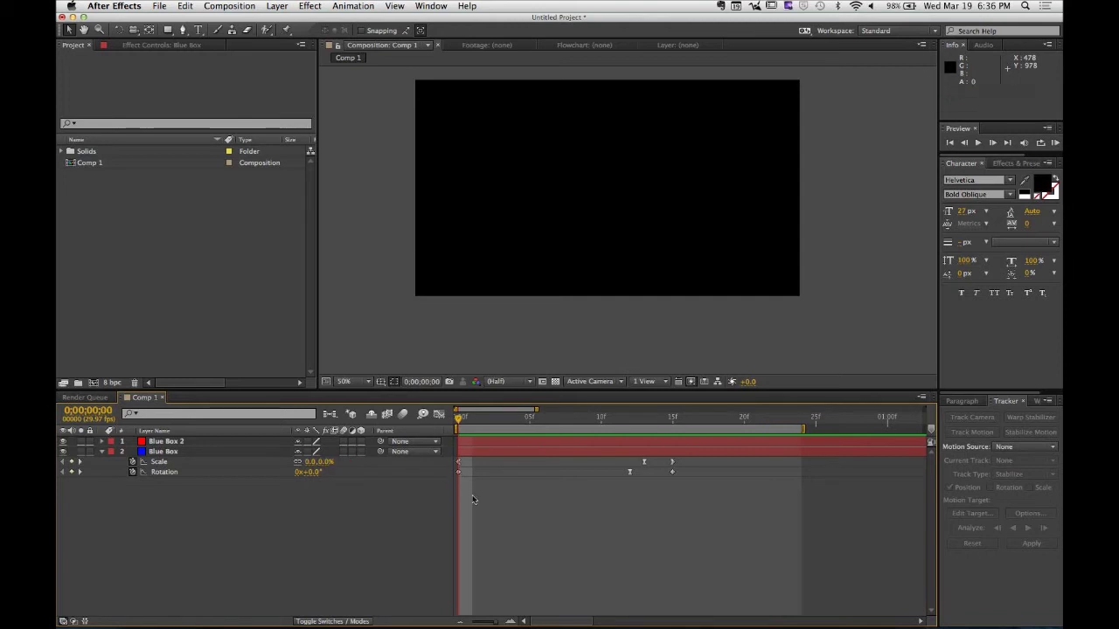
Set the Blue Box's Rotation at 0;00;00;00 to -23.0° and preview the swing.
{"action": "left_click", "coordinate": [458, 472]}
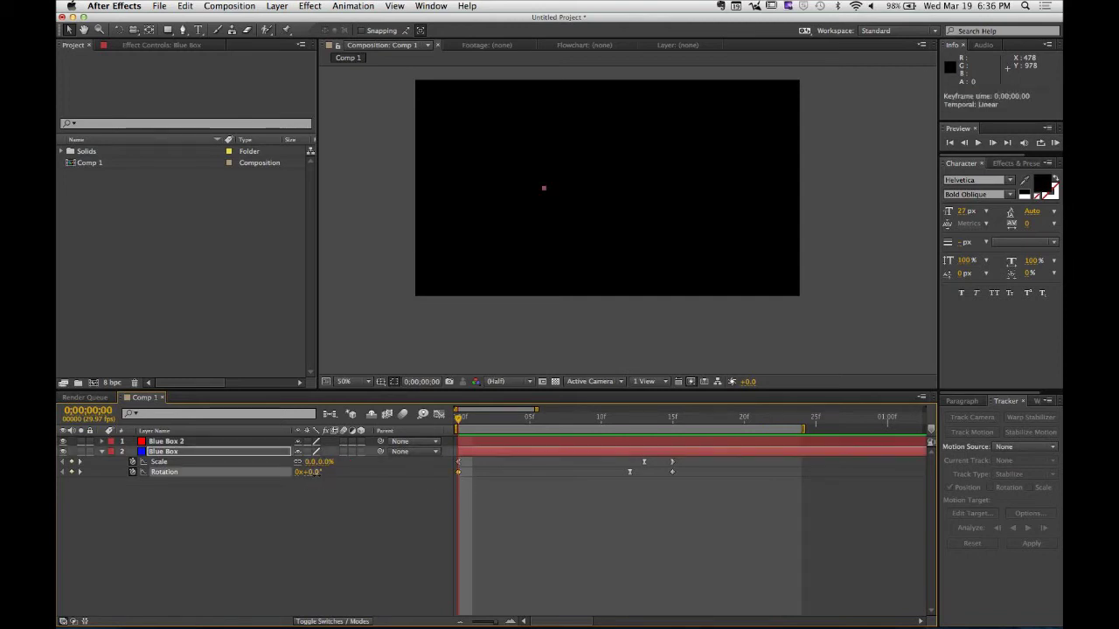
{"action": "left_click", "coordinate": [472, 425]}
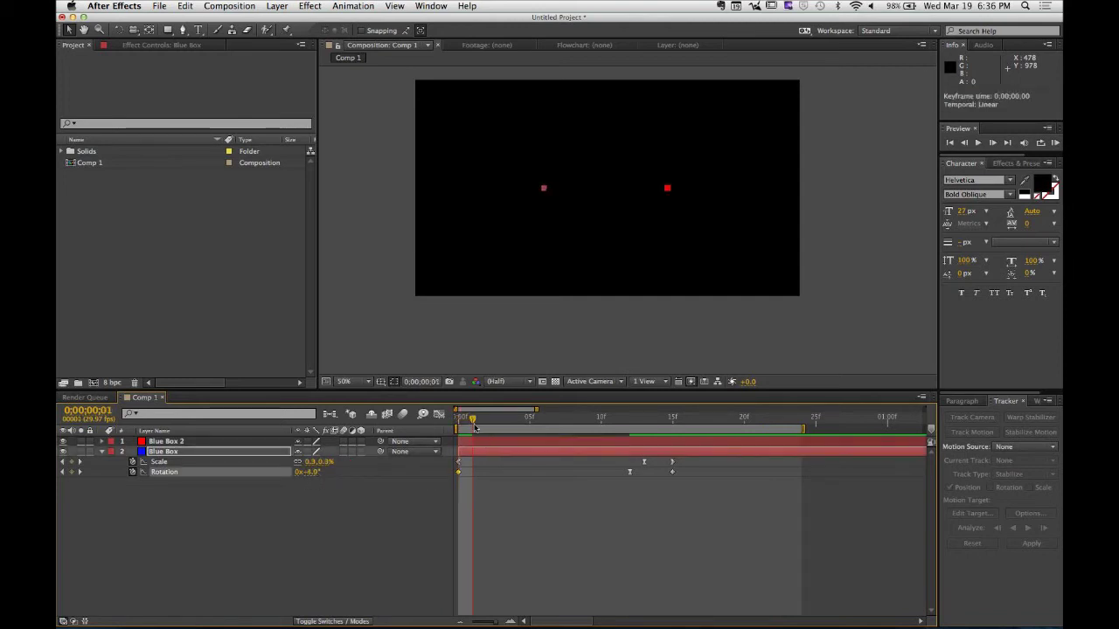
{"action": "left_click_drag", "start_coordinate": [473, 425], "coordinate": [450, 462]}
{"action": "left_click", "coordinate": [384, 523]}
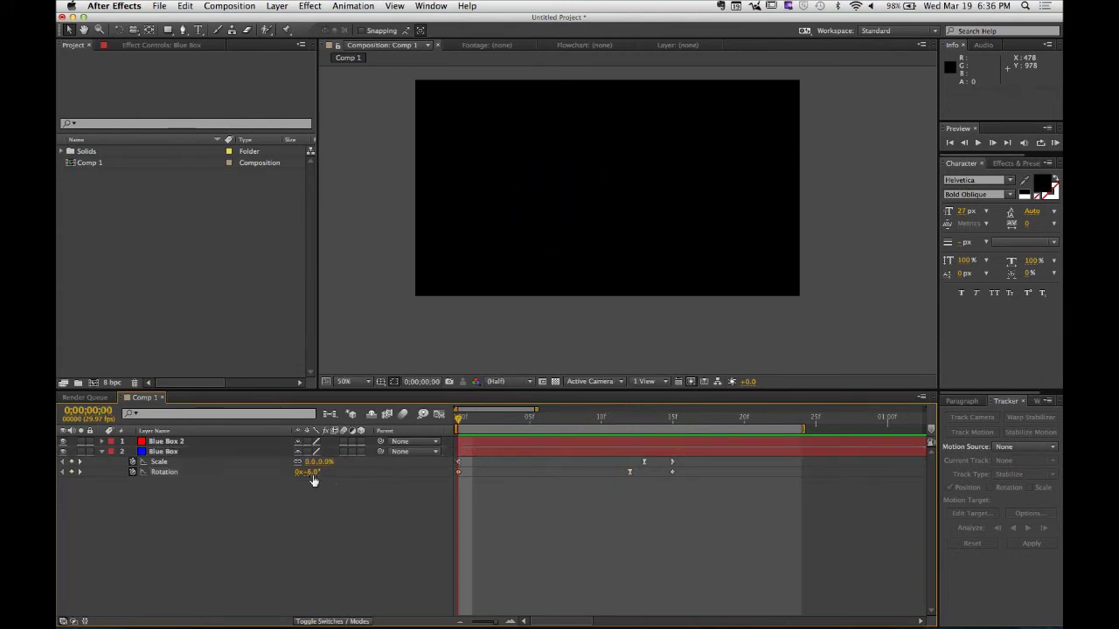
{"action": "left_click", "coordinate": [474, 420]}
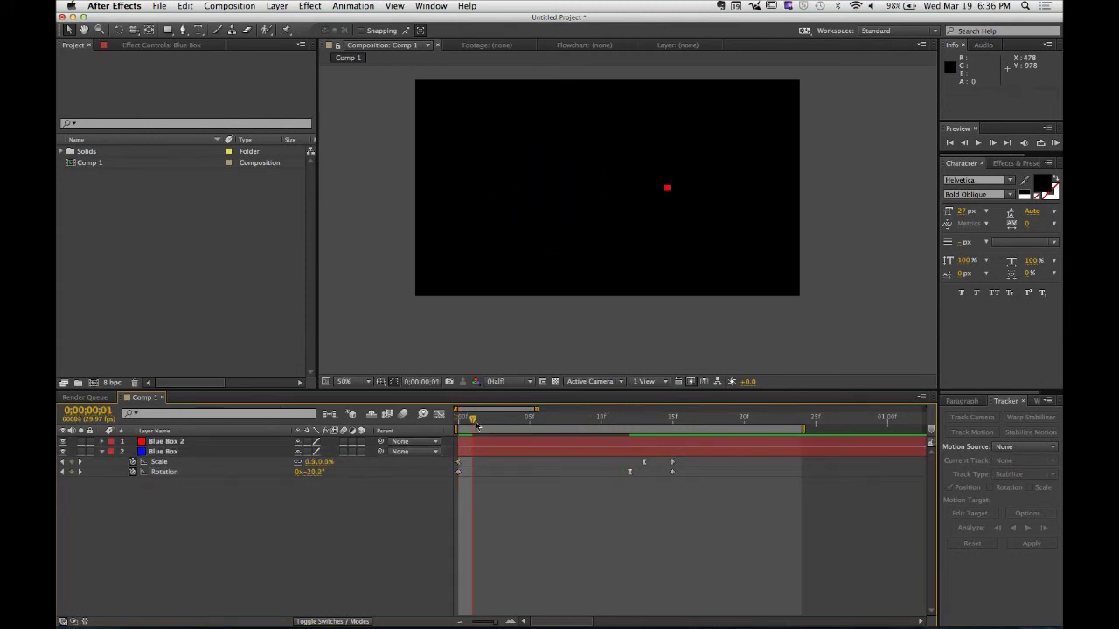
{"action": "left_click_drag", "start_coordinate": [475, 423], "coordinate": [402, 435]}
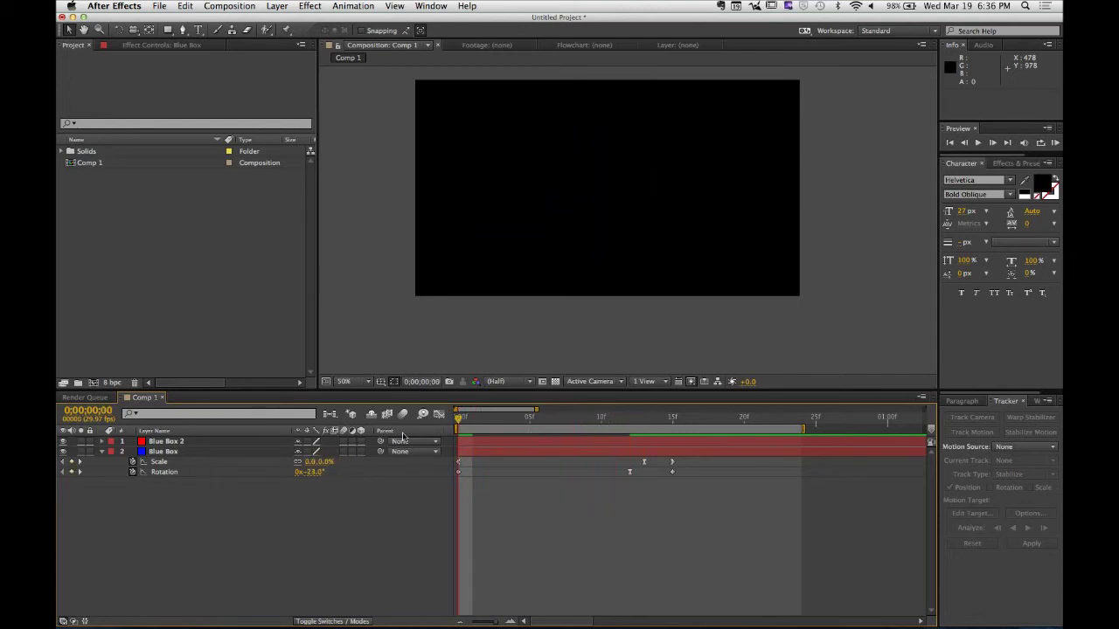
{"action": "key", "text": "space"}
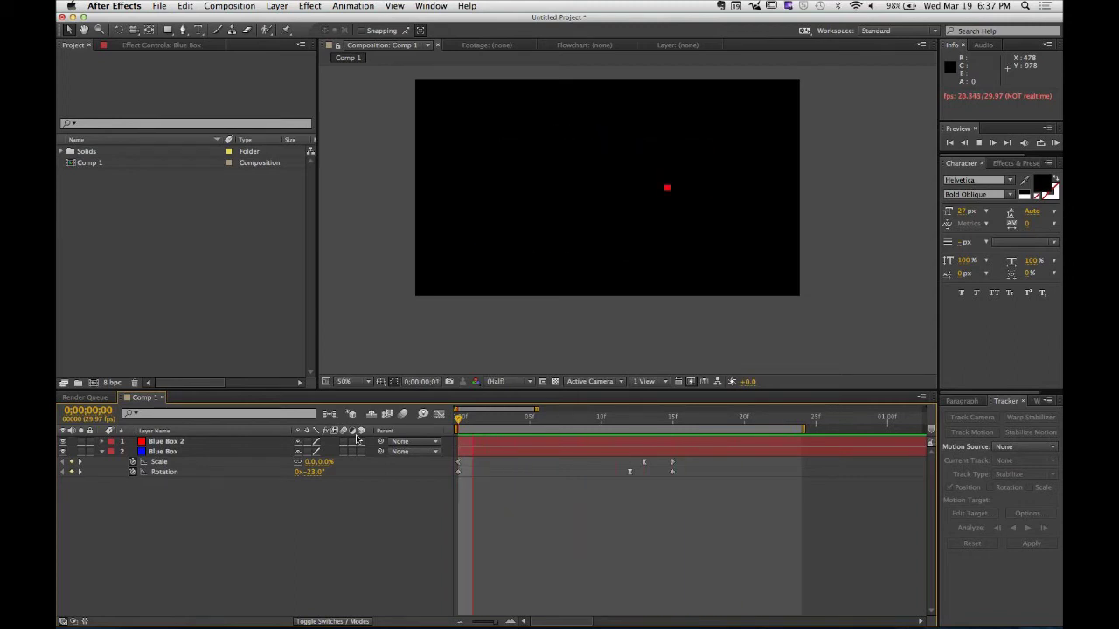
{"action": "key", "text": "space"}
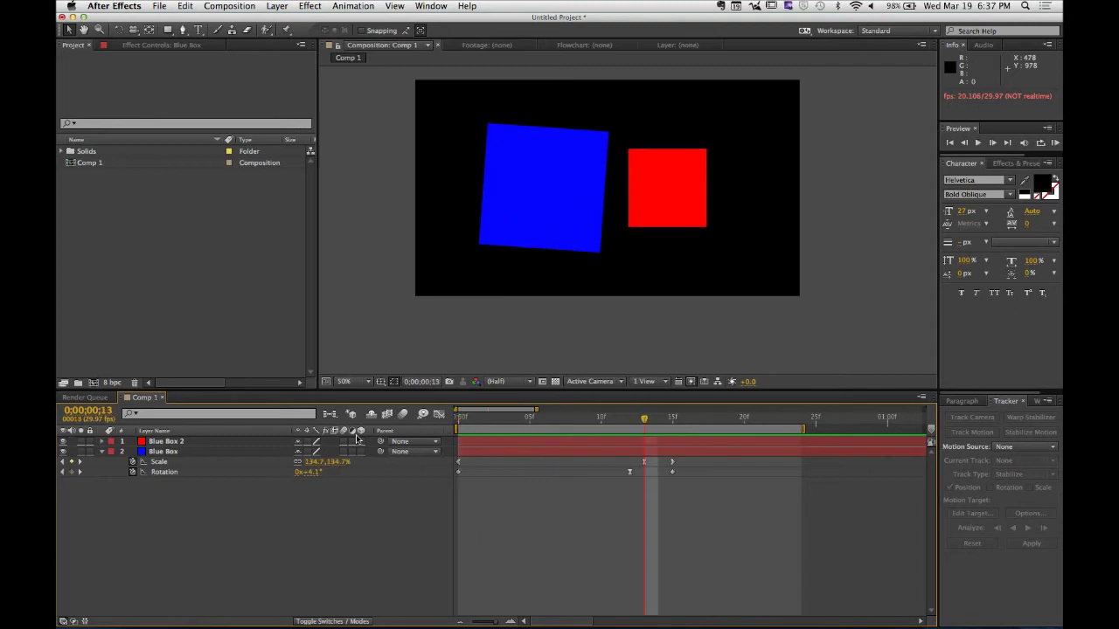
Move the Blue Box's eased Rotation keyframe earlier to 0;00;00;08 and preview the new timing.
{"action": "left_click_drag", "start_coordinate": [630, 472], "coordinate": [573, 473]}
{"action": "left_click", "coordinate": [502, 427]}
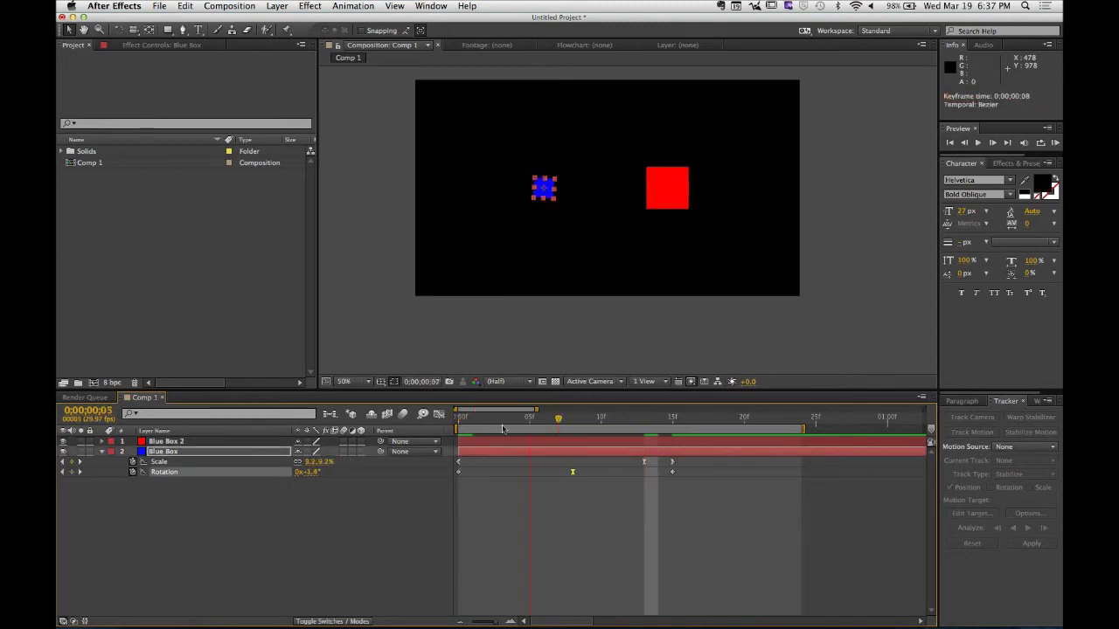
{"action": "key", "text": "space"}
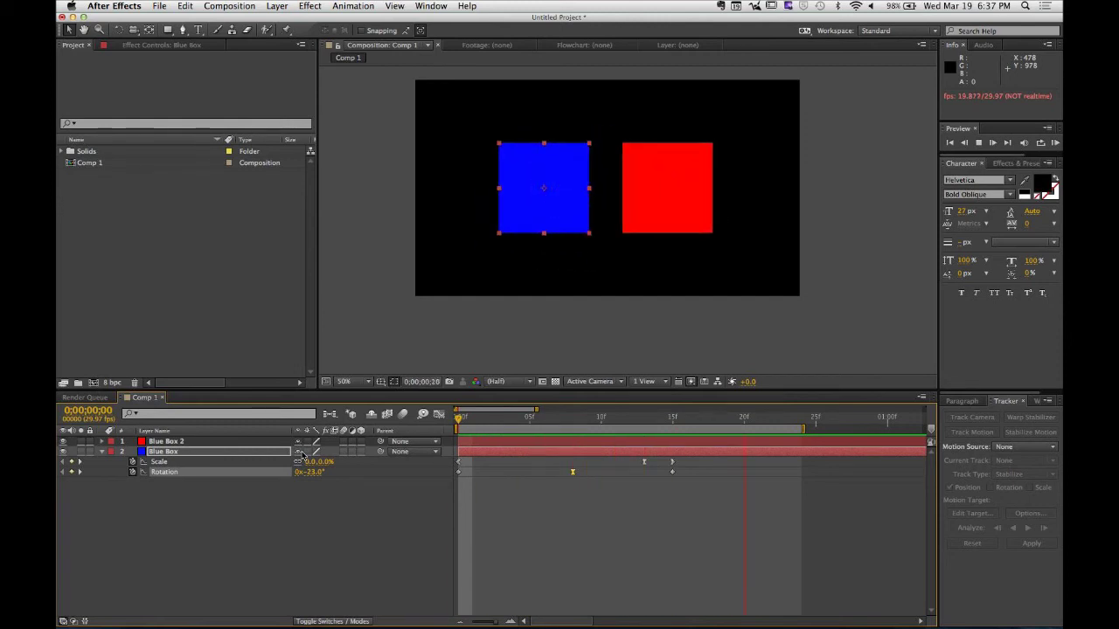
{"action": "key", "text": "space"}
{"action": "left_click", "coordinate": [268, 538]}
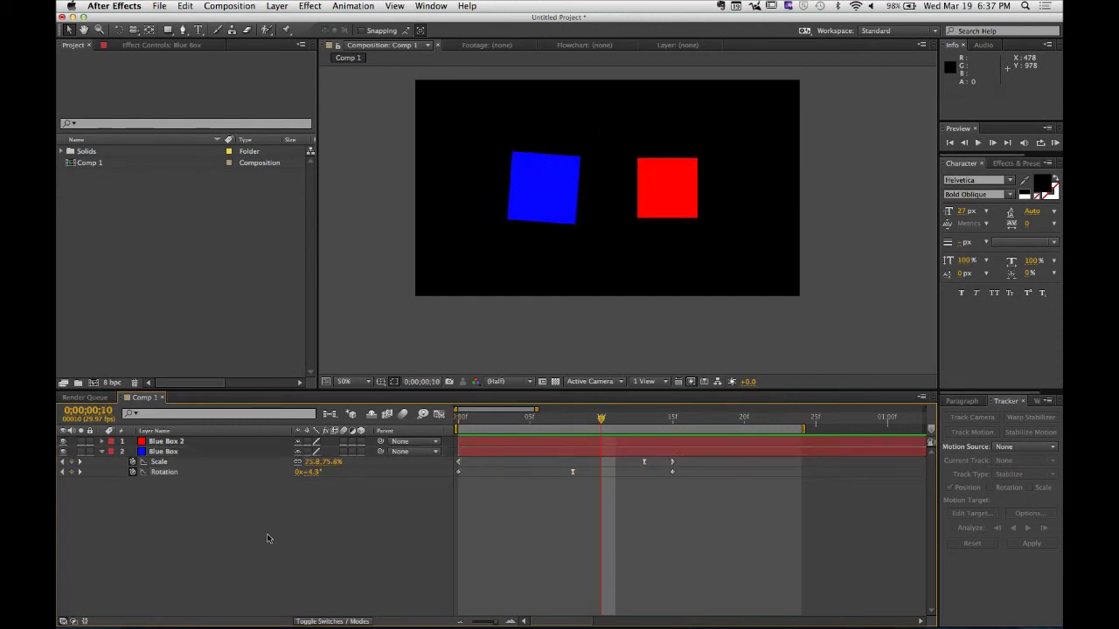
{"action": "key", "text": "Home"}
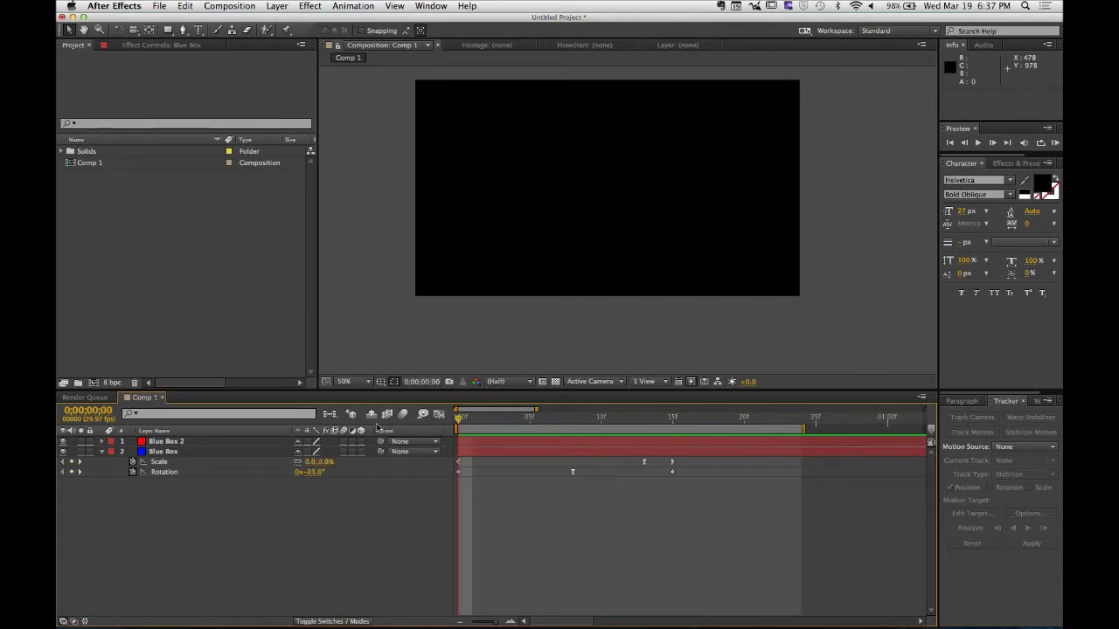
{"action": "key", "text": "space"}
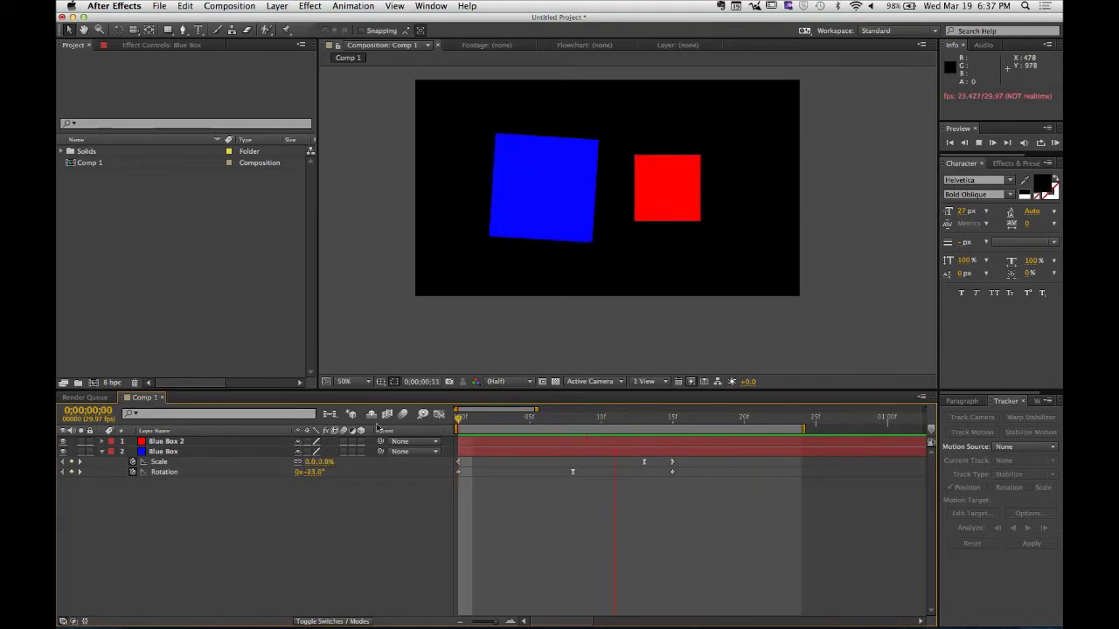
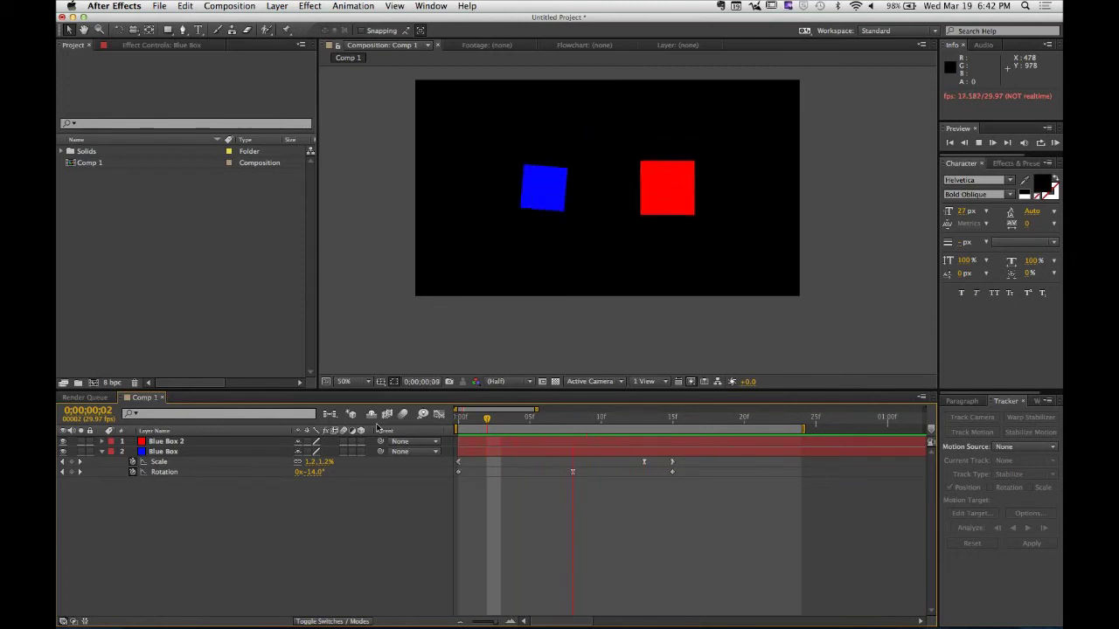
{"action": "key", "text": "space"}
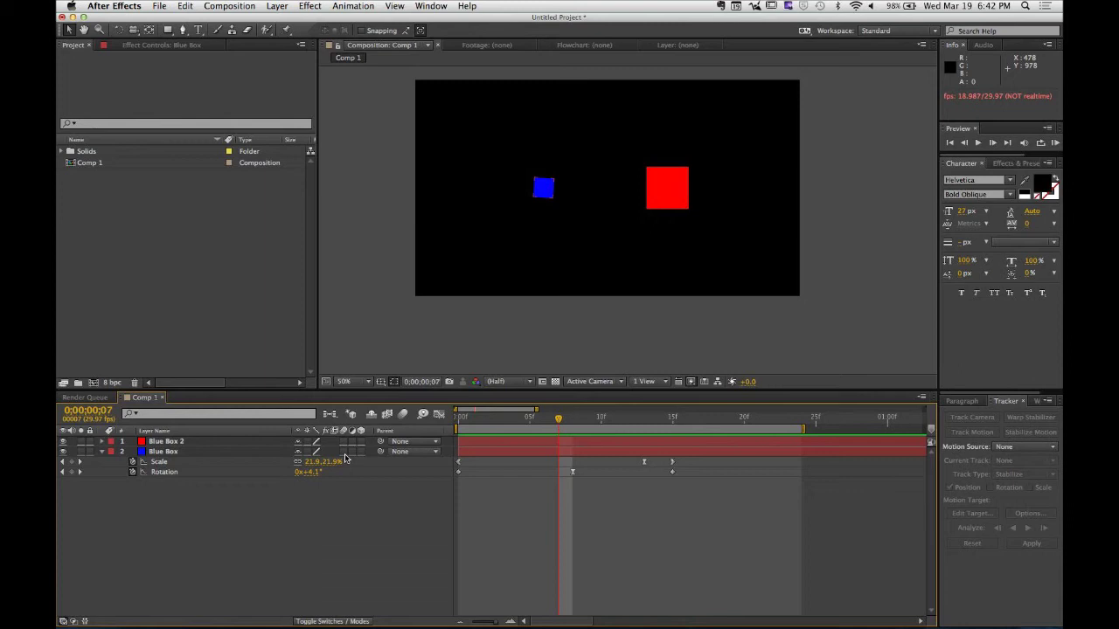
Turn on motion blur for the Blue Box layer and for the whole composition, and preview the animation.
{"action": "left_click", "coordinate": [344, 452]}
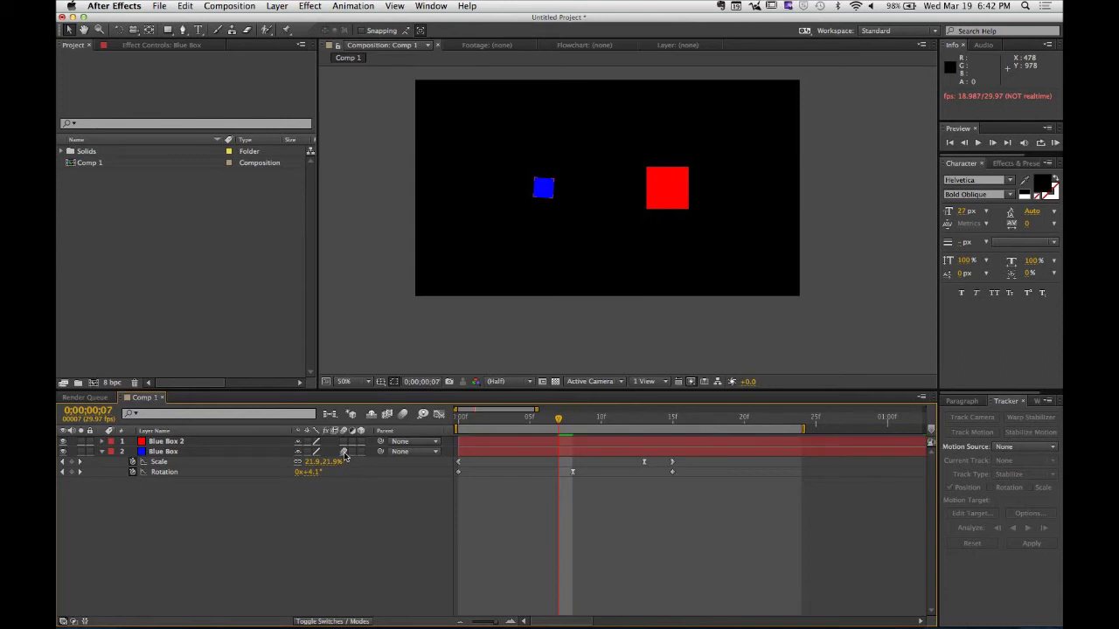
{"action": "key", "text": "space"}
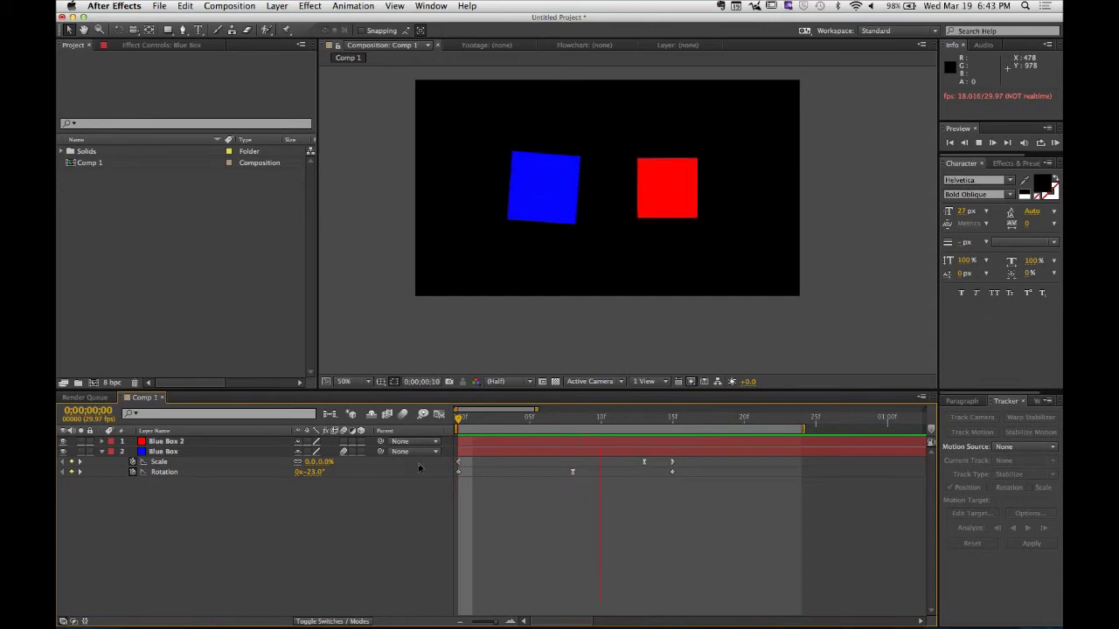
{"action": "key", "text": "space"}
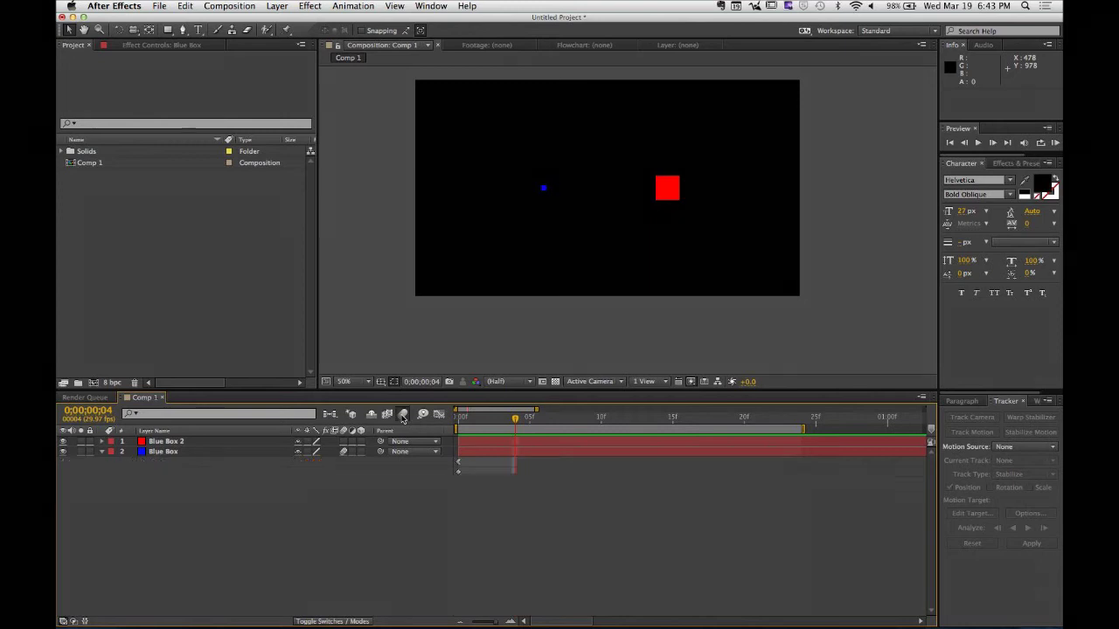
{"action": "left_click", "coordinate": [404, 418]}
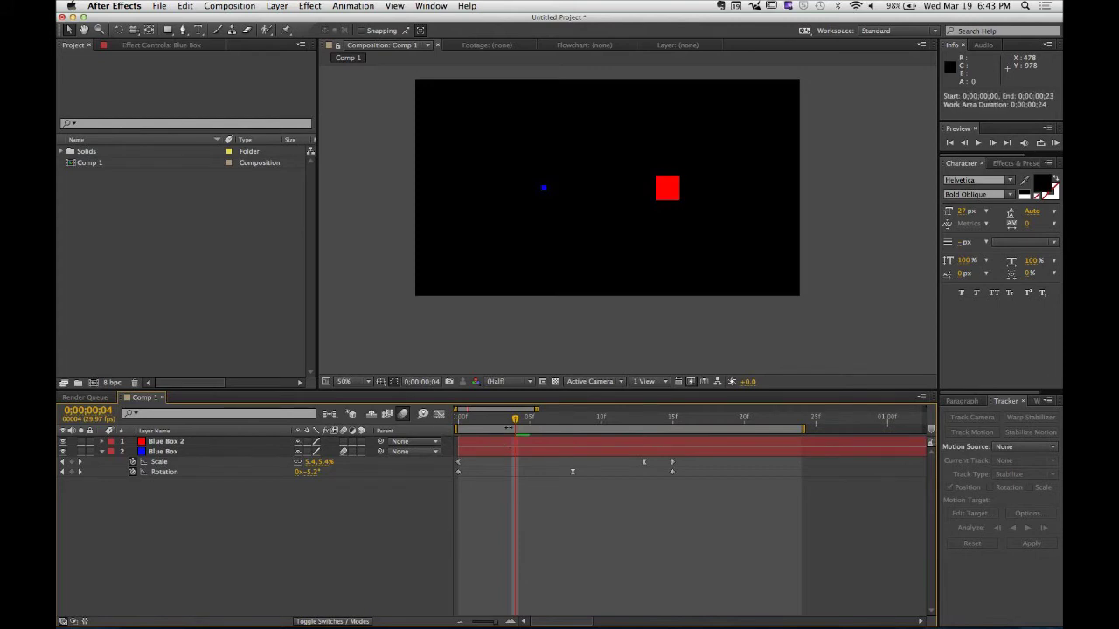
{"action": "key", "text": "KP_0"}
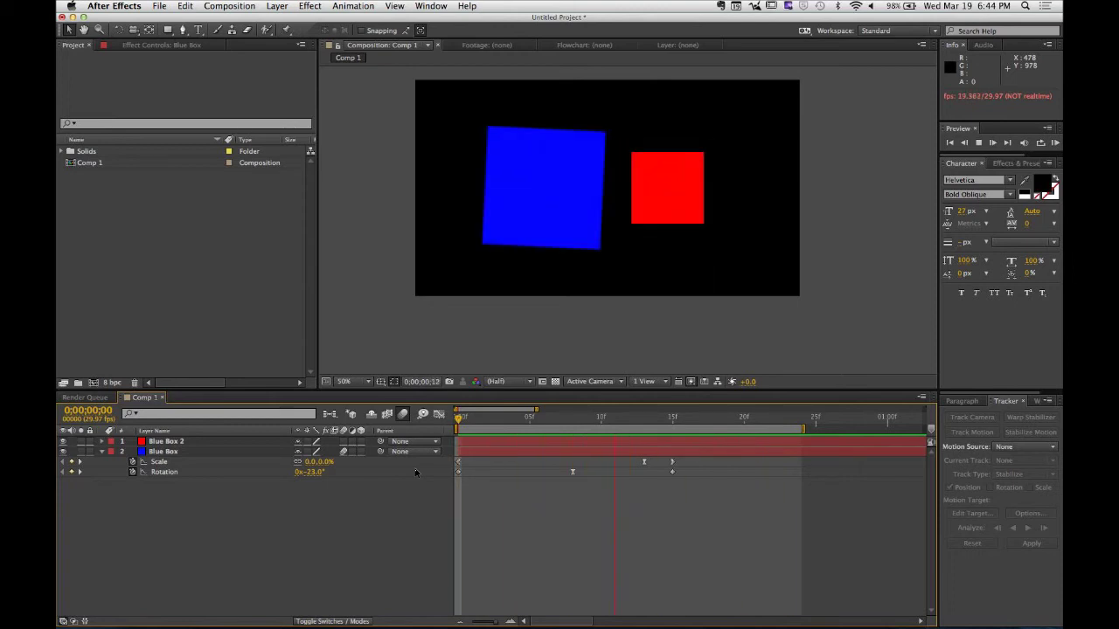
{"action": "key", "text": "space"}
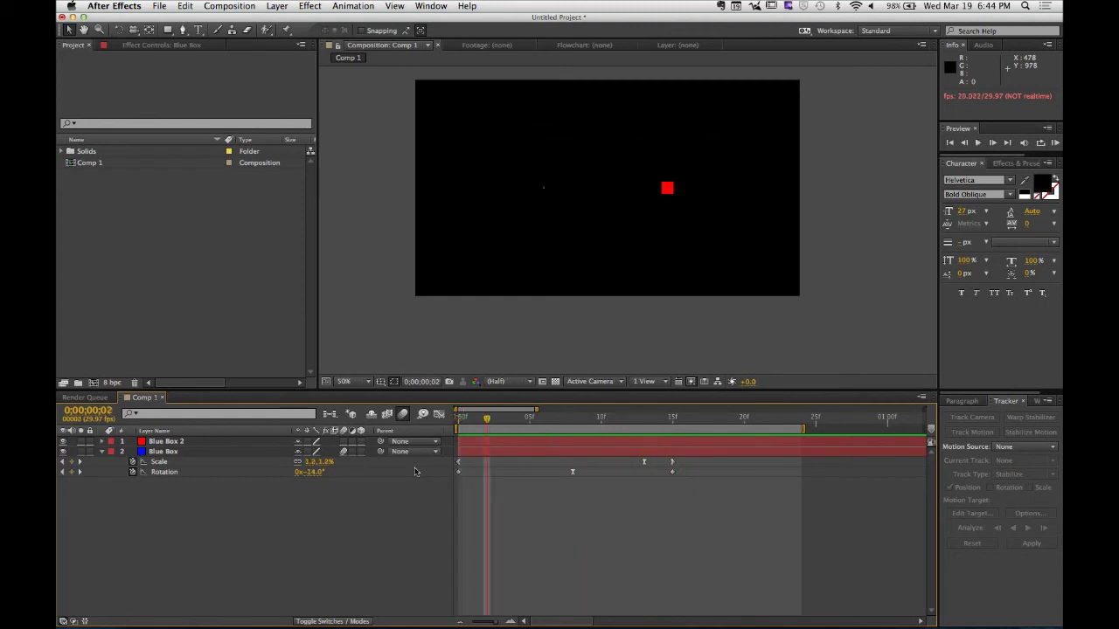
Examine the Blue Box's motion blur at 0;00;00;10 at 100% magnification and in playback.
{"action": "left_click_drag", "start_coordinate": [494, 422], "coordinate": [603, 426]}
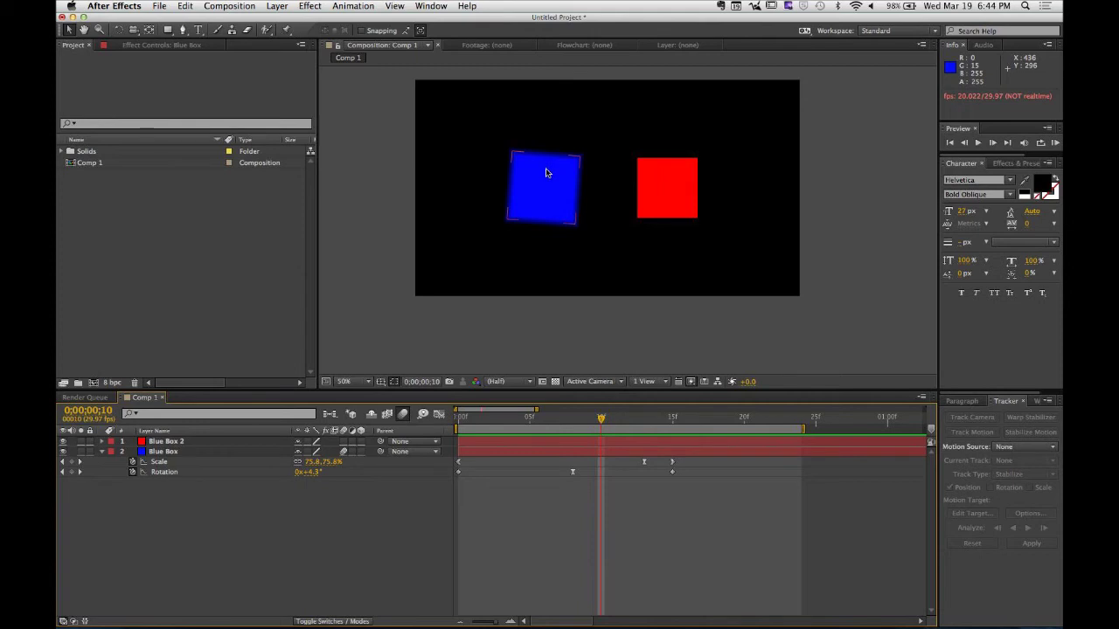
{"action": "key", "text": "/"}
{"action": "left_click_drag", "start_coordinate": [530, 175], "coordinate": [559, 194]}
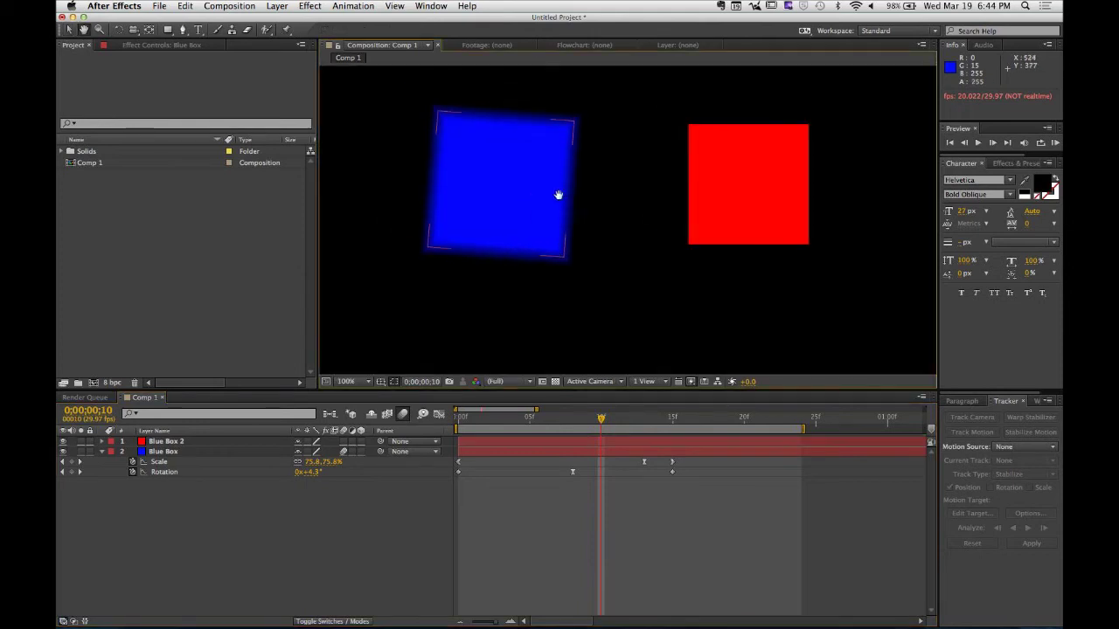
{"action": "left_click", "coordinate": [595, 498]}
{"action": "left_click_drag", "start_coordinate": [600, 424], "coordinate": [504, 441]}
{"action": "key", "text": "space"}
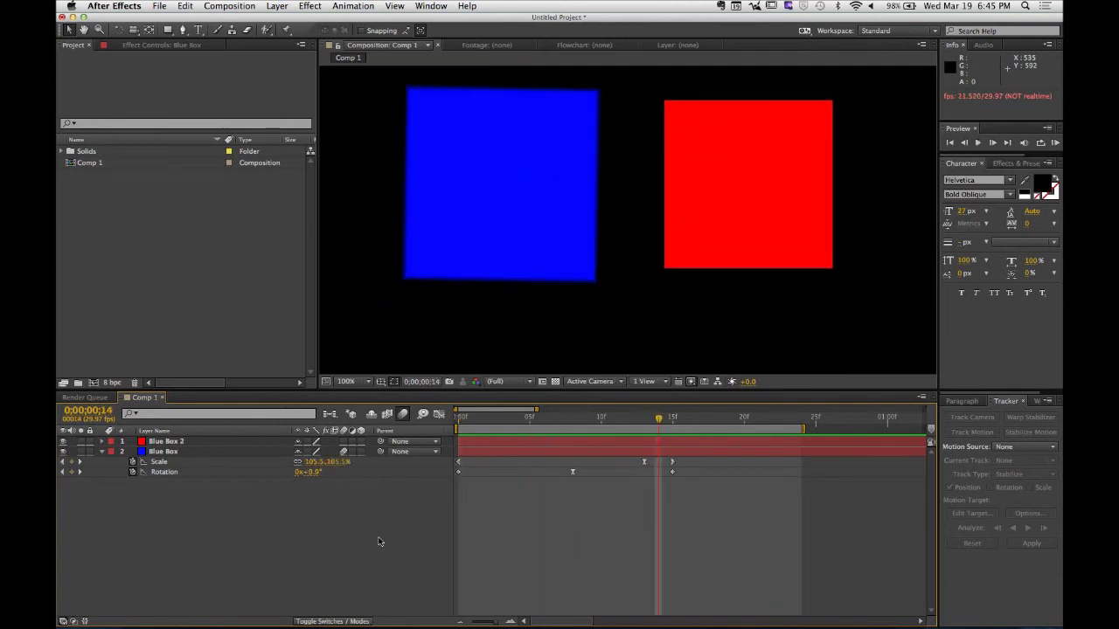
Import backdrop.psd, banana.psd and man.psd as footage from the WEEK_09_BANANNA_MAN folder's BANANNA_MAN_ASSETS subfolder.
{"action": "left_click", "coordinate": [141, 220]}
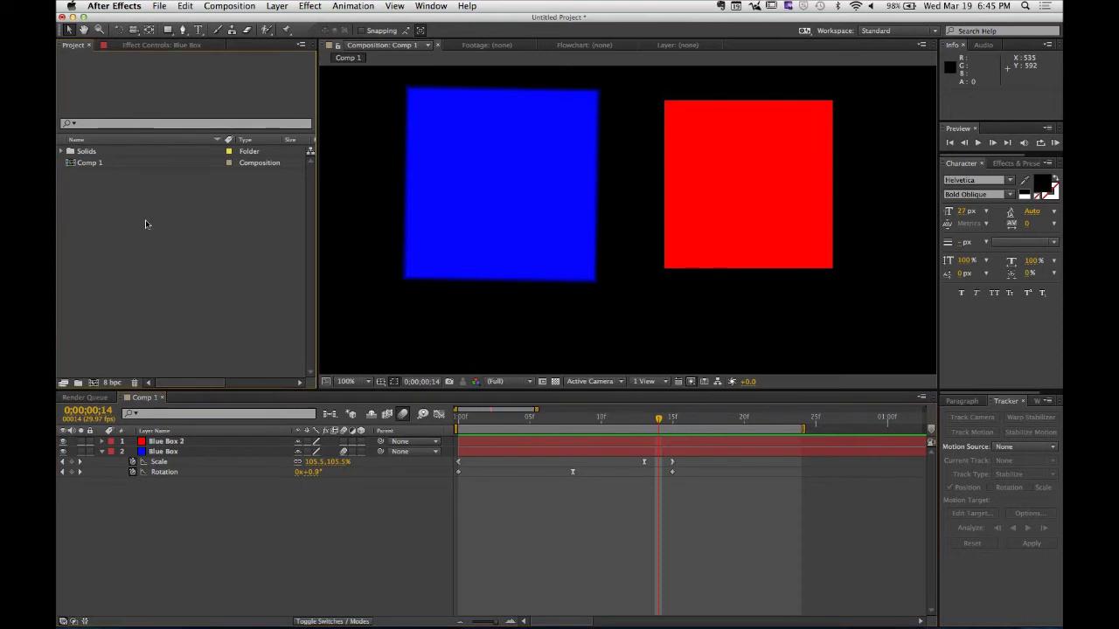
{"action": "key", "text": "super+i"}
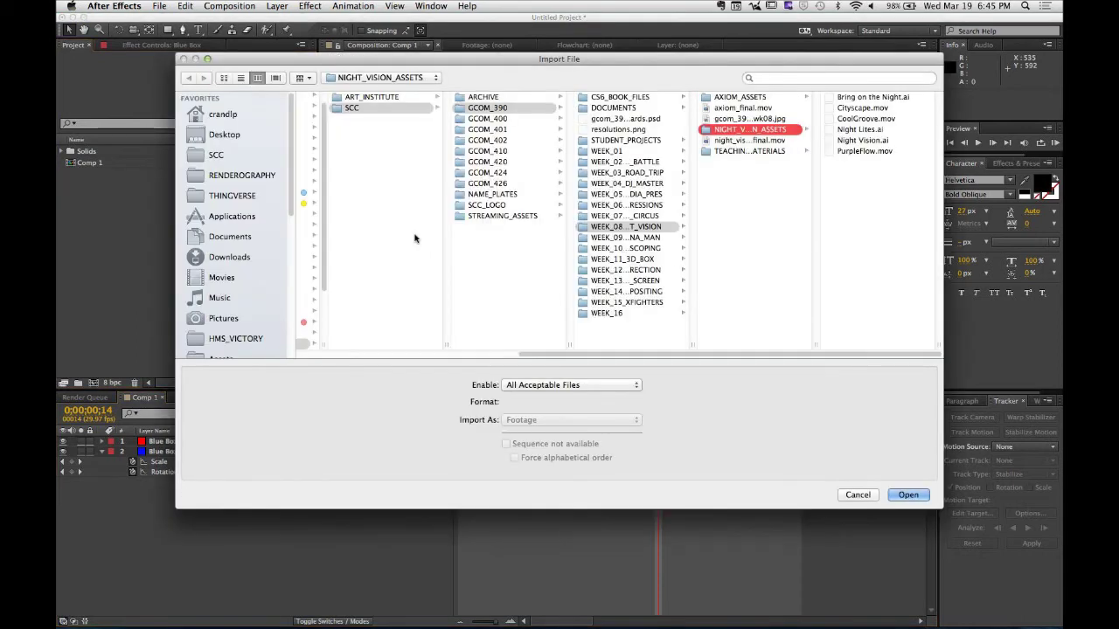
{"action": "left_click", "coordinate": [619, 239]}
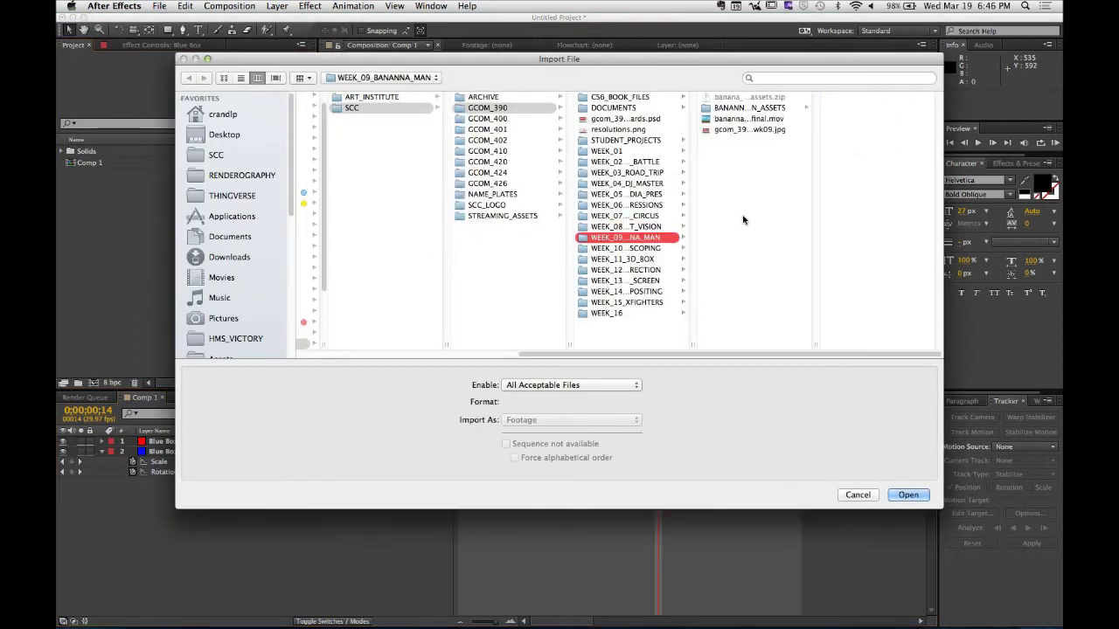
{"action": "left_click", "coordinate": [749, 107]}
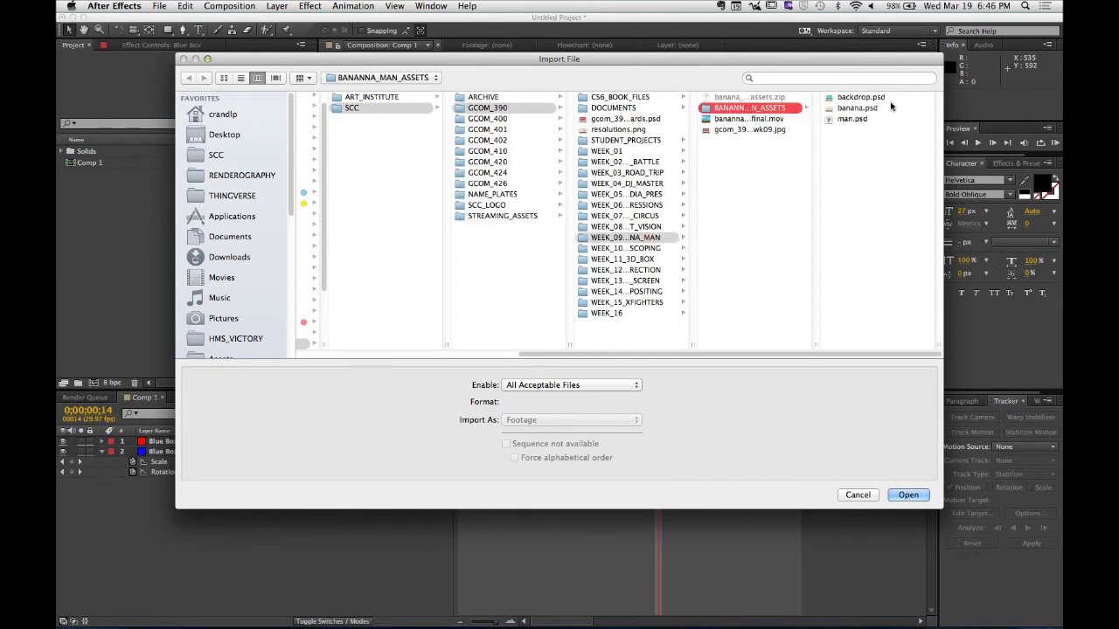
{"action": "key", "text": "super+a"}
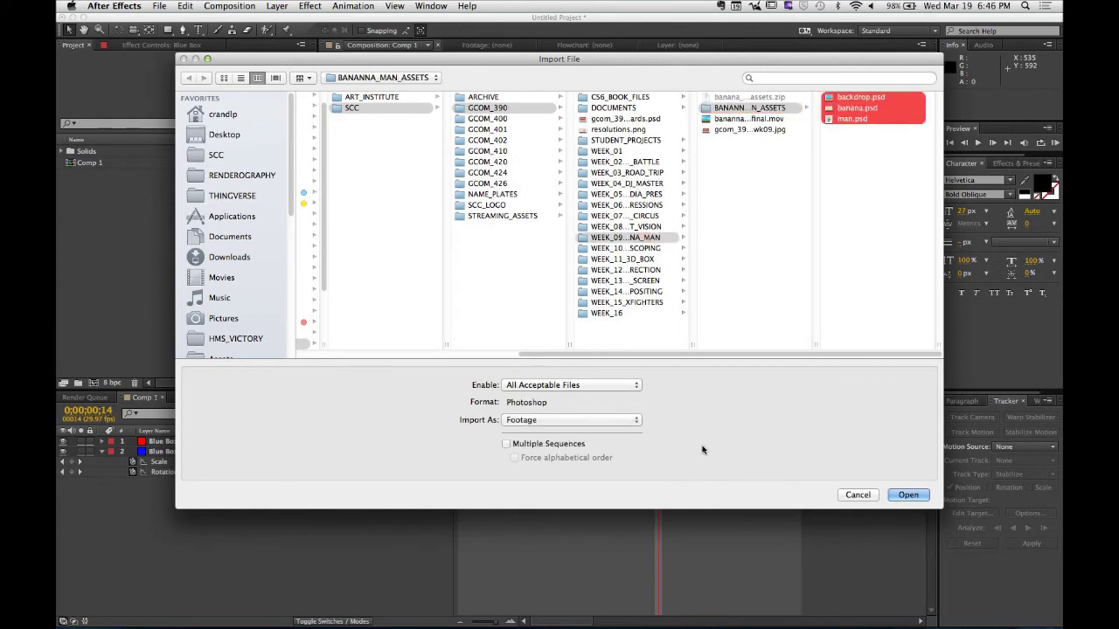
{"action": "left_click", "coordinate": [915, 495]}
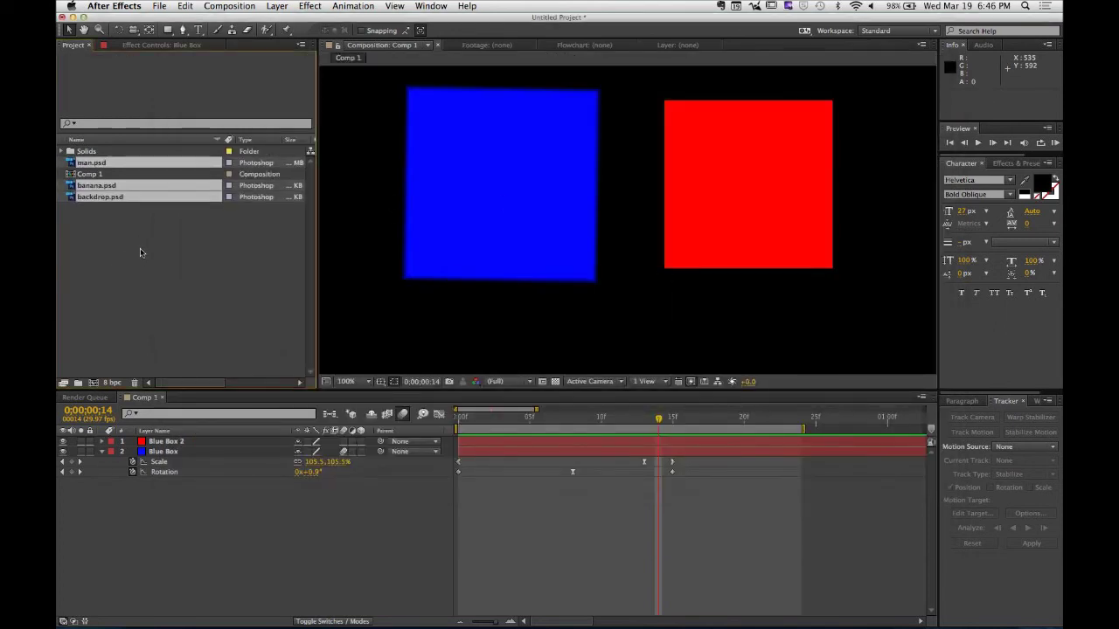
{"action": "left_click", "coordinate": [153, 271]}
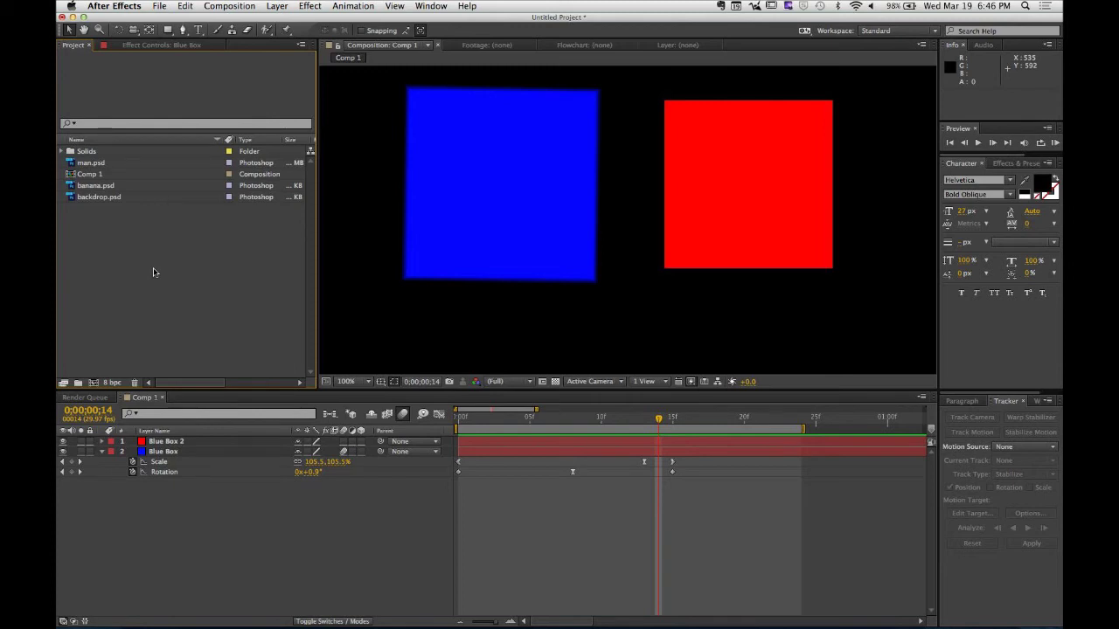
Create a new composition from the backdrop.psd footage.
{"action": "left_click", "coordinate": [110, 197]}
{"action": "left_click", "coordinate": [100, 230]}
{"action": "left_click_drag", "start_coordinate": [105, 197], "coordinate": [92, 383]}
{"action": "left_click", "coordinate": [320, 570]}
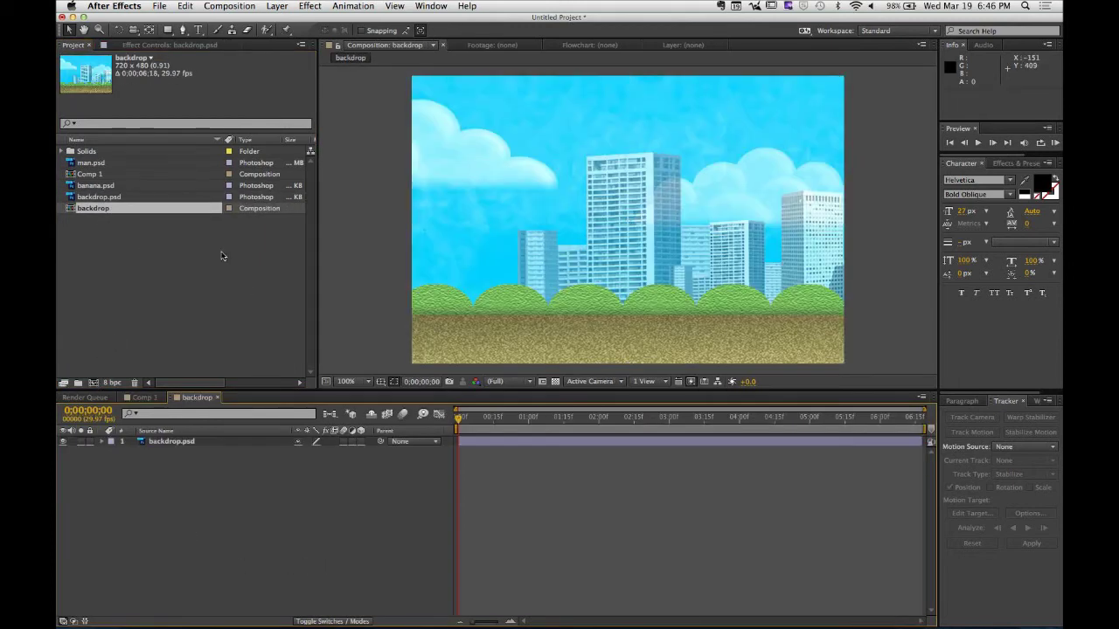
{"action": "left_click", "coordinate": [170, 277]}
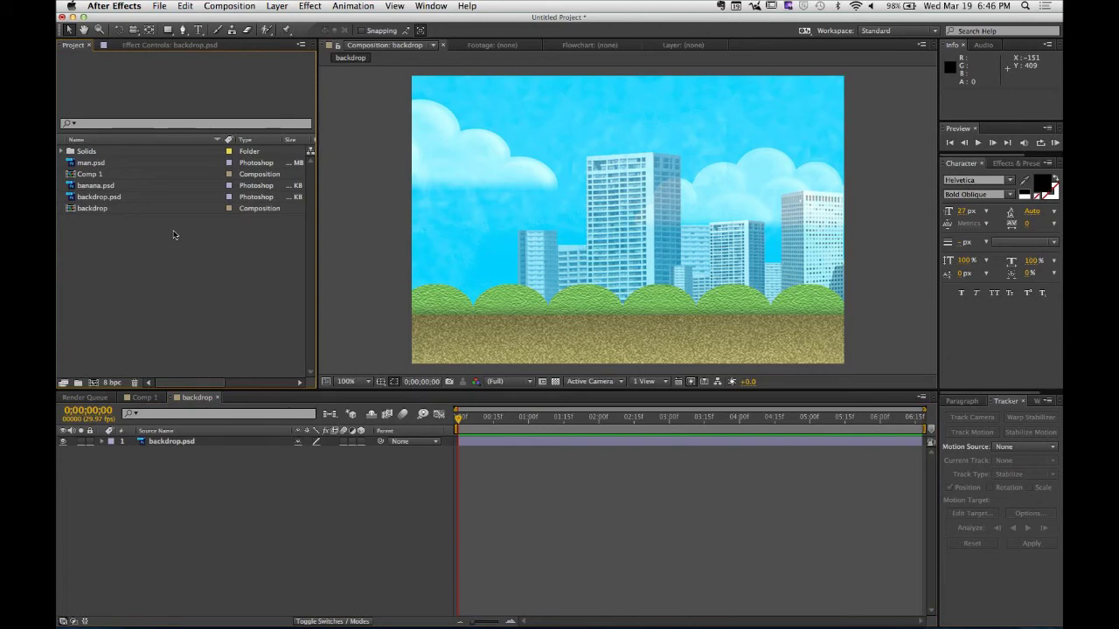
Add the man.psd footage to the backdrop composition as a layer above backdrop.psd.
{"action": "left_click", "coordinate": [118, 187]}
{"action": "left_click_drag", "start_coordinate": [88, 165], "coordinate": [179, 440]}
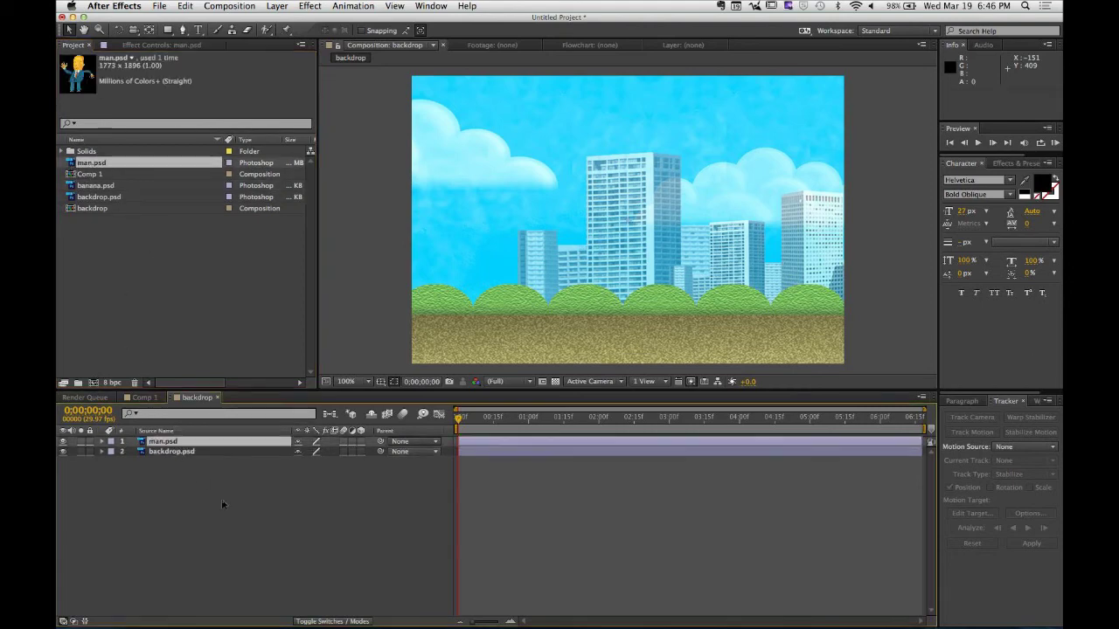
{"action": "left_click", "coordinate": [258, 519]}
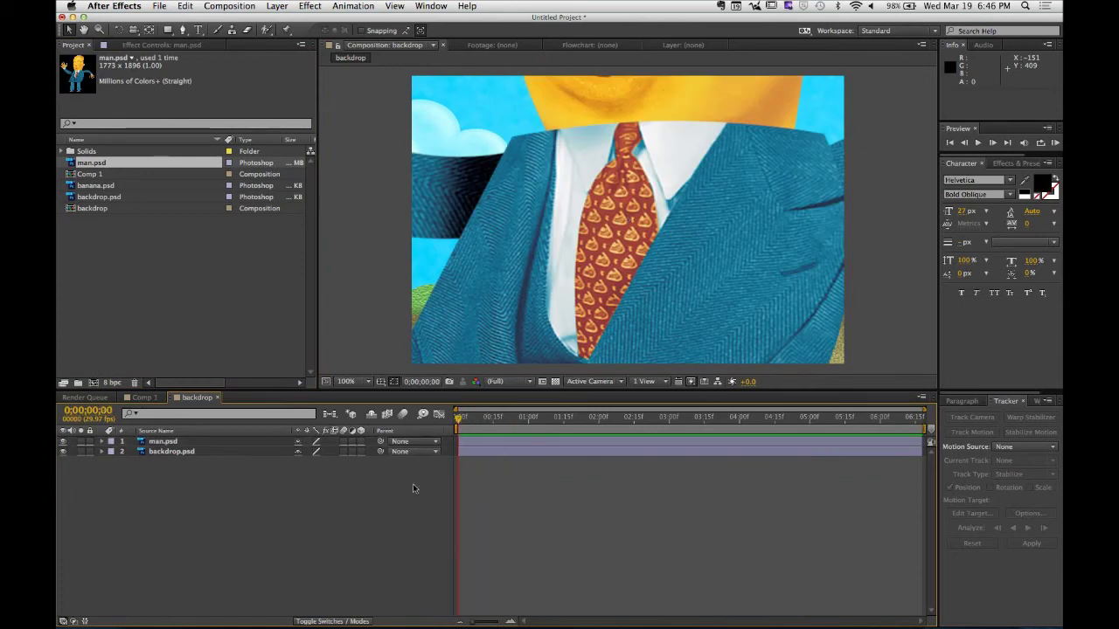
Scale the man.psd layer down to 22% so the whole character fits within the backdrop.
{"action": "left_click", "coordinate": [198, 445]}
{"action": "key", "text": "s"}
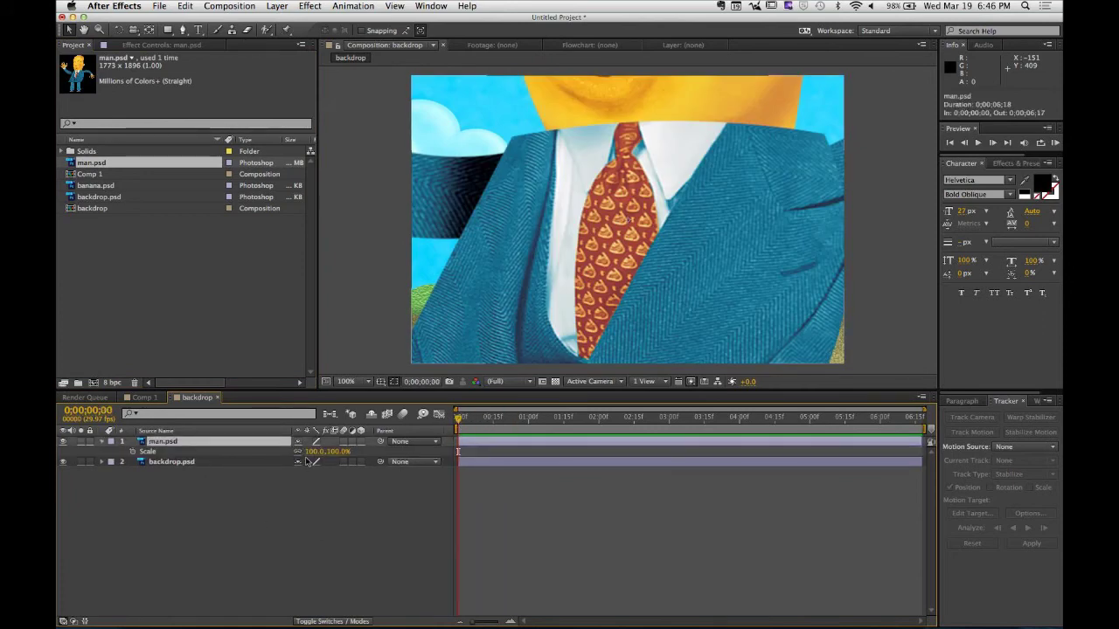
{"action": "left_click_drag", "start_coordinate": [311, 451], "coordinate": [262, 451]}
{"action": "left_click", "coordinate": [265, 573]}
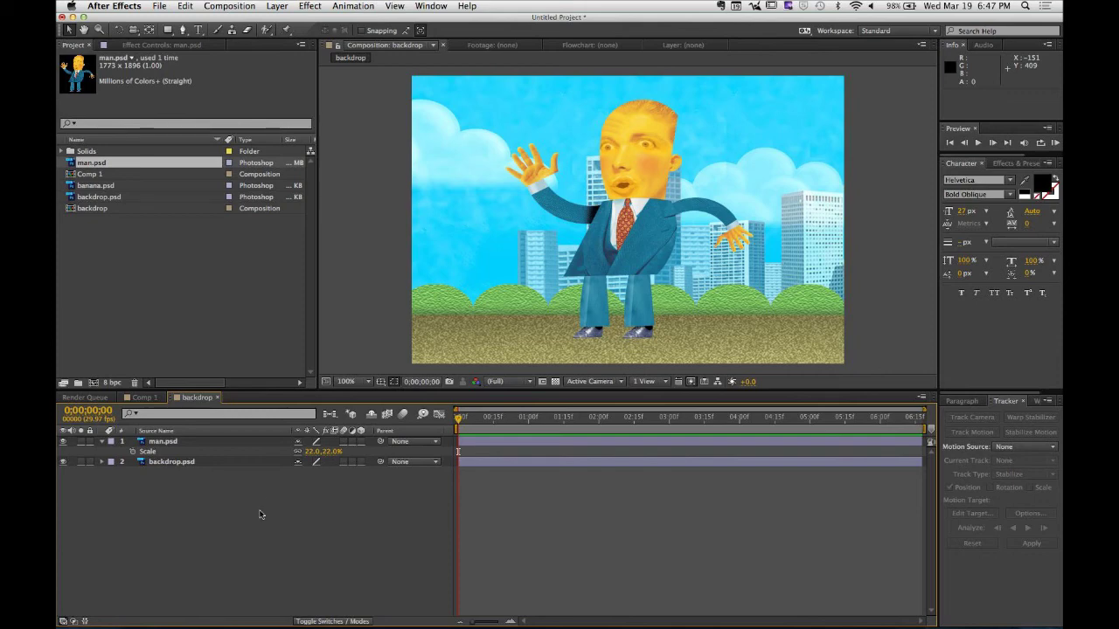
Place a puppet pin on the man's raised hand and move it slightly down to test the deformation.
{"action": "left_click", "coordinate": [201, 447]}
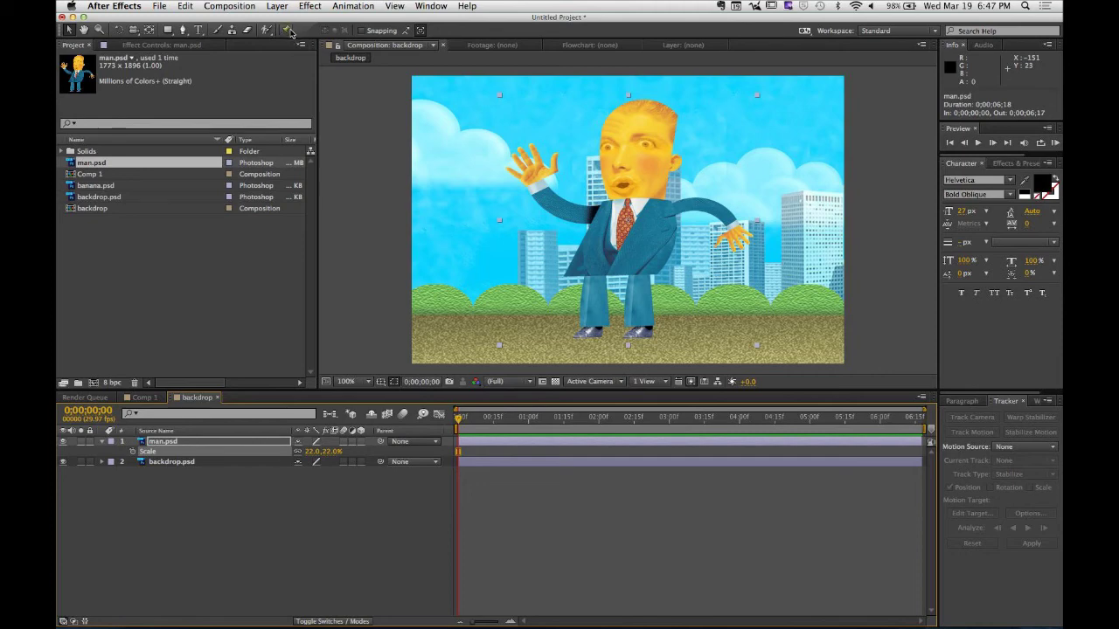
{"action": "left_click_drag", "start_coordinate": [287, 30], "coordinate": [334, 34]}
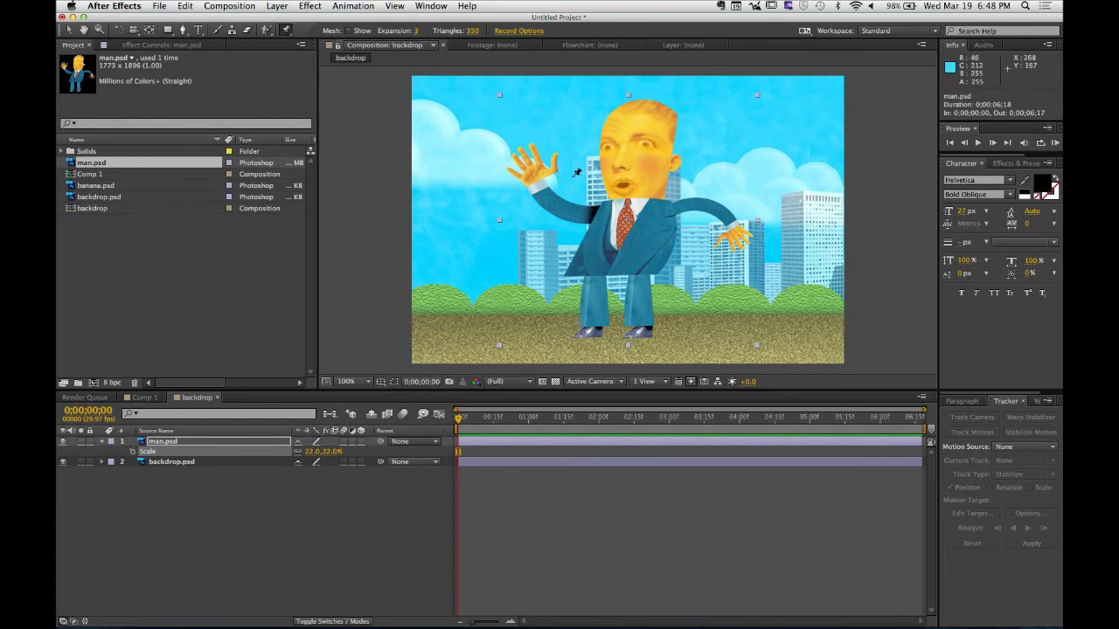
{"action": "left_click", "coordinate": [536, 170]}
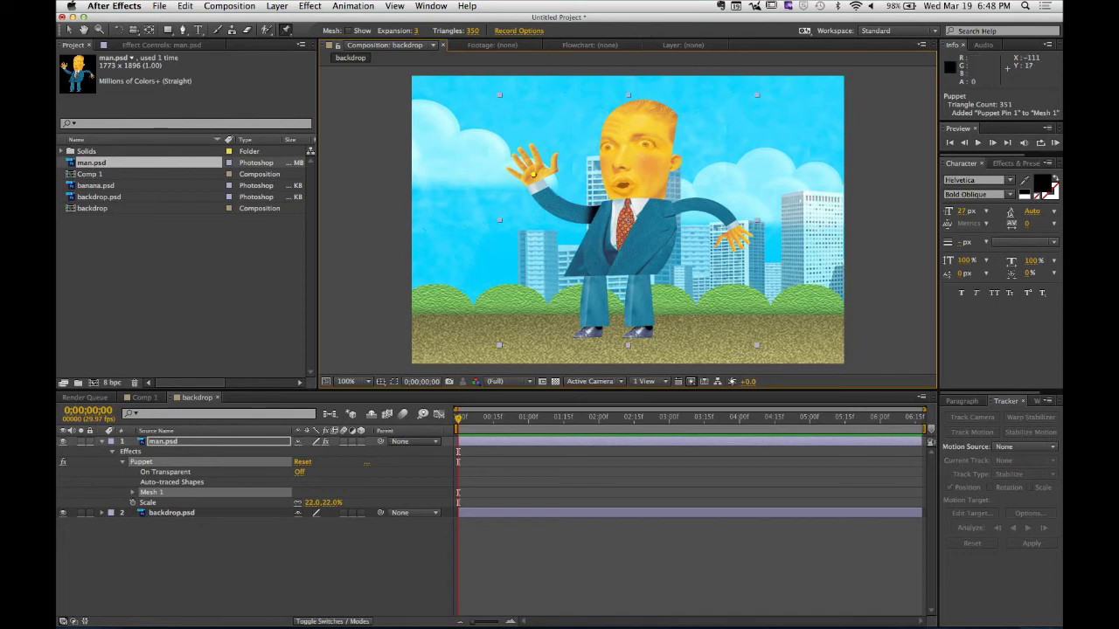
{"action": "key", "text": "v"}
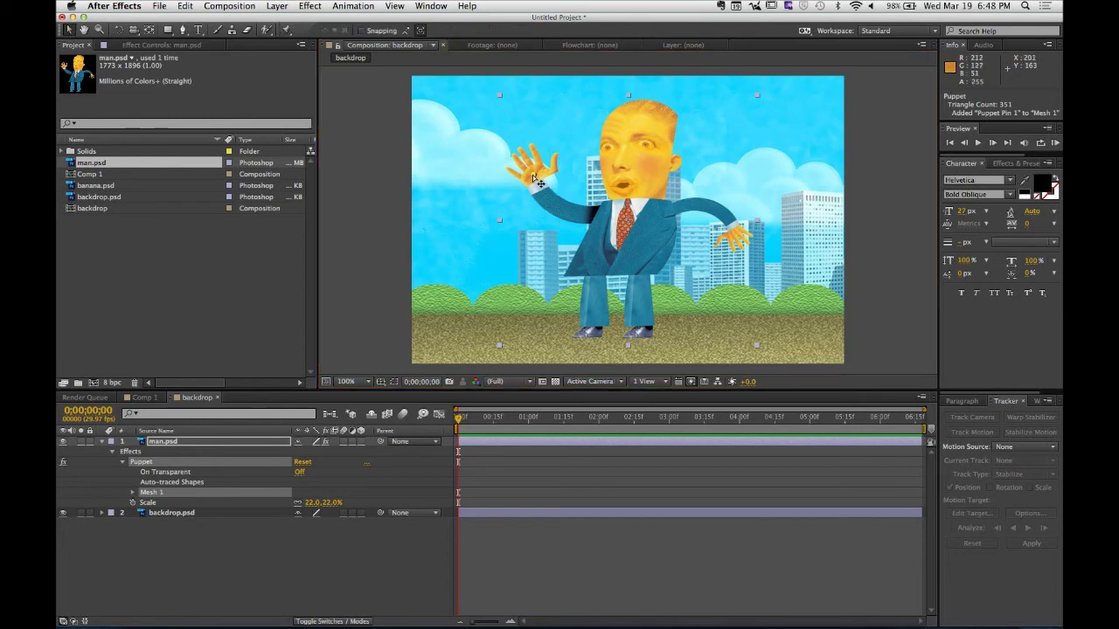
{"action": "mouse_move", "coordinate": [532, 176]}
{"action": "left_mouse_down"}
{"action": "mouse_move", "coordinate": [566, 167]}
{"action": "mouse_move", "coordinate": [526, 184]}
{"action": "left_mouse_up"}
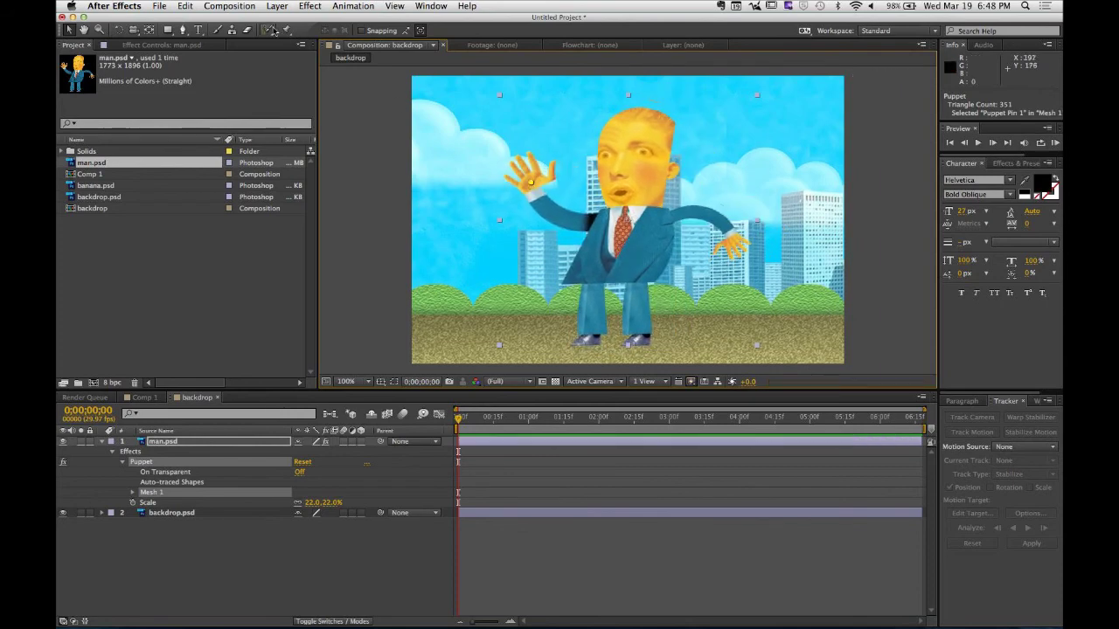
Add puppet pins to the raised arm's elbow, both shoulders, and the lowered arm's elbow and wrist.
{"action": "left_click", "coordinate": [286, 30]}
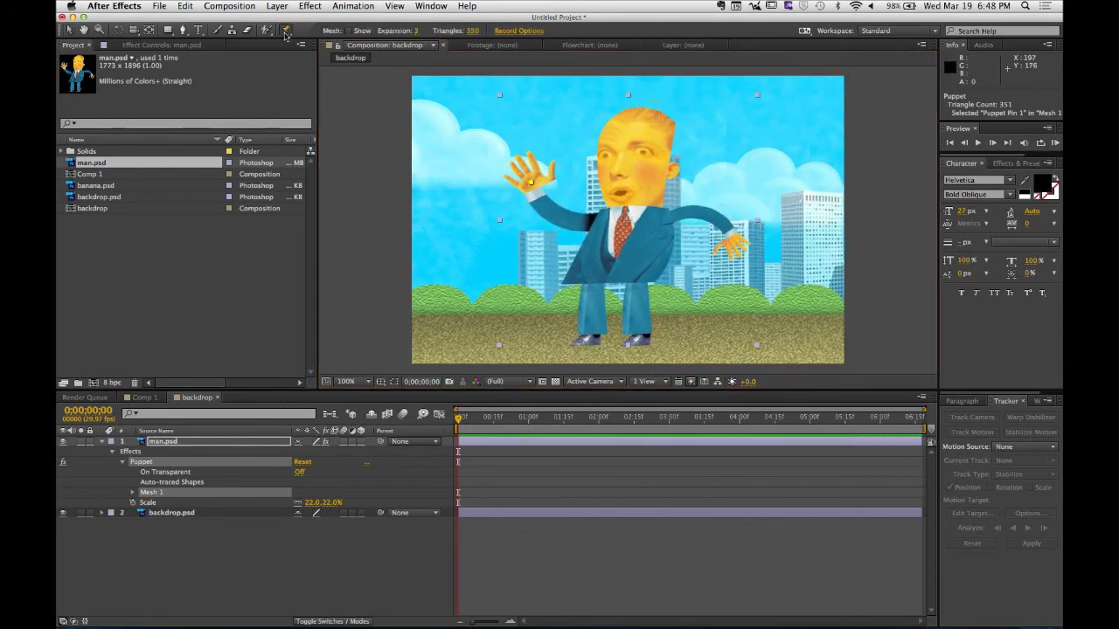
{"action": "left_click", "coordinate": [568, 220]}
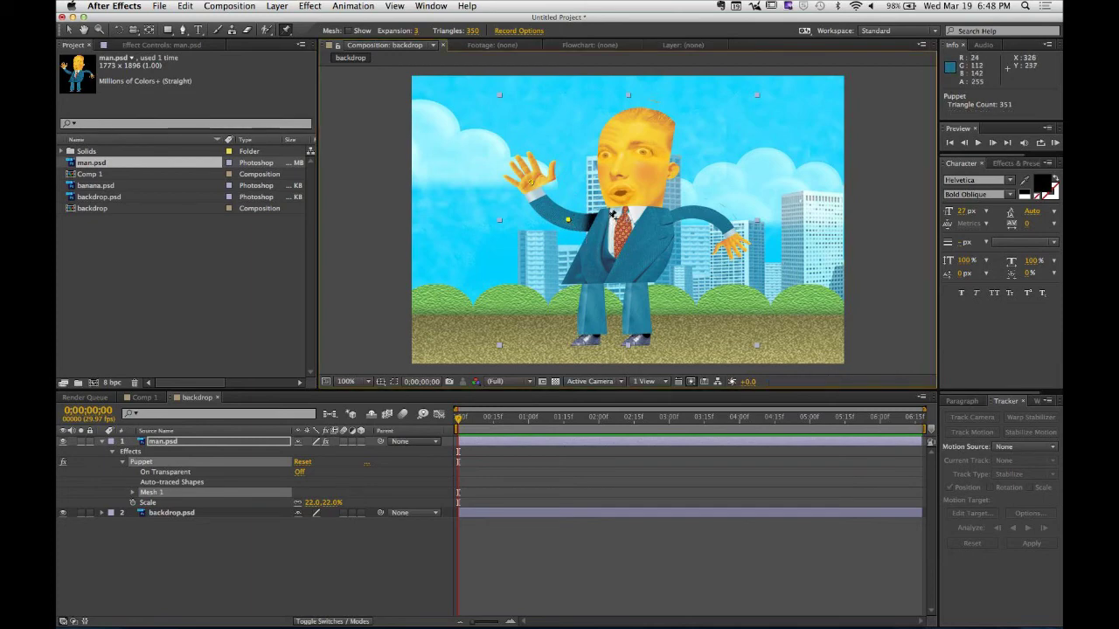
{"action": "left_click", "coordinate": [605, 215]}
{"action": "left_click", "coordinate": [661, 213]}
{"action": "left_click", "coordinate": [699, 212]}
{"action": "left_click", "coordinate": [727, 227]}
Bend the man's raised arm into different poses by moving its hand and elbow pins.
{"action": "left_click", "coordinate": [73, 31]}
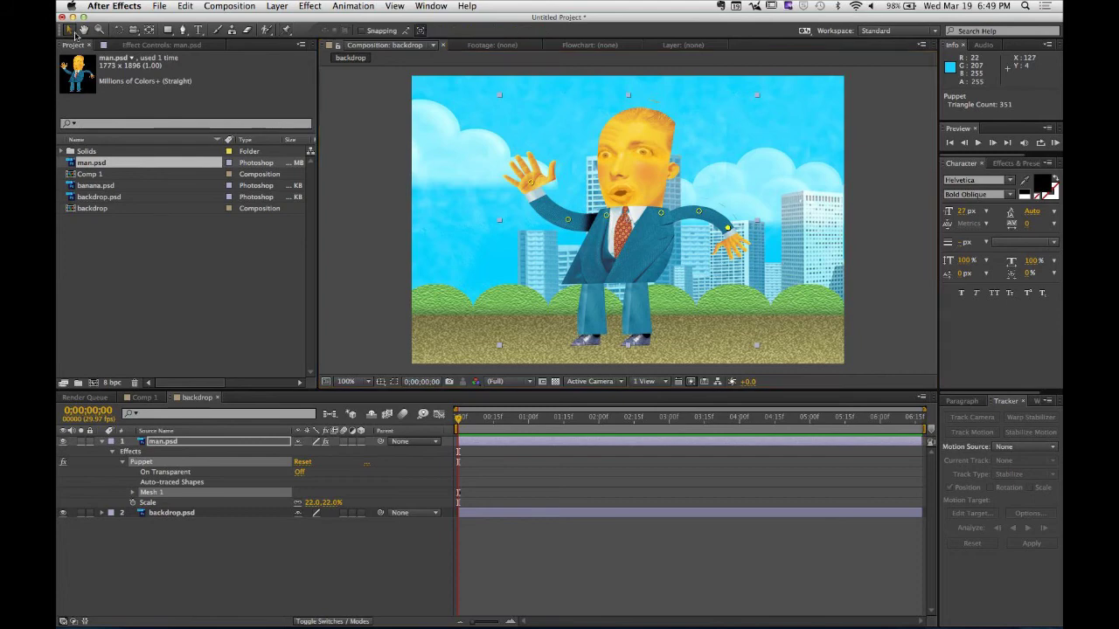
{"action": "left_click_drag", "start_coordinate": [536, 190], "coordinate": [579, 157]}
{"action": "left_click_drag", "start_coordinate": [549, 210], "coordinate": [557, 157]}
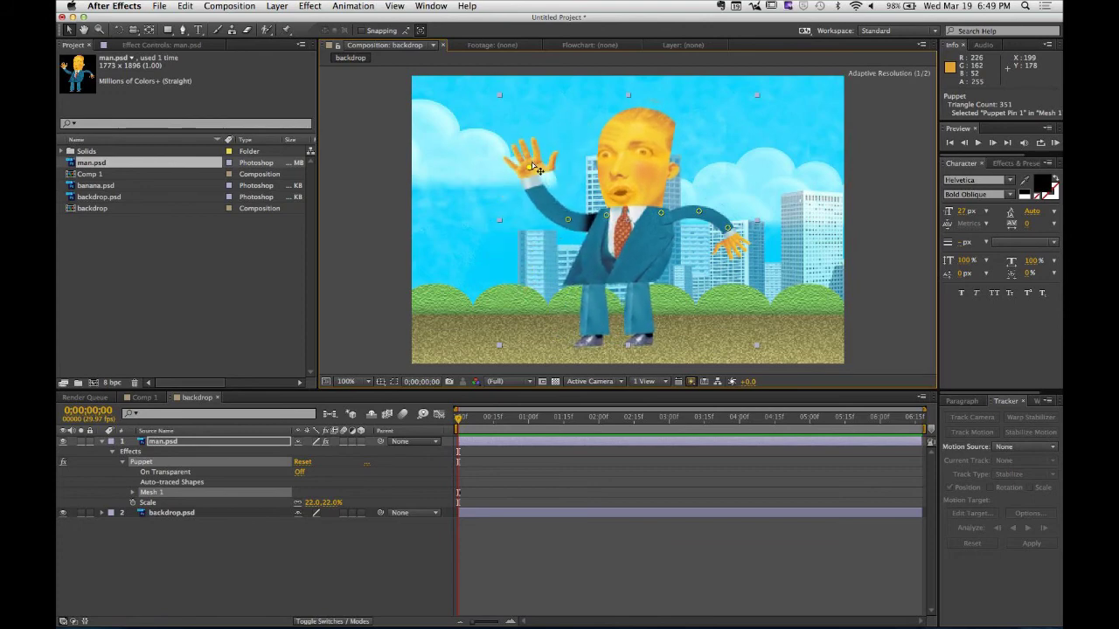
{"action": "left_click", "coordinate": [567, 220]}
{"action": "left_click_drag", "start_coordinate": [570, 229], "coordinate": [605, 215]}
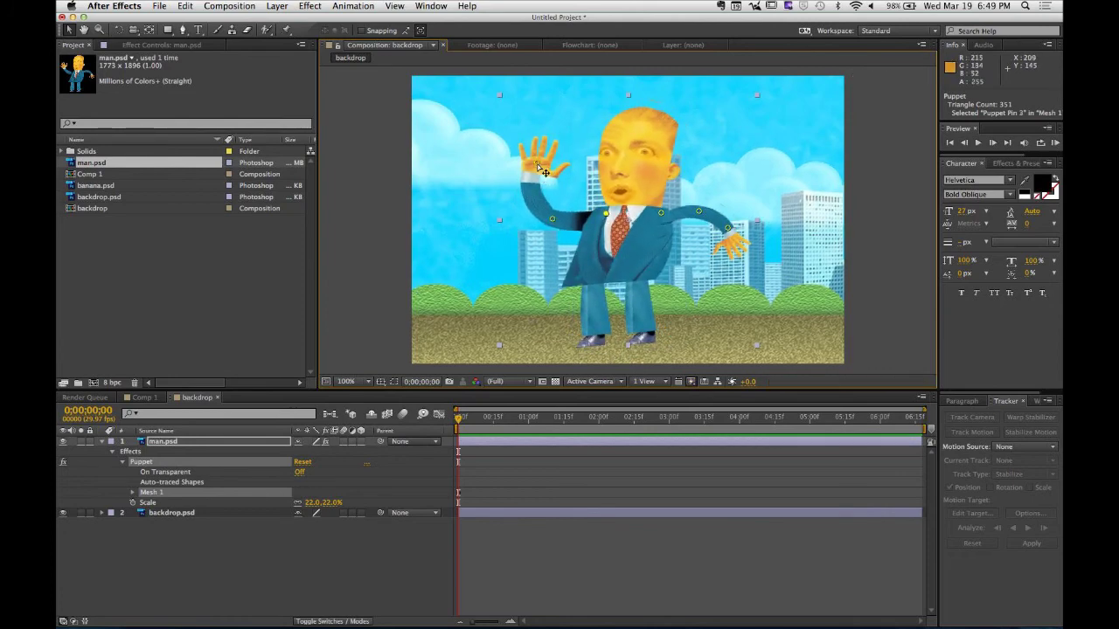
{"action": "left_click_drag", "start_coordinate": [537, 163], "coordinate": [516, 179]}
{"action": "left_click_drag", "start_coordinate": [556, 229], "coordinate": [553, 217]}
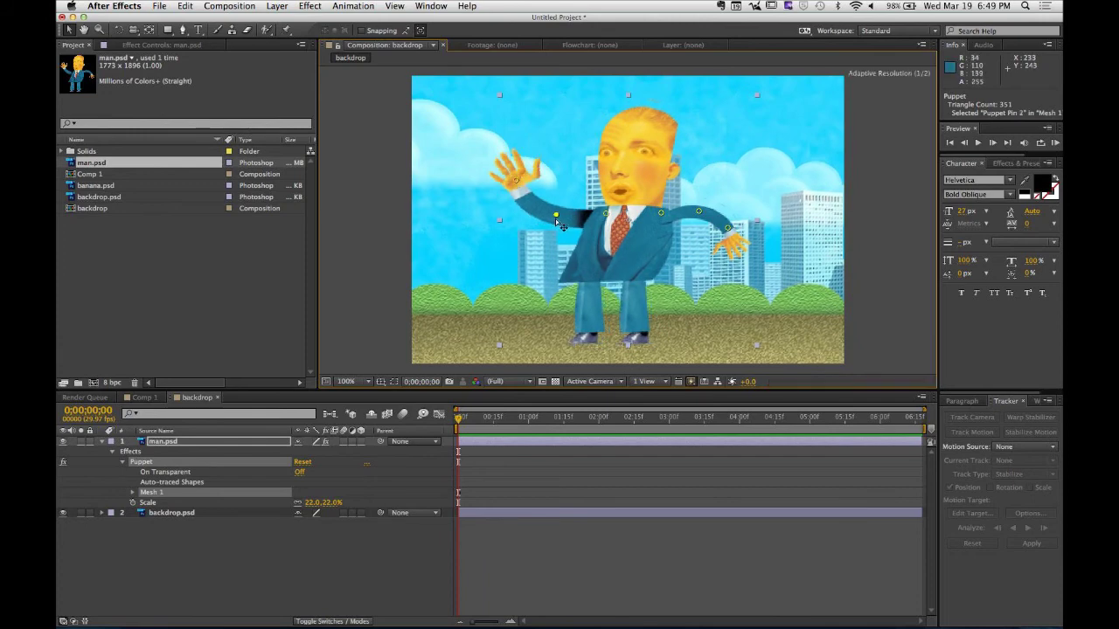
Add puppet pins to the man's hips, knees and feet.
{"action": "left_click", "coordinate": [286, 30]}
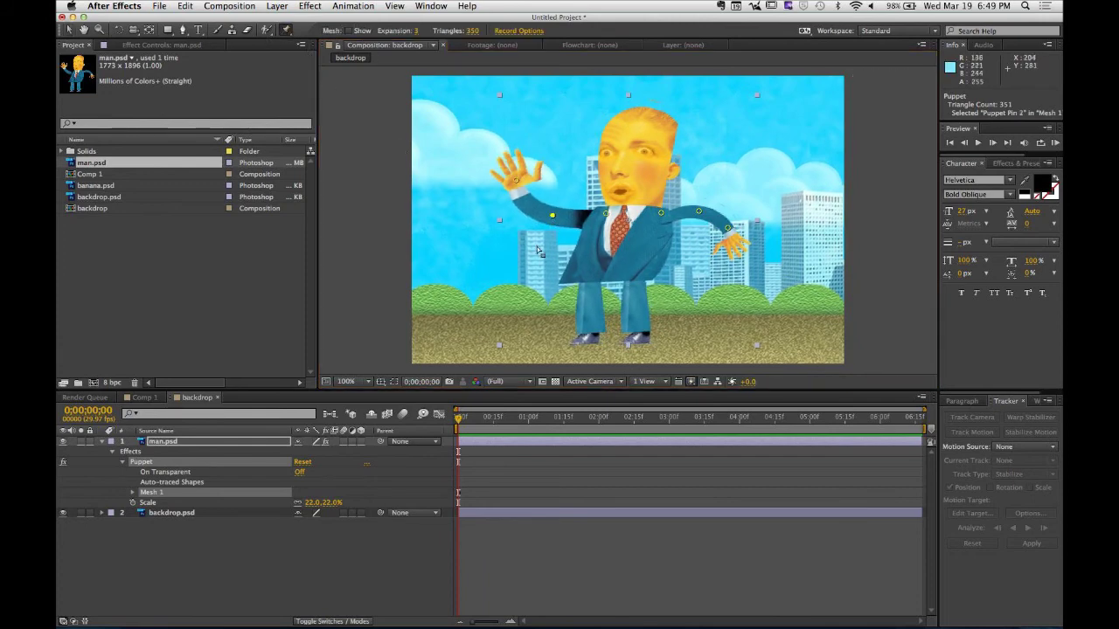
{"action": "left_click", "coordinate": [589, 275]}
{"action": "left_click", "coordinate": [636, 273]}
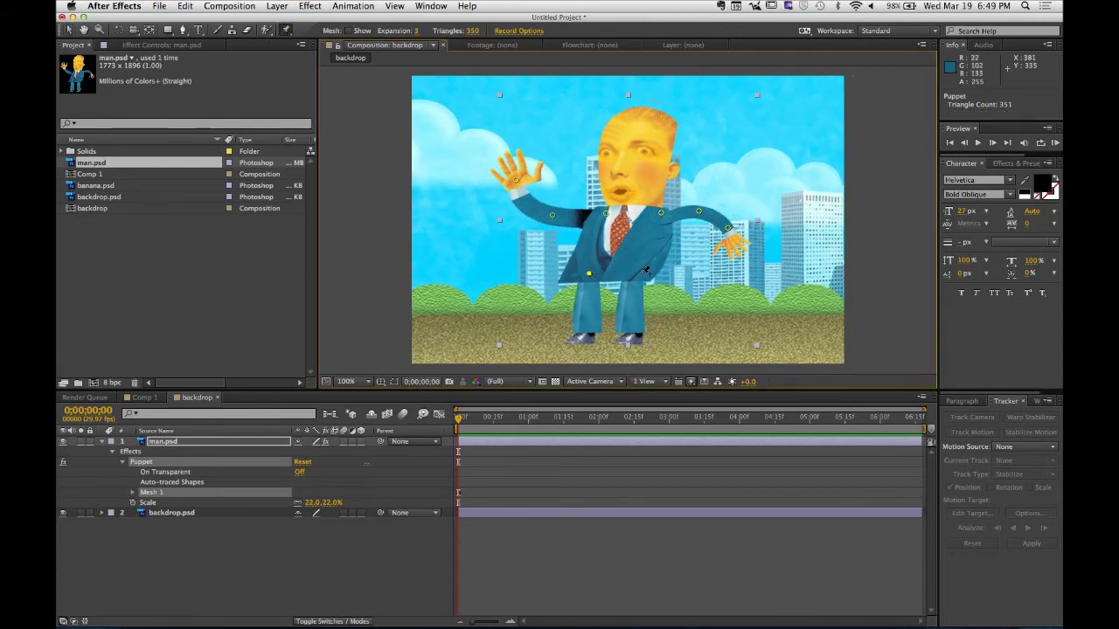
{"action": "left_click", "coordinate": [586, 307]}
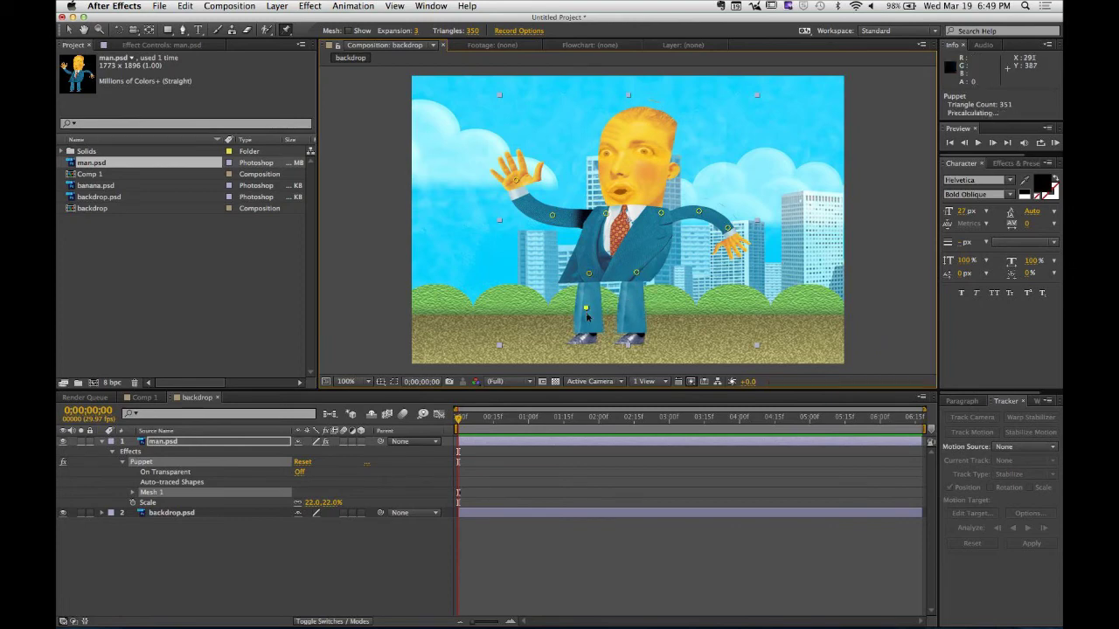
{"action": "left_click", "coordinate": [632, 308]}
{"action": "left_click", "coordinate": [637, 334]}
Reposition the hand, elbow and shoulder pins so the man's raised arm waves upward beside his head.
{"action": "left_click", "coordinate": [69, 29]}
{"action": "left_click_drag", "start_coordinate": [517, 184], "coordinate": [488, 162]}
{"action": "left_click_drag", "start_coordinate": [553, 216], "coordinate": [518, 225]}
{"action": "left_click_drag", "start_coordinate": [488, 162], "coordinate": [533, 155]}
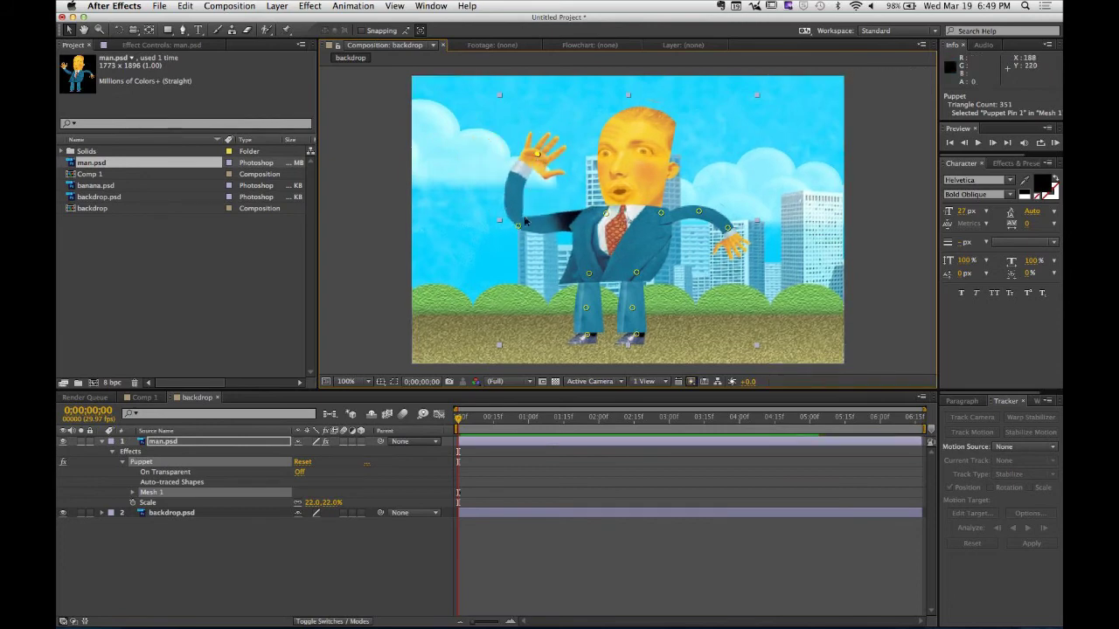
{"action": "left_click_drag", "start_coordinate": [518, 225], "coordinate": [597, 221]}
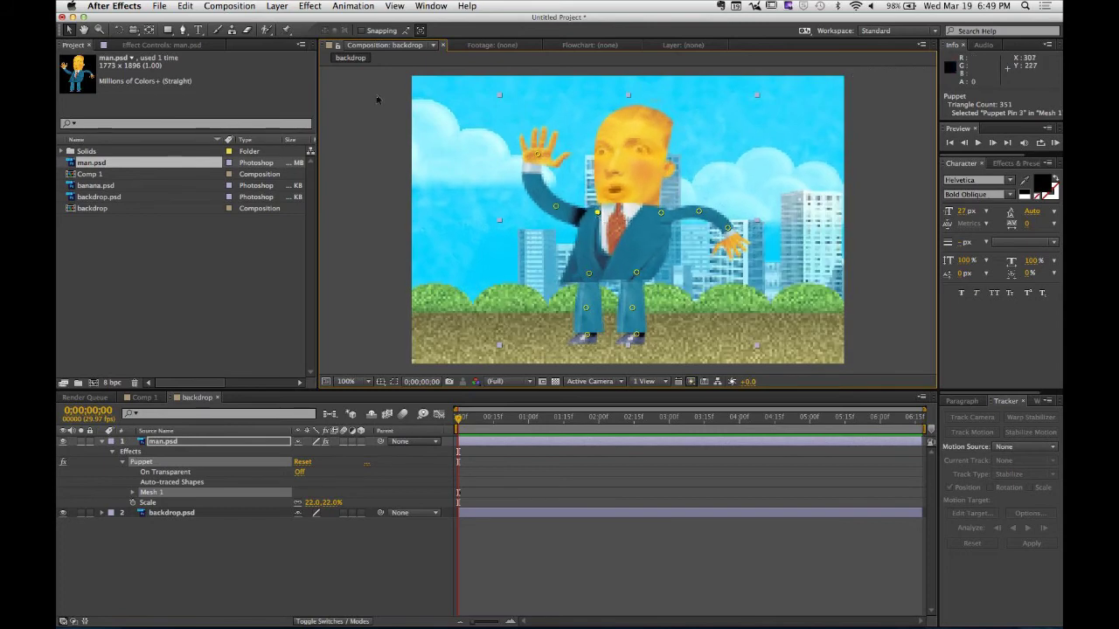
Add puppet pins at the top of the man's head and at the chin, and tilt the head toward the raised hand.
{"action": "left_click", "coordinate": [286, 30]}
{"action": "left_click", "coordinate": [635, 112]}
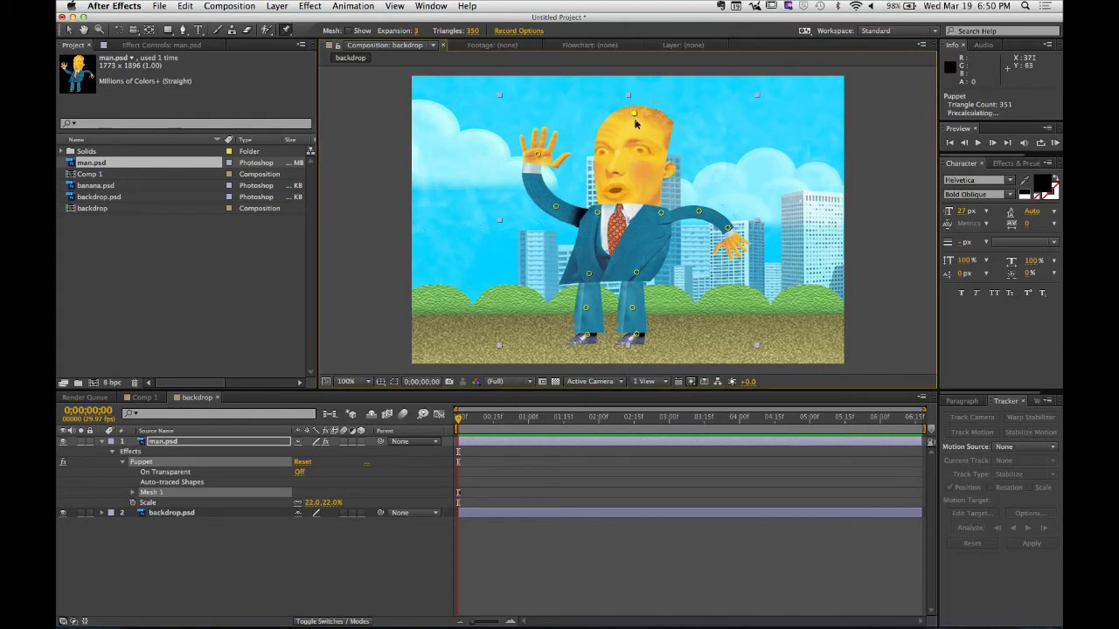
{"action": "left_click", "coordinate": [628, 198]}
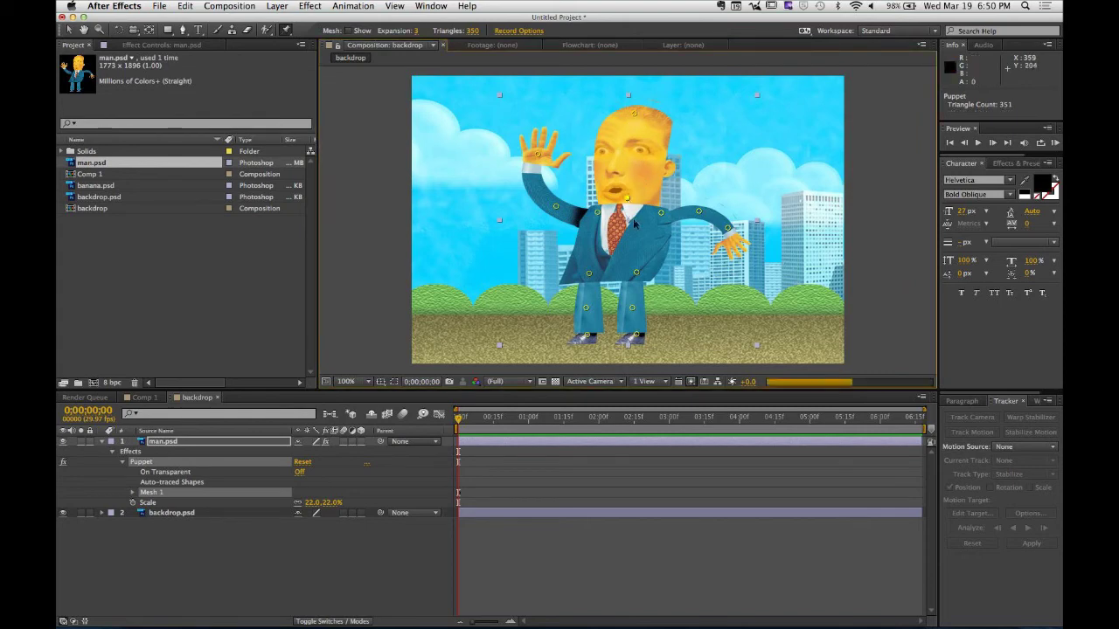
{"action": "left_click", "coordinate": [70, 31]}
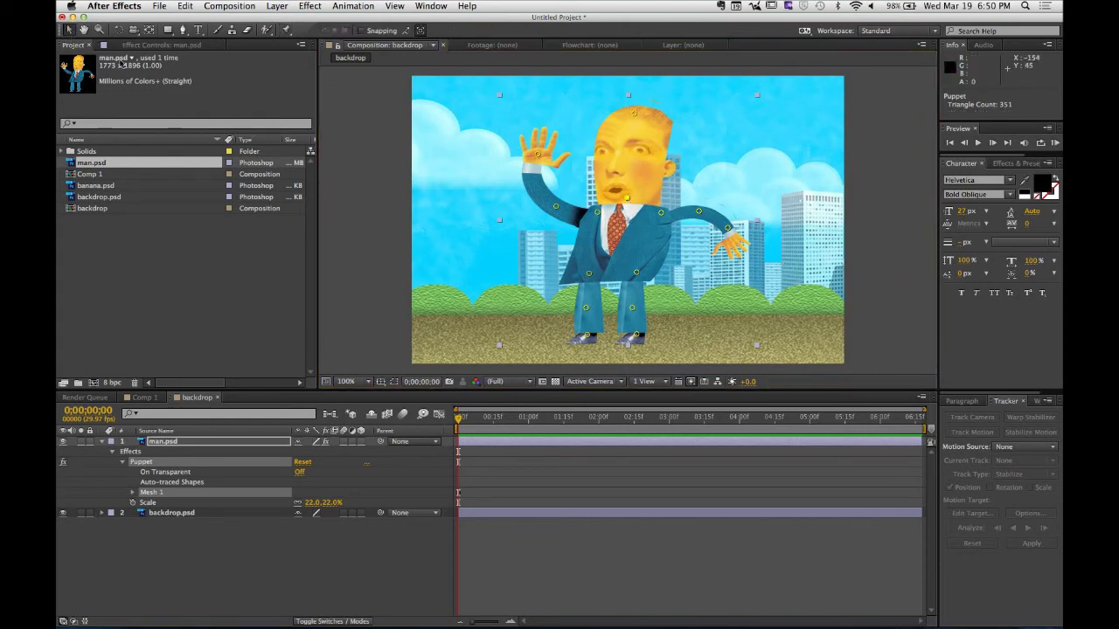
{"action": "left_click_drag", "start_coordinate": [635, 113], "coordinate": [604, 135]}
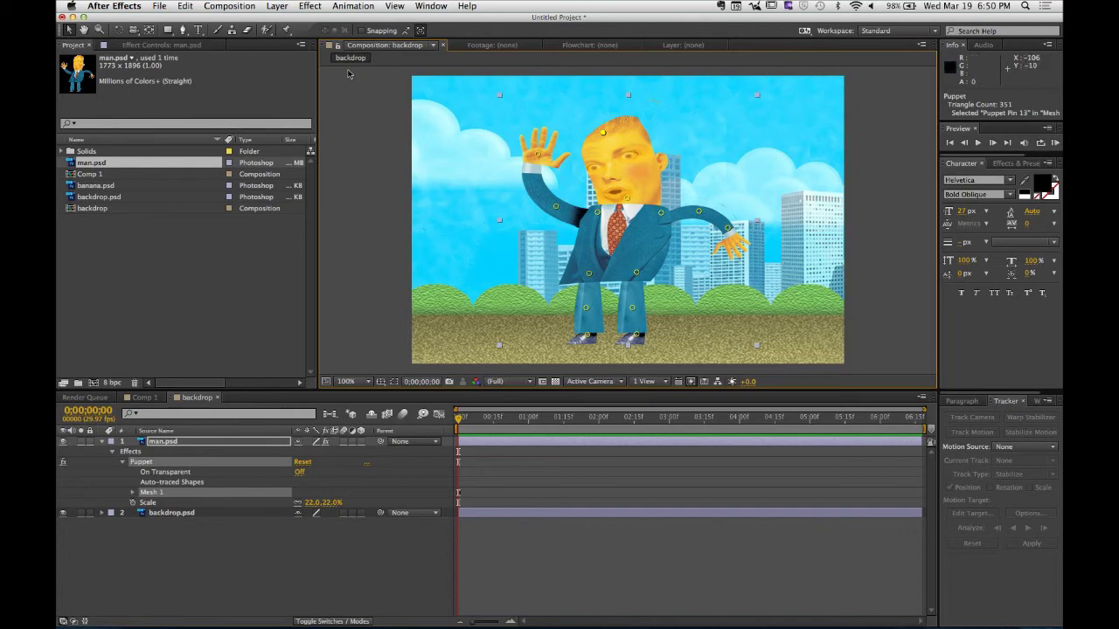
Show the puppet mesh and set its Triangles value to 698.
{"action": "left_click", "coordinate": [286, 34]}
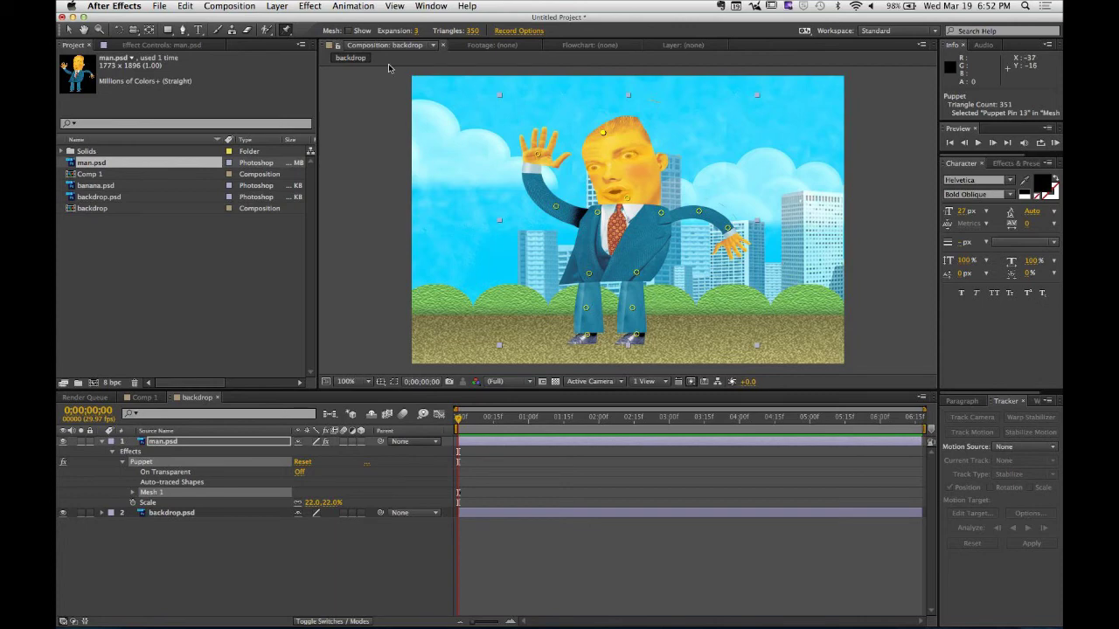
{"action": "left_click", "coordinate": [349, 34]}
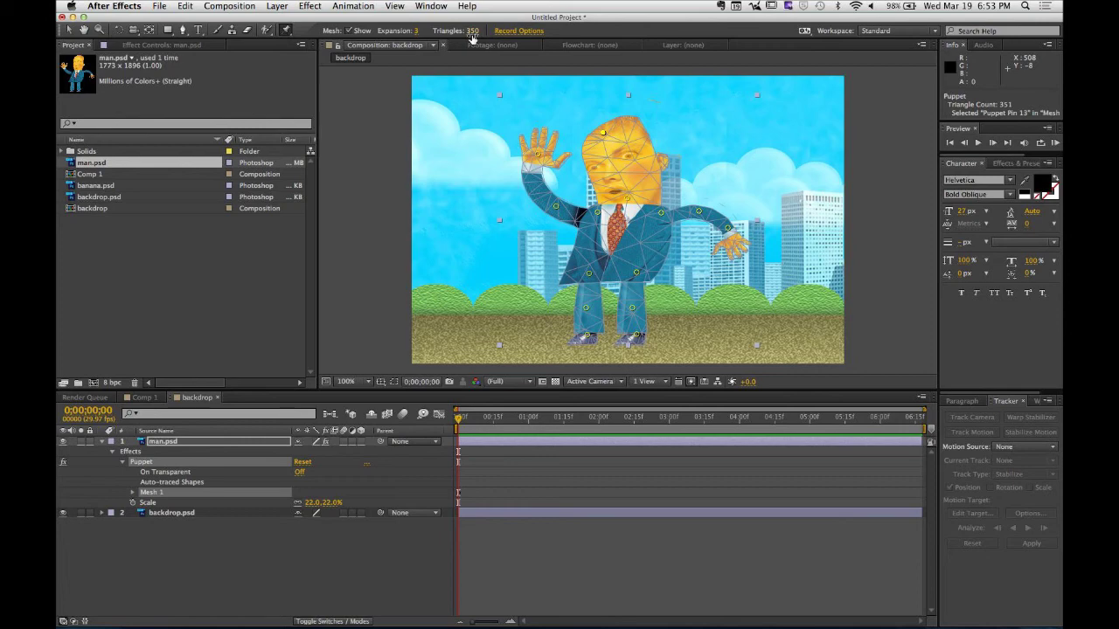
{"action": "left_click", "coordinate": [472, 33]}
{"action": "type", "text": "700"}
{"action": "key", "text": "Return"}
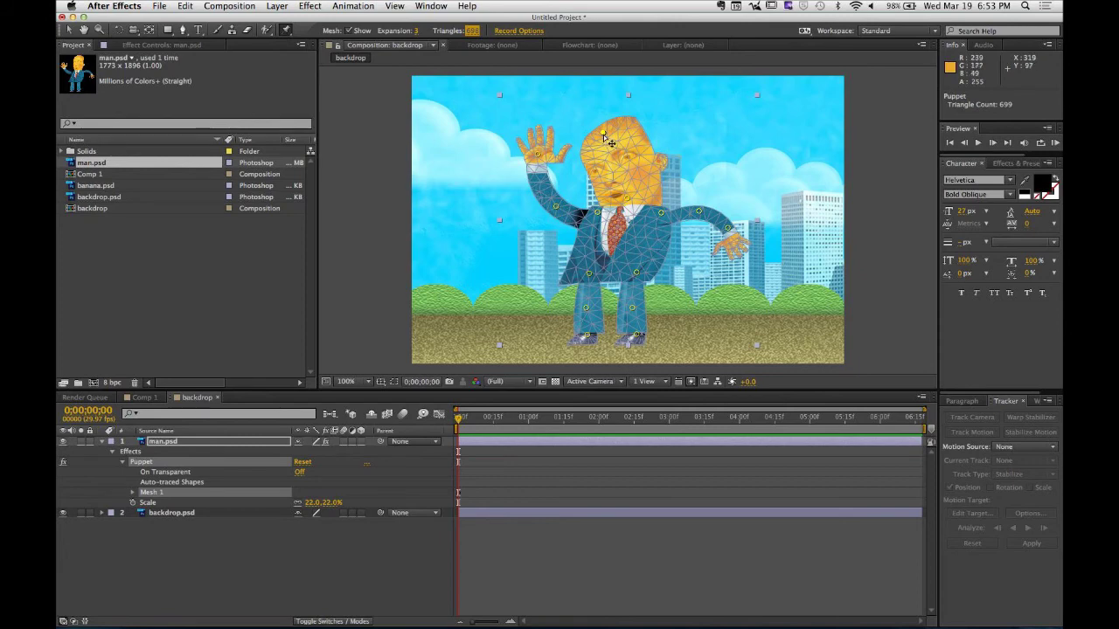
Test the denser mesh by moving the head, chin, shoulder, elbow and raised-hand pins.
{"action": "mouse_move", "coordinate": [604, 134]}
{"action": "left_mouse_down"}
{"action": "mouse_move", "coordinate": [592, 129]}
{"action": "mouse_move", "coordinate": [624, 179]}
{"action": "mouse_move", "coordinate": [612, 142]}
{"action": "mouse_move", "coordinate": [624, 133]}
{"action": "left_mouse_up"}
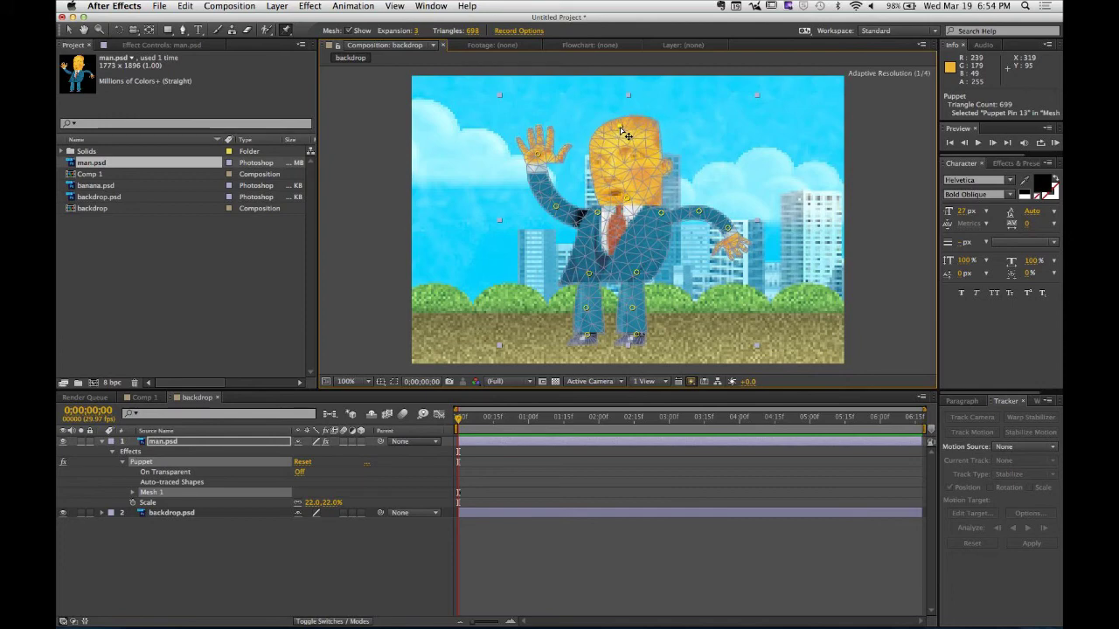
{"action": "left_click", "coordinate": [604, 196]}
{"action": "key", "text": "super+z"}
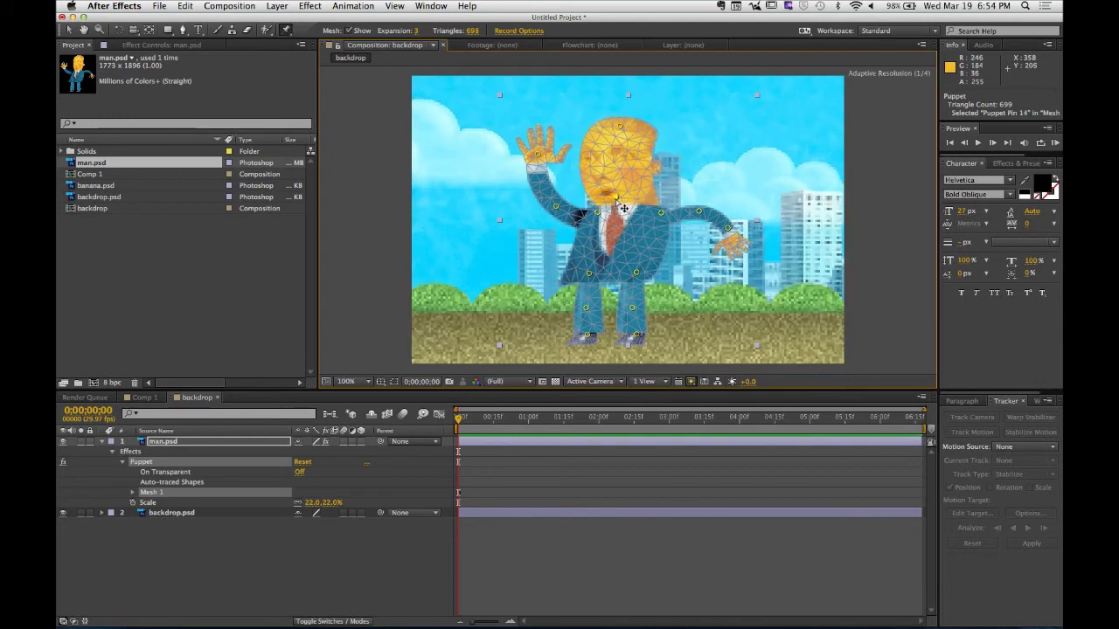
{"action": "left_click_drag", "start_coordinate": [604, 221], "coordinate": [549, 229]}
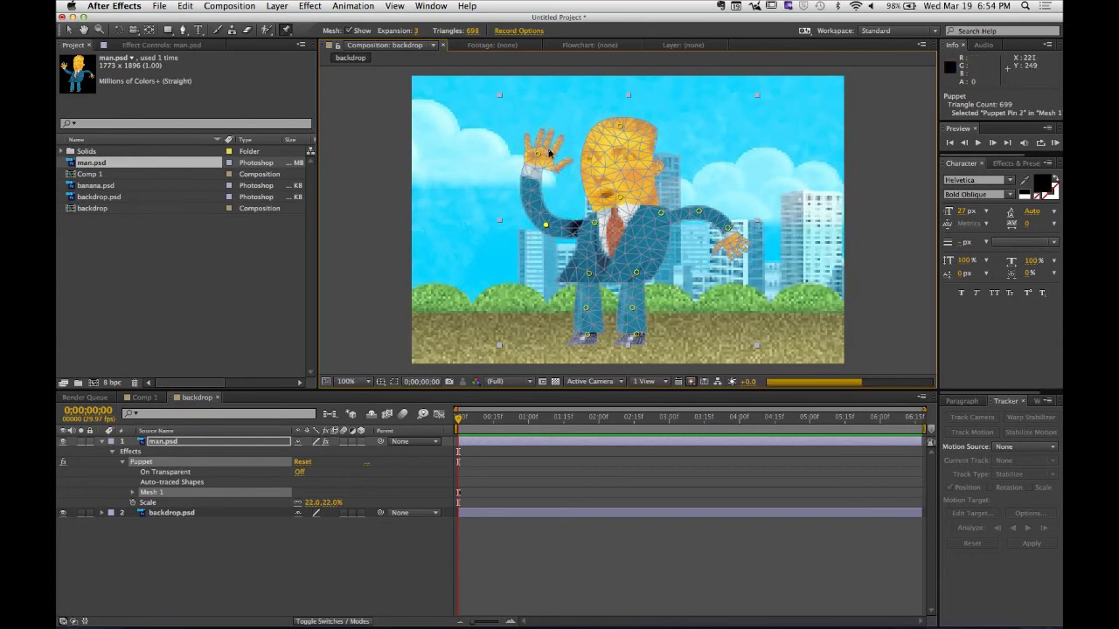
{"action": "left_click_drag", "start_coordinate": [540, 159], "coordinate": [510, 162]}
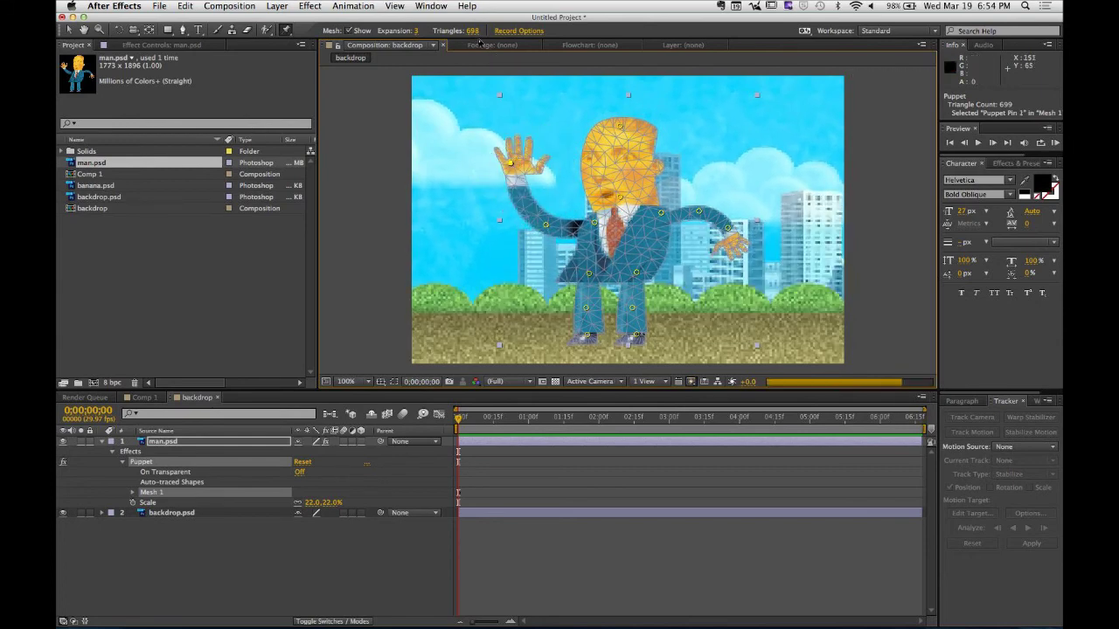
Set the puppet mesh's Triangles value to 1000 and move the top head pin slightly downward.
{"action": "left_click", "coordinate": [471, 30]}
{"action": "type", "text": "100"}
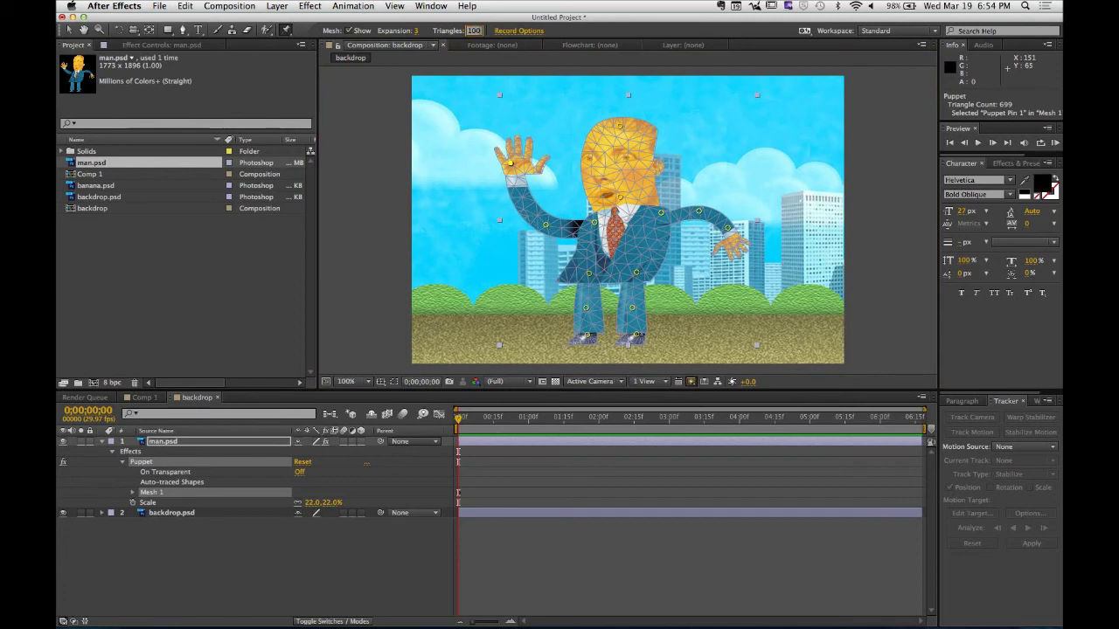
{"action": "type", "text": "0"}
{"action": "key", "text": "Return"}
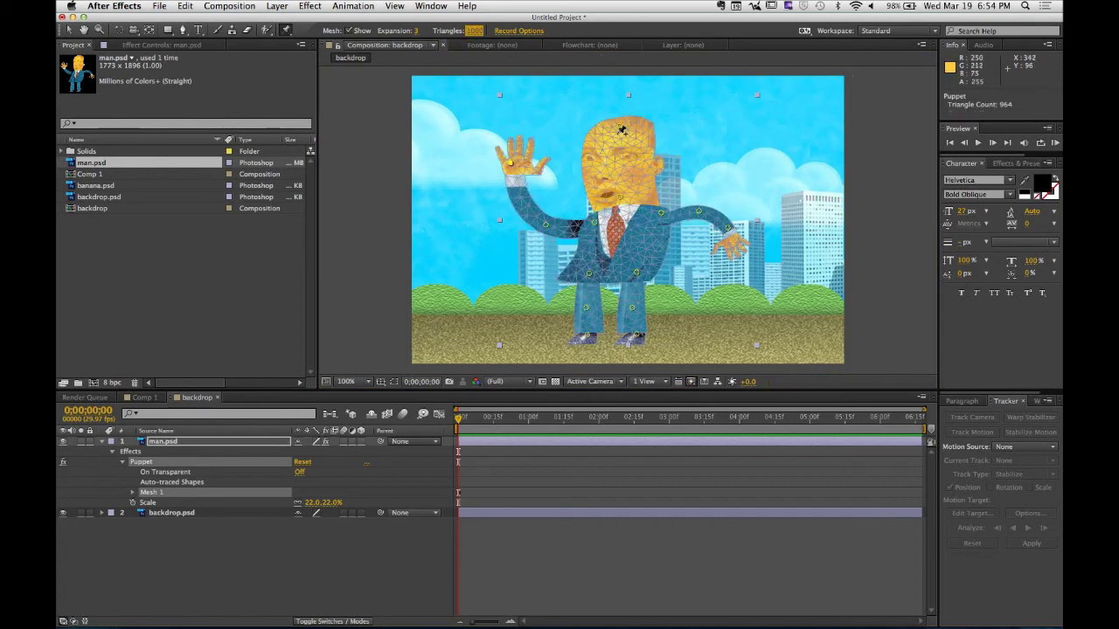
{"action": "mouse_move", "coordinate": [626, 137]}
{"action": "left_mouse_down"}
{"action": "mouse_move", "coordinate": [598, 177]}
{"action": "mouse_move", "coordinate": [619, 146]}
{"action": "left_mouse_up"}
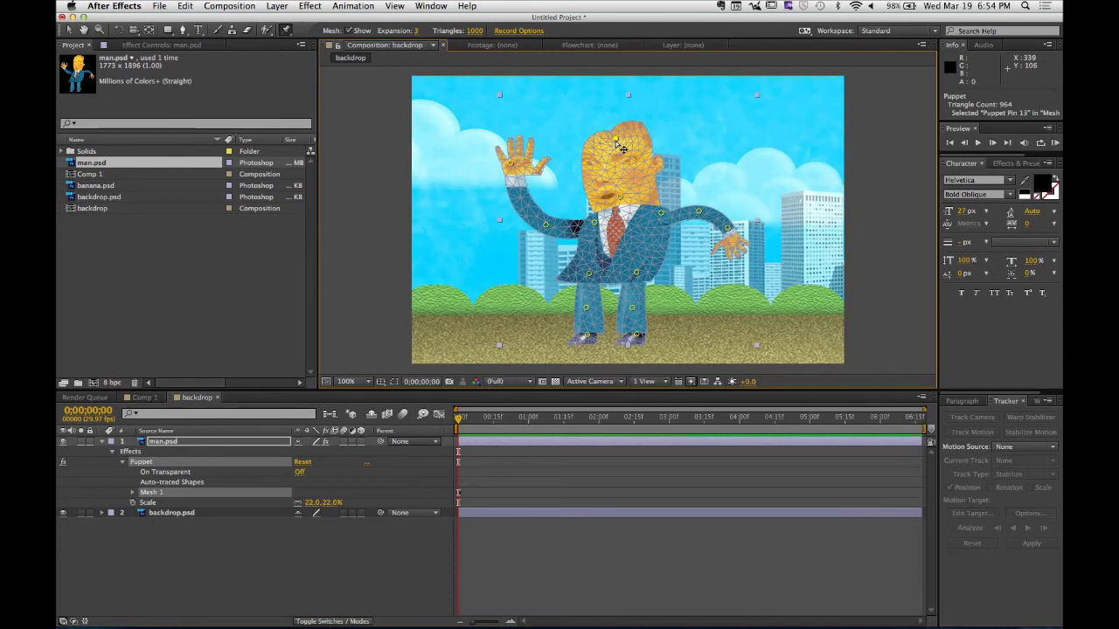
Set the puppet mesh to 300 triangles with an Expansion of 24, and move the top head pin toward the raised hand.
{"action": "left_click", "coordinate": [473, 31]}
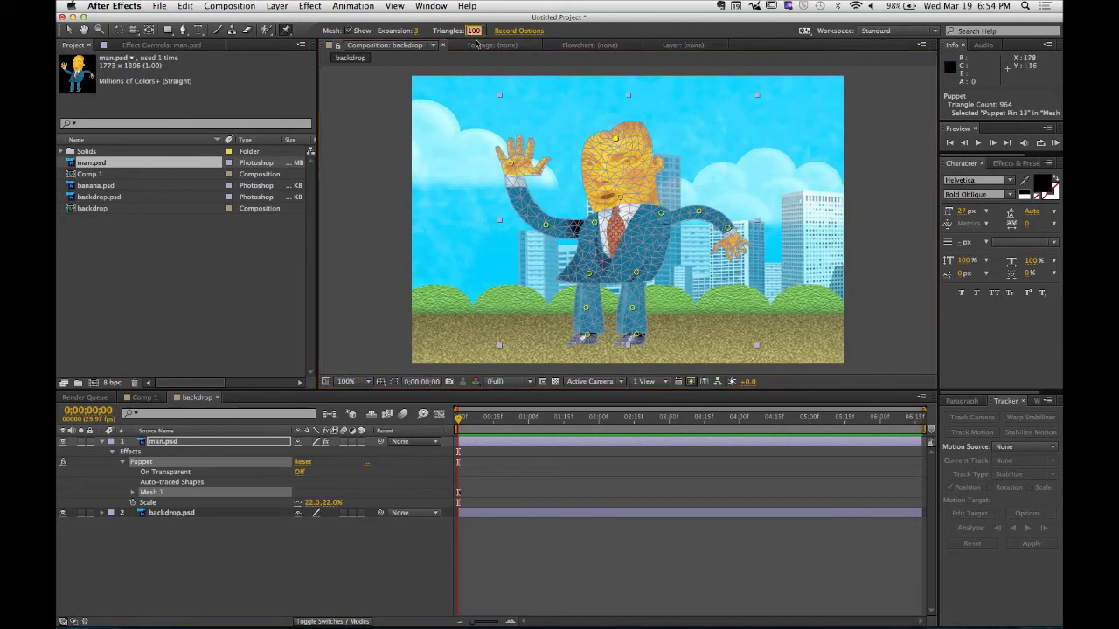
{"action": "type", "text": "300"}
{"action": "key", "text": "Return"}
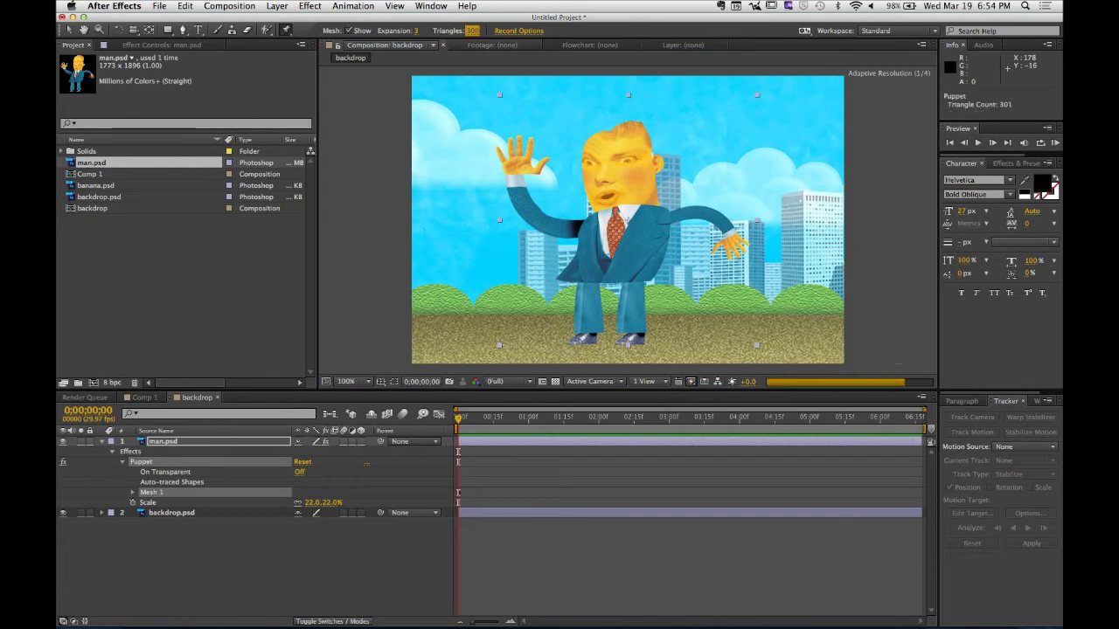
{"action": "left_click_drag", "start_coordinate": [617, 142], "coordinate": [598, 129]}
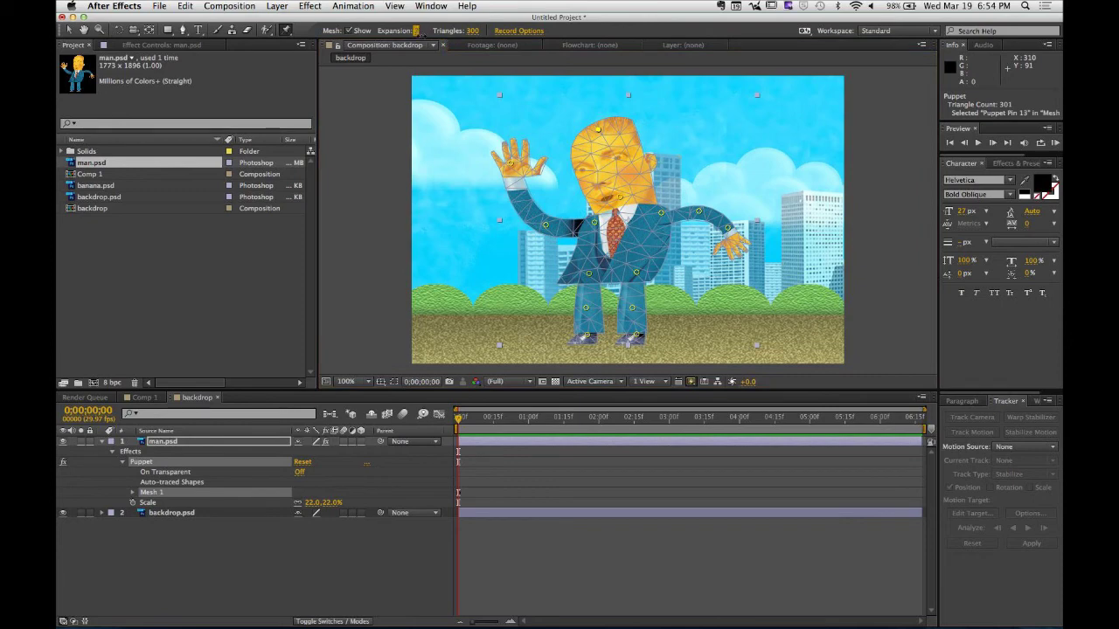
{"action": "left_click_drag", "start_coordinate": [423, 34], "coordinate": [426, 34]}
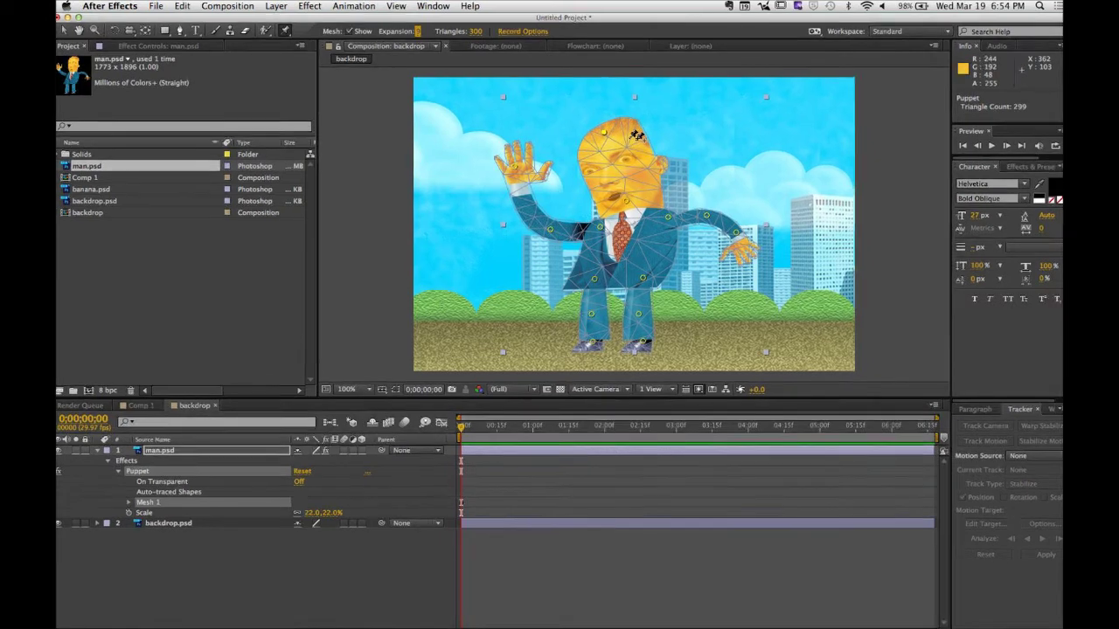
{"action": "left_click_drag", "start_coordinate": [416, 30], "coordinate": [455, 30]}
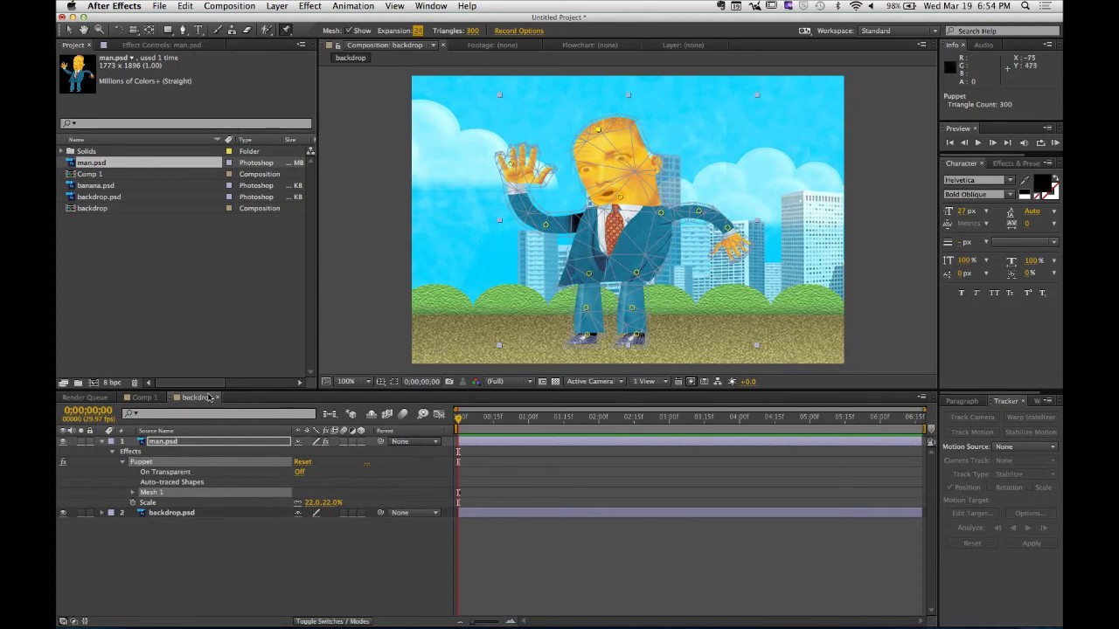
Enlarge the timeline, expand the pins listed under Mesh 1's Deform group, and delete Puppet Pin 14 at the chin.
{"action": "left_click_drag", "start_coordinate": [210, 391], "coordinate": [210, 220]}
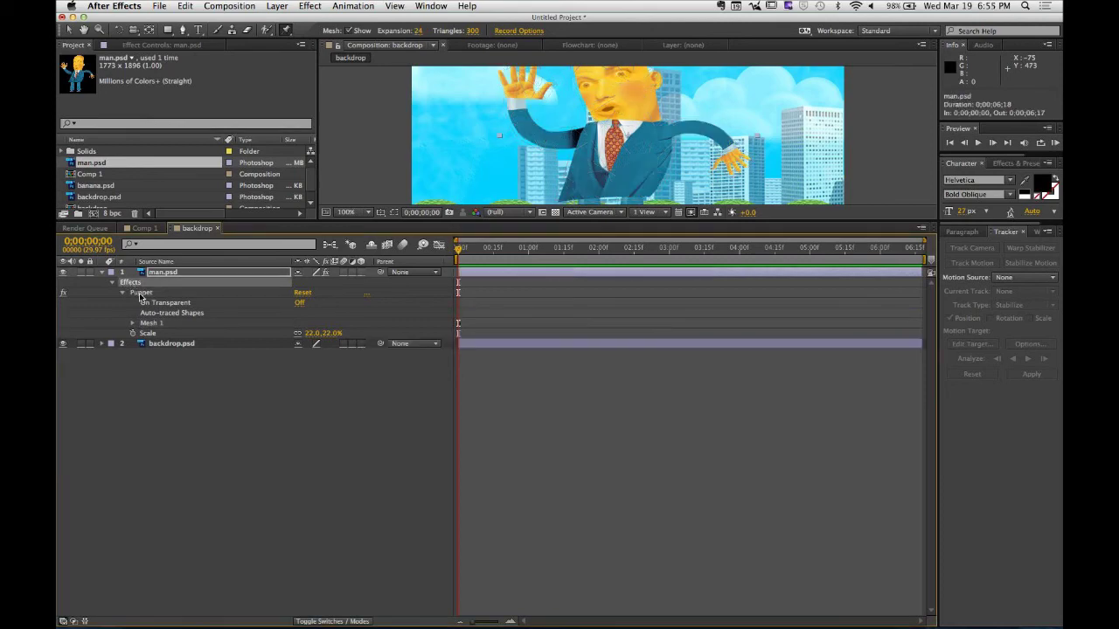
{"action": "left_click", "coordinate": [123, 289]}
{"action": "left_click", "coordinate": [152, 325]}
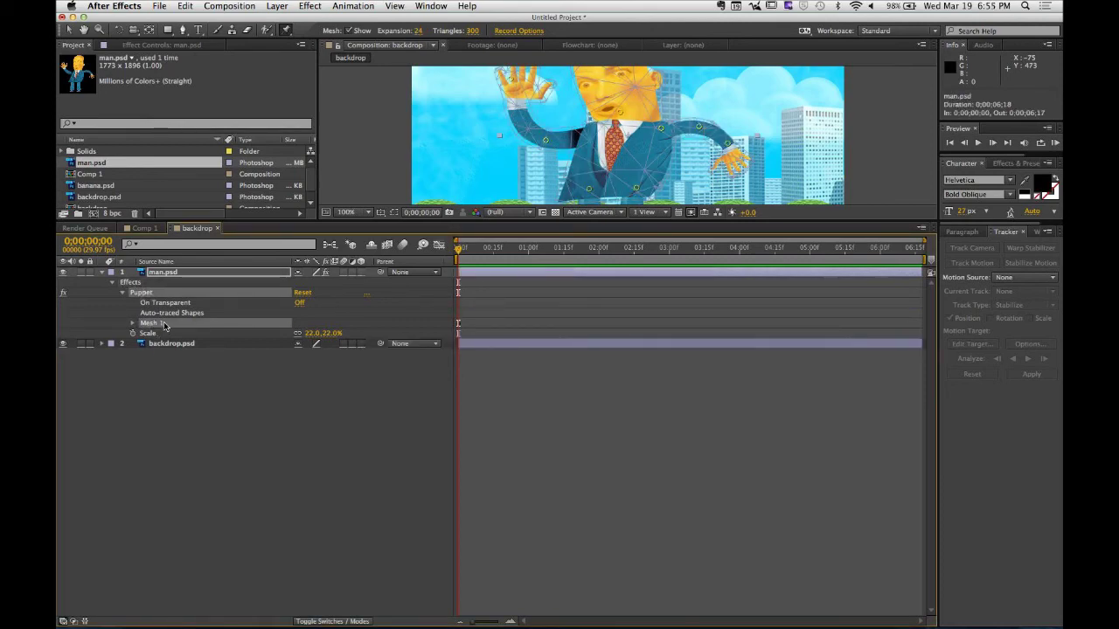
{"action": "left_click", "coordinate": [132, 324]}
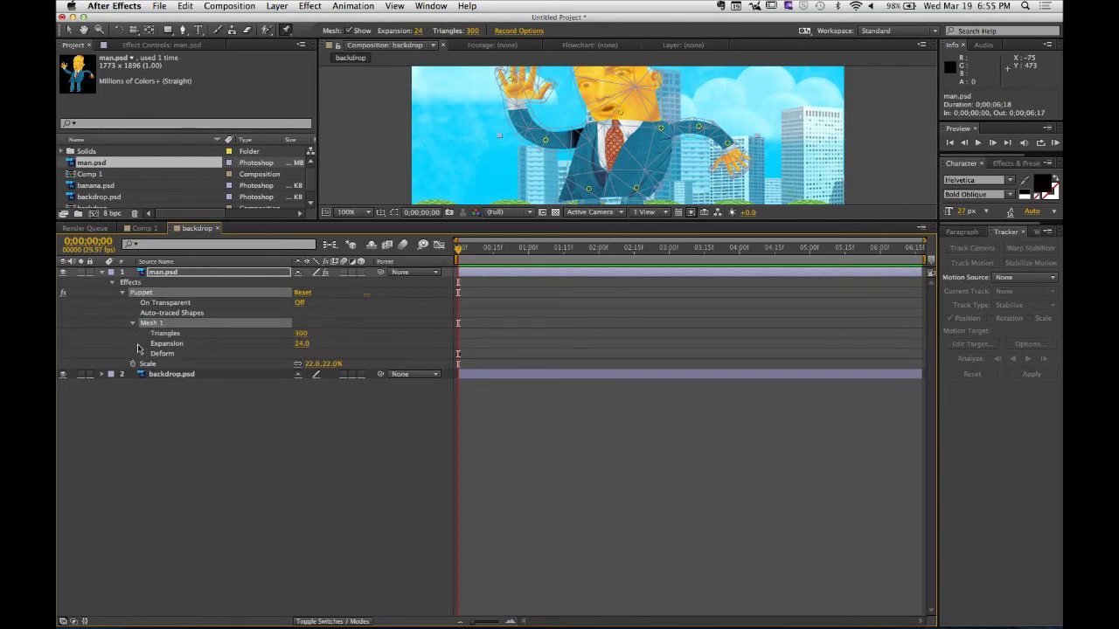
{"action": "left_click", "coordinate": [143, 353]}
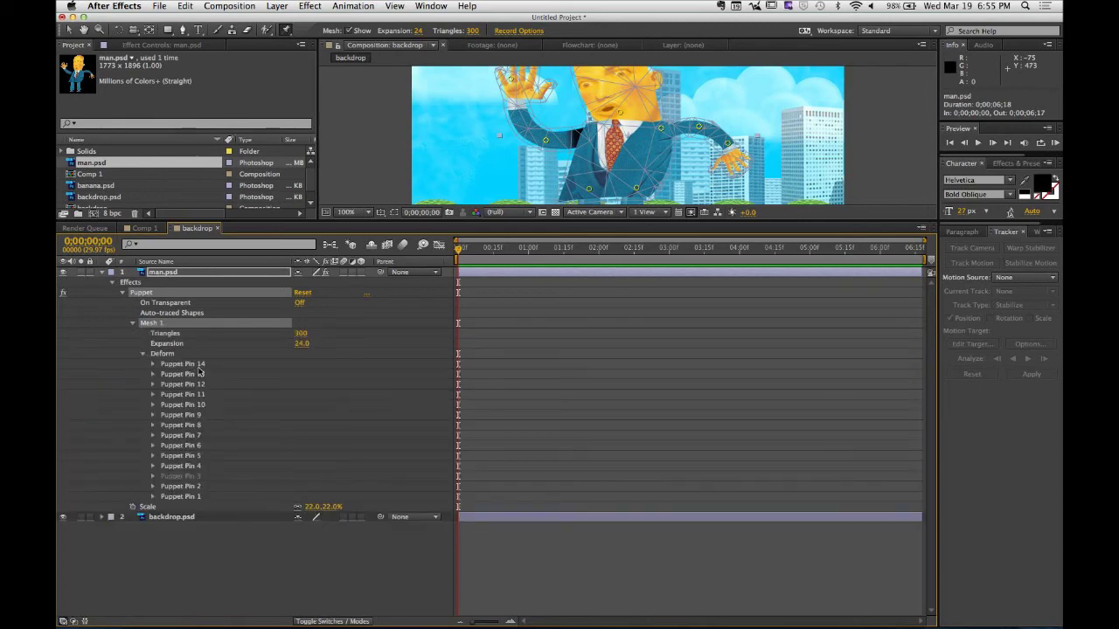
{"action": "left_click", "coordinate": [200, 366]}
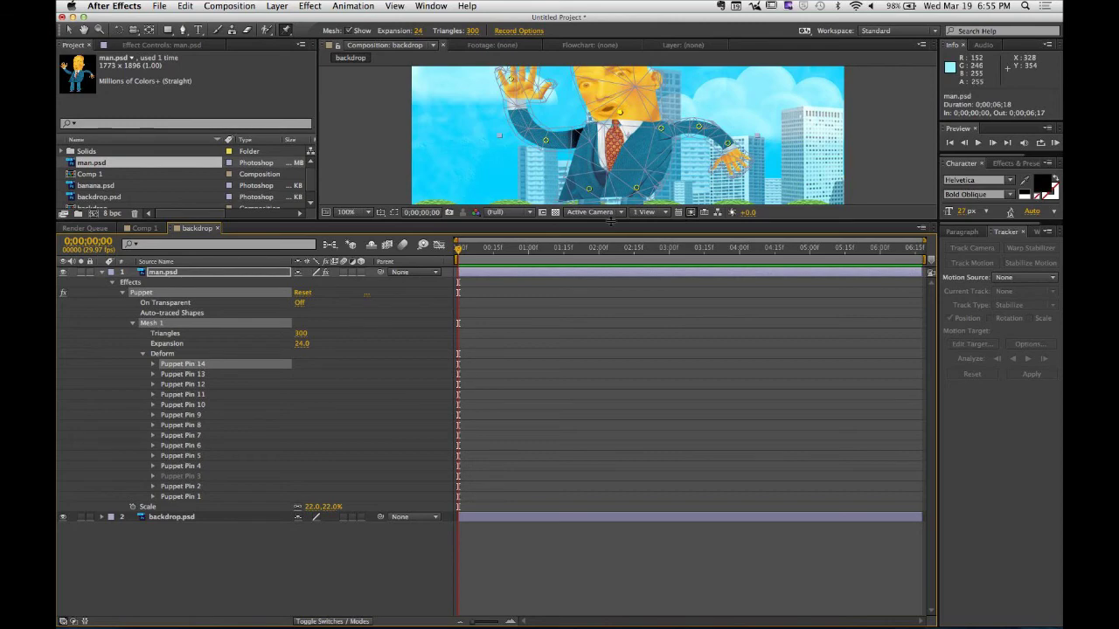
{"action": "left_click_drag", "start_coordinate": [610, 223], "coordinate": [612, 315]}
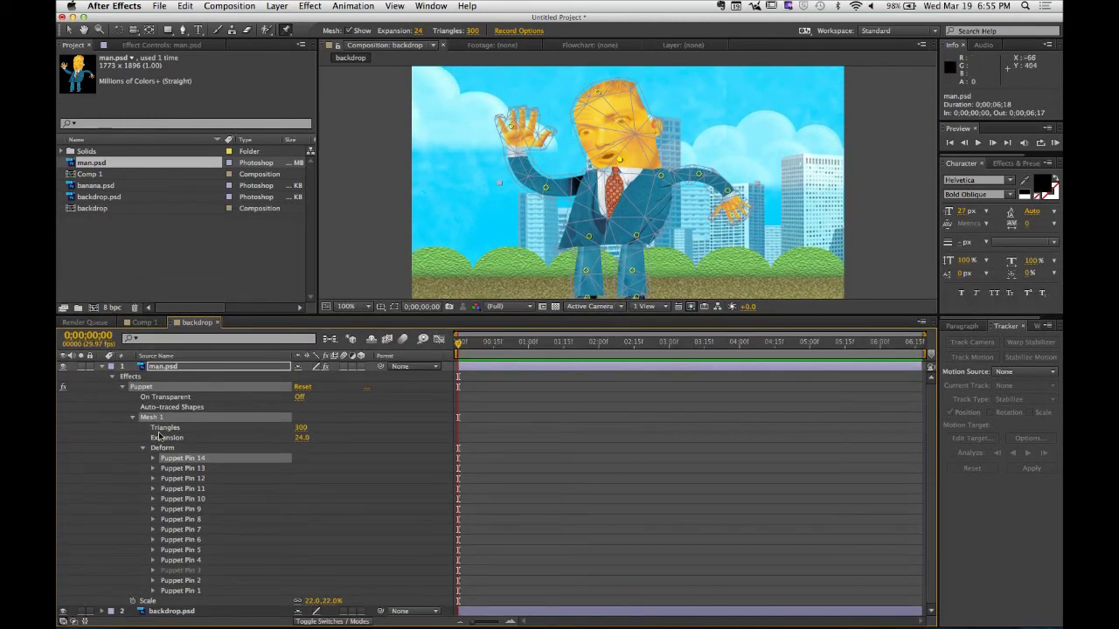
{"action": "key", "text": "Delete"}
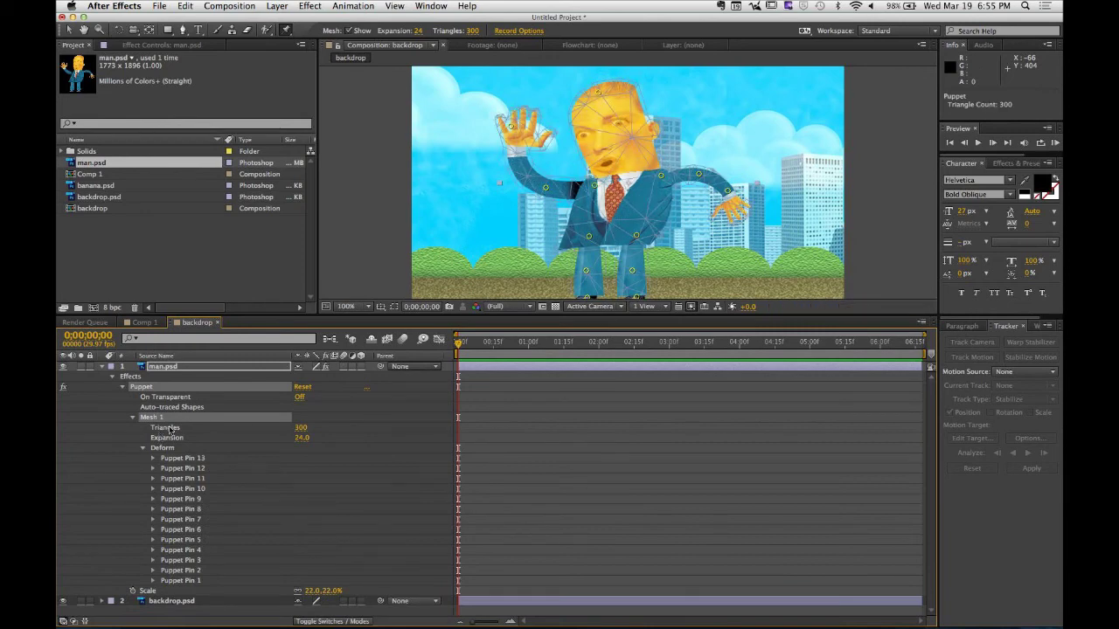
Move the top head pin slightly toward the raised hand and adjust the chin pin, Puppet Pin 3.
{"action": "mouse_move", "coordinate": [603, 99]}
{"action": "left_mouse_down"}
{"action": "mouse_move", "coordinate": [612, 92]}
{"action": "mouse_move", "coordinate": [596, 89]}
{"action": "mouse_move", "coordinate": [587, 107]}
{"action": "mouse_move", "coordinate": [598, 126]}
{"action": "mouse_move", "coordinate": [612, 96]}
{"action": "mouse_move", "coordinate": [591, 94]}
{"action": "left_mouse_up"}
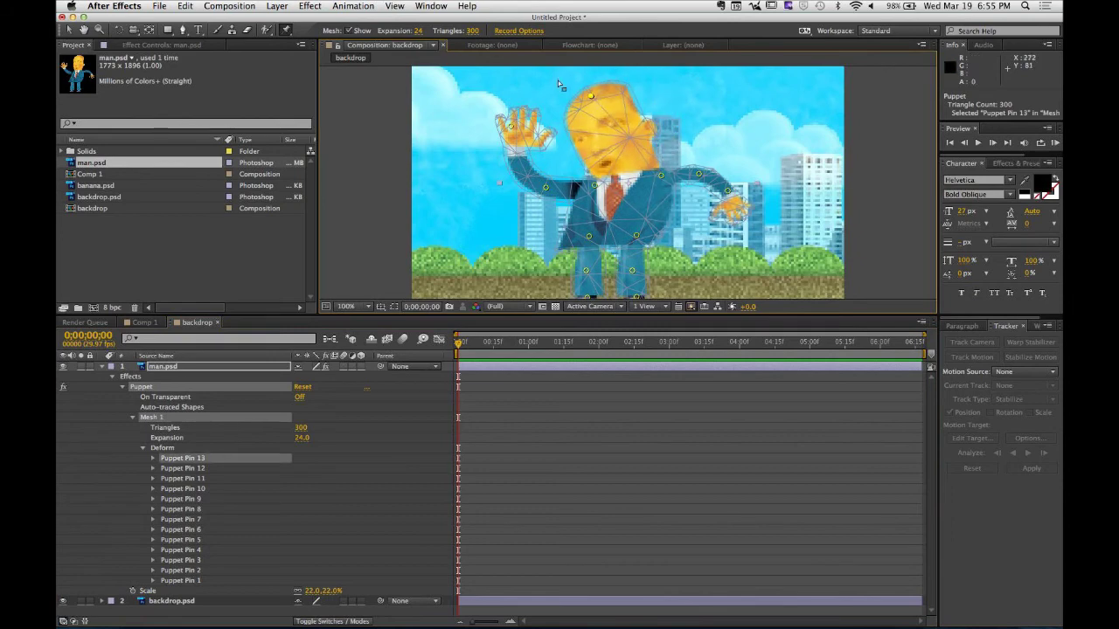
{"action": "left_click", "coordinate": [622, 166]}
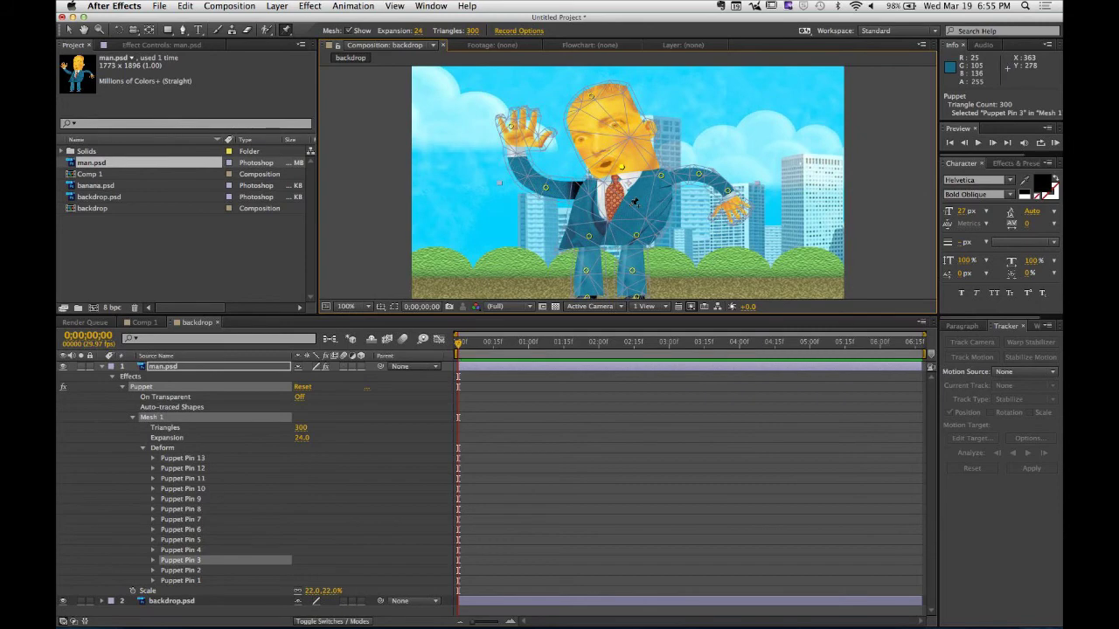
{"action": "left_click_drag", "start_coordinate": [622, 167], "coordinate": [617, 178]}
Set the puppet mesh's Triangles value to 350.
{"action": "left_click", "coordinate": [471, 31]}
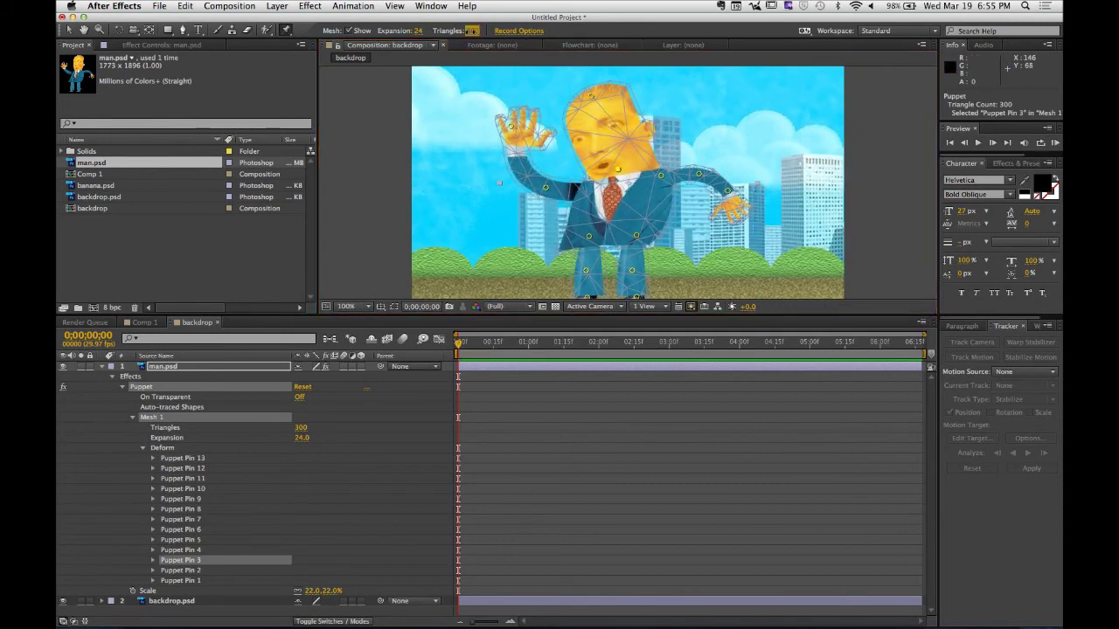
{"action": "type", "text": "300"}
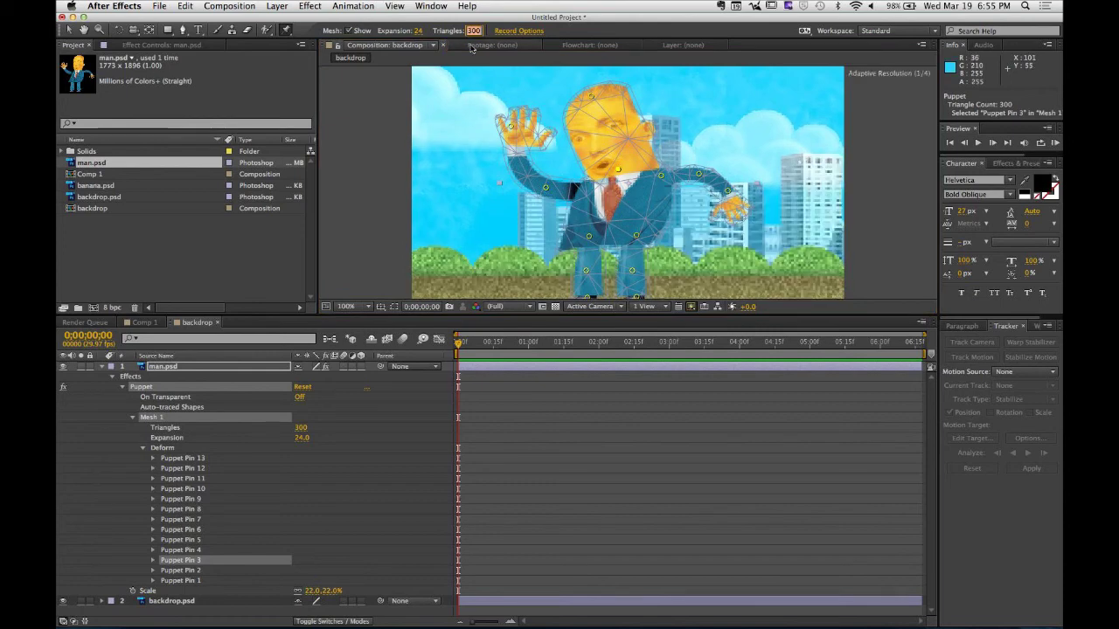
{"action": "type", "text": "350"}
{"action": "key", "text": "Return"}
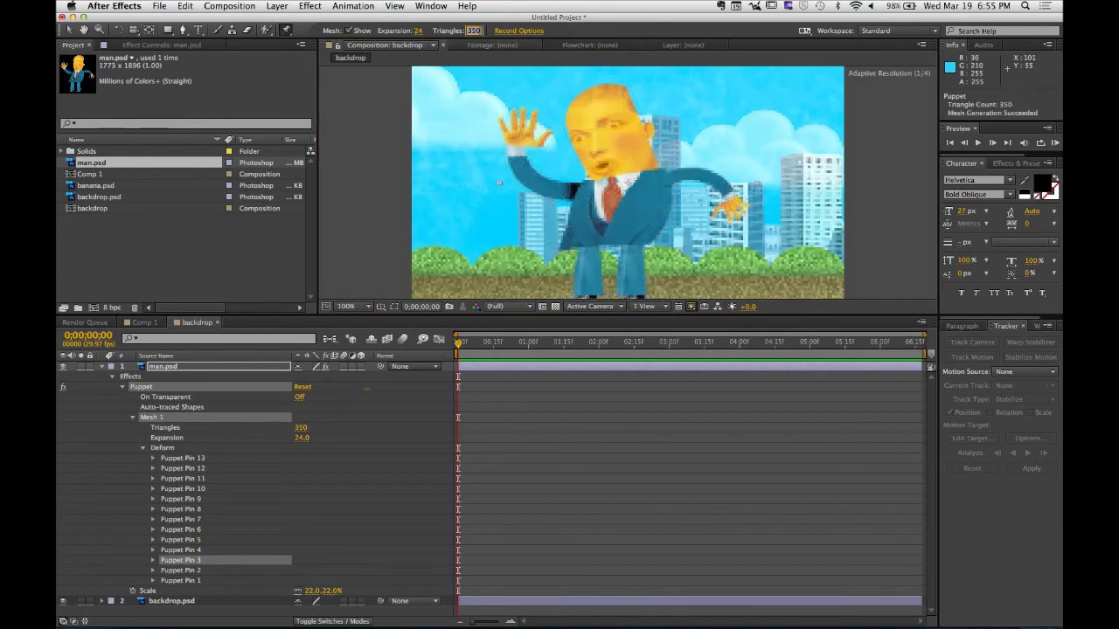
Try a mesh Expansion of 46, reduce it to 31, and collapse the Puppet effect's properties.
{"action": "left_click", "coordinate": [418, 31]}
{"action": "type", "text": "46"}
{"action": "key", "text": "Return"}
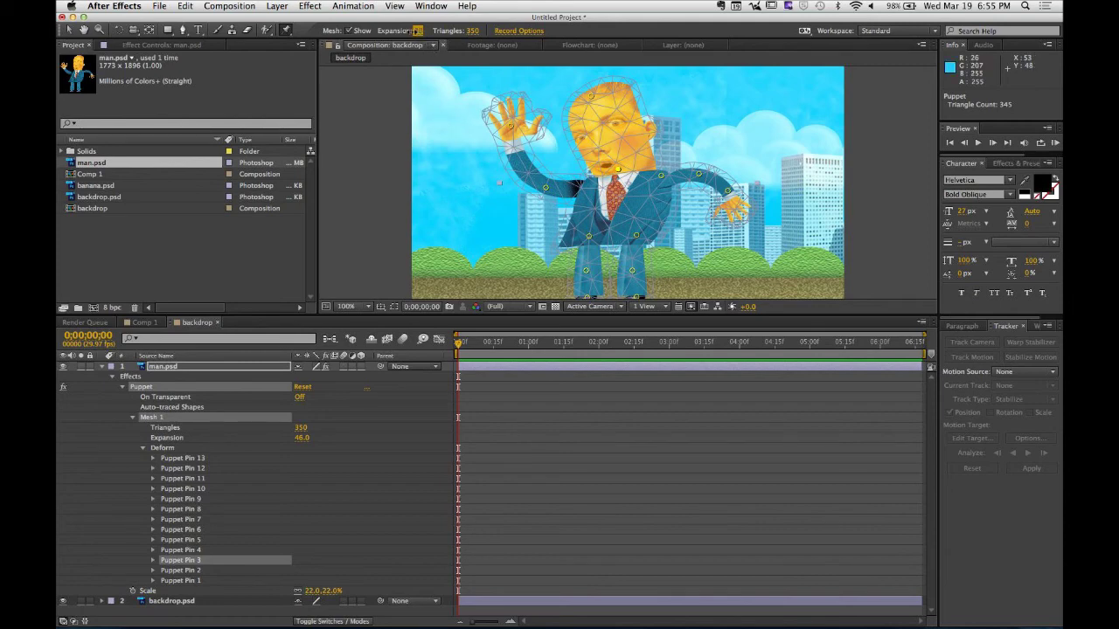
{"action": "left_click_drag", "start_coordinate": [415, 31], "coordinate": [404, 266]}
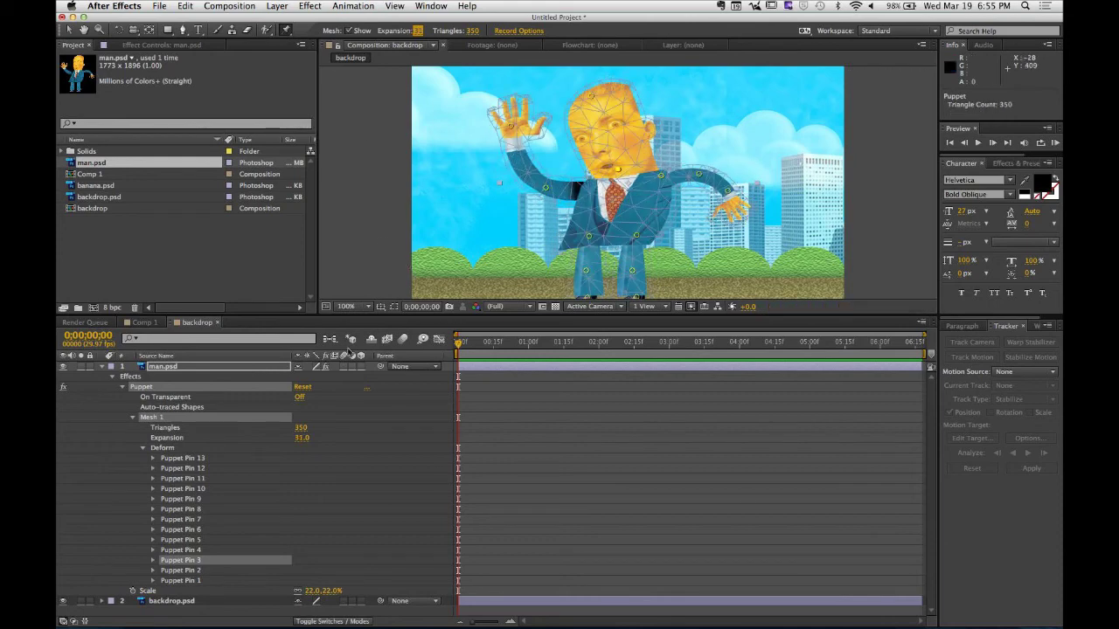
{"action": "left_click", "coordinate": [133, 417]}
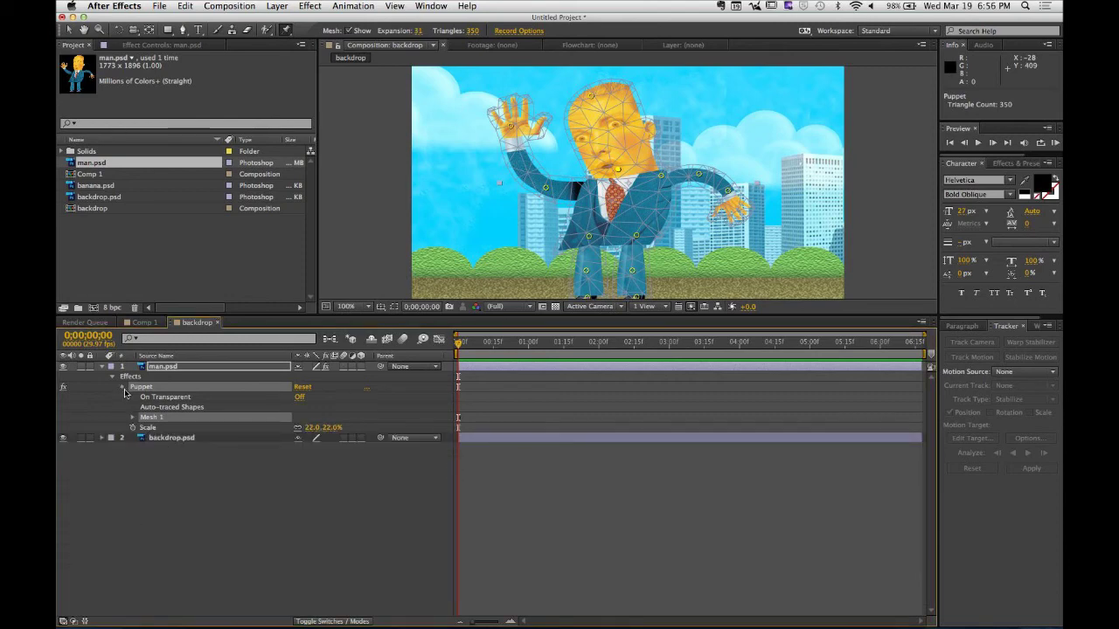
{"action": "left_click", "coordinate": [123, 387]}
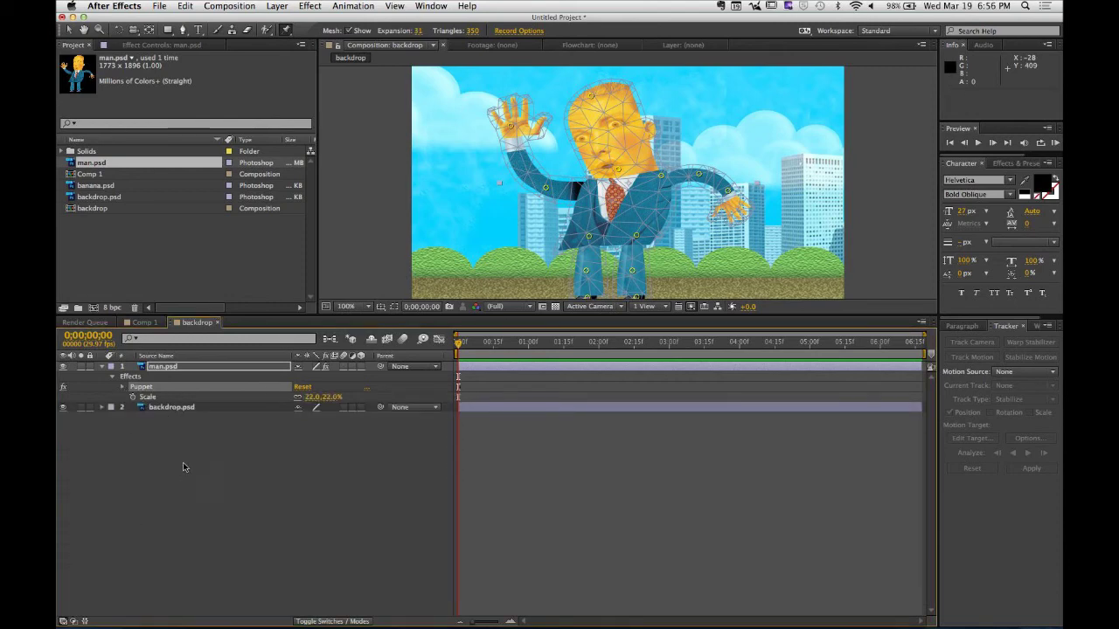
Try a Puppet Overlap pin at the raised hand, undo the overlap change, and place two overlap pins on the leg below the lowered arm.
{"action": "left_click", "coordinate": [286, 30]}
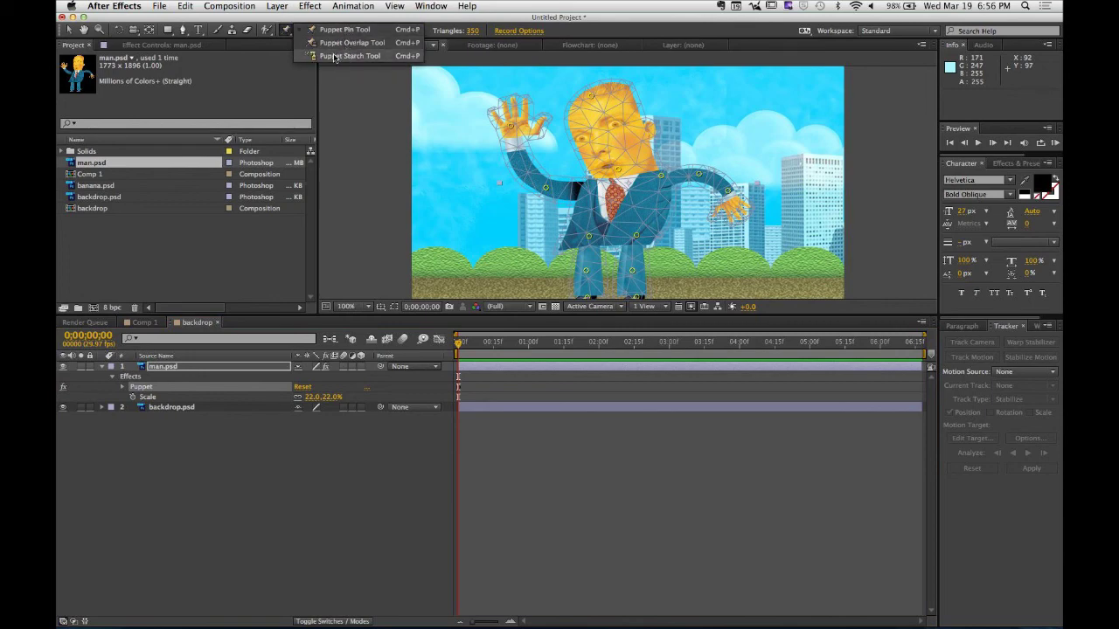
{"action": "left_click", "coordinate": [368, 43]}
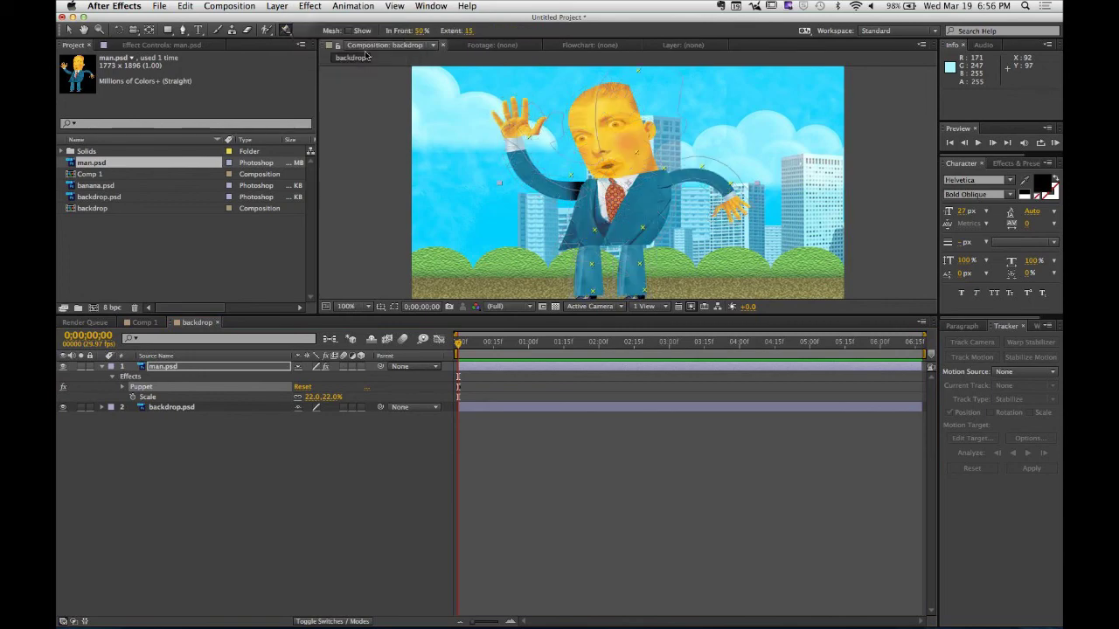
{"action": "left_click", "coordinate": [530, 136]}
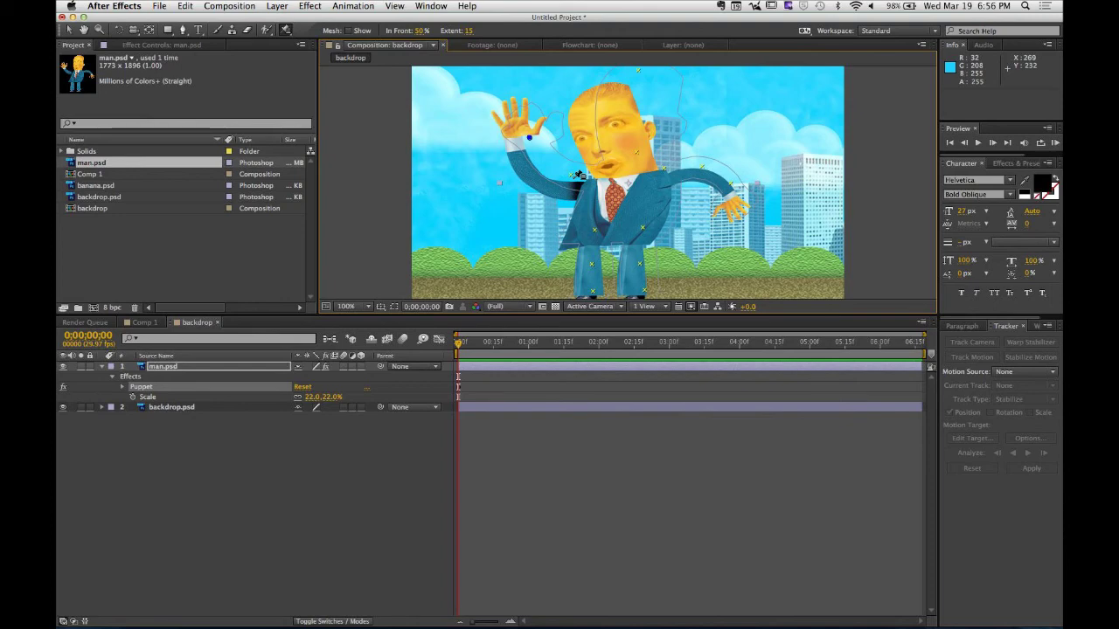
{"action": "key", "text": "super+z"}
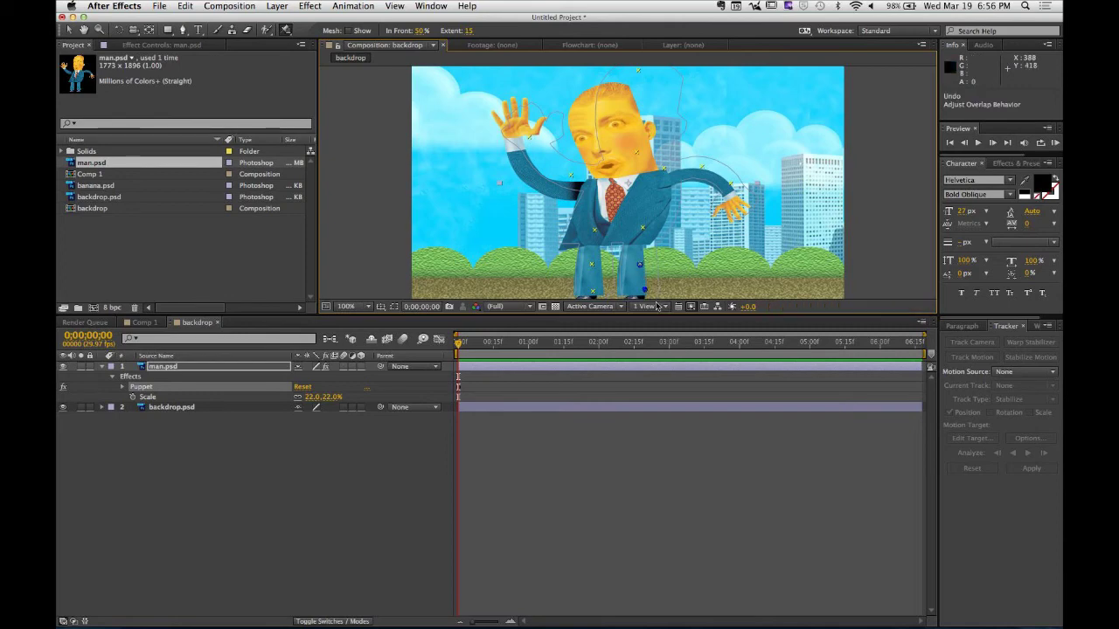
{"action": "key", "text": "v"}
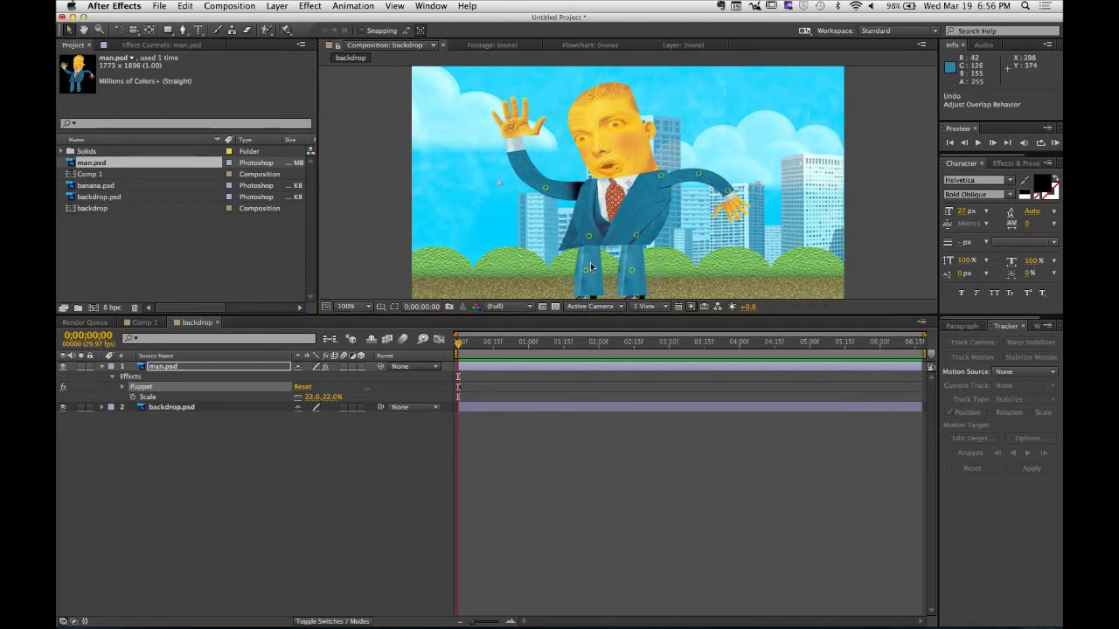
Expand Mesh 1's Overlap group to show Overlap 1 and Overlap 2, and enlarge the composition view to show the whole man.
{"action": "left_click", "coordinate": [122, 387]}
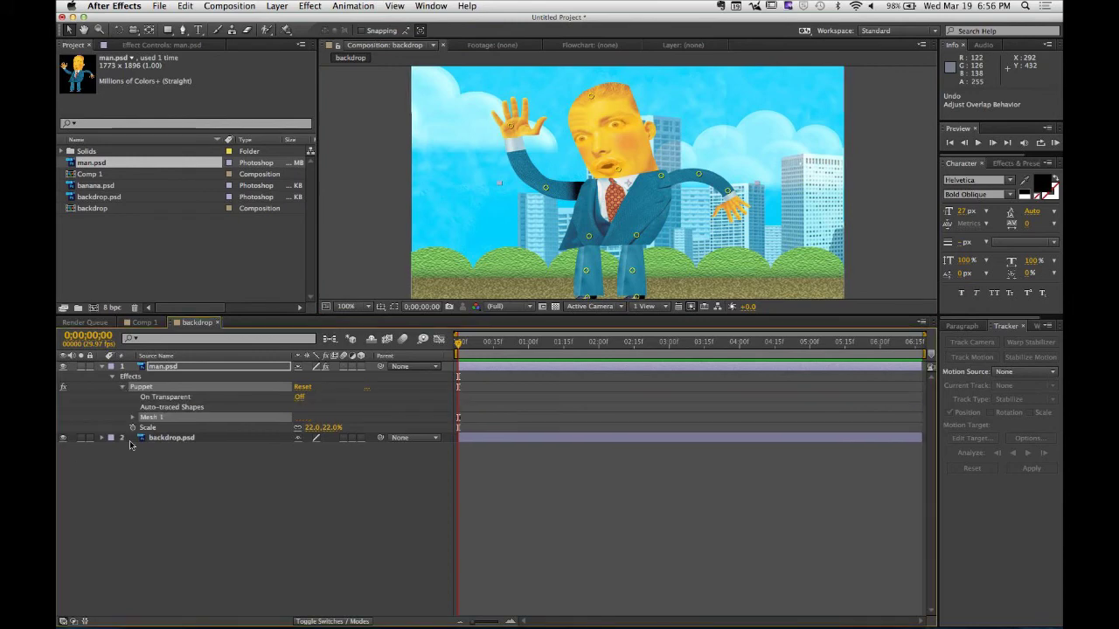
{"action": "left_click", "coordinate": [132, 417]}
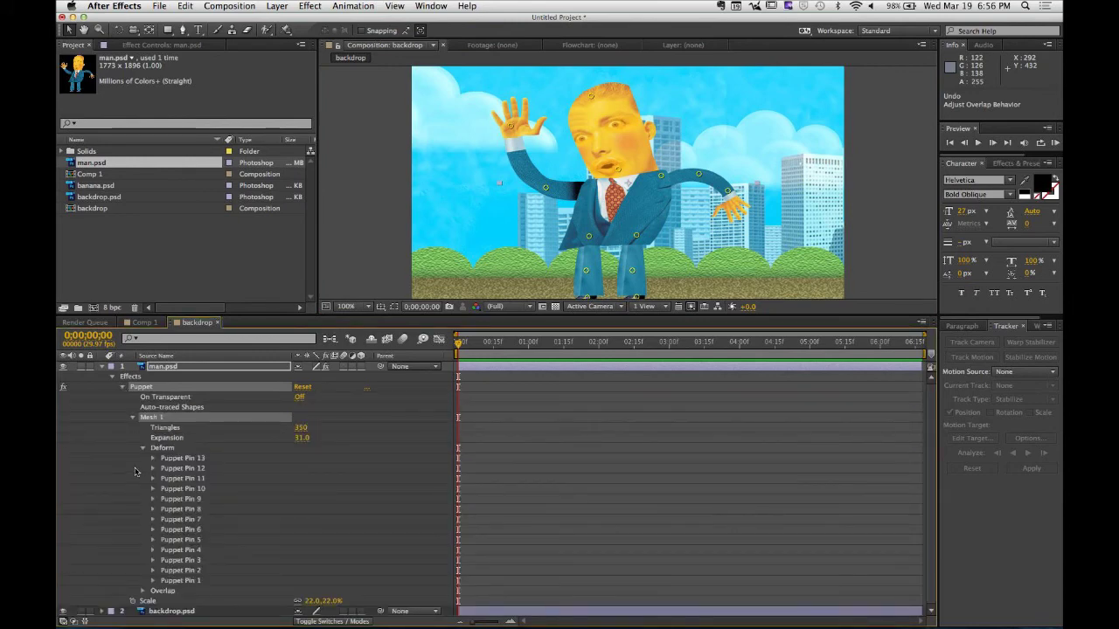
{"action": "left_click", "coordinate": [143, 591]}
{"action": "scroll", "coordinate": [254, 516], "scroll_direction": "down", "scroll_amount": 1}
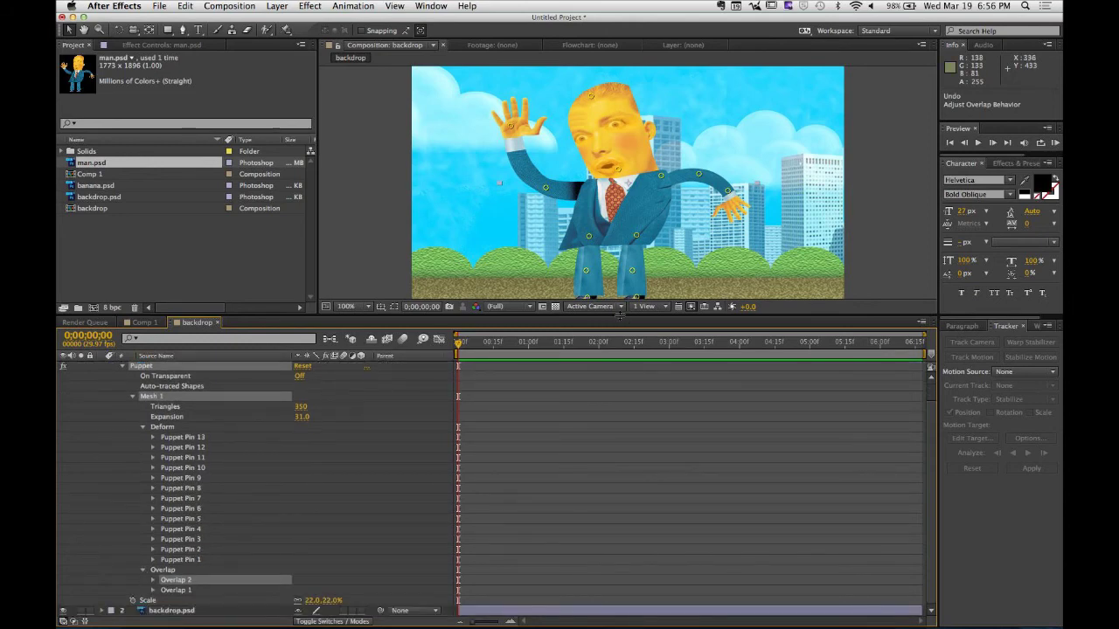
{"action": "left_click_drag", "start_coordinate": [620, 320], "coordinate": [620, 401]}
{"action": "scroll", "coordinate": [251, 567], "scroll_direction": "down", "scroll_amount": 4}
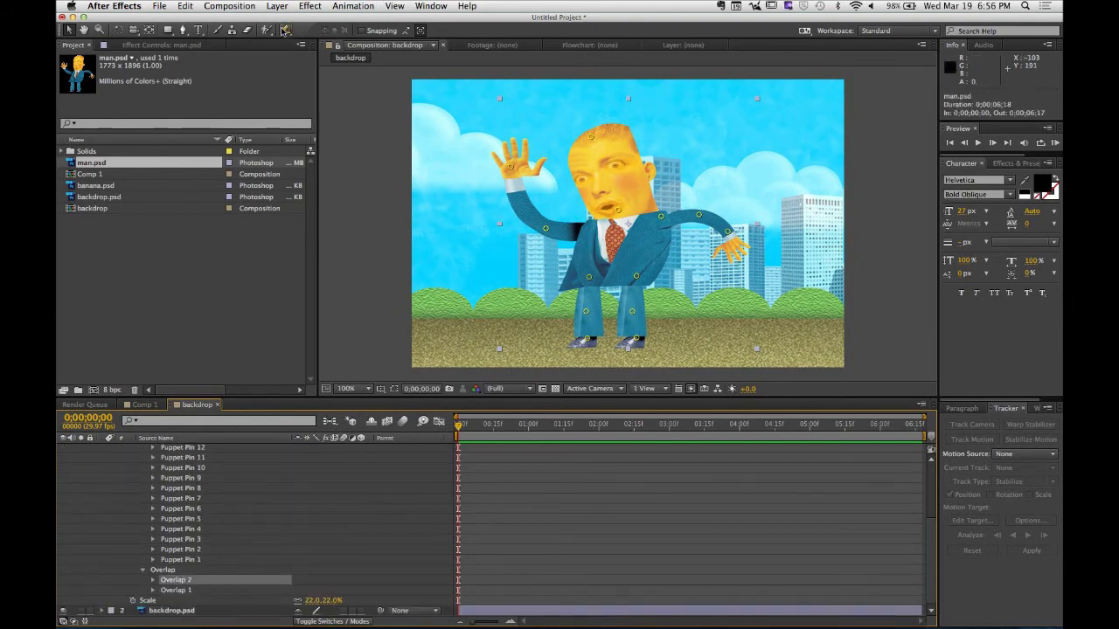
Reposition the two overlap pins at the knee and ankle, closer to the centre of the leg below the lowered arm.
{"action": "left_click", "coordinate": [286, 30], "text": "alt"}
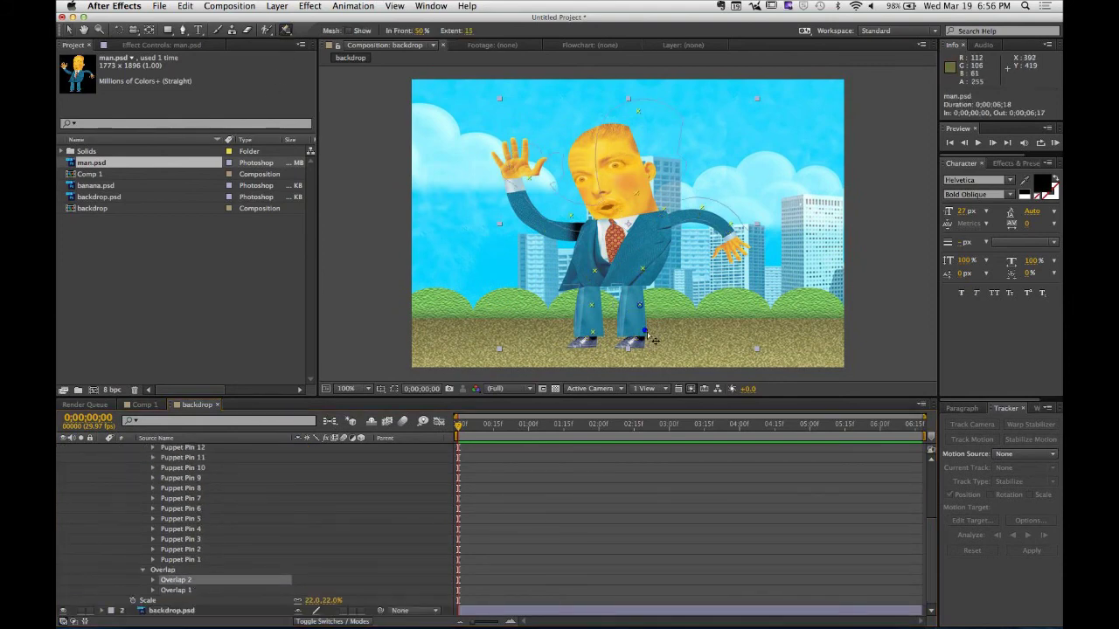
{"action": "mouse_move", "coordinate": [640, 329]}
{"action": "left_mouse_down"}
{"action": "mouse_move", "coordinate": [643, 342]}
{"action": "mouse_move", "coordinate": [631, 341]}
{"action": "left_mouse_up"}
{"action": "left_click", "coordinate": [638, 307]}
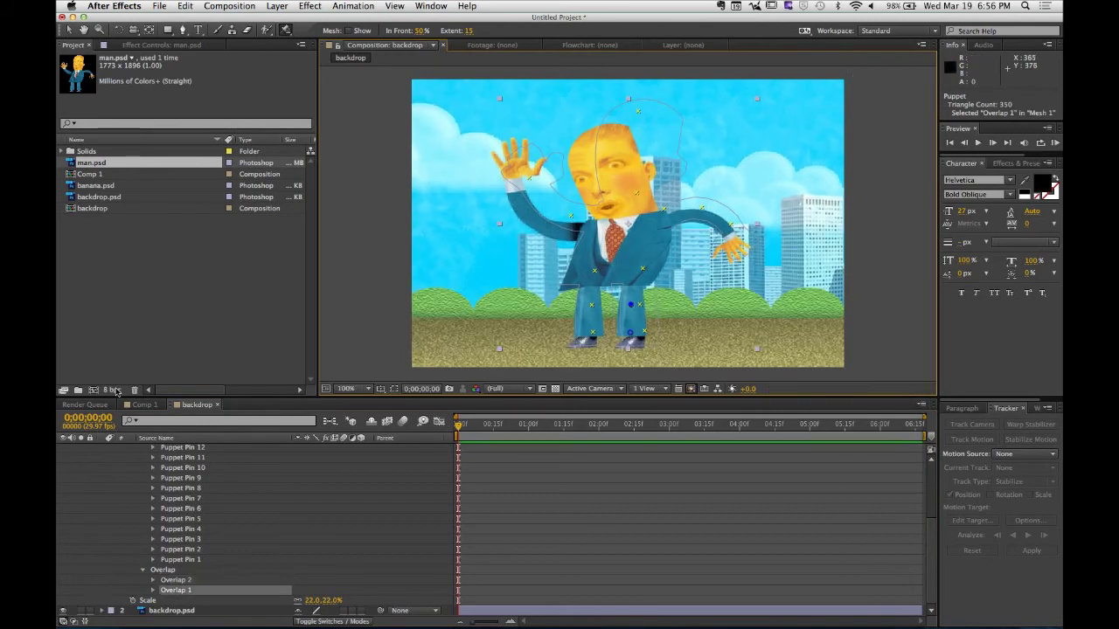
Test the overlap by moving that leg's foot pin across the other foot, bring it back, and bend the knee slightly inward.
{"action": "left_click", "coordinate": [70, 30]}
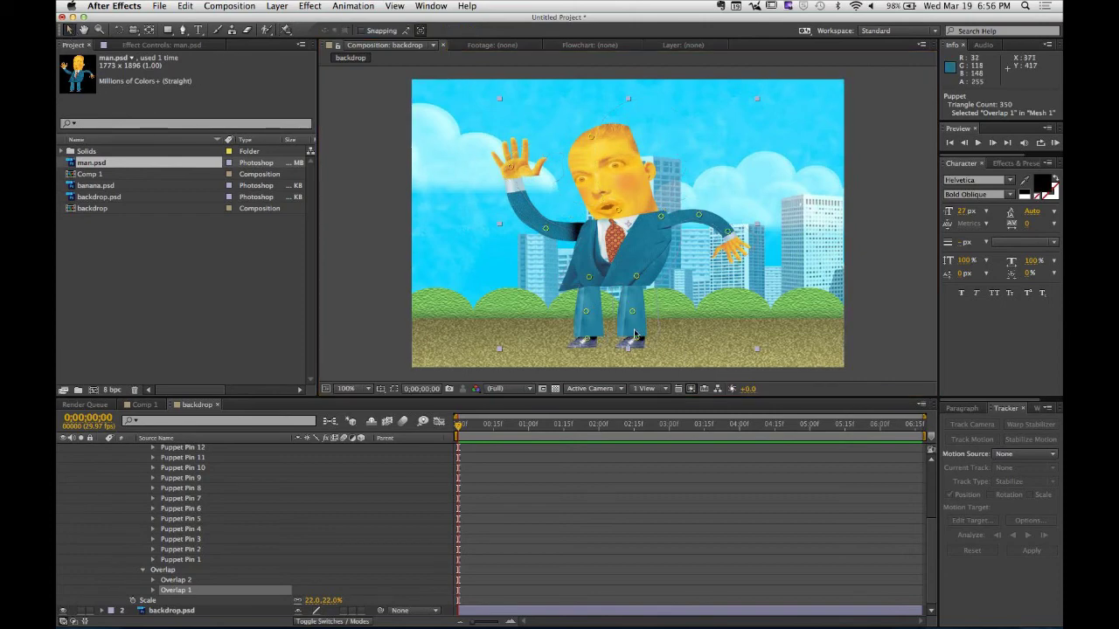
{"action": "left_click_drag", "start_coordinate": [643, 339], "coordinate": [565, 349]}
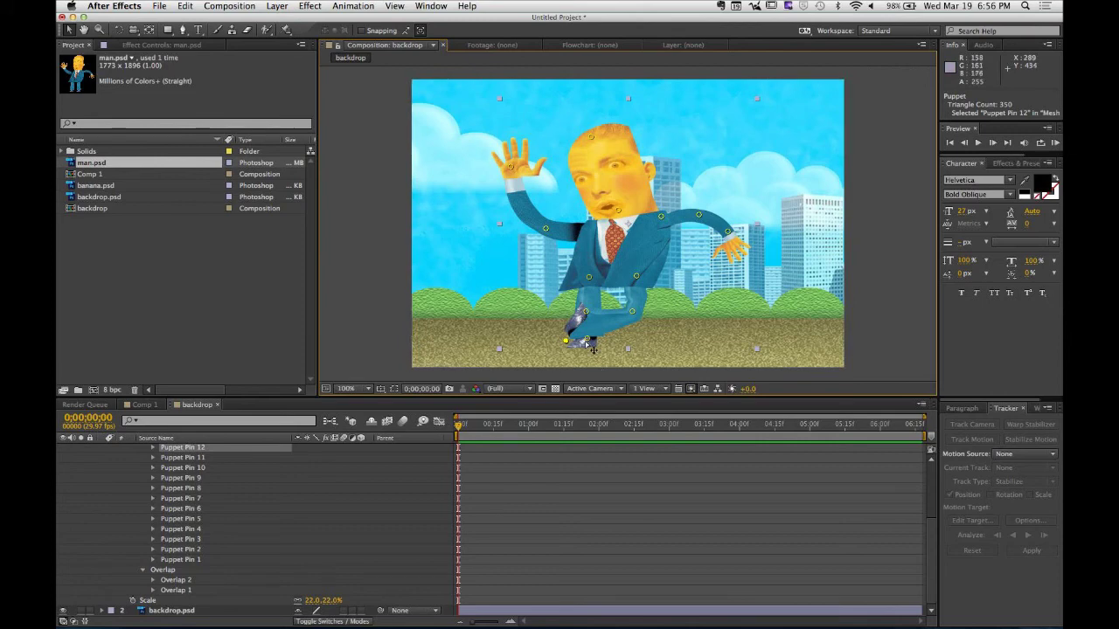
{"action": "left_click_drag", "start_coordinate": [566, 344], "coordinate": [626, 317]}
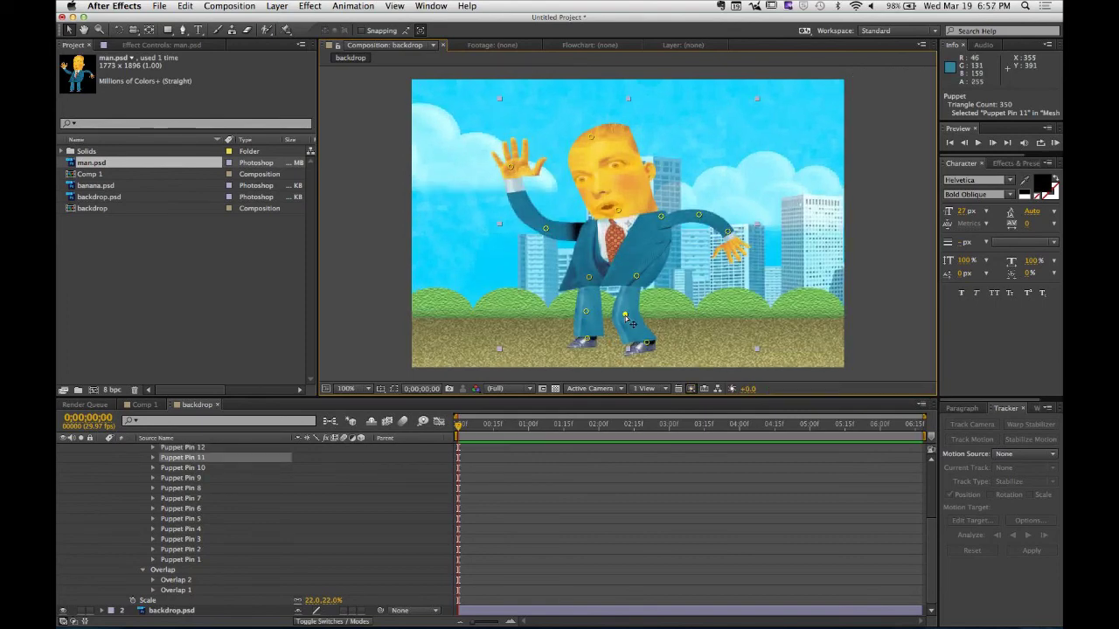
Straighten the leg below the lowered arm with its knee pin, then try a Puppet Starch pin on the torso and undo it.
{"action": "mouse_move", "coordinate": [627, 318]}
{"action": "left_mouse_down"}
{"action": "mouse_move", "coordinate": [654, 323]}
{"action": "mouse_move", "coordinate": [640, 320]}
{"action": "left_mouse_up"}
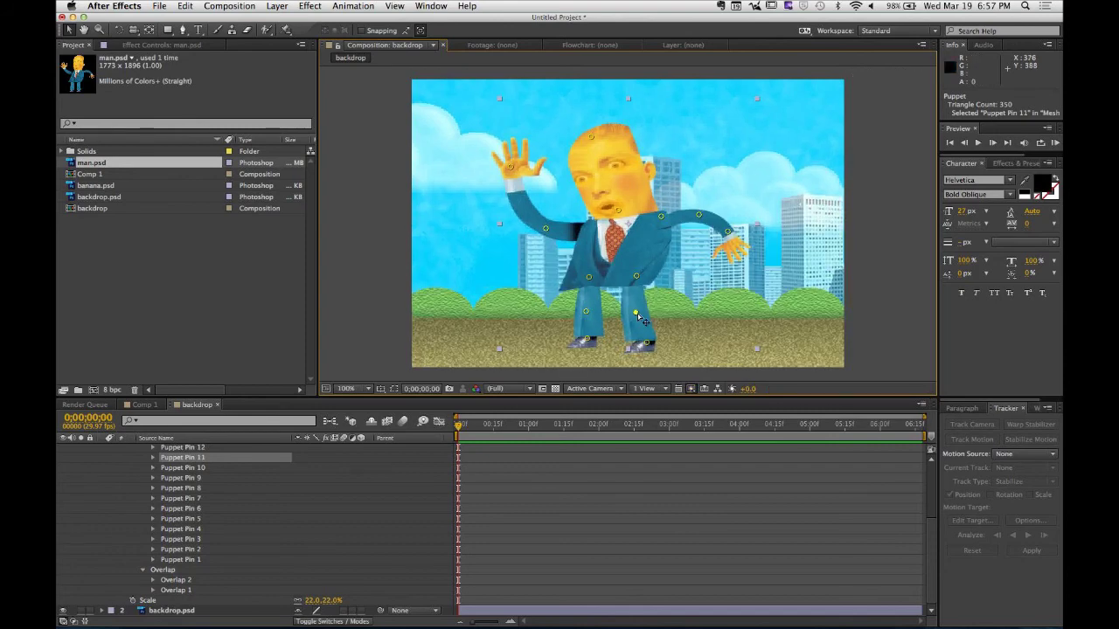
{"action": "left_click", "coordinate": [286, 31]}
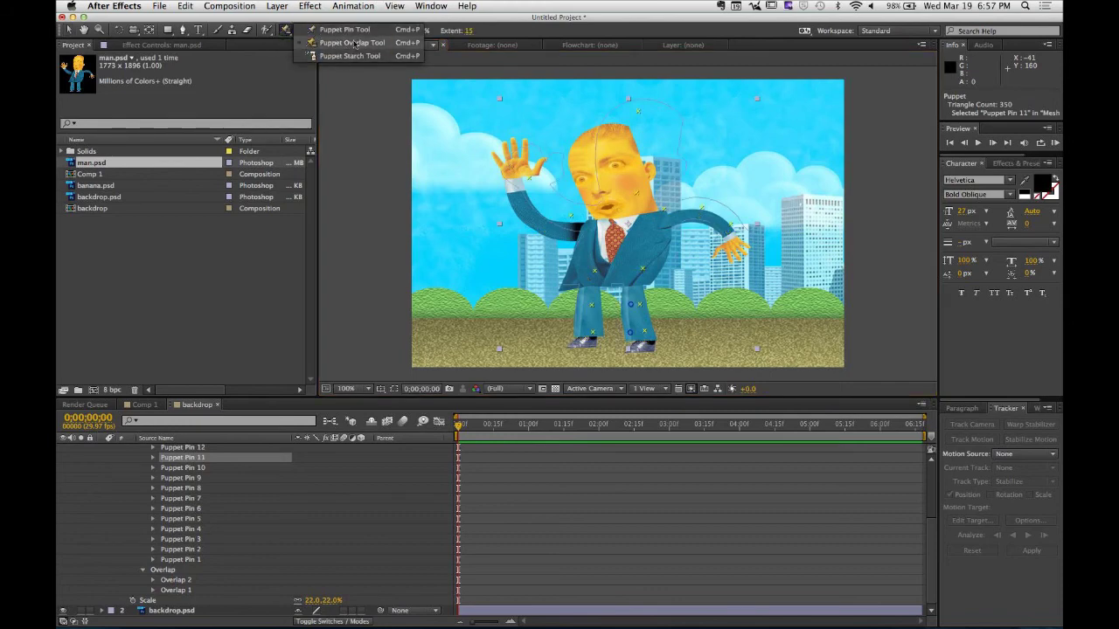
{"action": "left_click", "coordinate": [350, 56]}
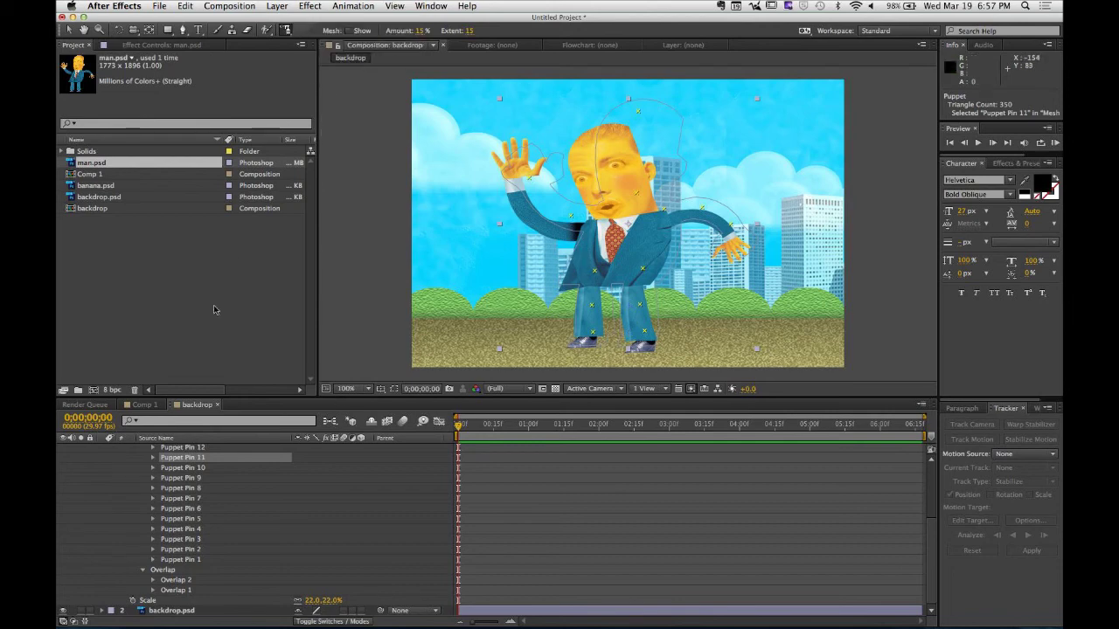
{"action": "left_click", "coordinate": [599, 250]}
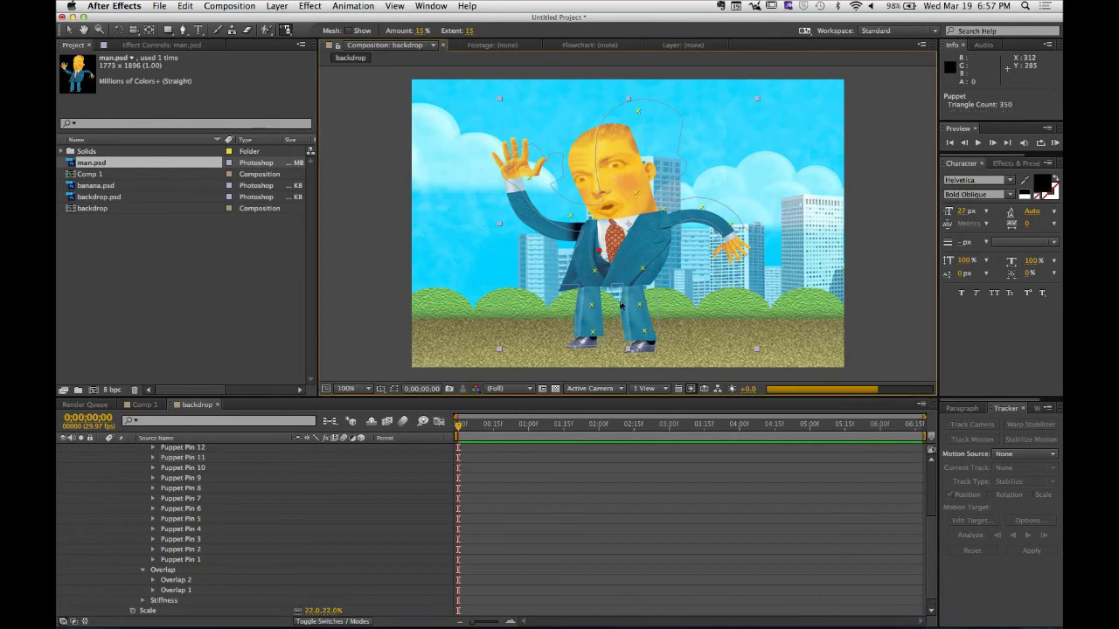
{"action": "key", "text": "super+z"}
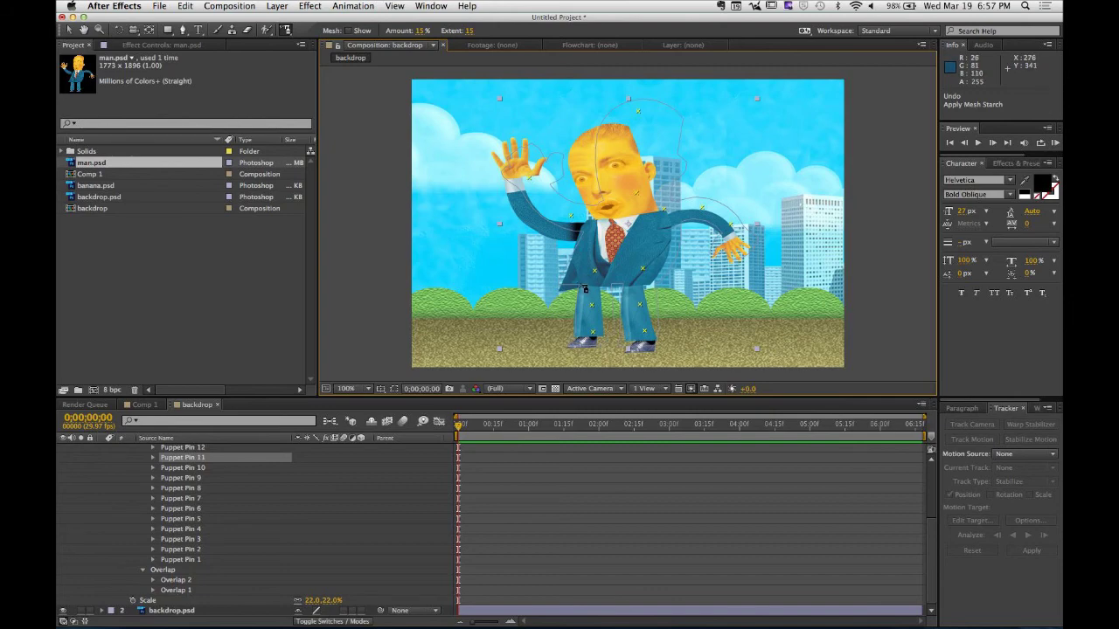
Place three Puppet Starch pins across the jacket's lower hem, show the mesh, and open the starch Amount for editing.
{"action": "left_click", "coordinate": [571, 279]}
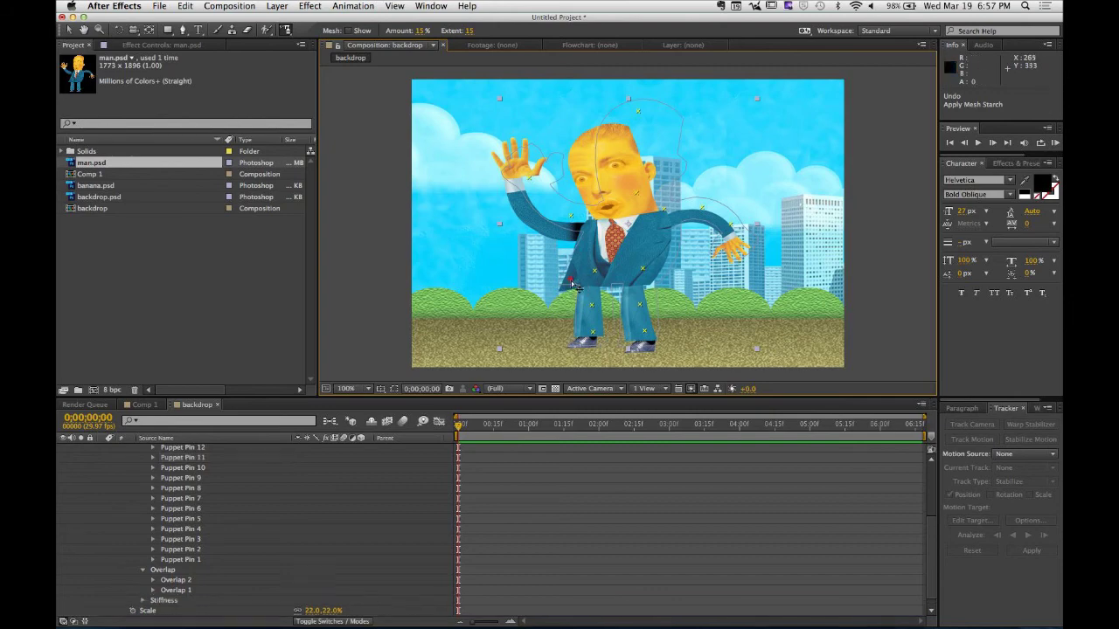
{"action": "left_click", "coordinate": [609, 277]}
{"action": "left_click", "coordinate": [350, 30]}
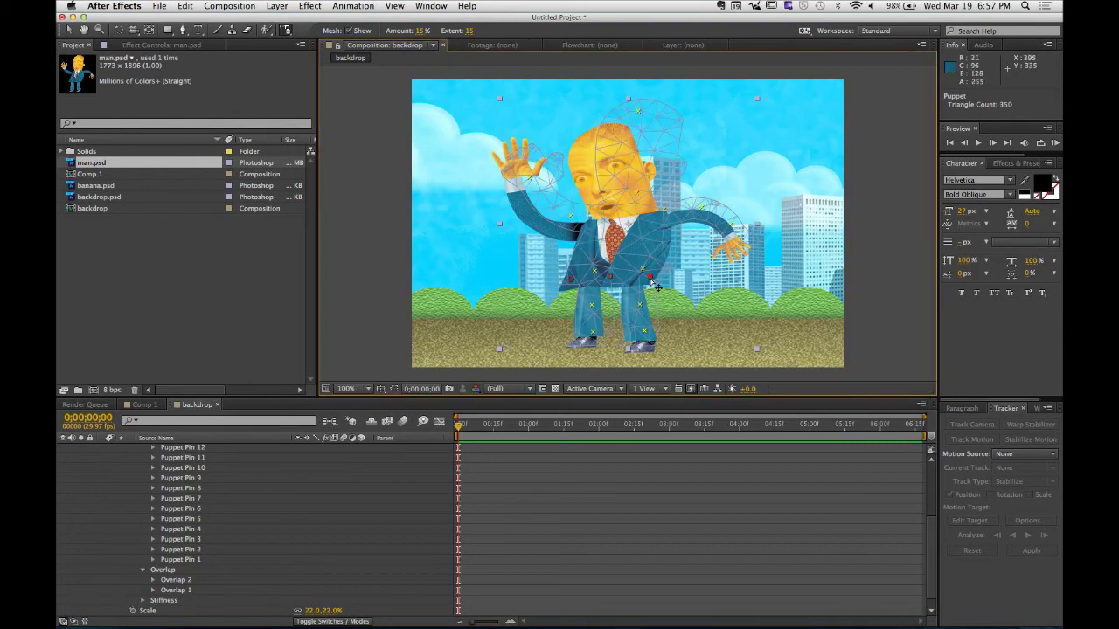
{"action": "left_click", "coordinate": [651, 278]}
{"action": "left_click", "coordinate": [422, 31]}
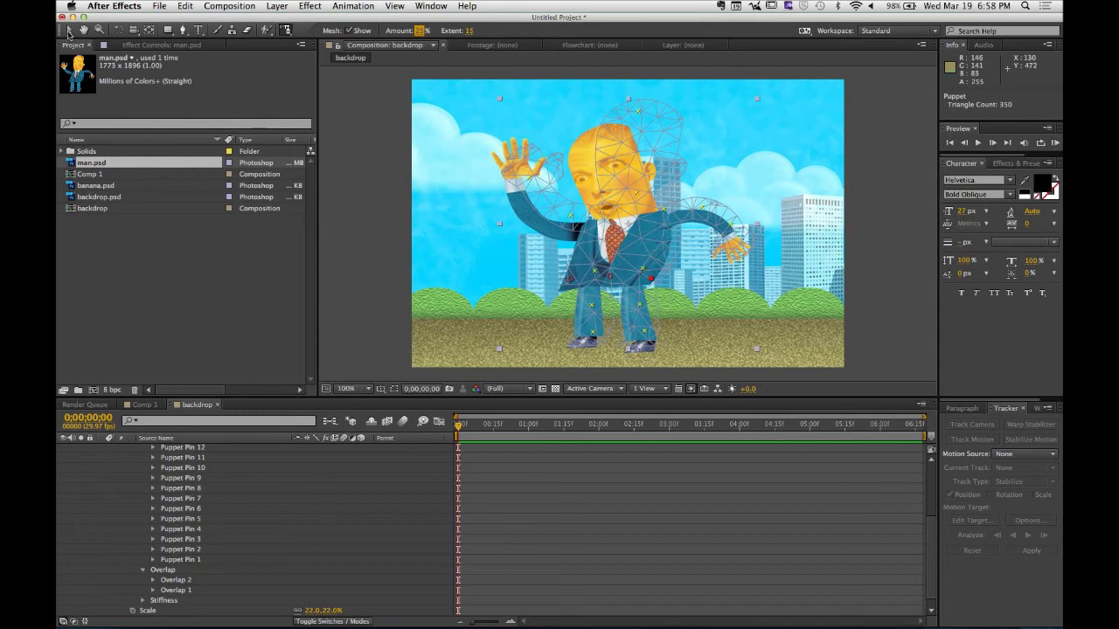
Lower the two hip pins slightly with the Selection tool to test the stiffened jacket hem.
{"action": "left_click", "coordinate": [69, 32]}
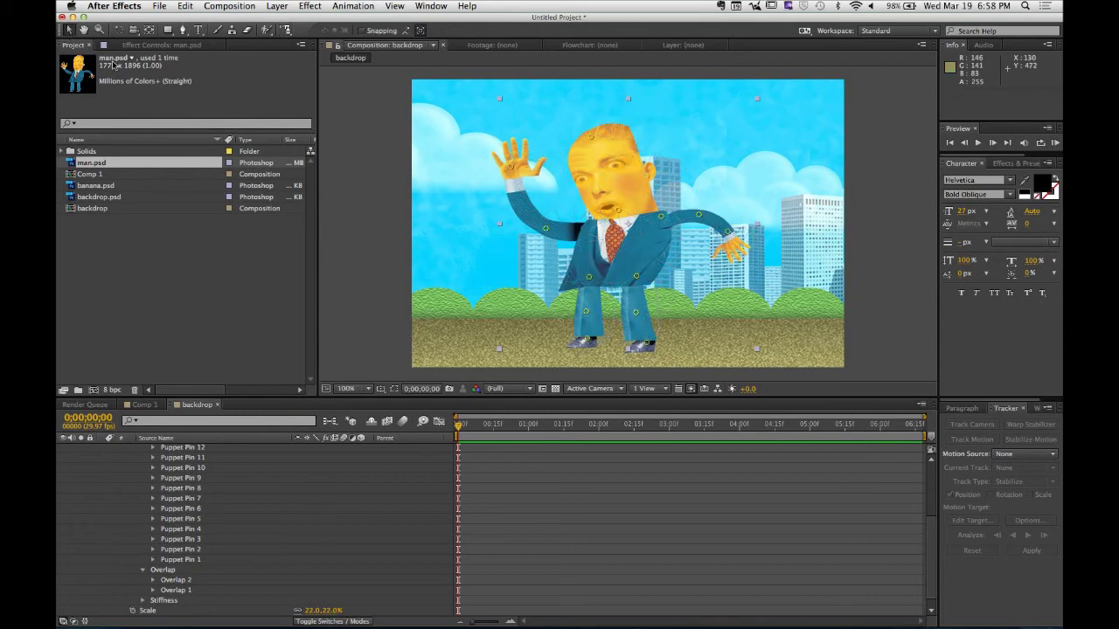
{"action": "left_click_drag", "start_coordinate": [635, 279], "coordinate": [638, 291]}
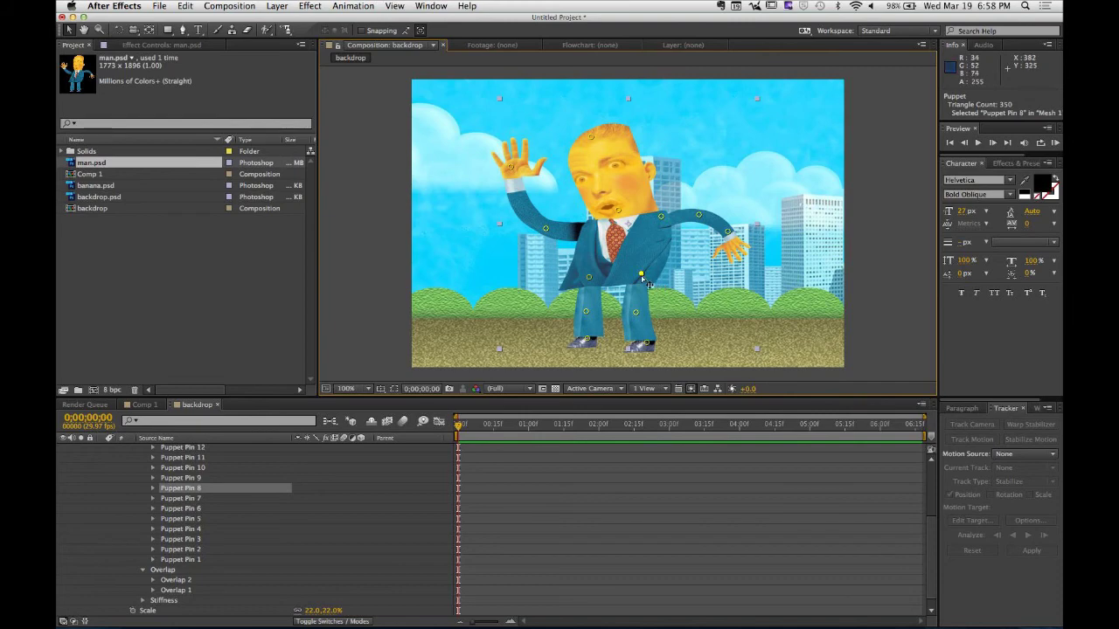
{"action": "left_click_drag", "start_coordinate": [647, 280], "coordinate": [594, 291]}
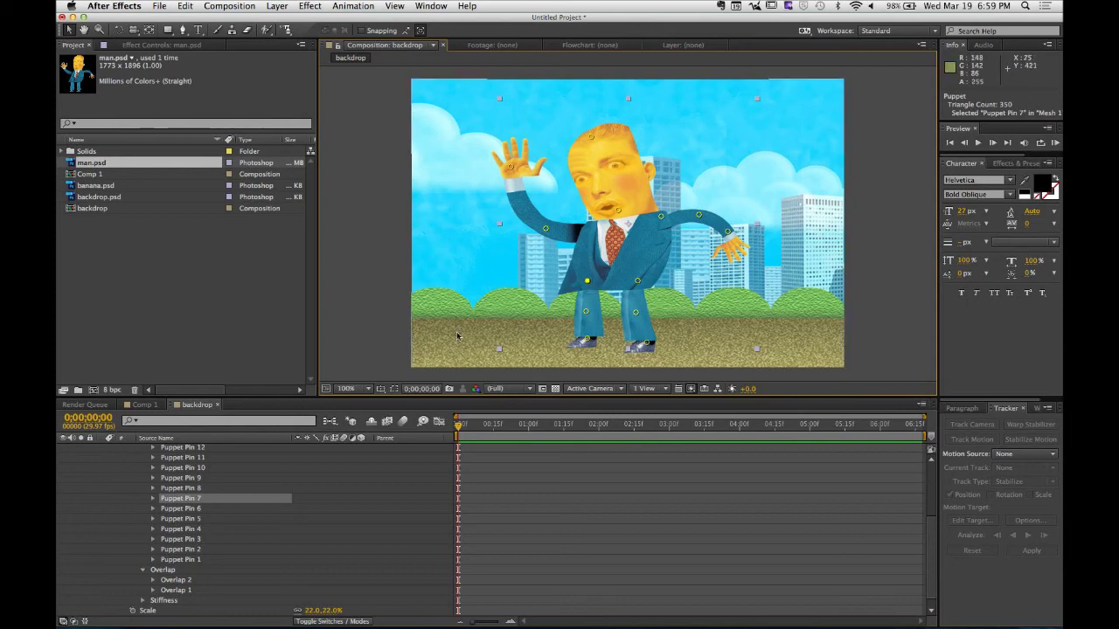
Reveal Puppet Pin 7's Position, and at 0;00;01;02 keyframe the raised hand closer to the head with its elbow pulled outward and down.
{"action": "left_click", "coordinate": [152, 499]}
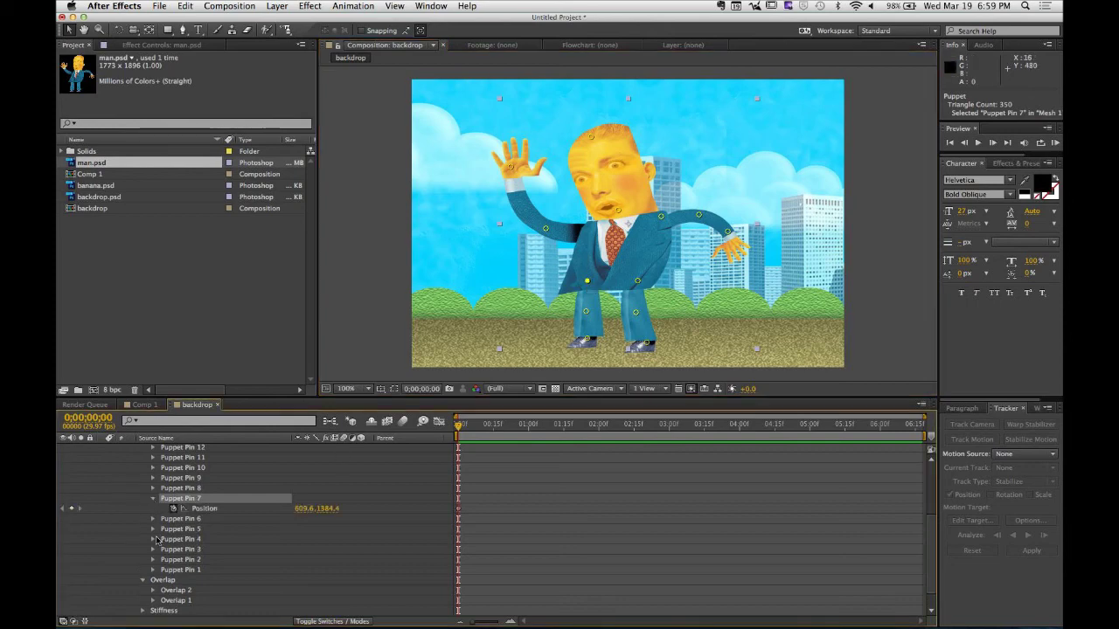
{"action": "left_click_drag", "start_coordinate": [459, 425], "coordinate": [534, 426]}
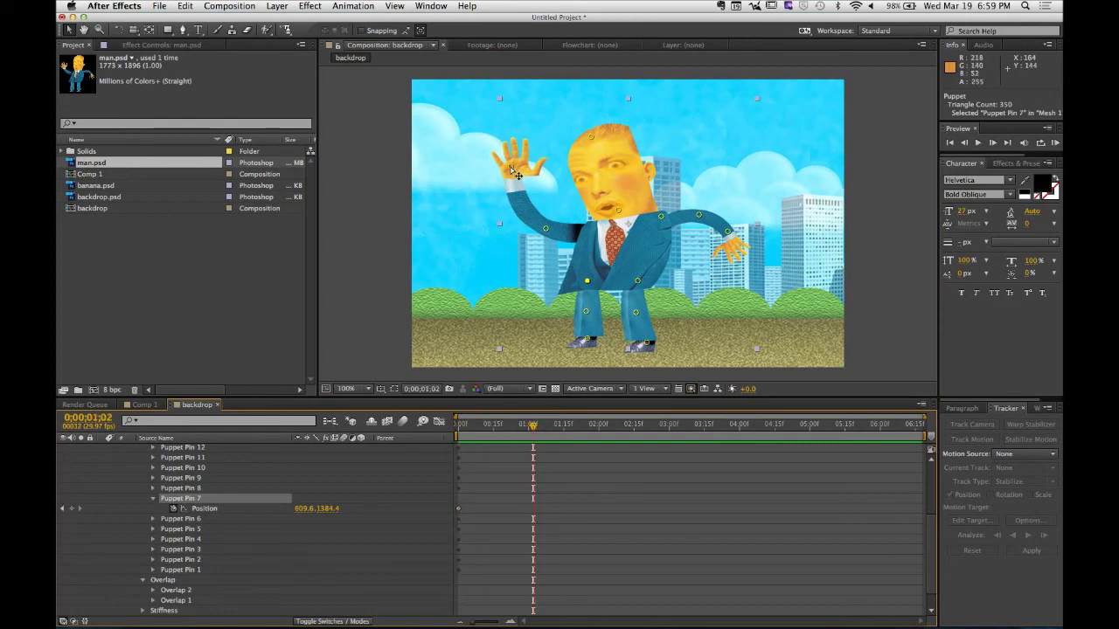
{"action": "left_click_drag", "start_coordinate": [519, 177], "coordinate": [548, 173]}
{"action": "left_click", "coordinate": [545, 231]}
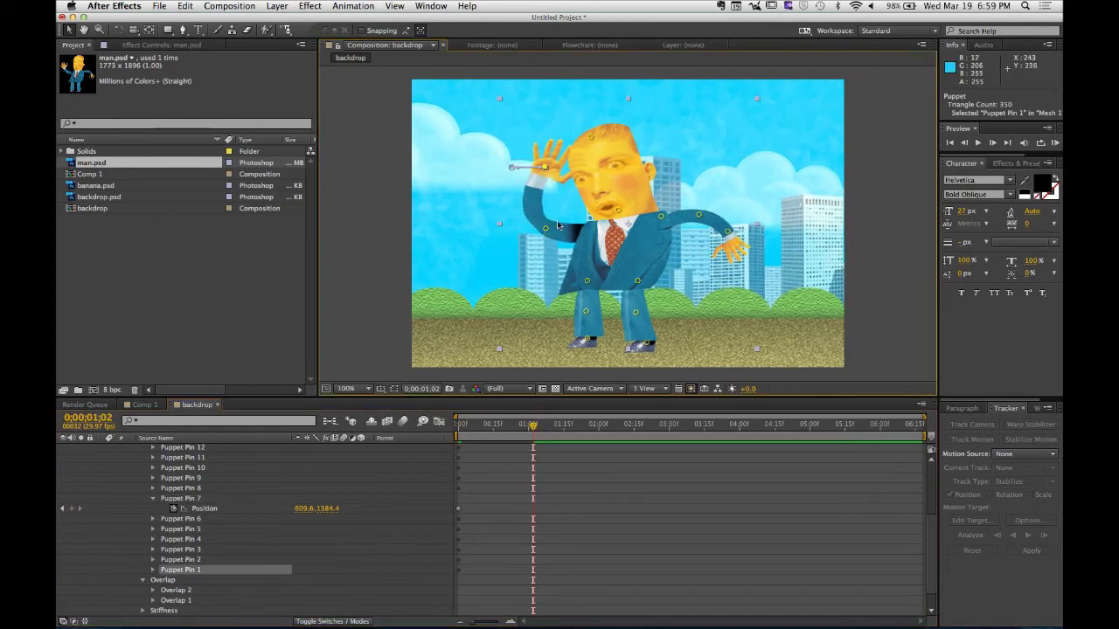
{"action": "left_click_drag", "start_coordinate": [547, 234], "coordinate": [527, 249]}
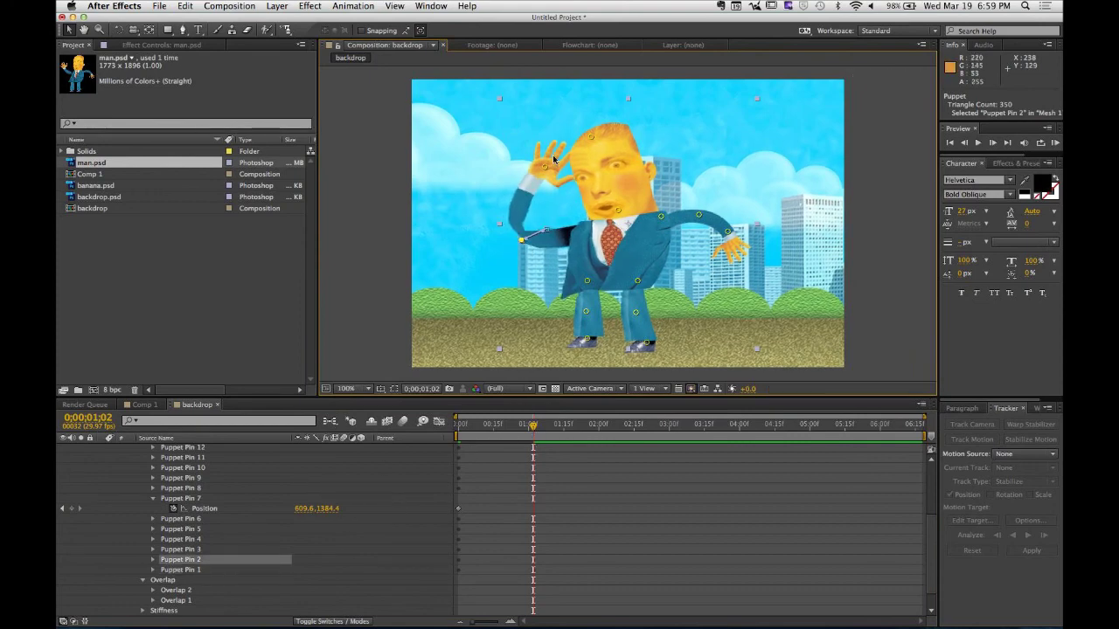
Preview the waving arm animation from the start of the timeline.
{"action": "left_click_drag", "start_coordinate": [532, 425], "coordinate": [462, 426]}
{"action": "key", "text": "space"}
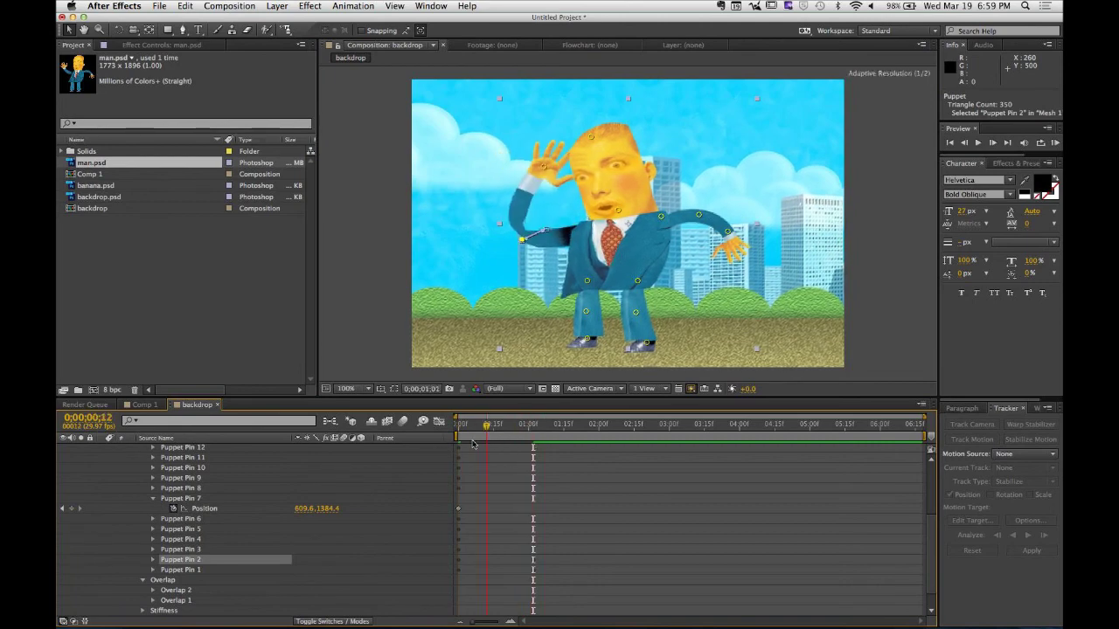
{"action": "key", "text": "space"}
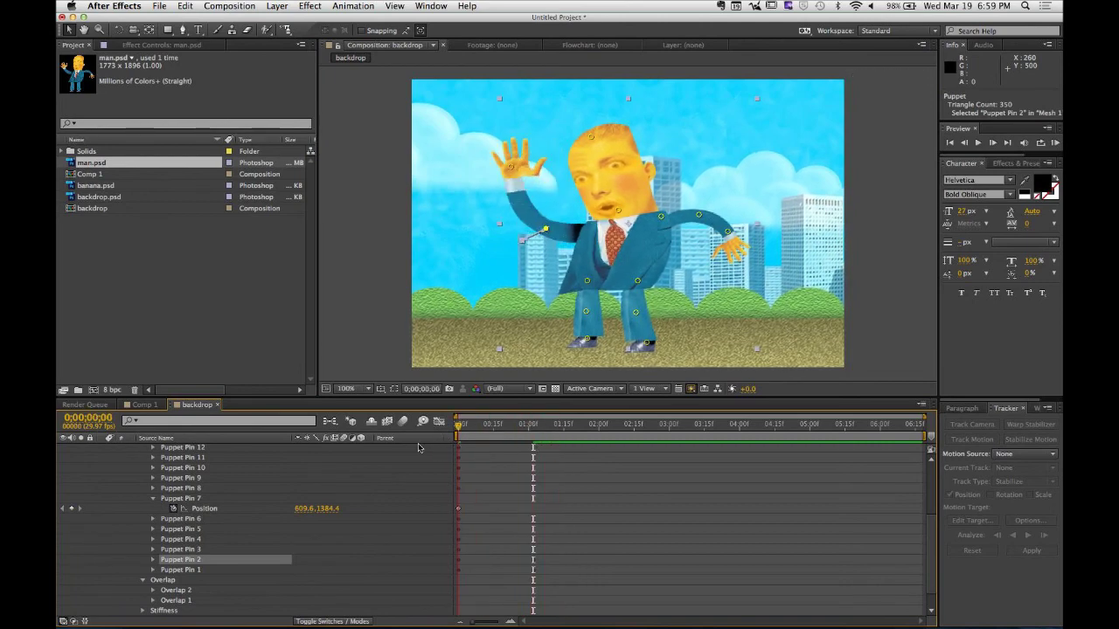
{"action": "left_click", "coordinate": [470, 430]}
{"action": "key", "text": "space"}
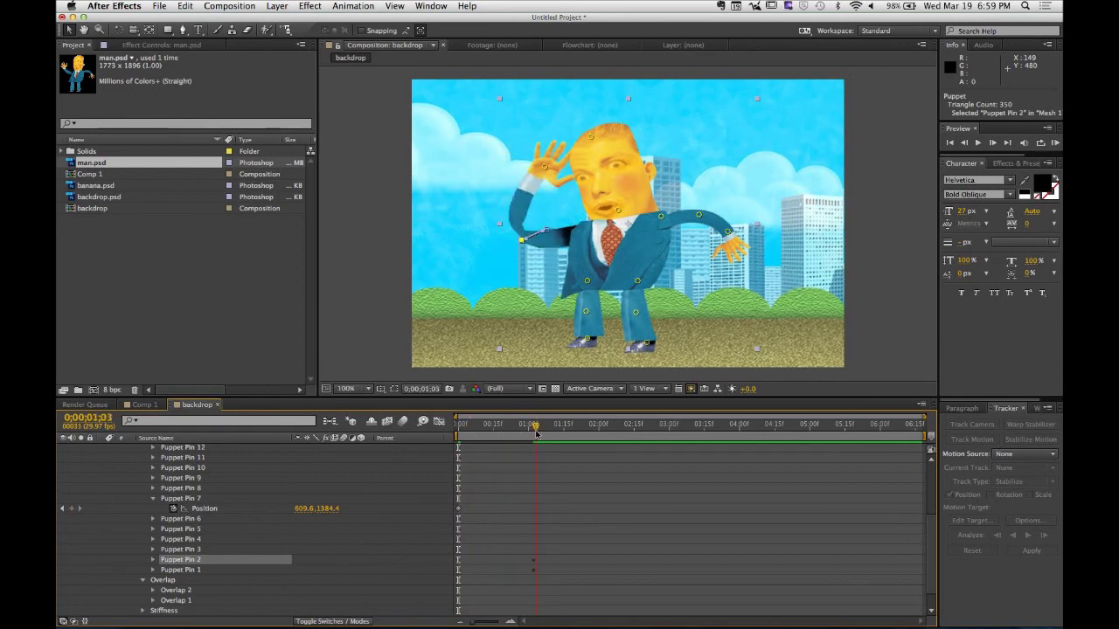
{"action": "key", "text": "space"}
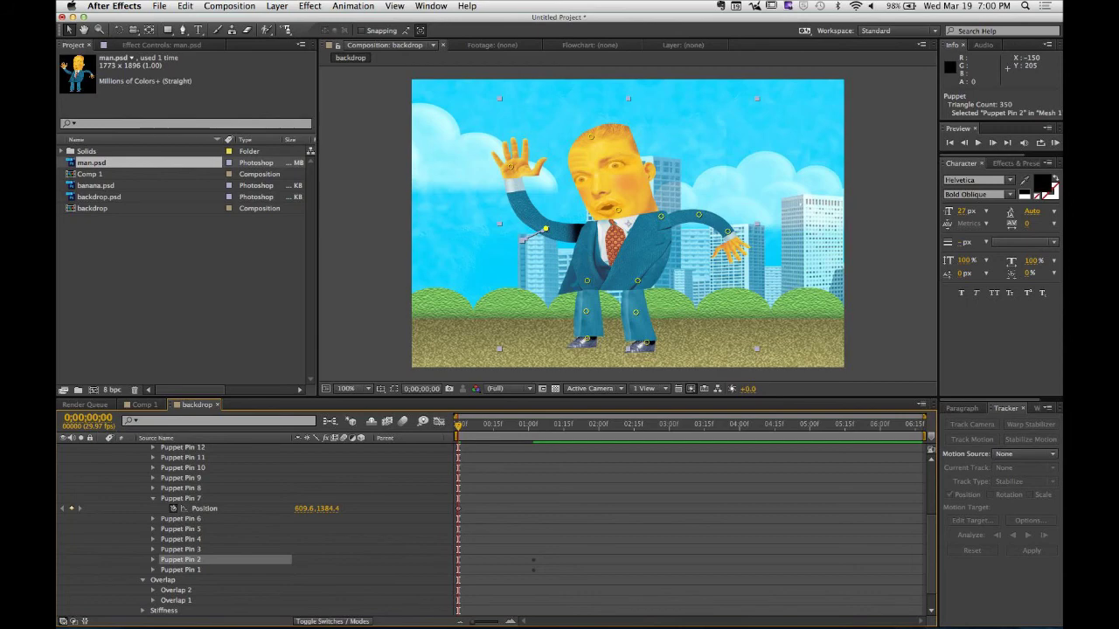
Switch to Finder and preview break_time_counter.mov from the STREAMING_ASSETS folder in SCC.
{"action": "mouse_move", "coordinate": [124, 617]}
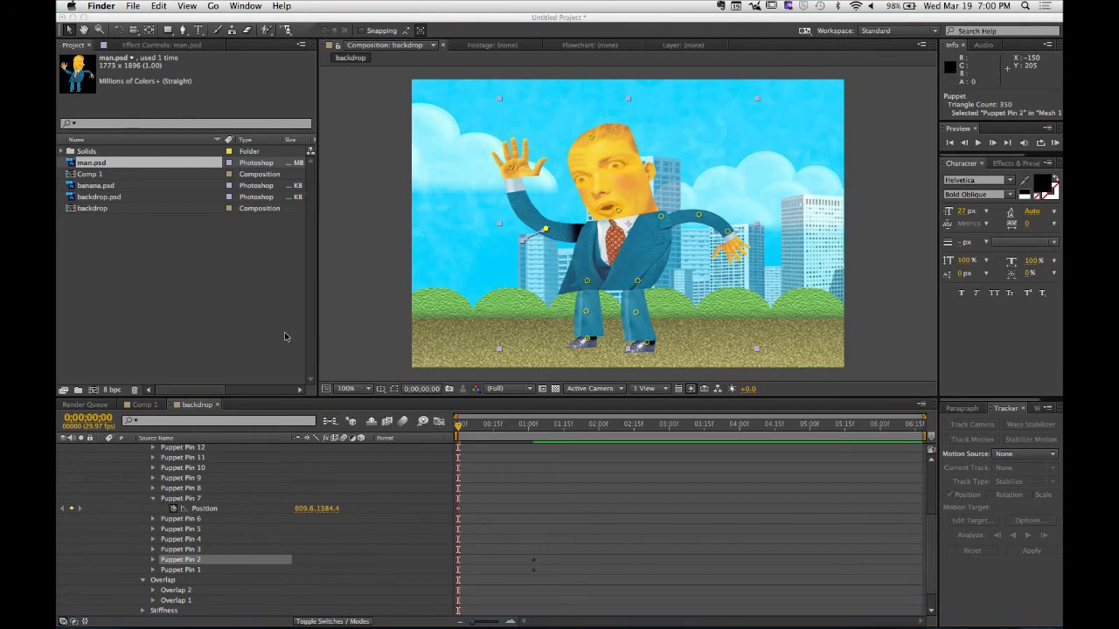
{"action": "key", "text": "super+n"}
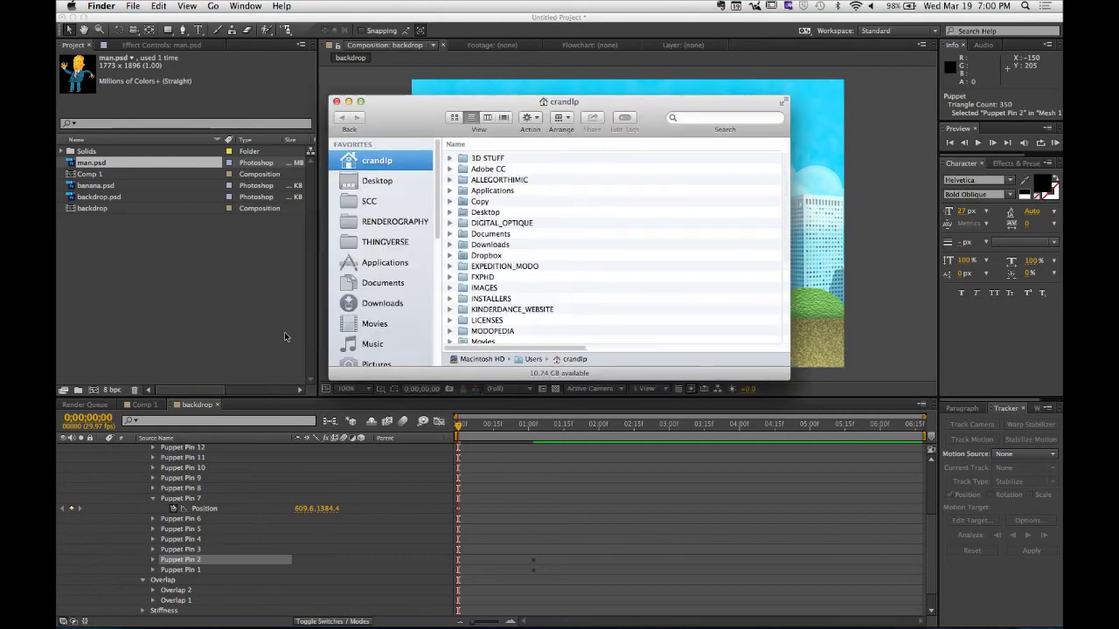
{"action": "left_click", "coordinate": [374, 202]}
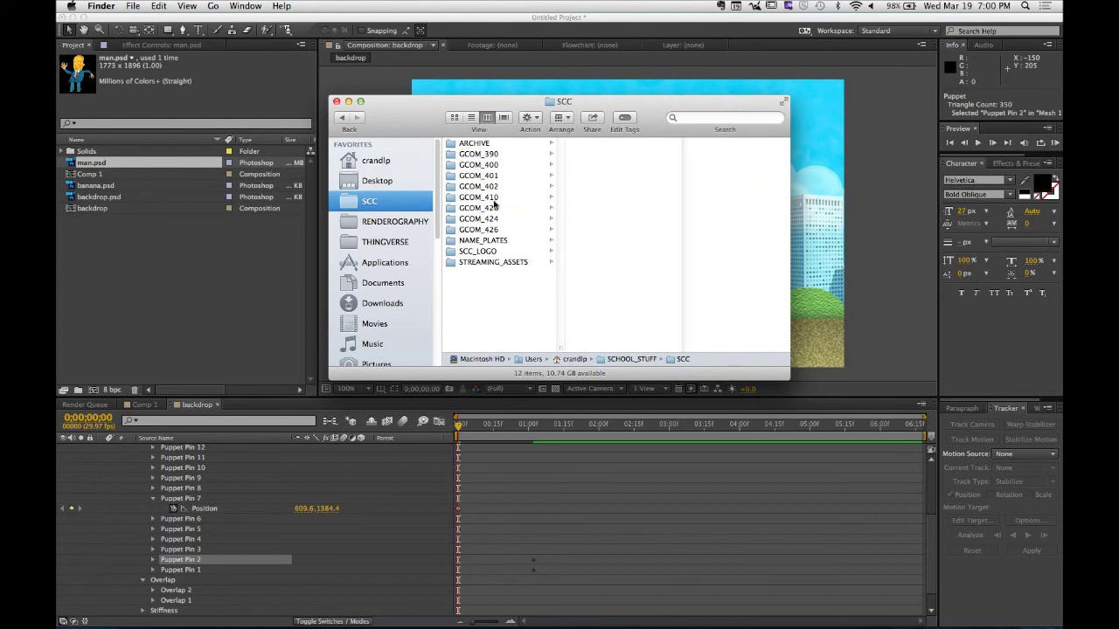
{"action": "left_click", "coordinate": [496, 262]}
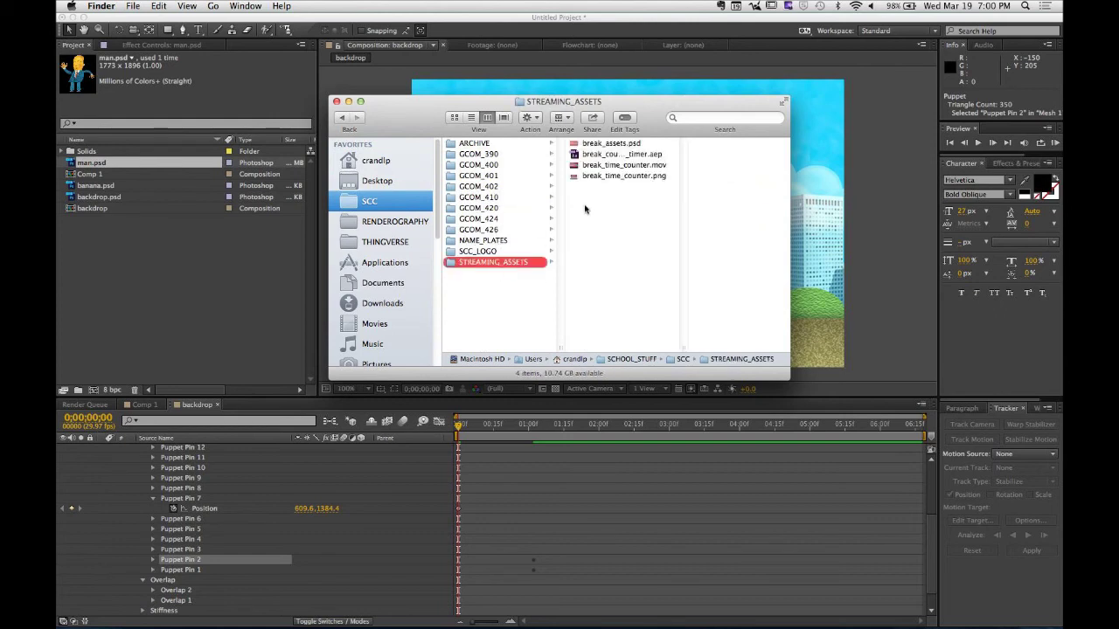
{"action": "left_click", "coordinate": [619, 166]}
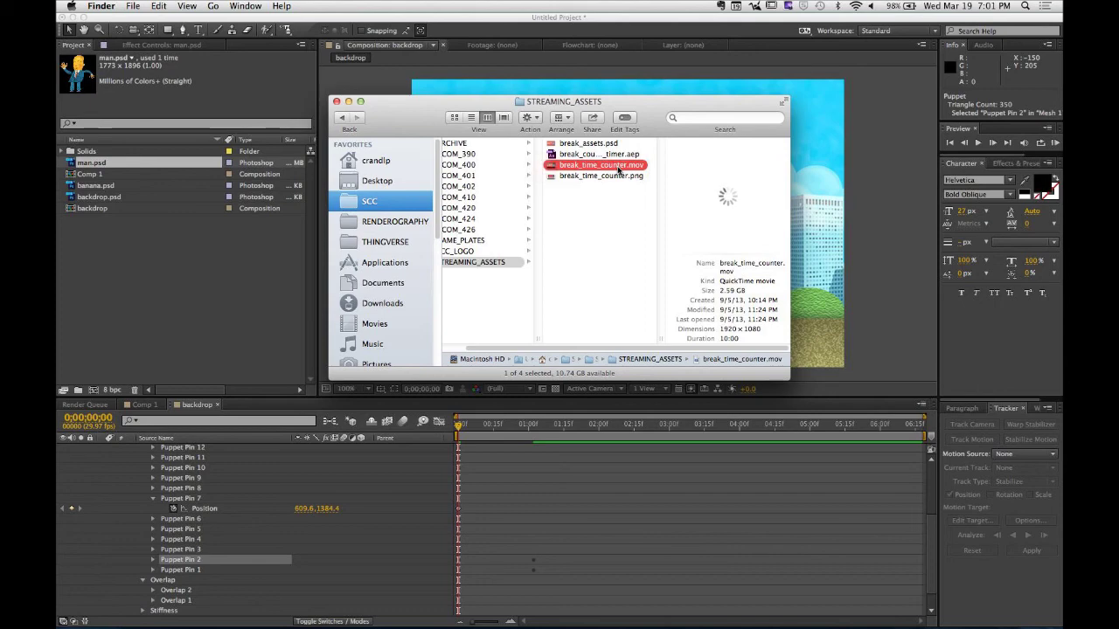
{"action": "key", "text": "space"}
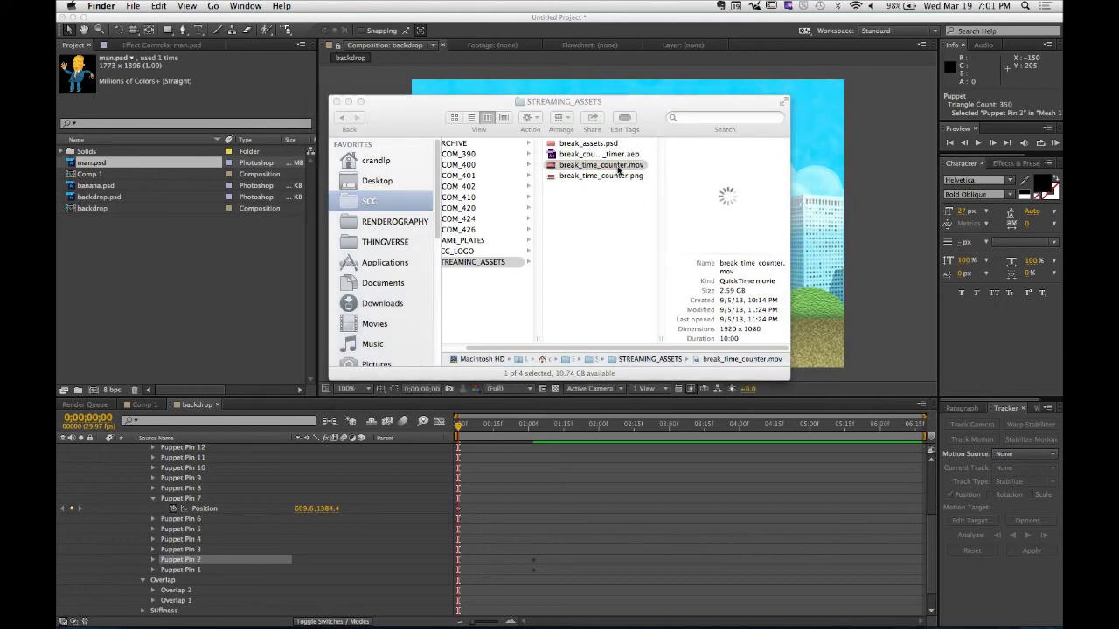
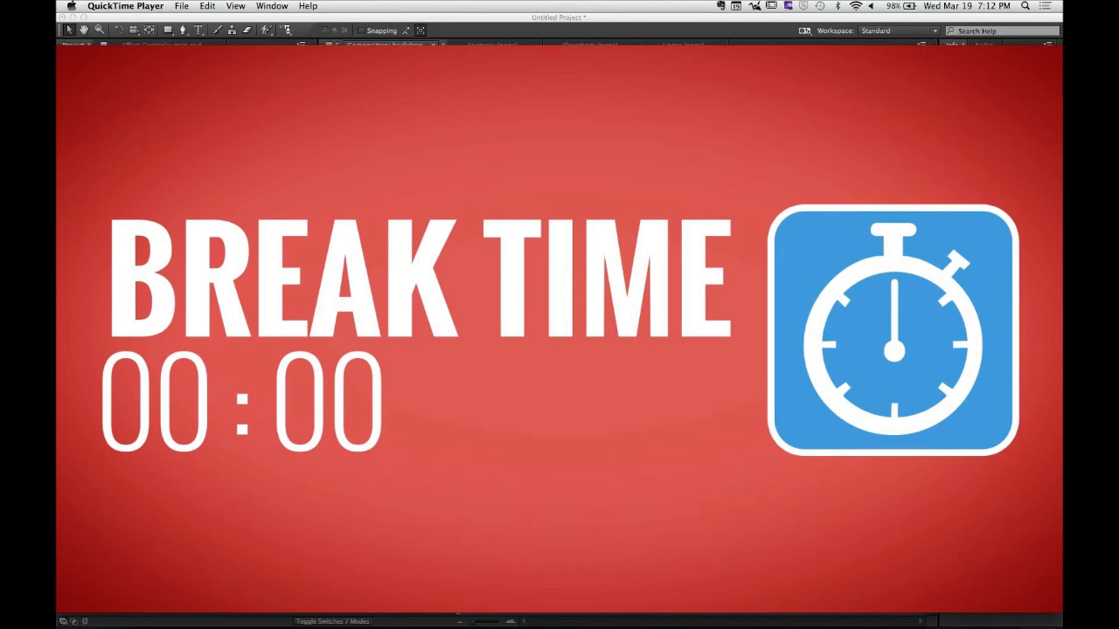
Close the break_time_counter.mov movie and the STREAMING_ASSETS Finder window.
{"action": "mouse_move", "coordinate": [324, 75]}
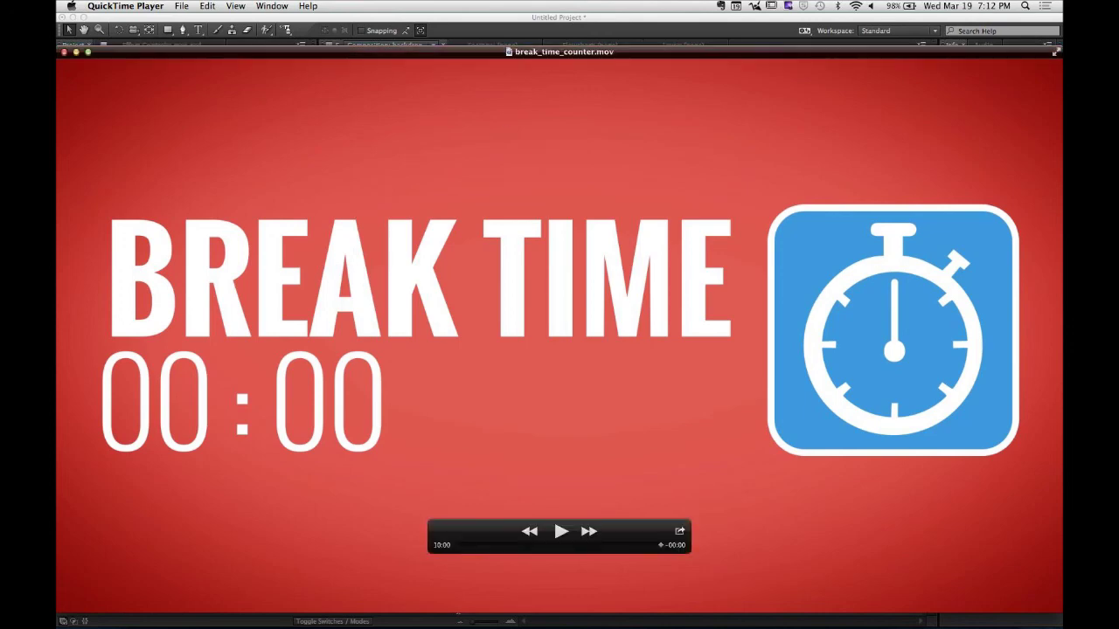
{"action": "left_click", "coordinate": [64, 52]}
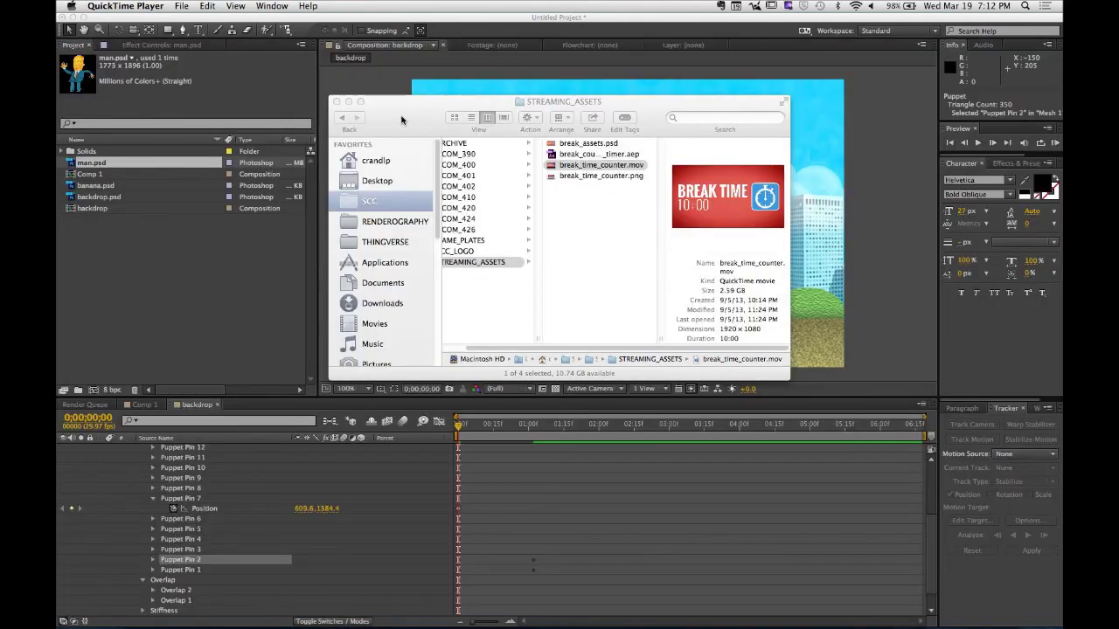
{"action": "left_click", "coordinate": [401, 119]}
{"action": "left_click", "coordinate": [336, 102]}
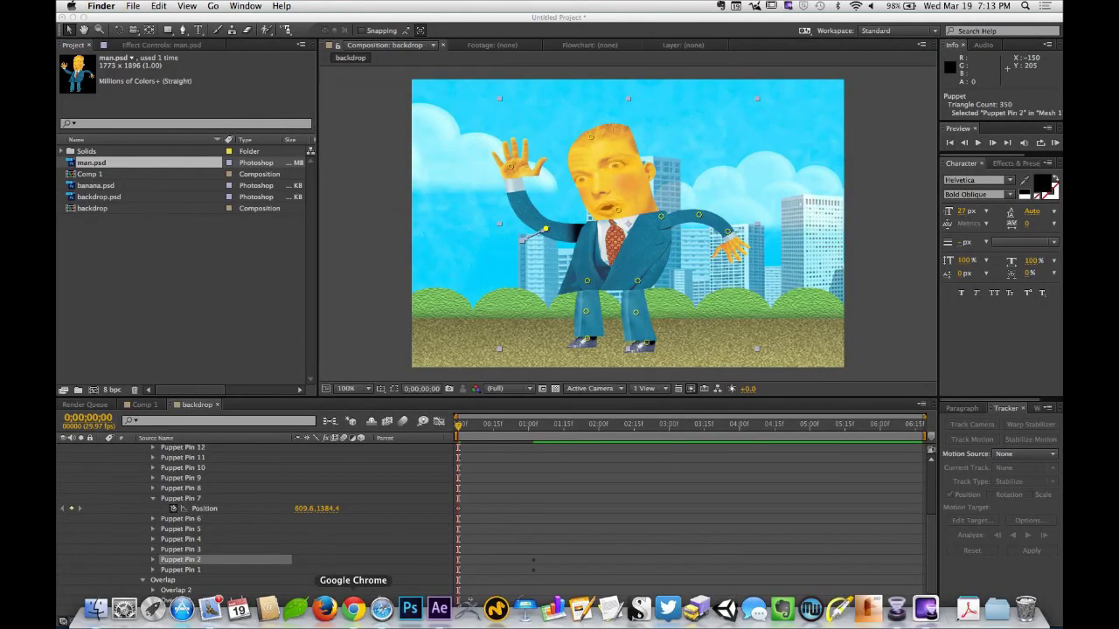
Switch to Chrome, open the Lab section of the lesson page, and review the Bouncing Ball requirements and example video.
{"action": "left_click", "coordinate": [352, 612]}
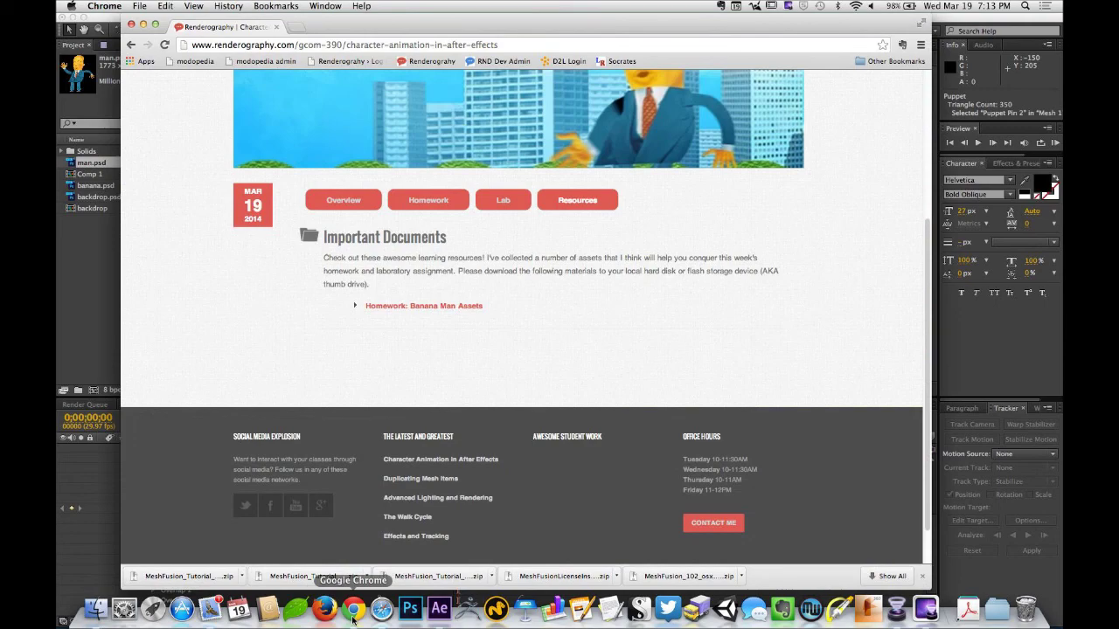
{"action": "scroll", "coordinate": [533, 350], "scroll_direction": "up", "scroll_amount": 2}
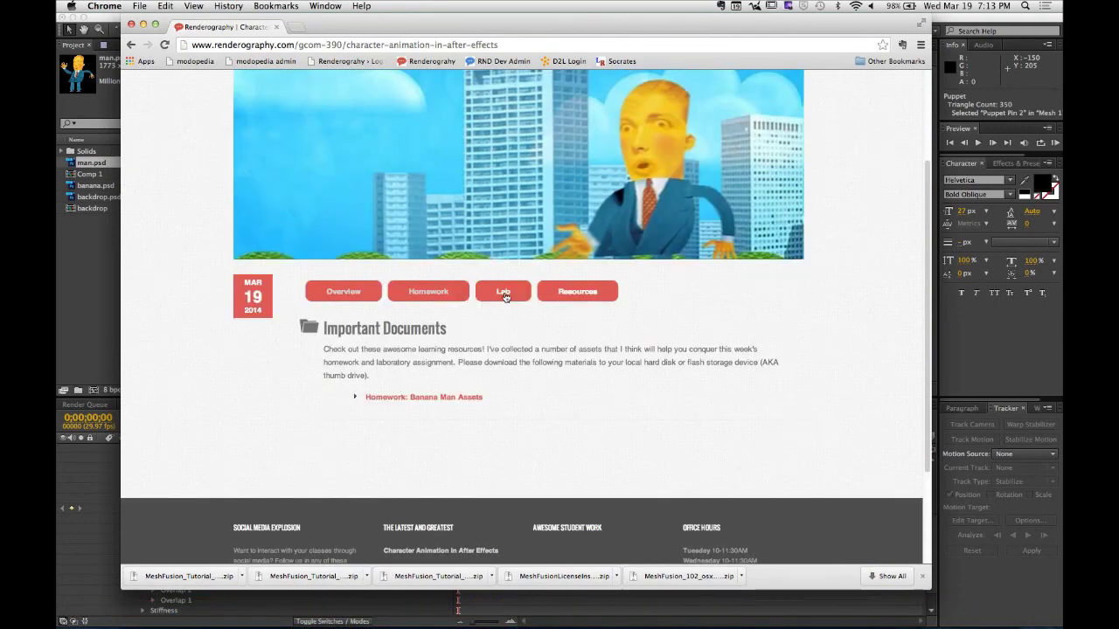
{"action": "left_click", "coordinate": [505, 297]}
{"action": "scroll", "coordinate": [269, 401], "scroll_direction": "down", "scroll_amount": 3}
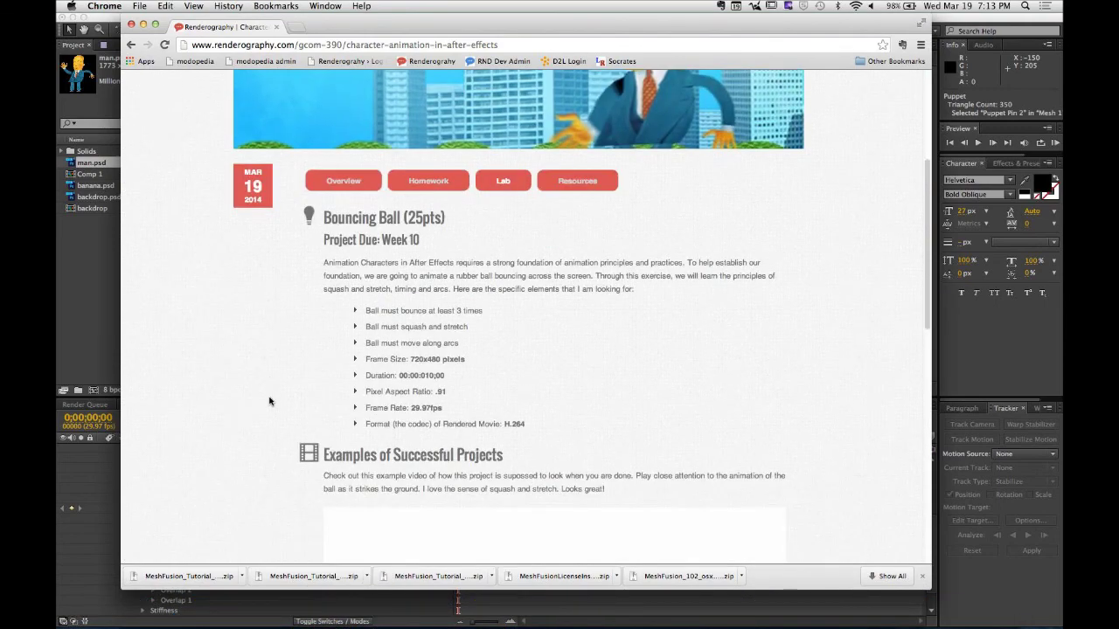
{"action": "scroll", "coordinate": [270, 402], "scroll_direction": "down", "scroll_amount": 2}
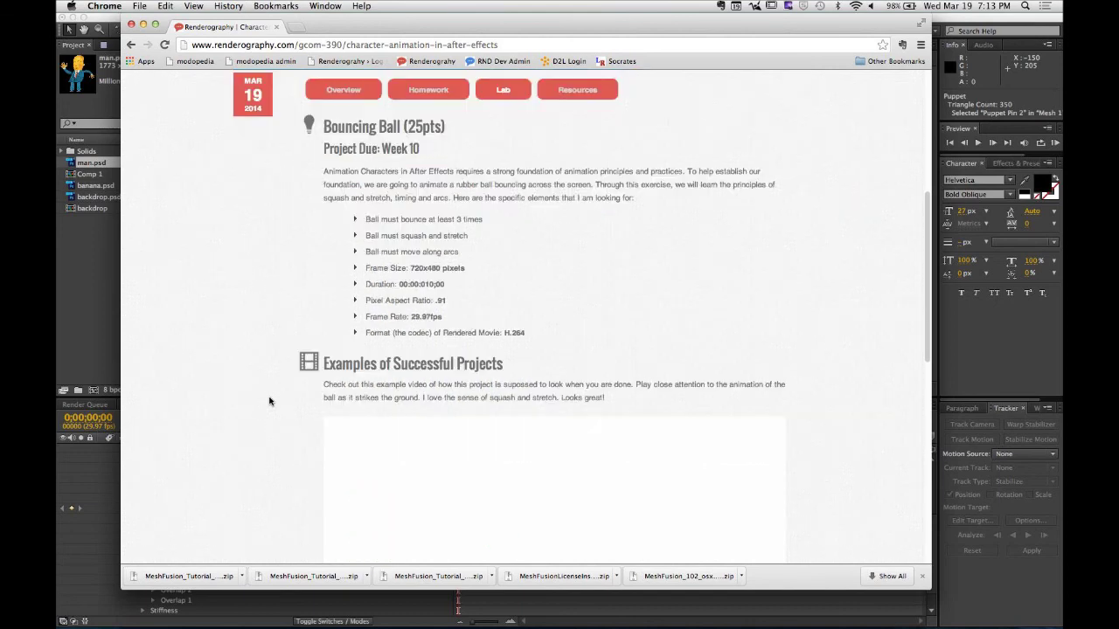
{"action": "scroll", "coordinate": [270, 401], "scroll_direction": "down", "scroll_amount": 2}
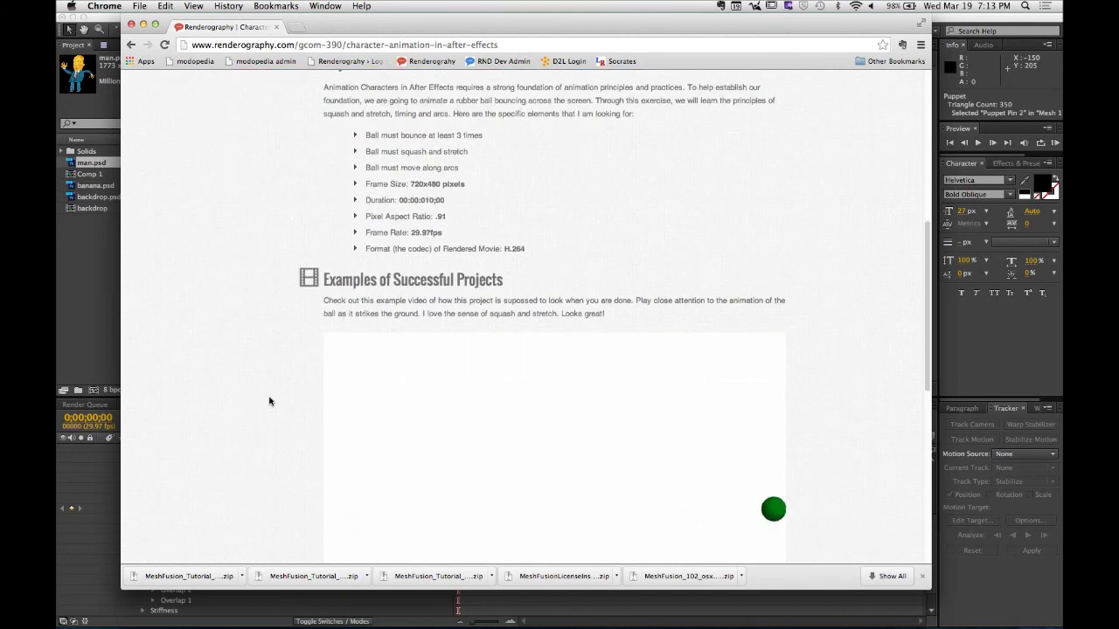
{"action": "scroll", "coordinate": [269, 402], "scroll_direction": "down", "scroll_amount": 2}
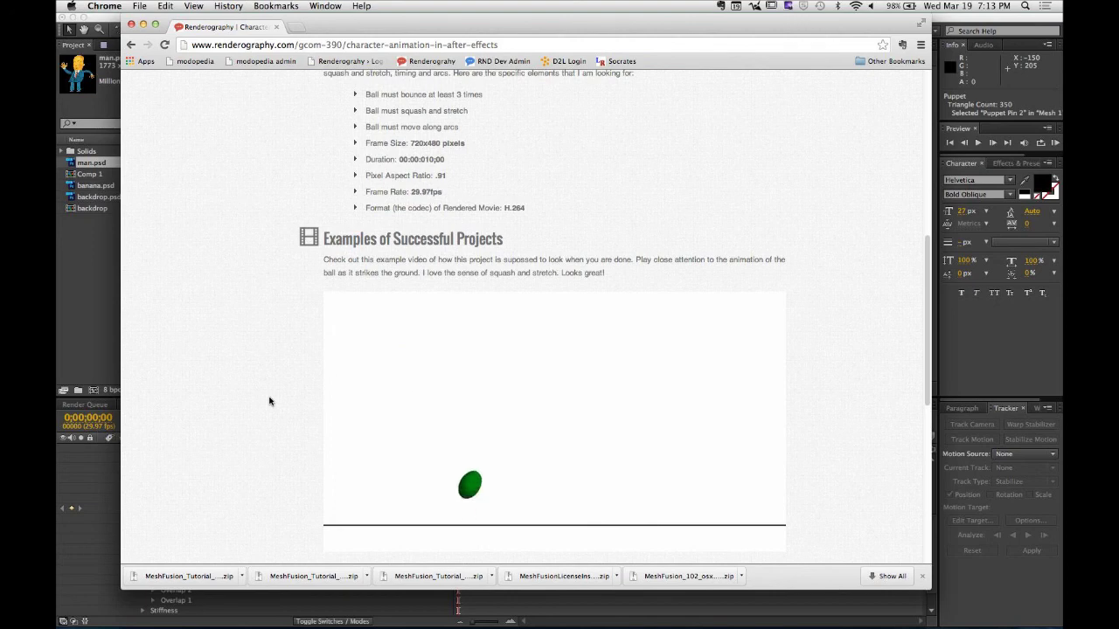
Review the Bouncing Ball example video and go back over the assignment's requirements list.
{"action": "scroll", "coordinate": [270, 401], "scroll_direction": "down", "scroll_amount": 5}
{"action": "scroll", "coordinate": [269, 401], "scroll_direction": "up", "scroll_amount": 6}
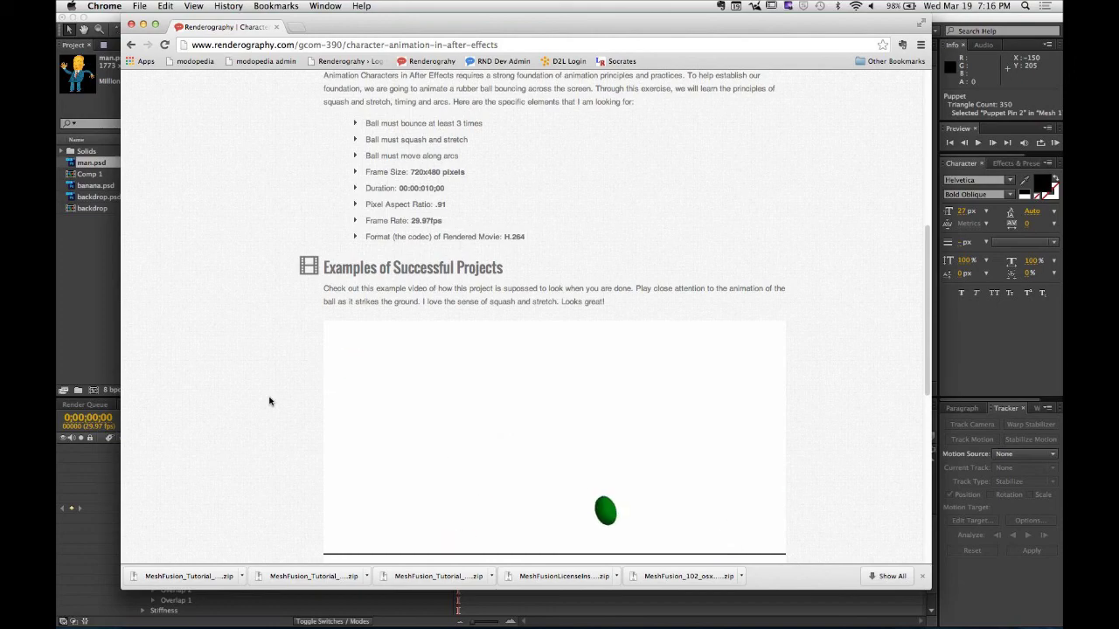
{"action": "scroll", "coordinate": [253, 350], "scroll_direction": "up", "scroll_amount": 1}
{"action": "scroll", "coordinate": [262, 331], "scroll_direction": "up", "scroll_amount": 5}
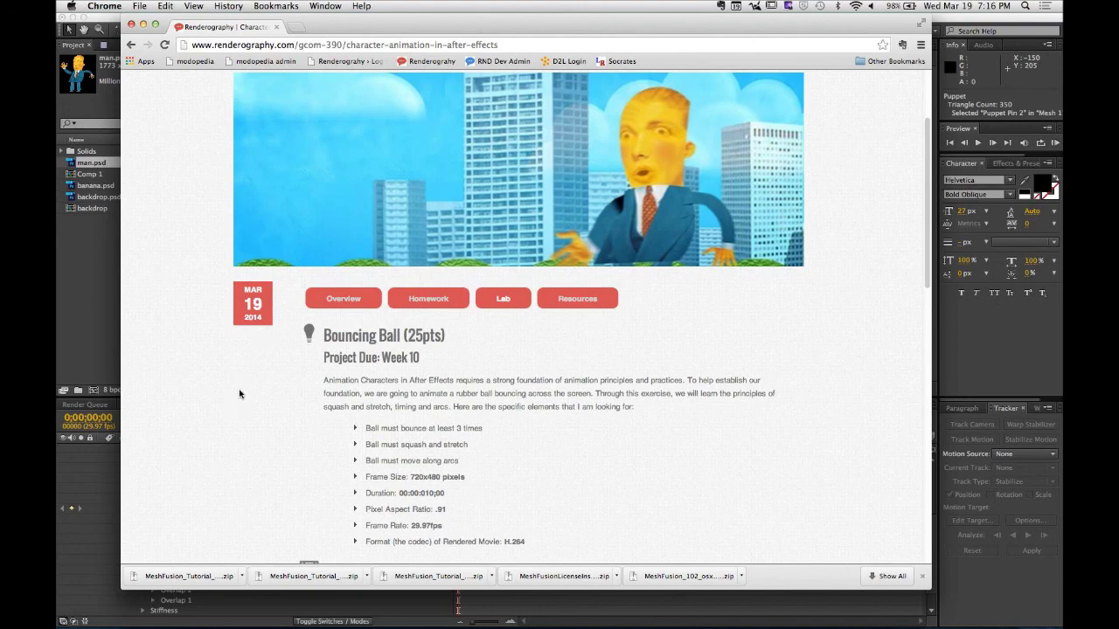
Open the Homework section of the lesson page and review the Banana Man project requirements.
{"action": "scroll", "coordinate": [241, 395], "scroll_direction": "down", "scroll_amount": 3}
{"action": "left_click", "coordinate": [450, 212]}
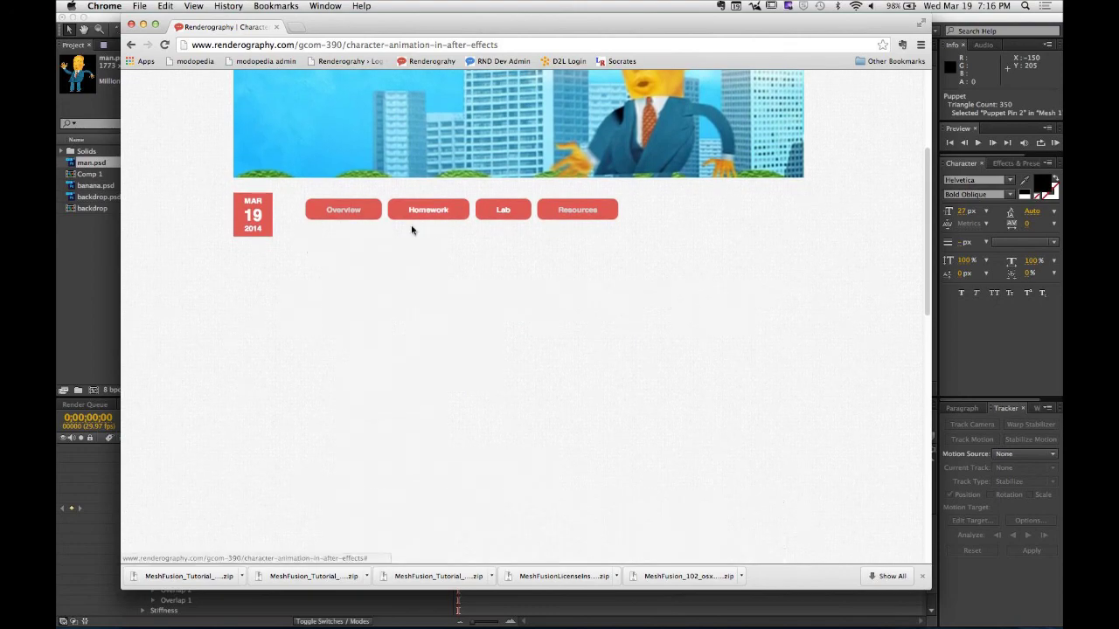
{"action": "scroll", "coordinate": [246, 342], "scroll_direction": "down", "scroll_amount": 3}
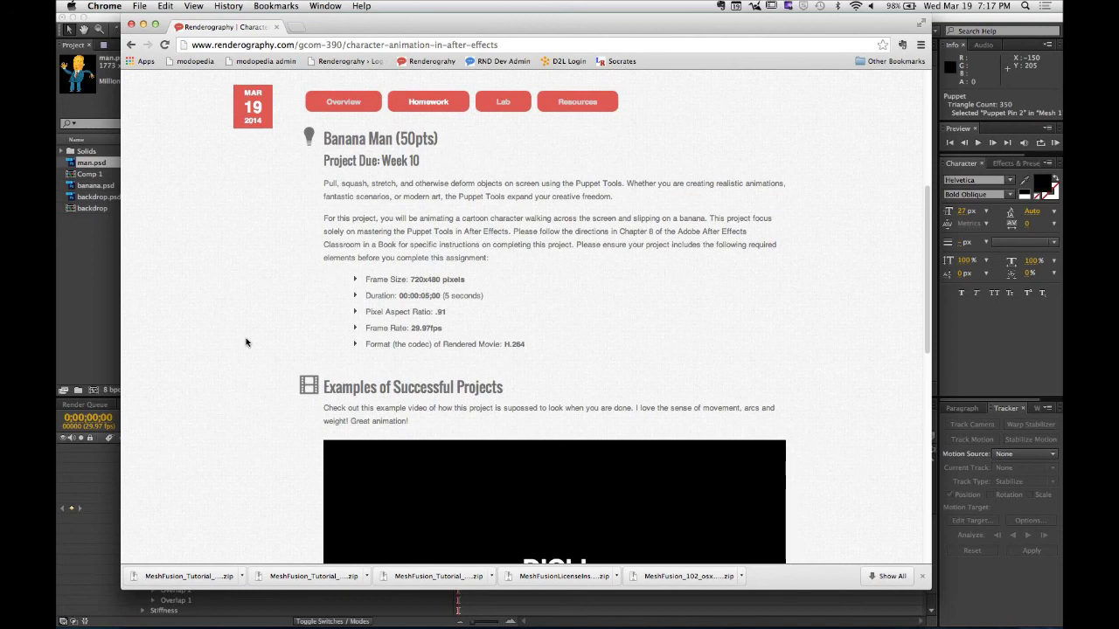
Switch to Safari to bring up the YouTube Live Control Room for the GCOM 390 stream.
{"action": "key", "text": "super+Tab"}
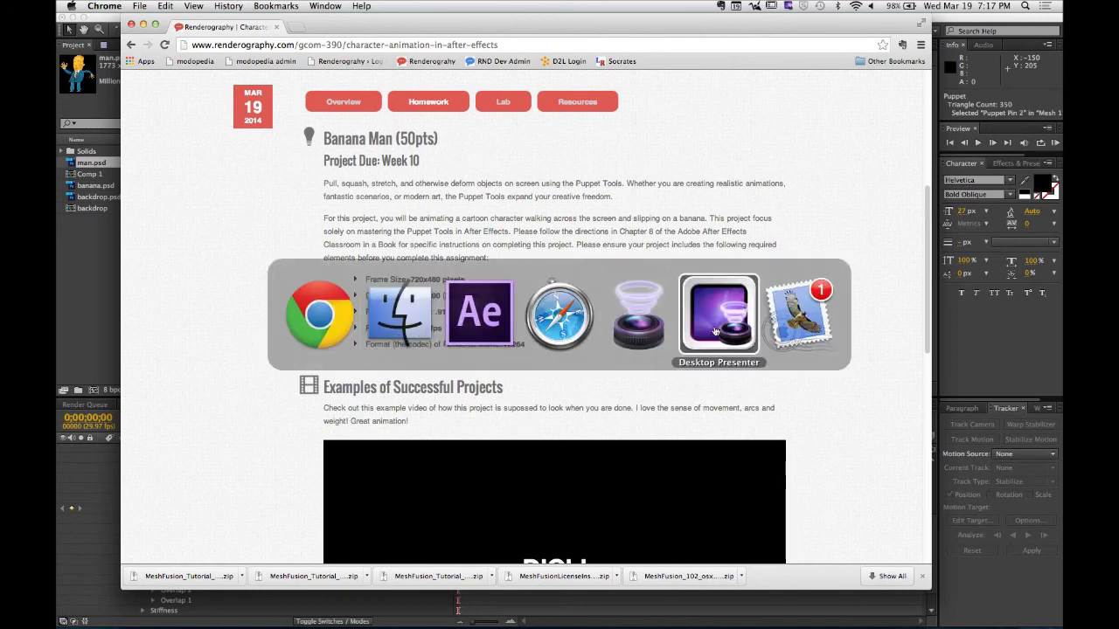
{"action": "left_click", "coordinate": [562, 334]}
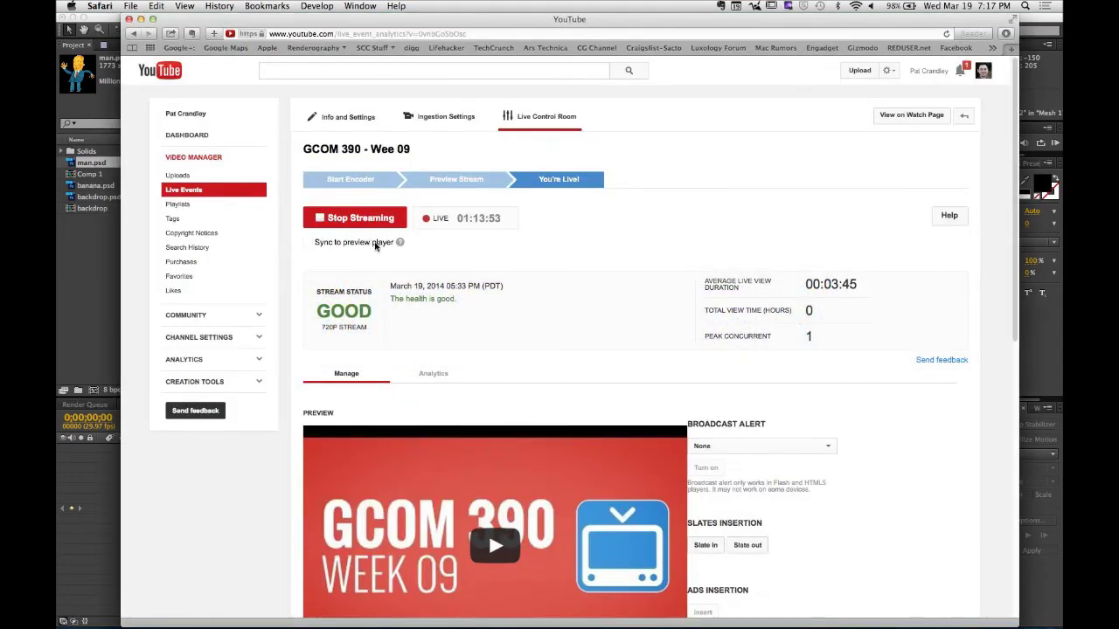